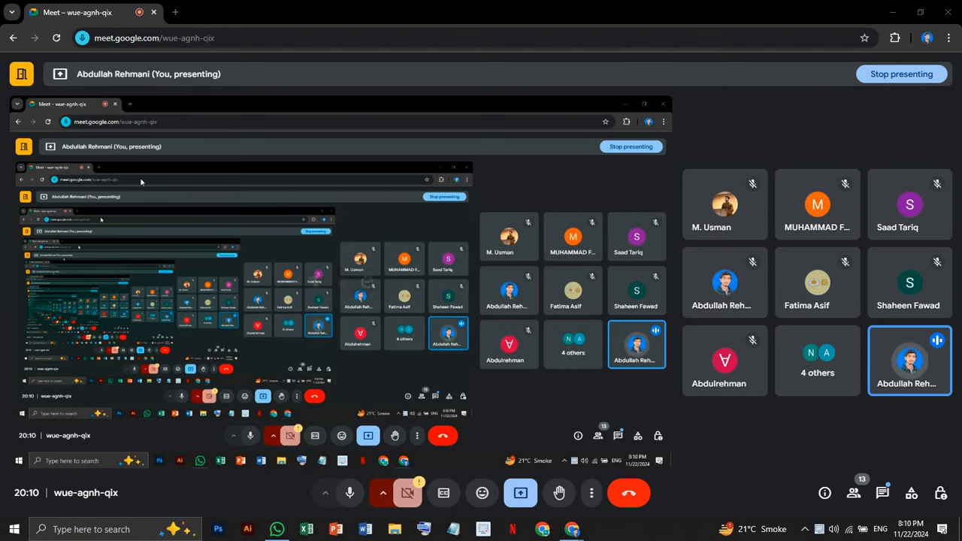
In a new tab, run a Google search for 'alphaskillzone', which finds no matches
left_click(181, 14)
left_click(324, 246)
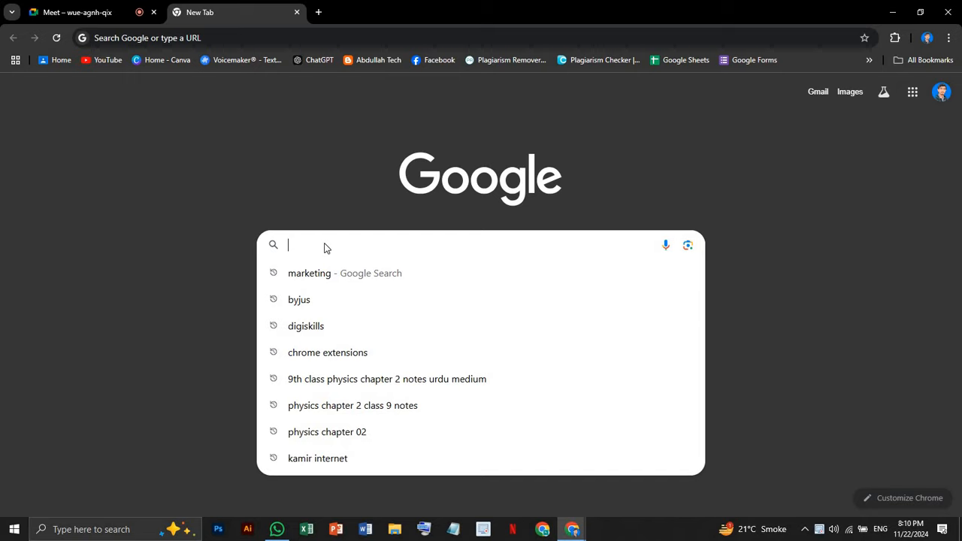
type("alp")
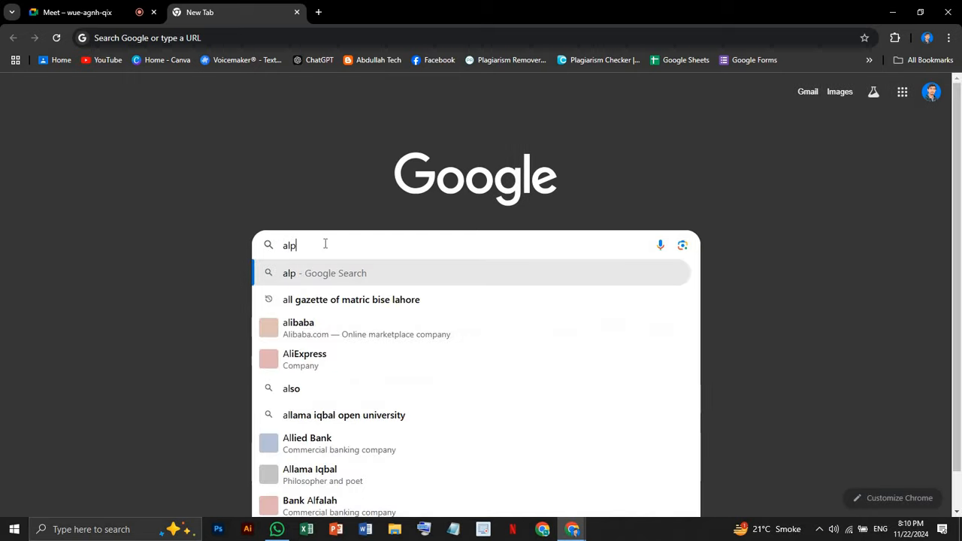
type("hask")
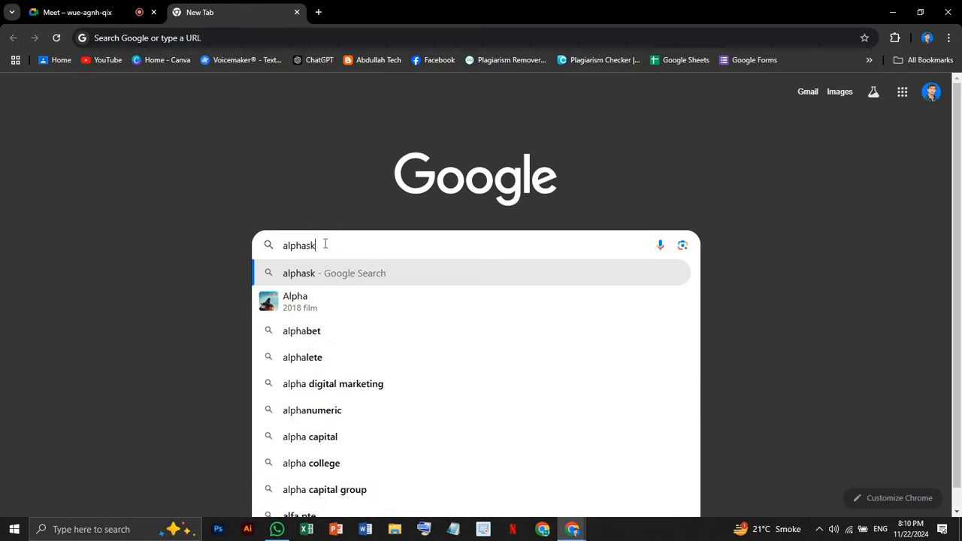
type("illzone")
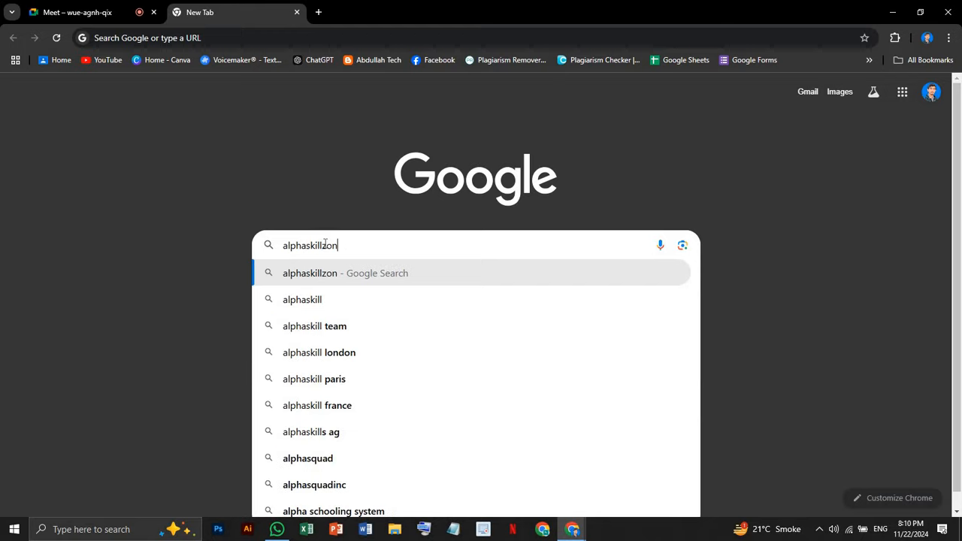
key("Return")
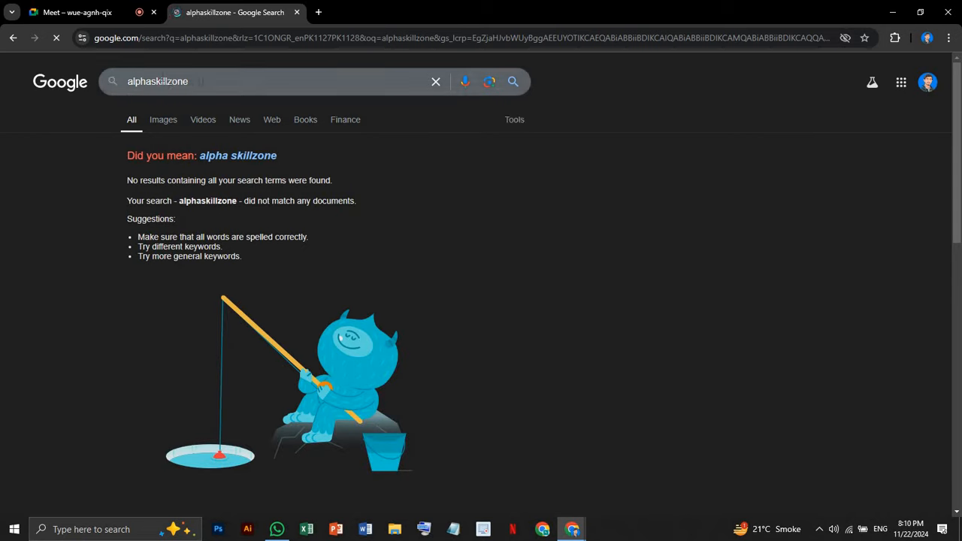
Replace 'alpha' with 'infinity' in the query and search for 'infinityskillzone'
left_click(189, 82)
left_click_drag(127, 81, 146, 81)
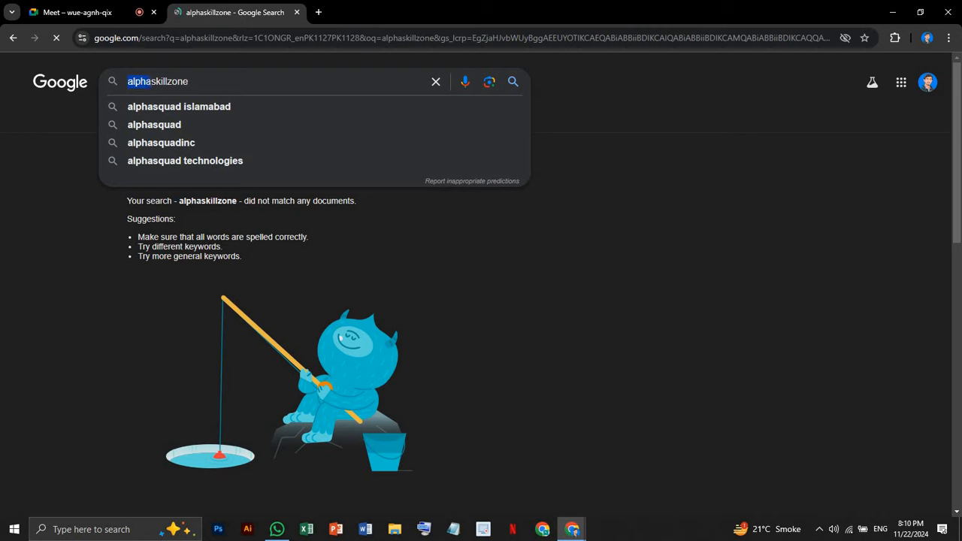
key("BackSpace")
type("infin")
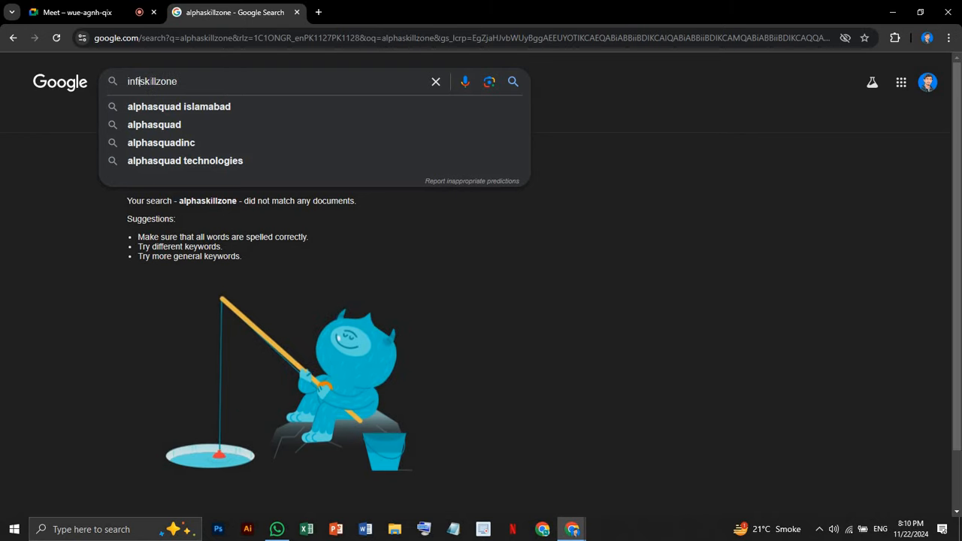
type("ity")
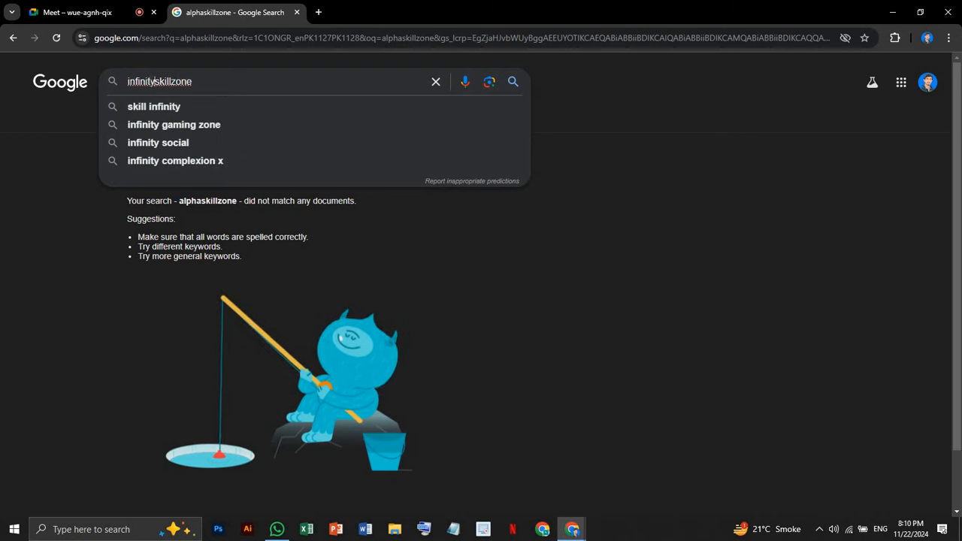
key("Return")
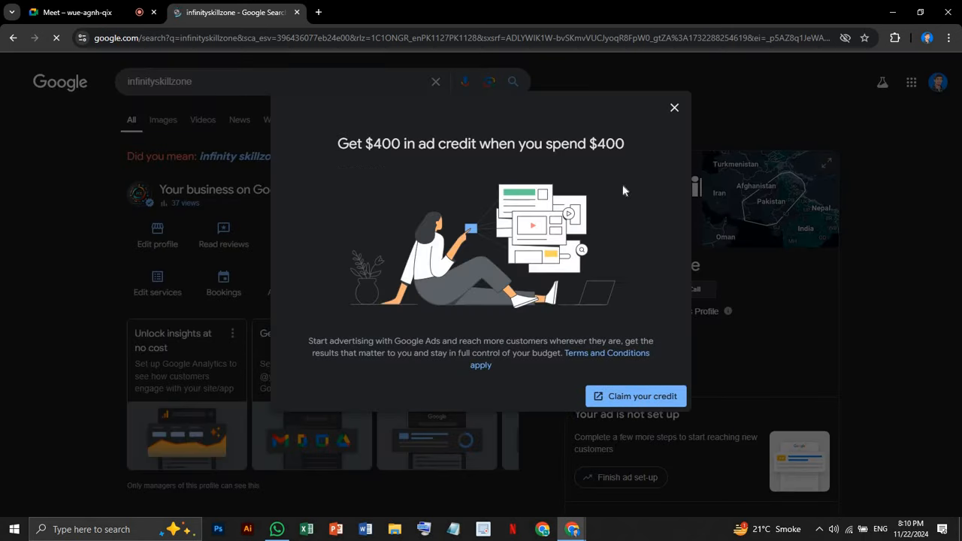
Close the 'Get $400 in ad credit' popup to reveal the Infinity Skill Zone panel
left_click(683, 109)
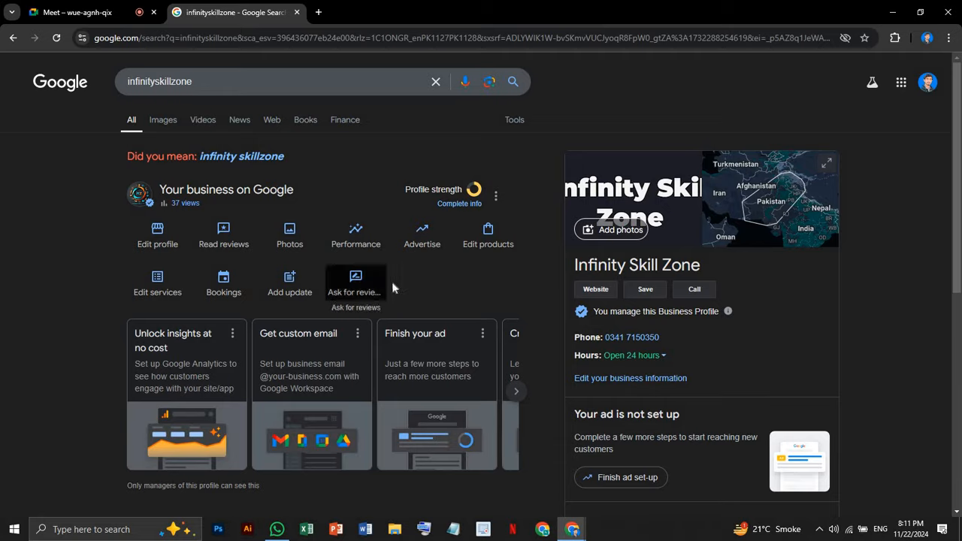
Scroll the results and open the Infinity Skill Zone Blogger site
scroll(402, 300, "down", 3)
scroll(322, 318, "up", 3)
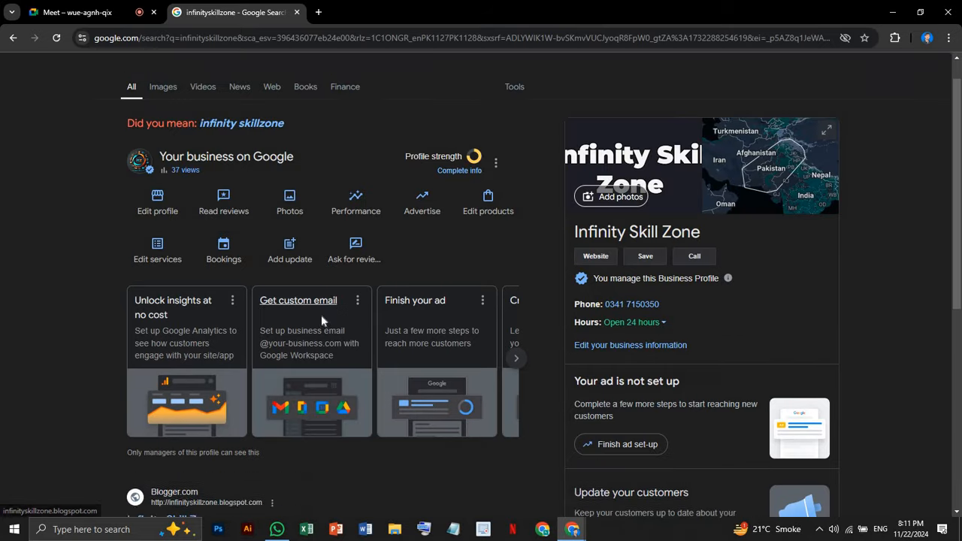
scroll(340, 343, "down", 3)
scroll(340, 343, "down", 1)
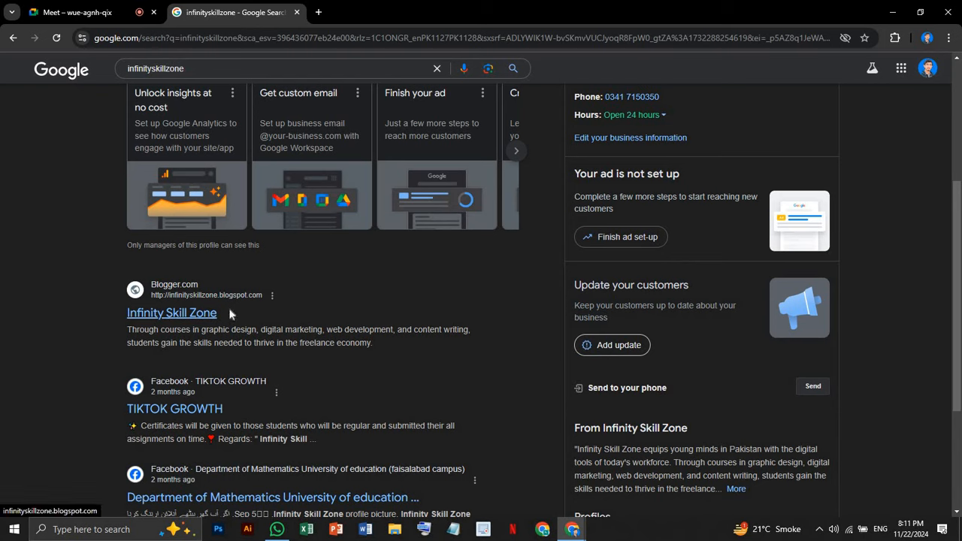
left_click(173, 313)
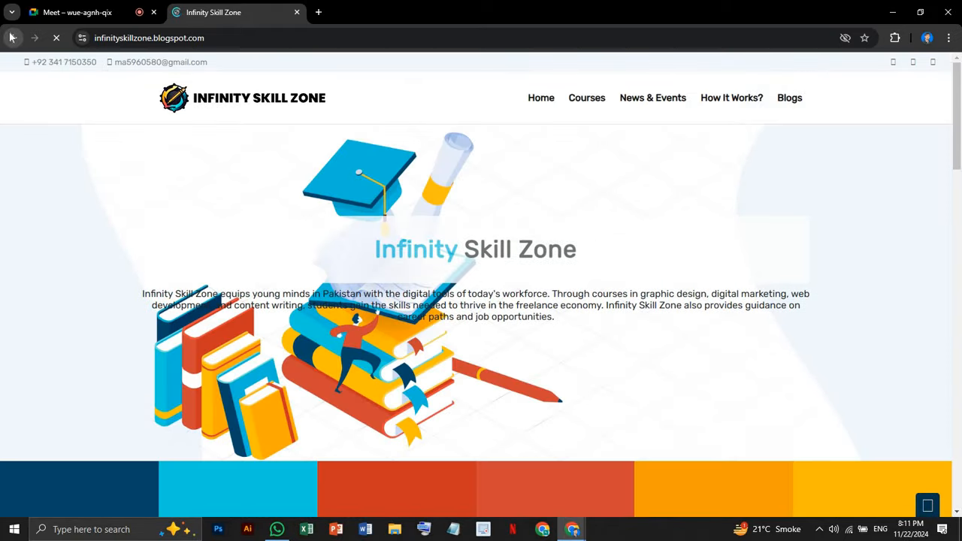
Browse the blog's Courses and Contact us sections
right_click(13, 38)
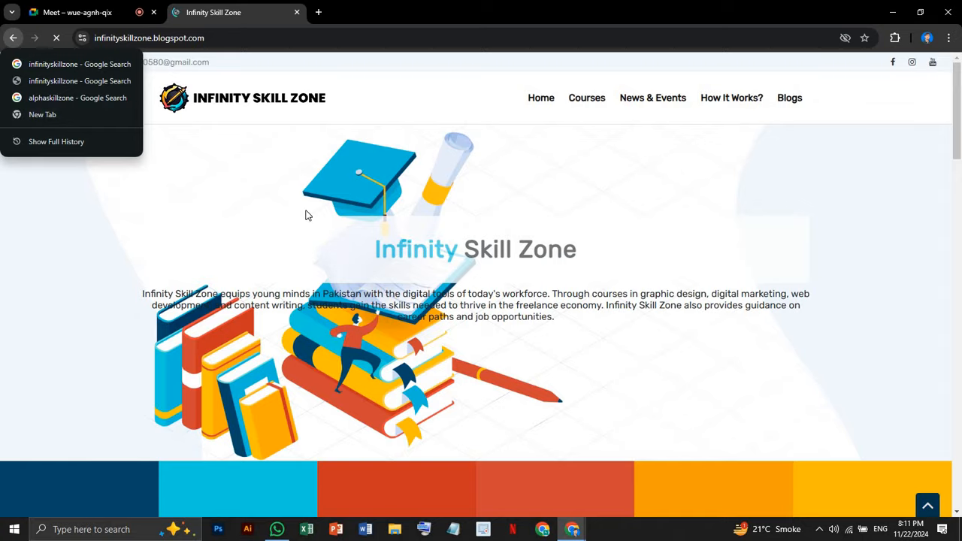
scroll(305, 213, "down", 4)
scroll(307, 214, "down", 9)
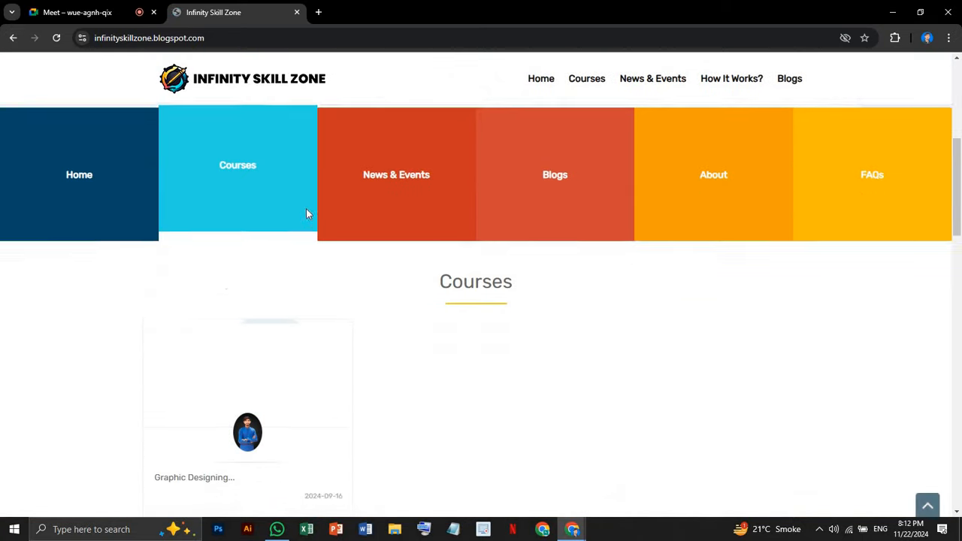
scroll(305, 215, "down", 7)
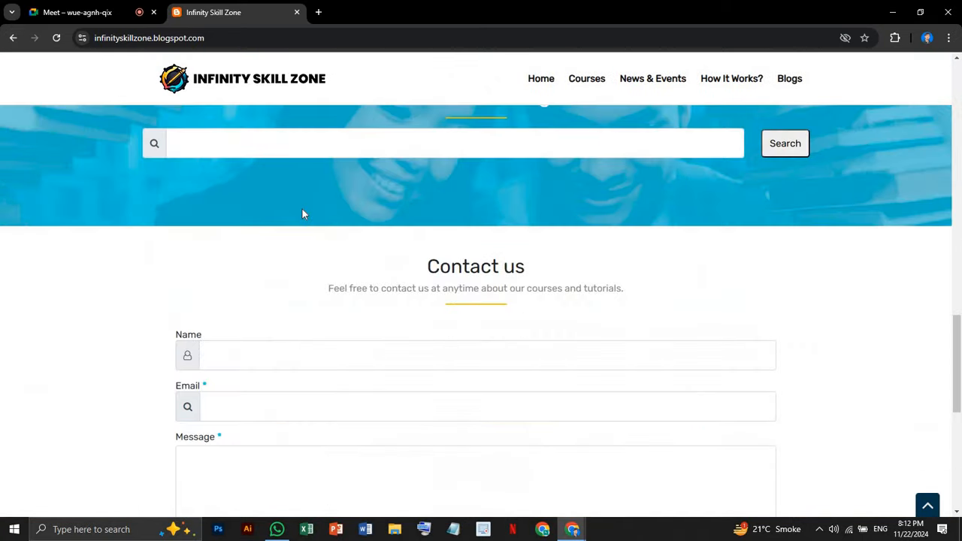
scroll(304, 214, "up", 4)
scroll(305, 216, "up", 15)
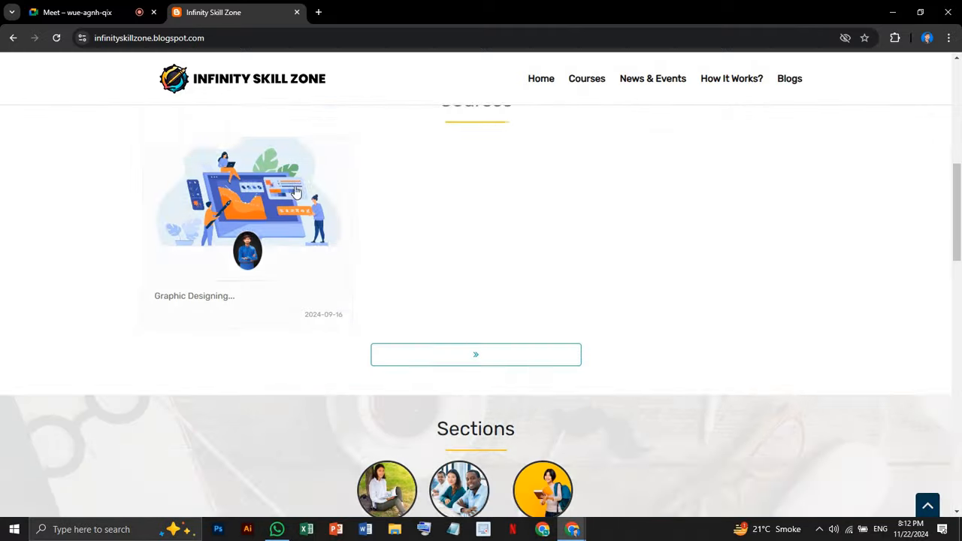
Return to the infinityskillzone search results and look through them
key("alt+Left")
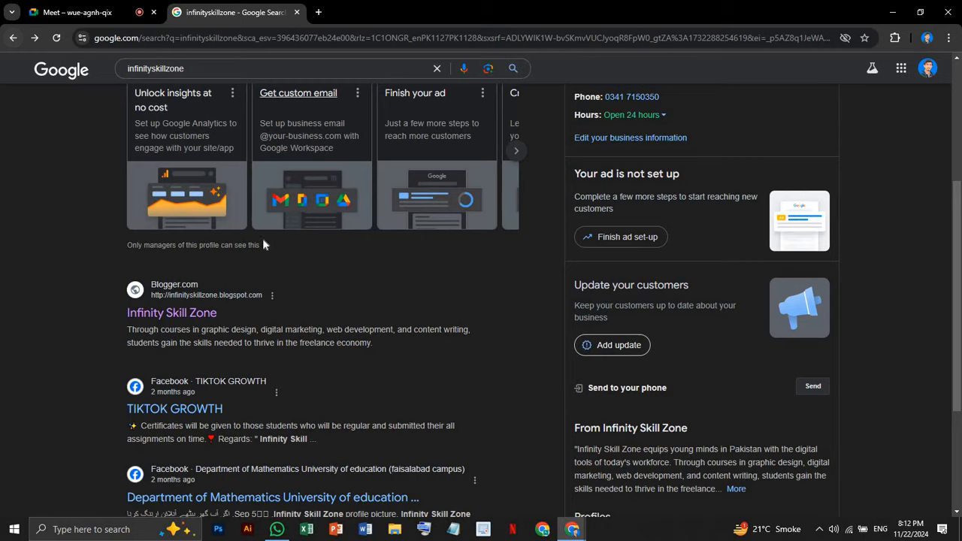
scroll(264, 252, "up", 3)
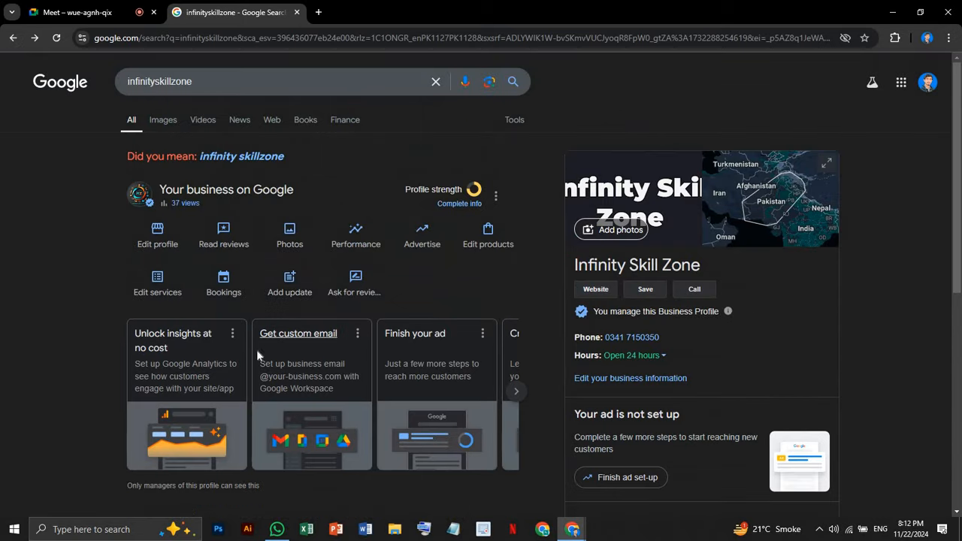
scroll(256, 349, "down", 3)
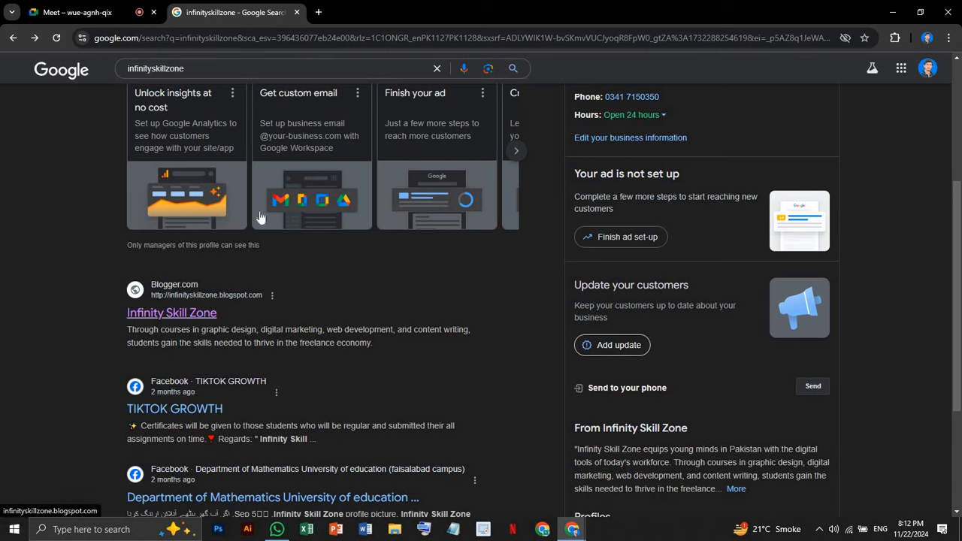
scroll(255, 298, "up", 3)
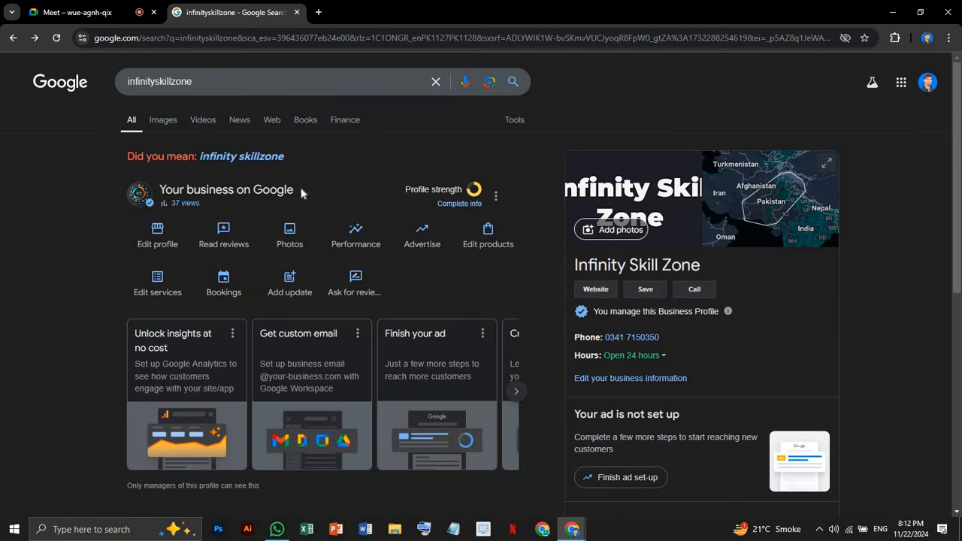
scroll(225, 397, "down", 6)
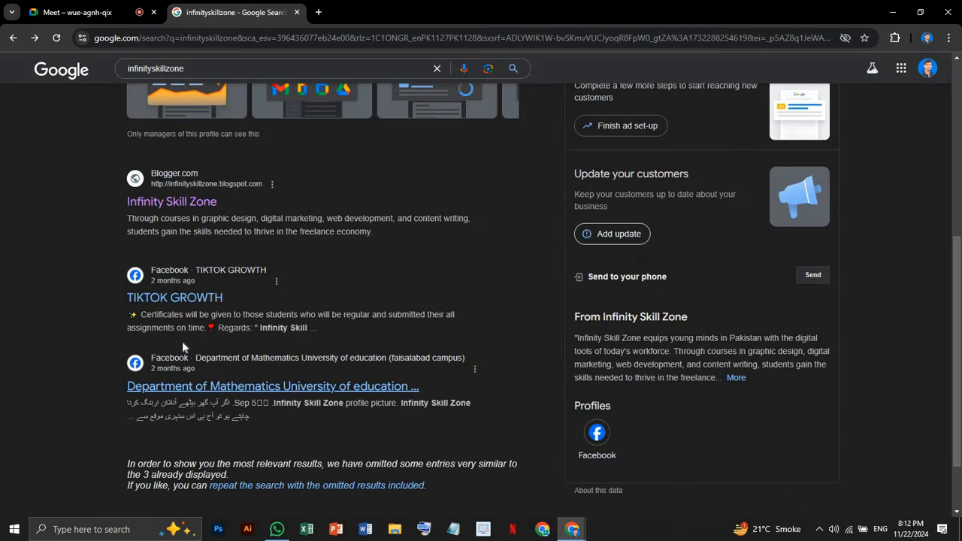
scroll(374, 234, "up", 8)
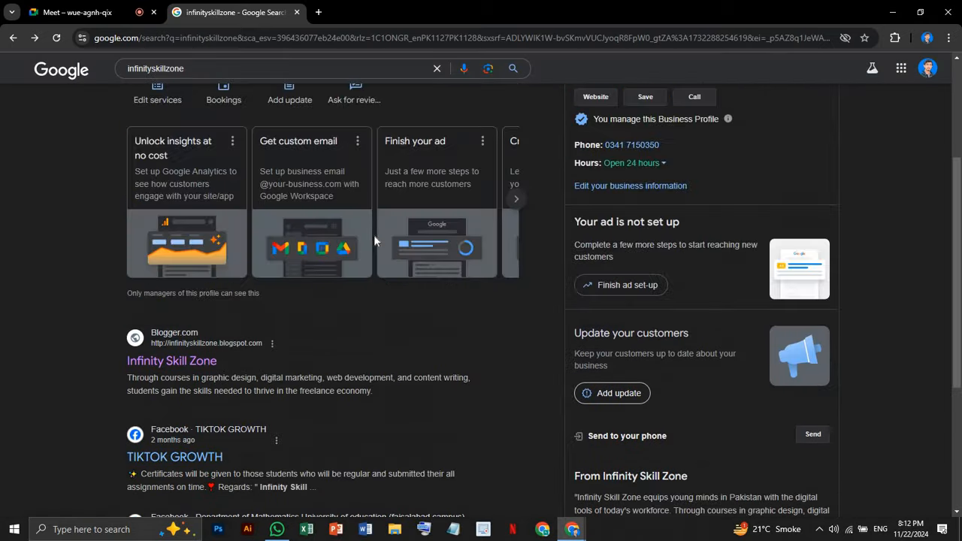
Clear the infinityskillzone query and close the search tab
left_click_drag(205, 82, 127, 88)
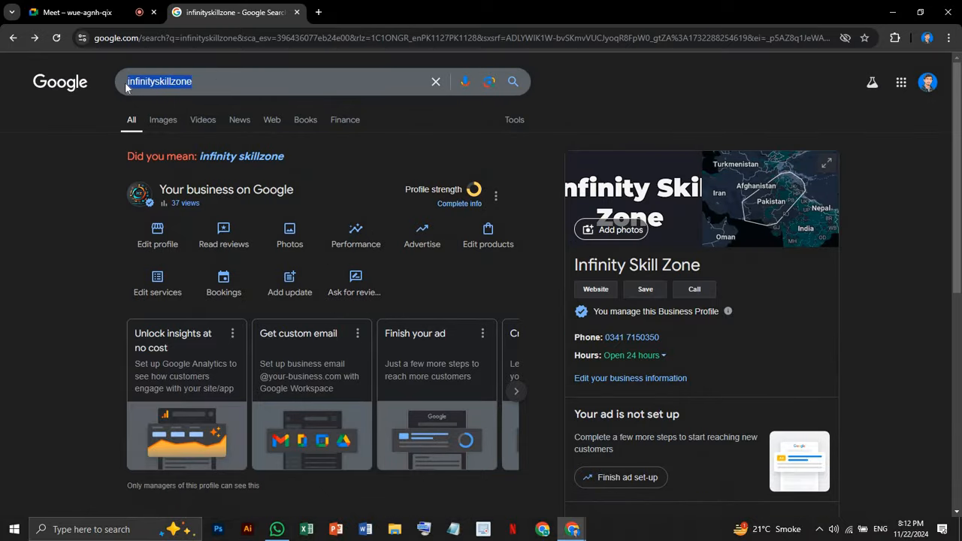
key("BackSpace")
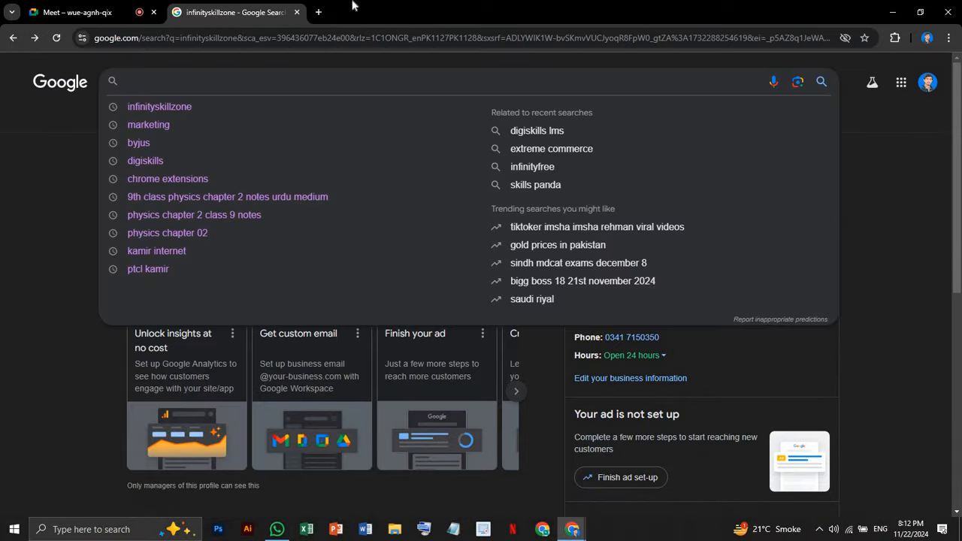
left_click(297, 12)
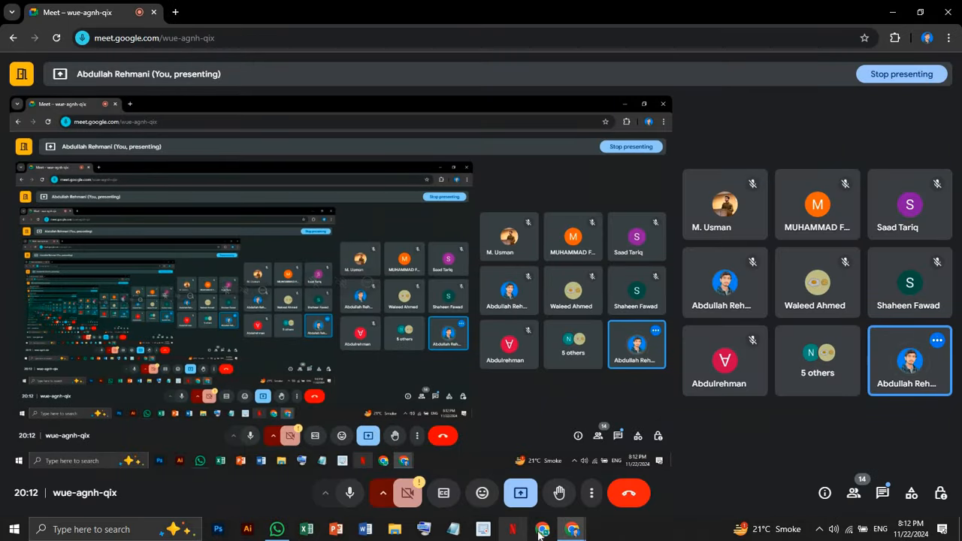
In a maximized new window, load abdullahtech.blogspot.com, which shows 'Blog has been removed'
key("ctrl+n")
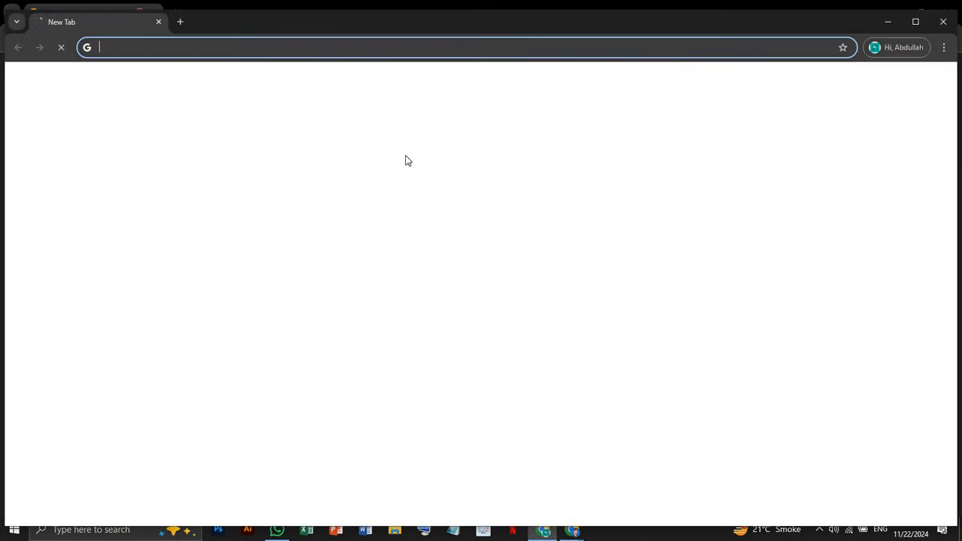
left_click(916, 25)
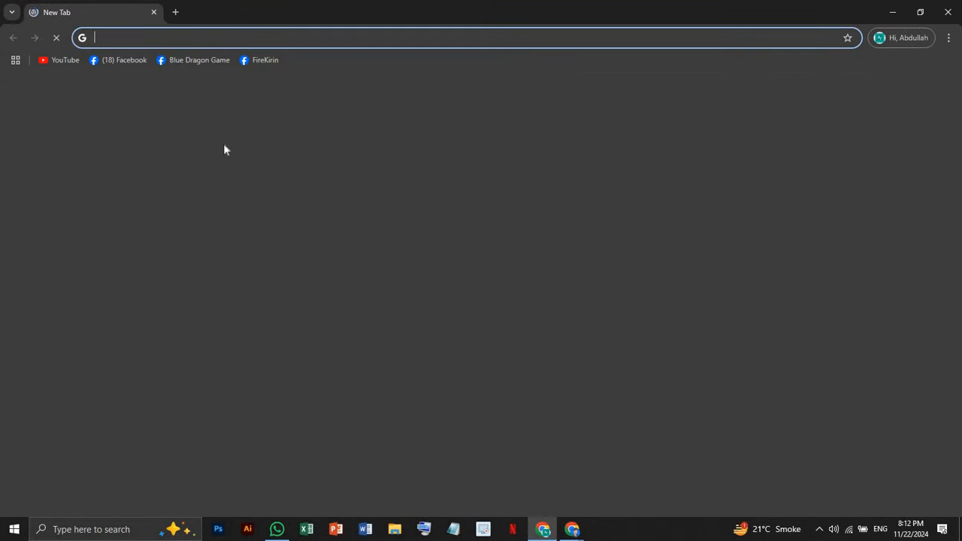
left_click(333, 249)
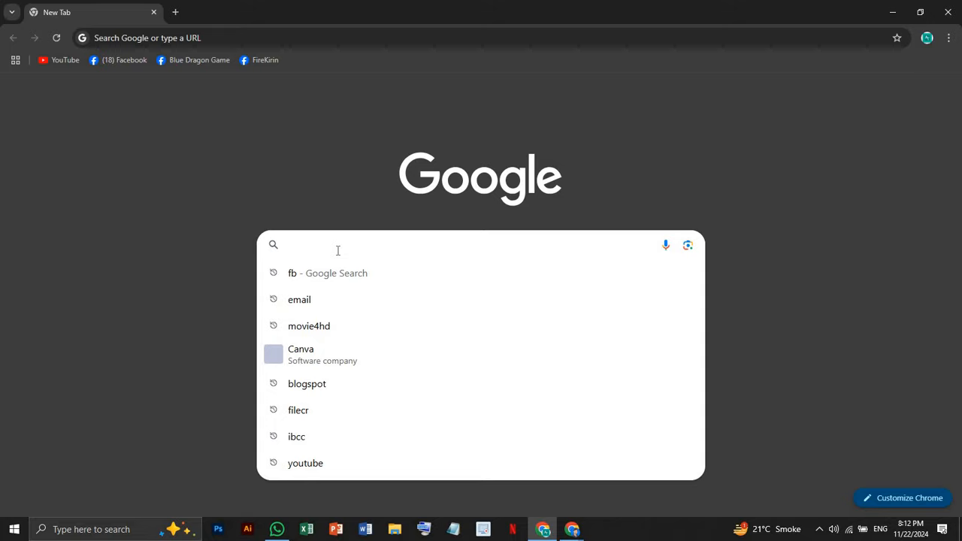
type("abduk")
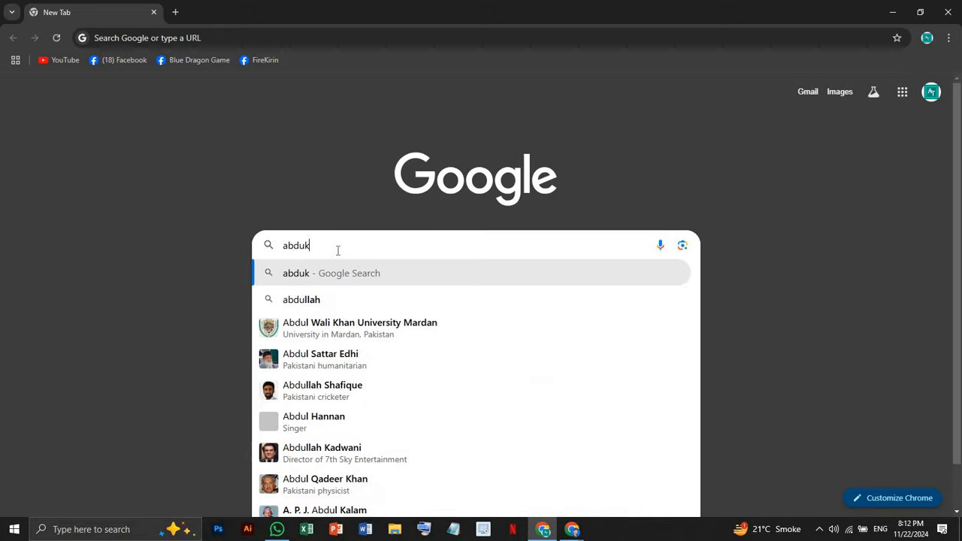
key("BackSpace")
type("llah")
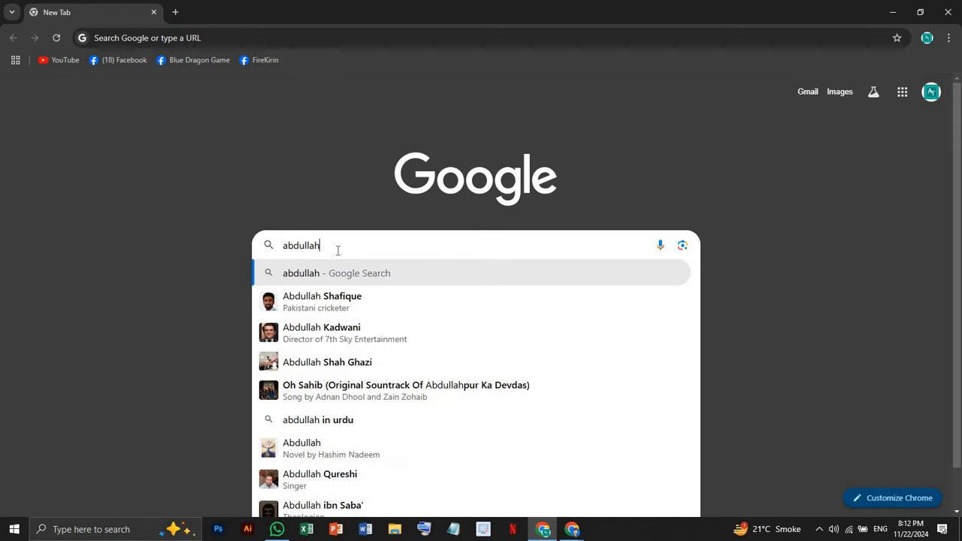
type("tech")
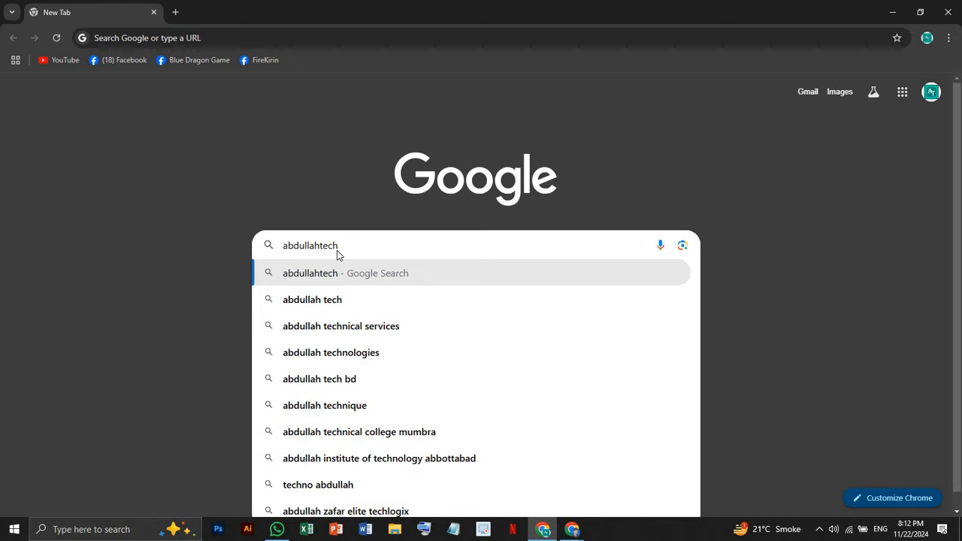
type(".")
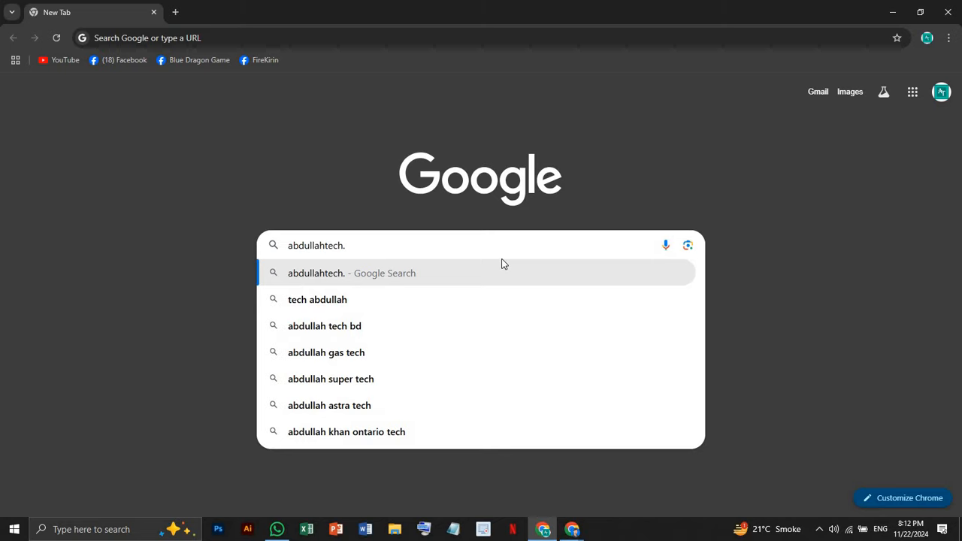
type("gspo")
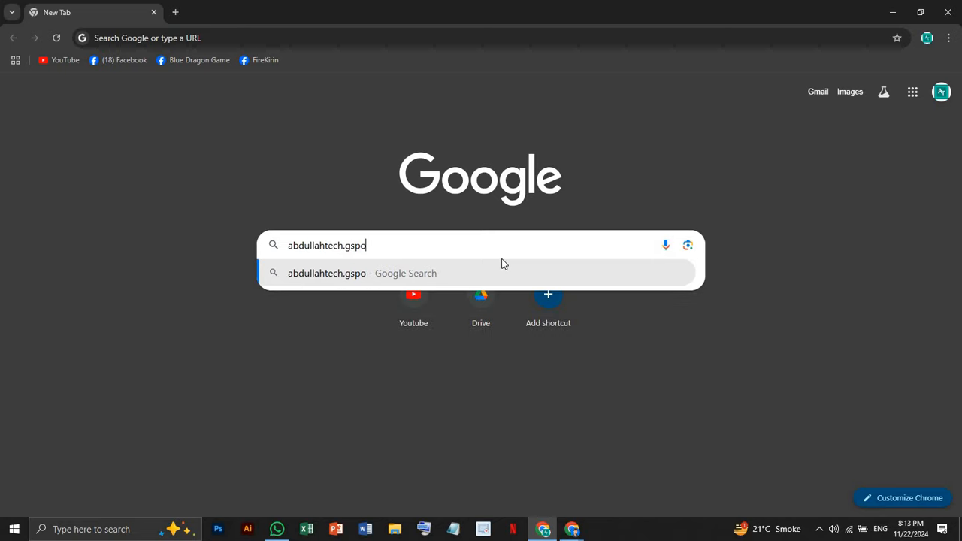
type("t")
double_click(347, 252)
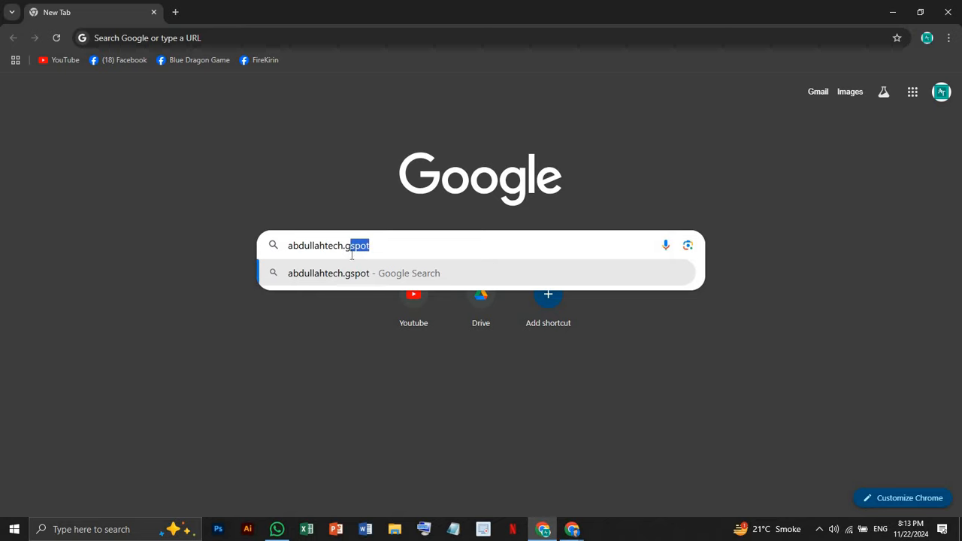
left_click(351, 246)
left_click_drag(346, 246, 391, 247)
type("bl")
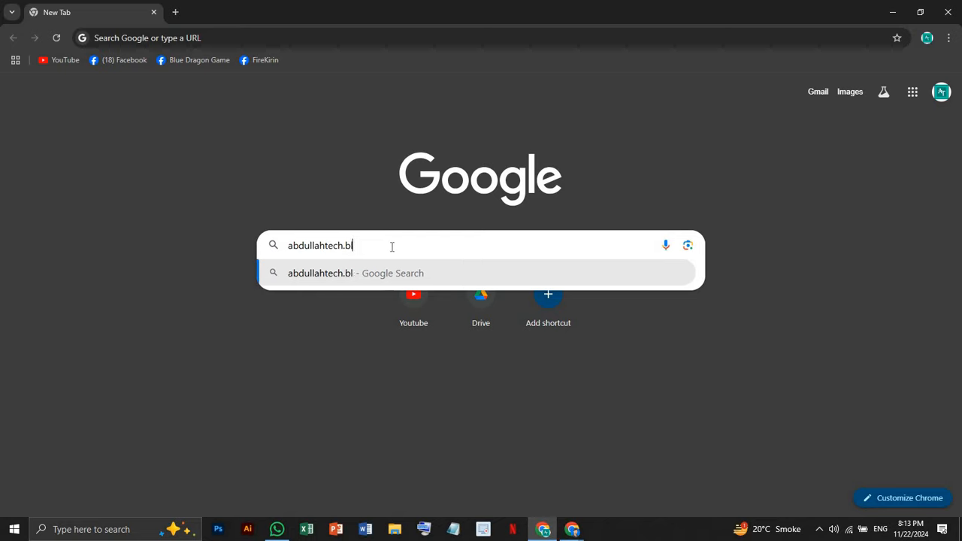
type("ogspo")
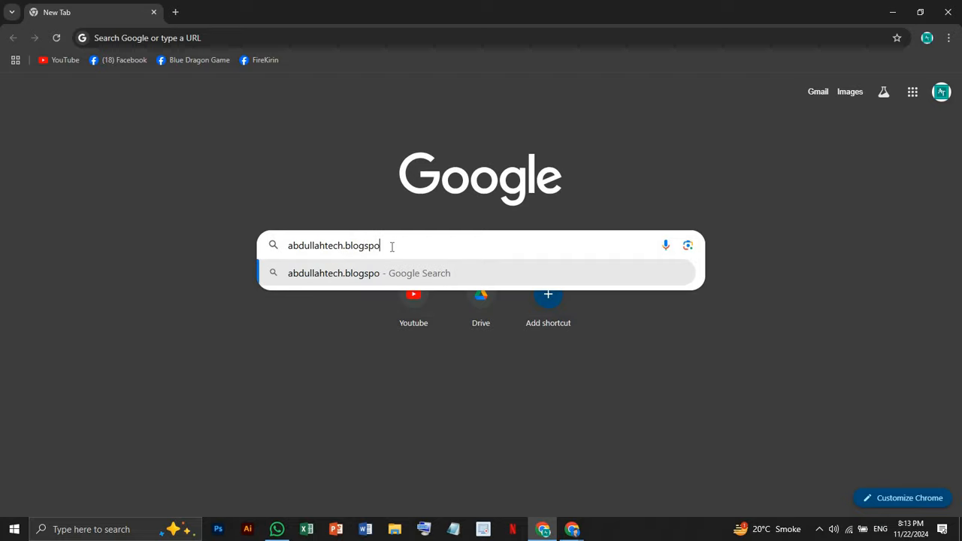
type("t.com")
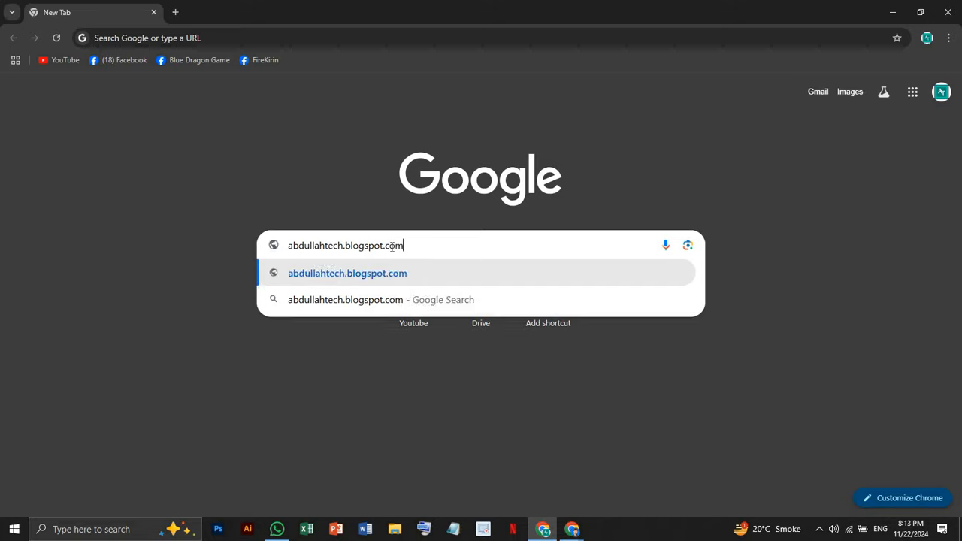
key("Return")
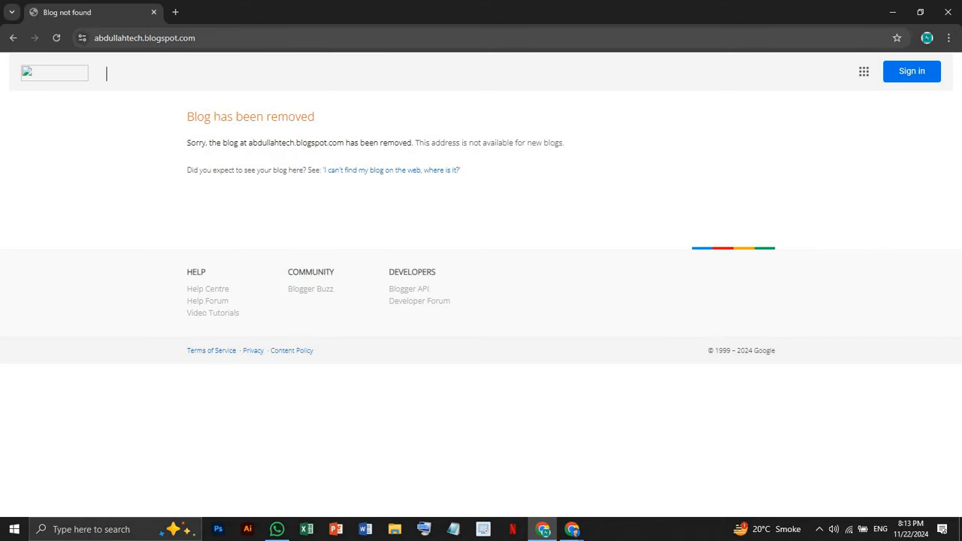
Load abdullahtech580.blogspot.com and look through its Articles and Computer Course menus
left_click(150, 39)
left_click(143, 39)
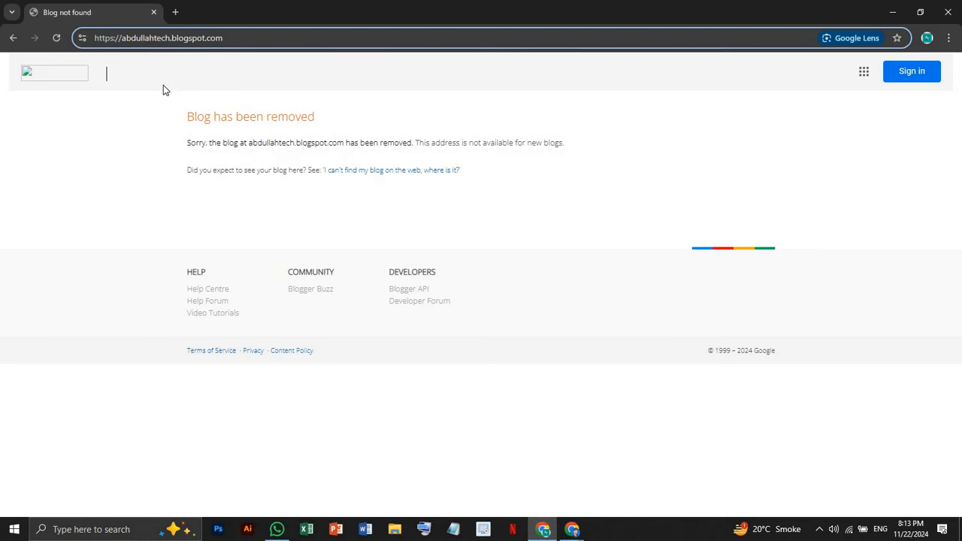
type("580")
key("Return")
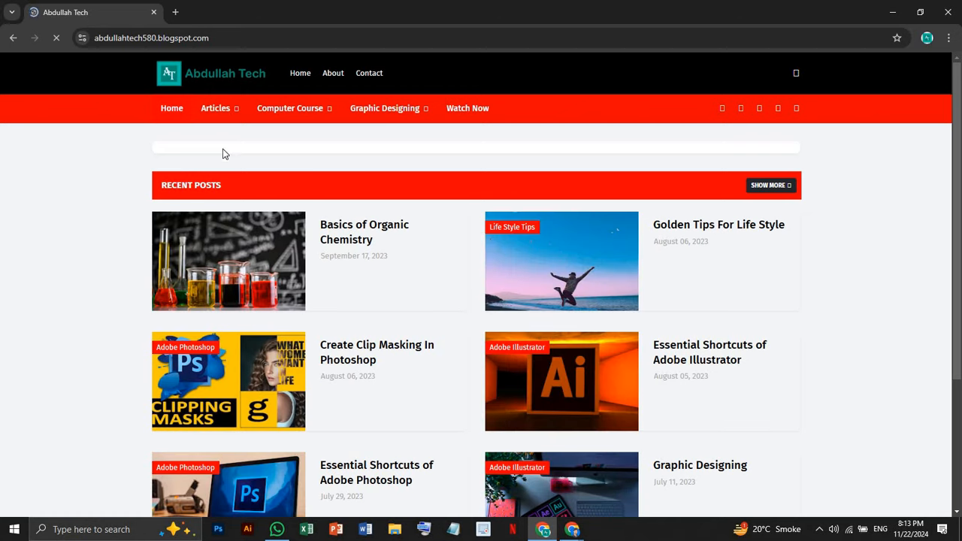
mouse_move(200, 116)
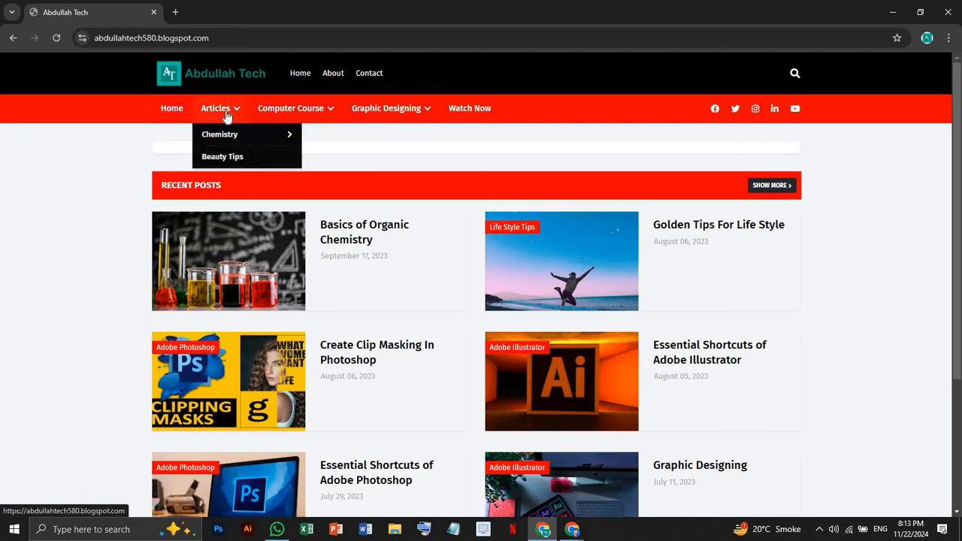
mouse_move(247, 142)
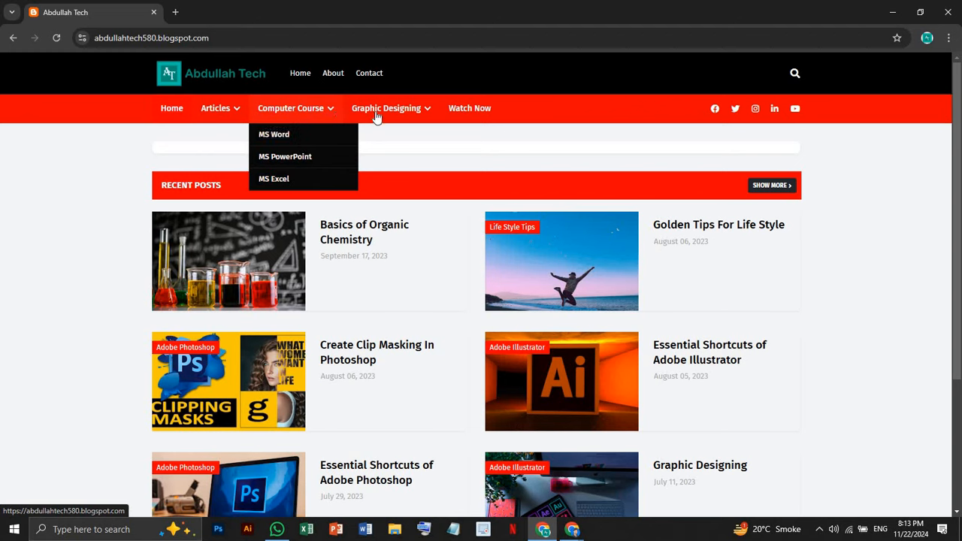
mouse_move(393, 128)
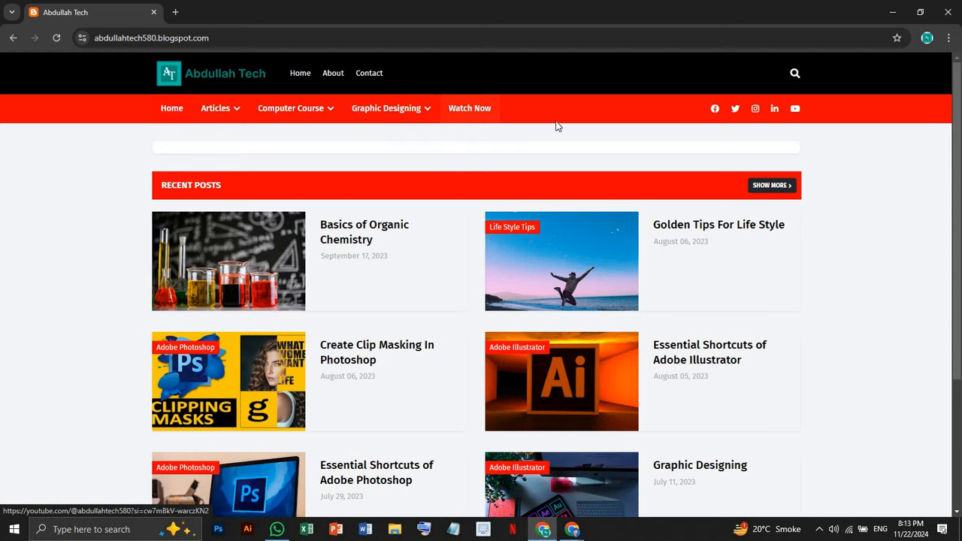
left_click(484, 117)
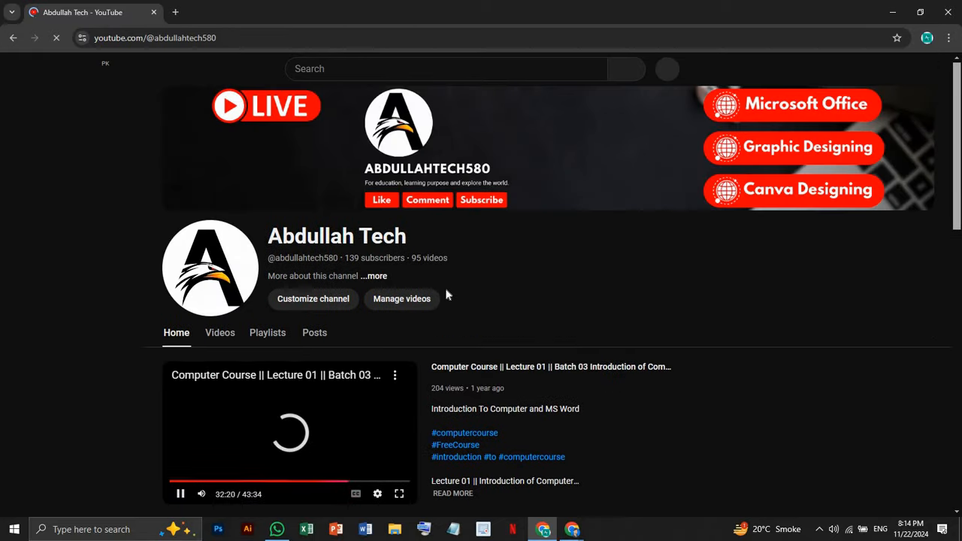
scroll(447, 294, "down", 5)
scroll(445, 292, "down", 1)
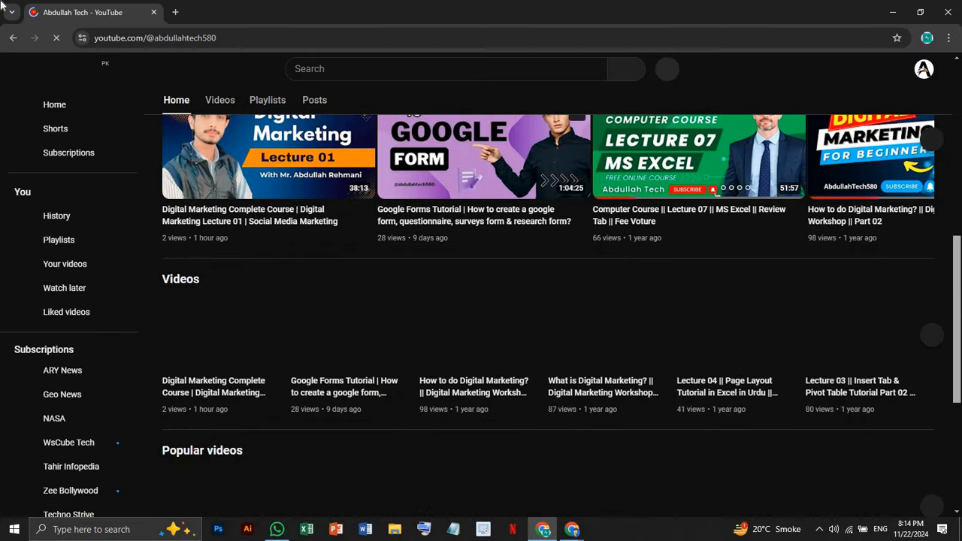
scroll(561, 317, "up", 1)
scroll(561, 317, "down", 1)
scroll(273, 331, "up", 7)
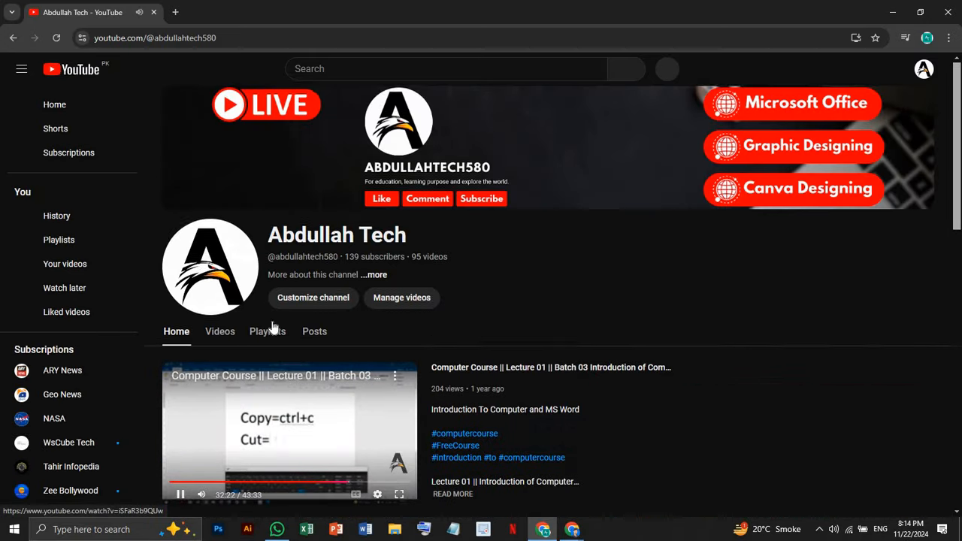
scroll(239, 449, "down", 5)
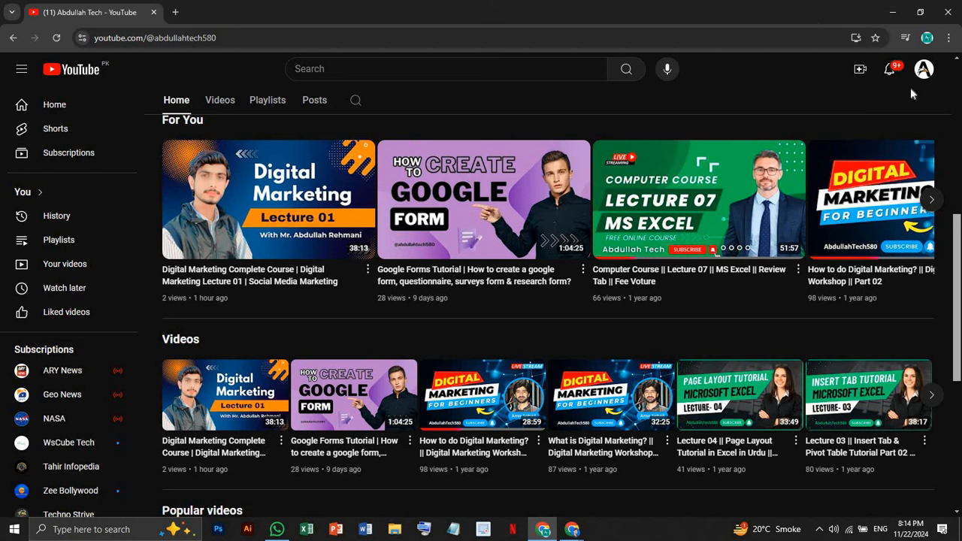
left_click(13, 37)
scroll(381, 216, "down", 3)
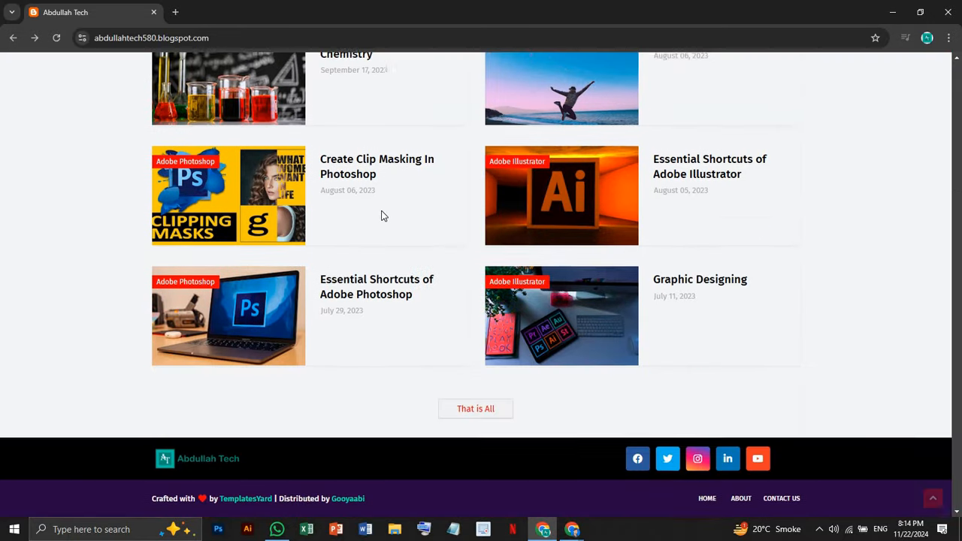
scroll(381, 216, "up", 3)
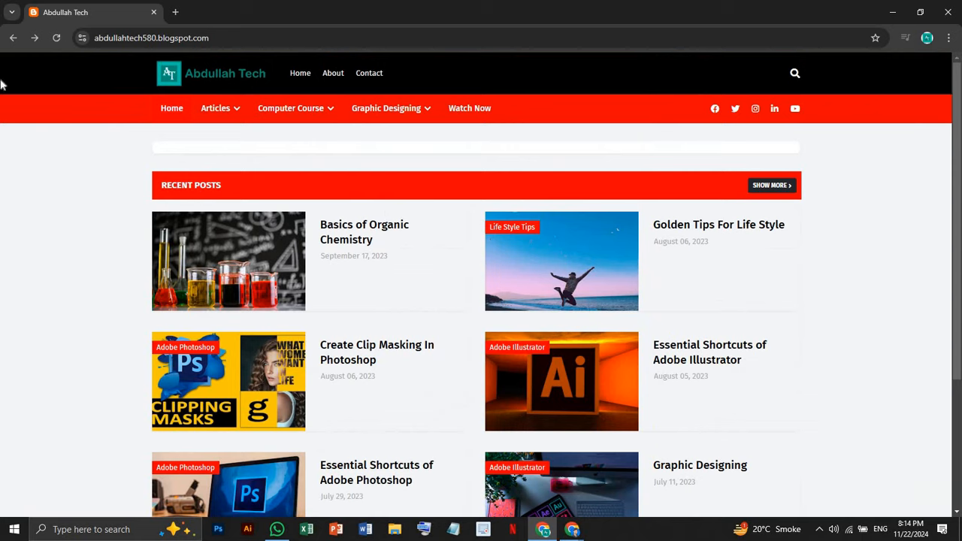
In a new tab, search 'business on google' and open the Google Business Profile result
left_click(174, 15)
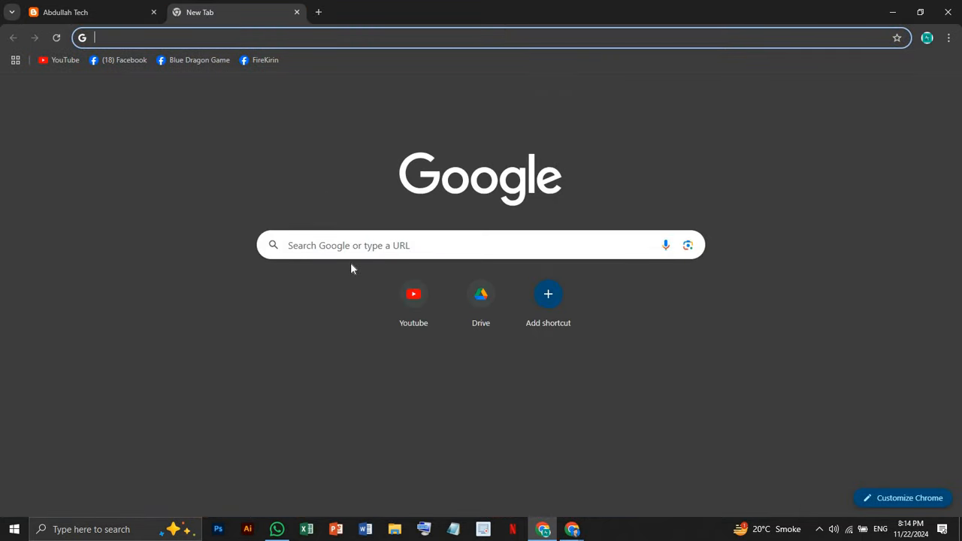
left_click(351, 251)
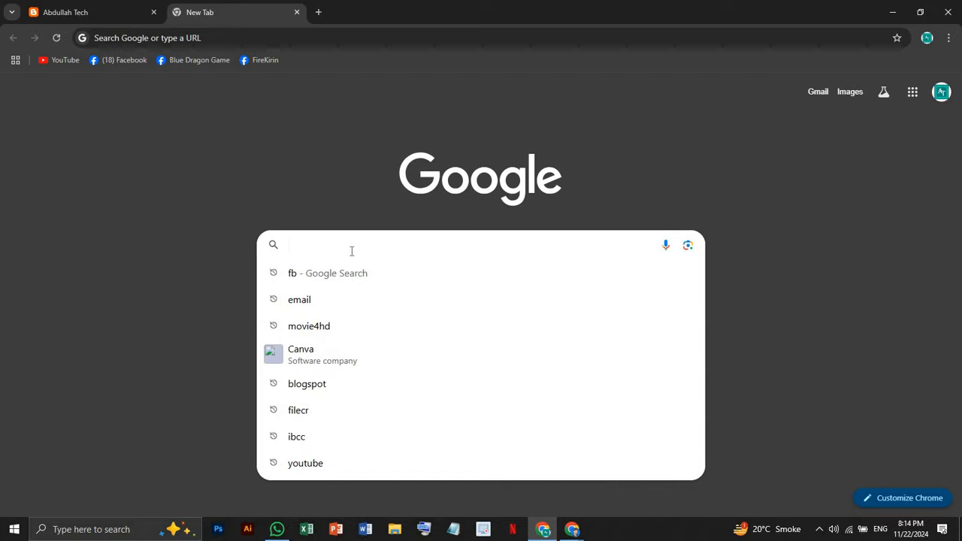
type("busi")
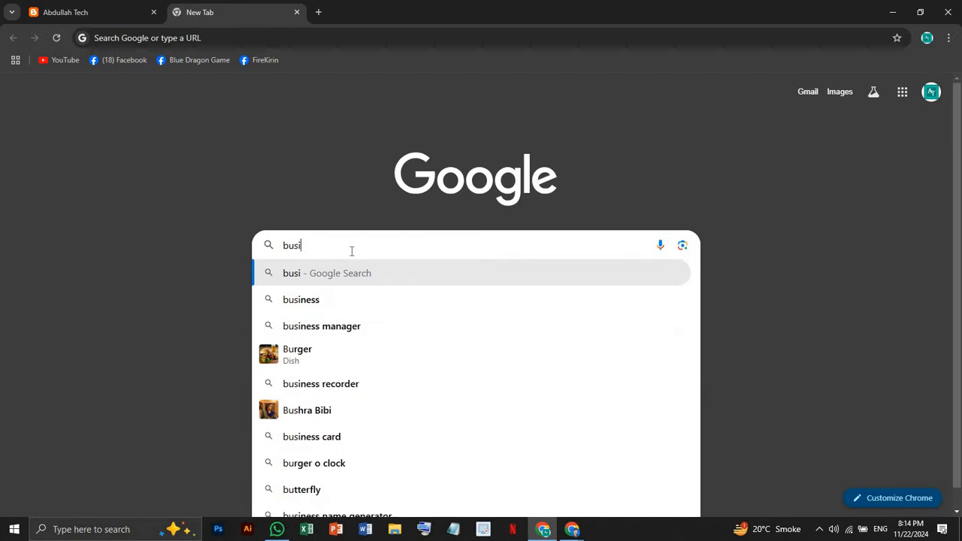
type("ness o")
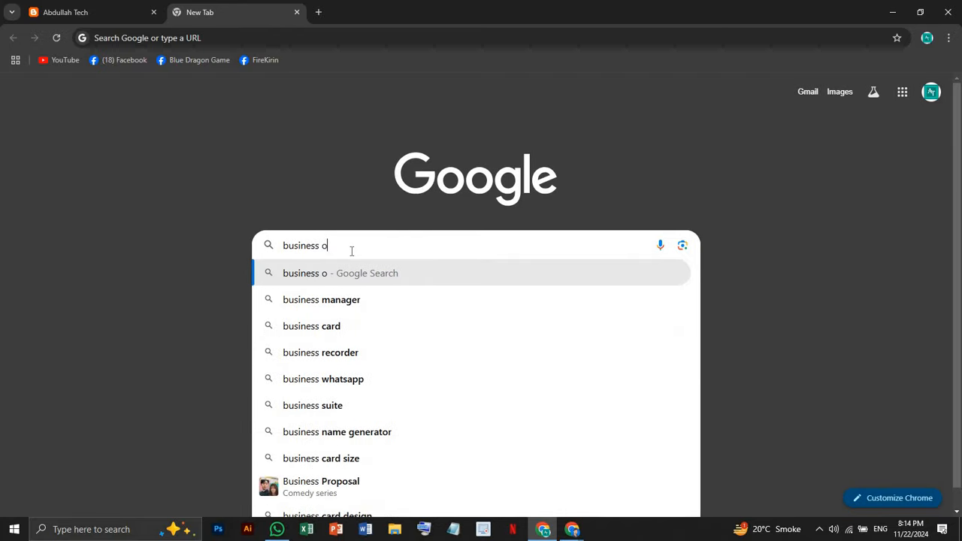
type("n google")
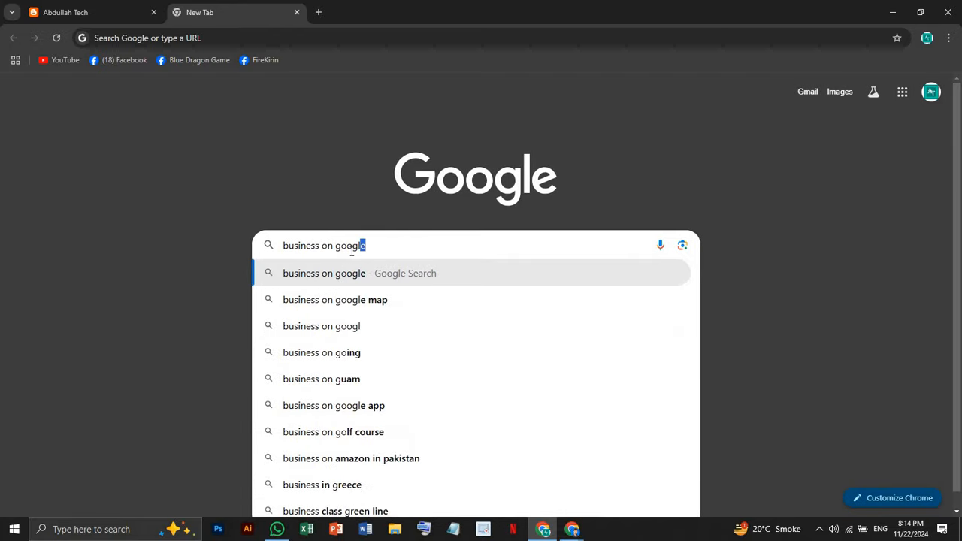
key("Return")
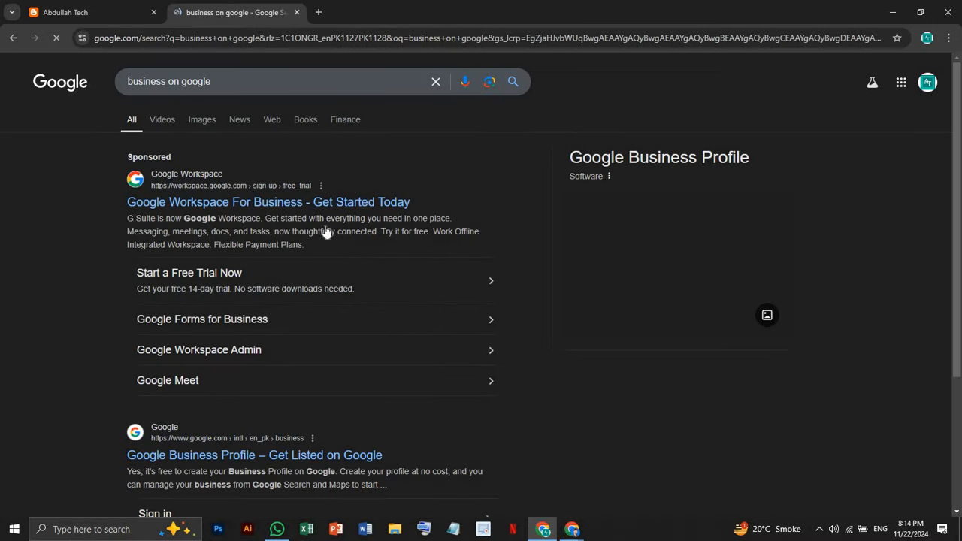
left_click(190, 461)
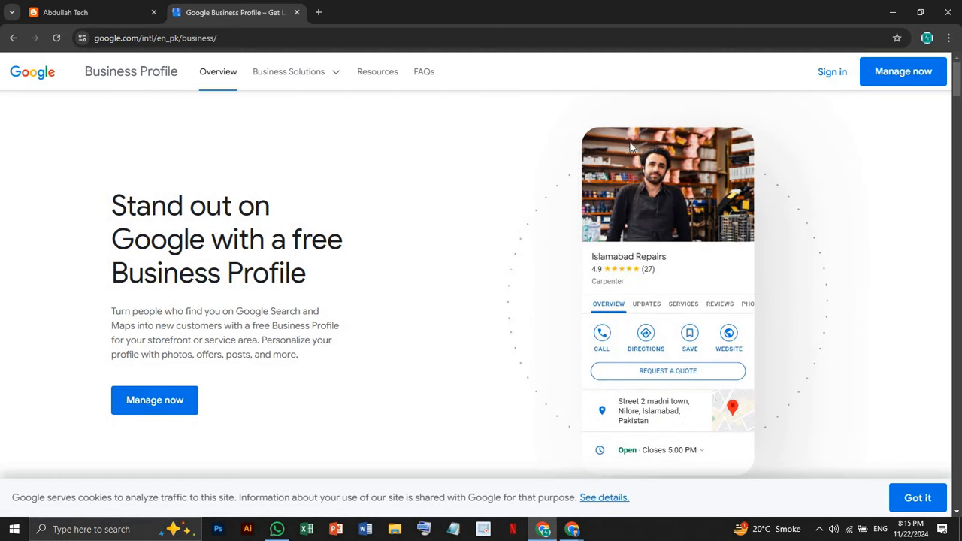
Sign in and create a new business named 'Abdullahtech580'
left_click(836, 75)
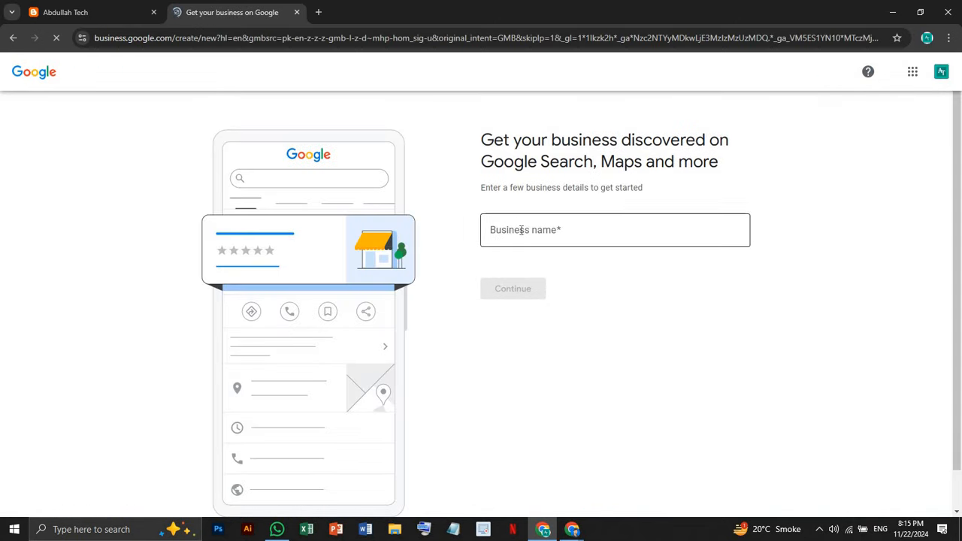
left_click(506, 231)
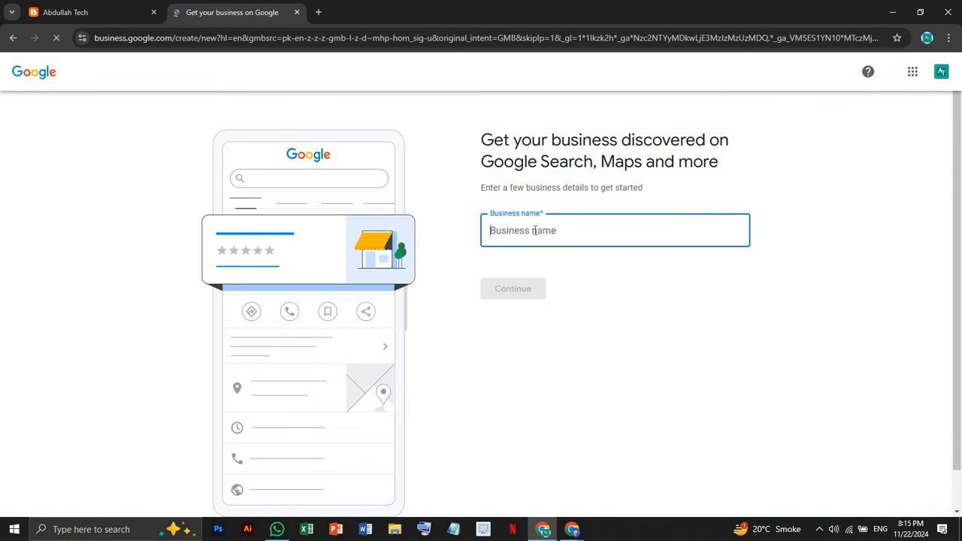
type("Abdulla")
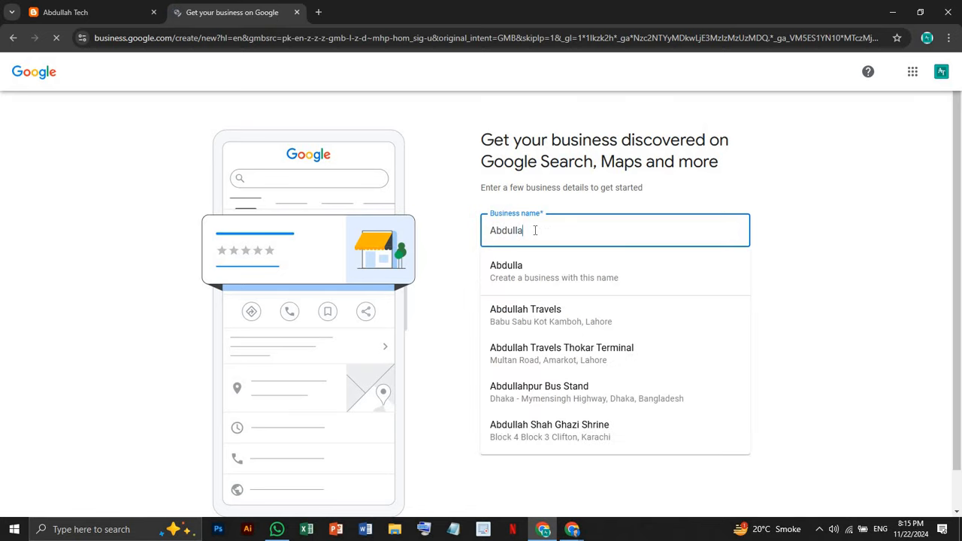
type("h Tevch")
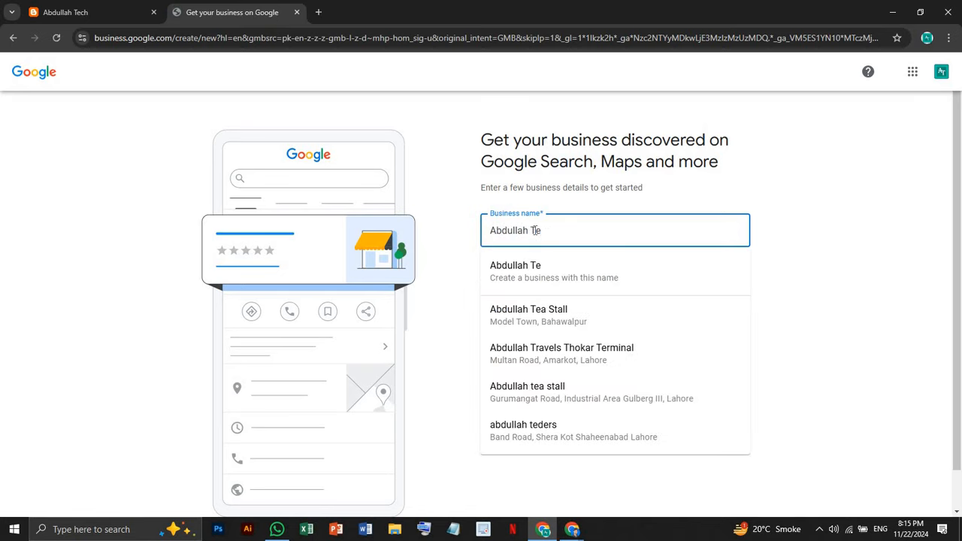
key("BackSpace")
key("BackSpace")
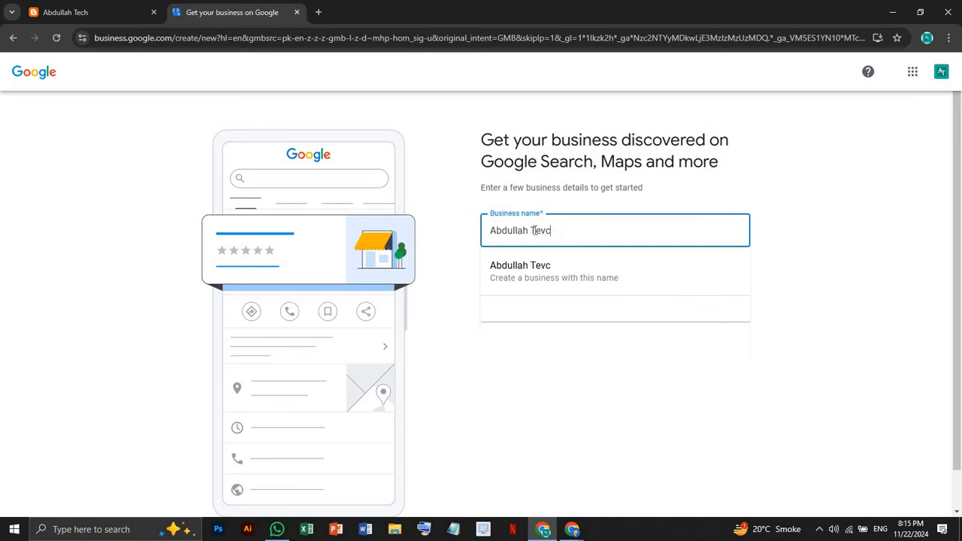
key("BackSpace")
type("c")
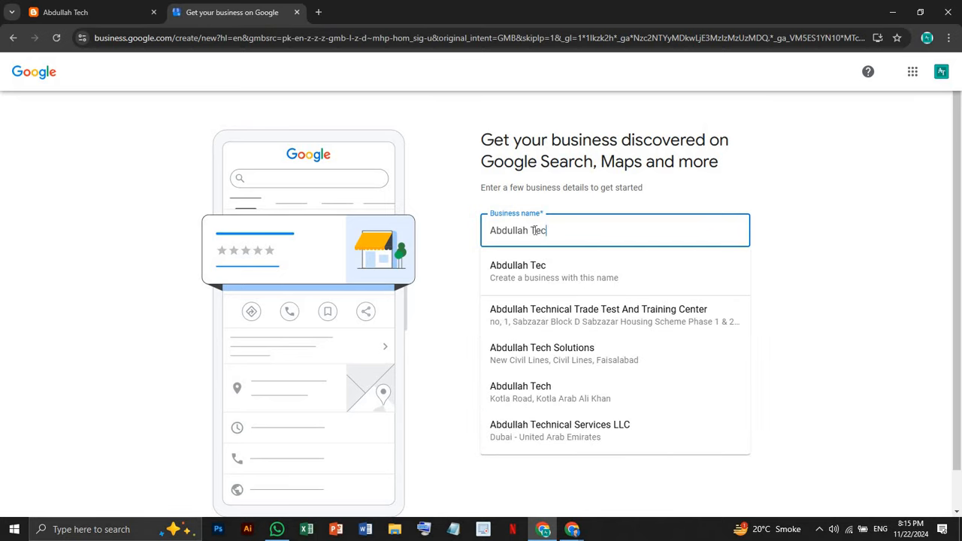
type("h580")
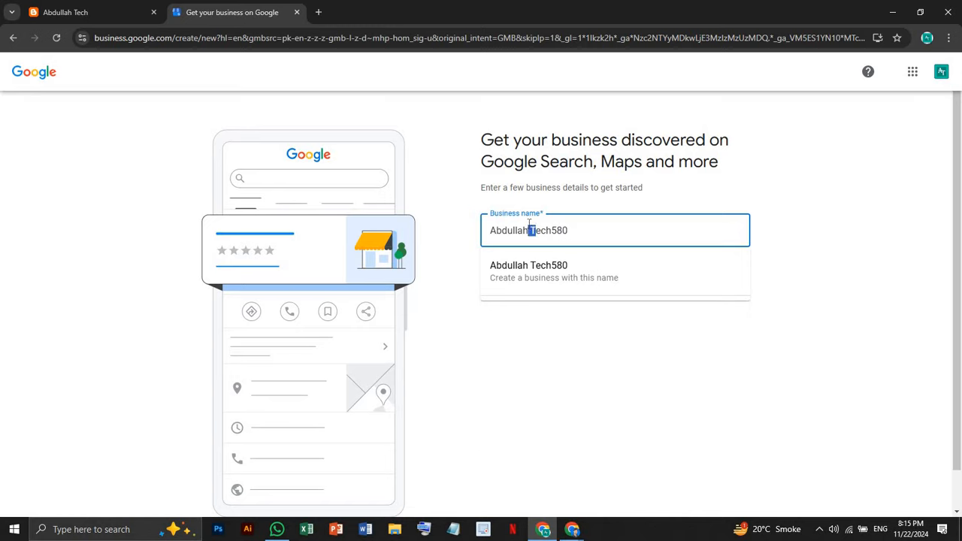
key("BackSpace")
type("t")
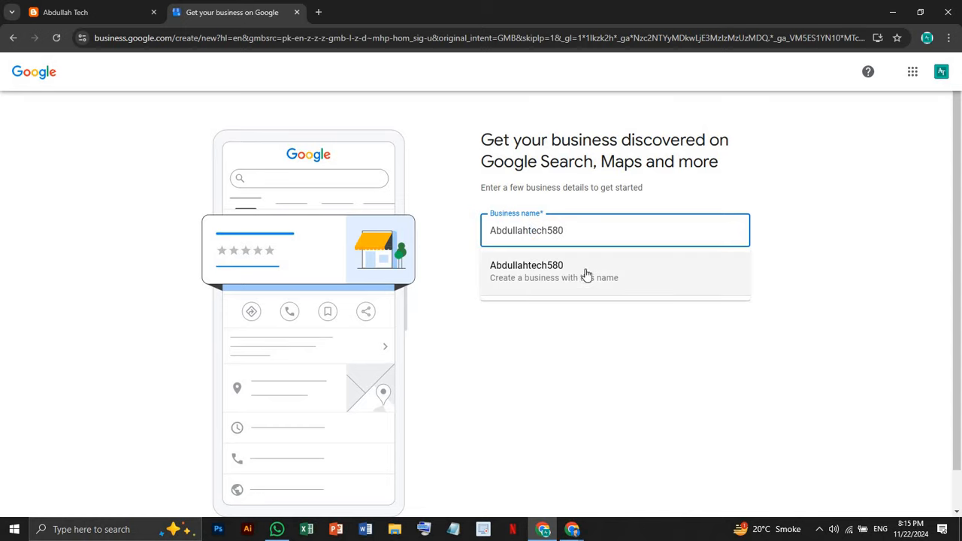
left_click(588, 279)
left_click(525, 290)
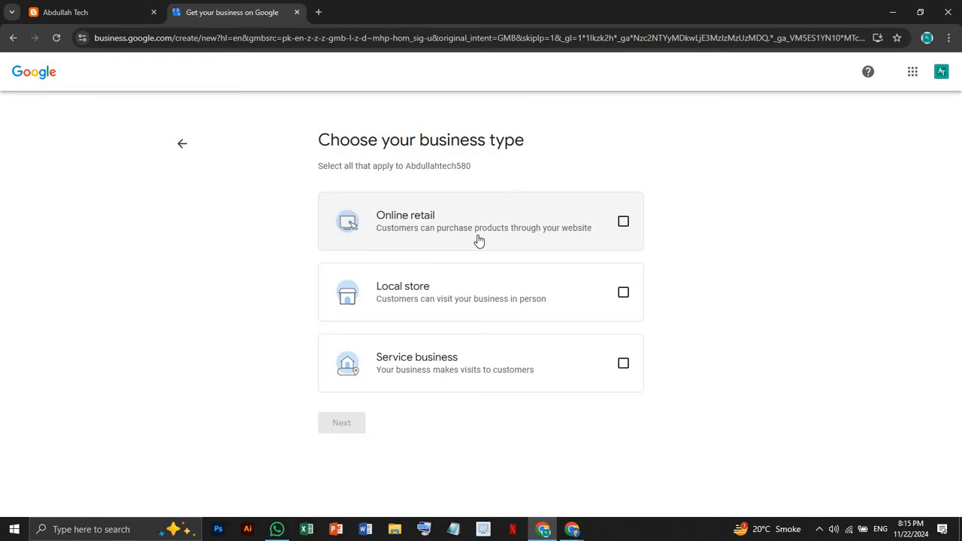
Choose Service business as the business type and continue
left_click(516, 389)
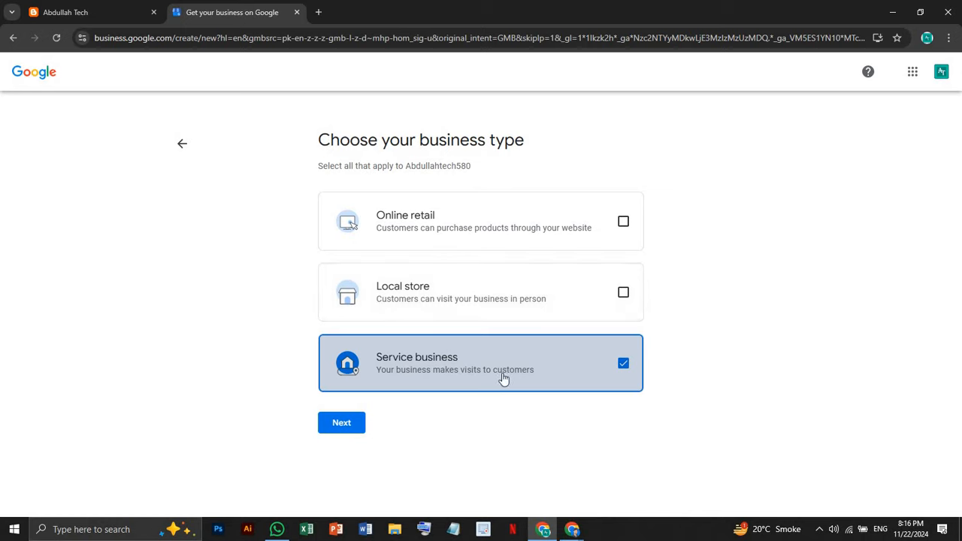
left_click(345, 424)
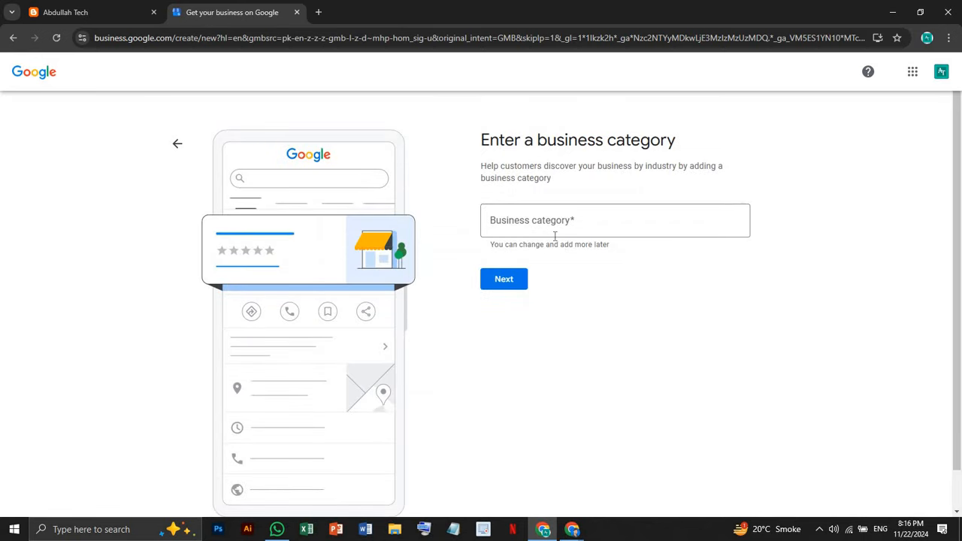
Pick Education center from the 'Edu' category suggestions instead of Educational institution and continue
left_click(535, 221)
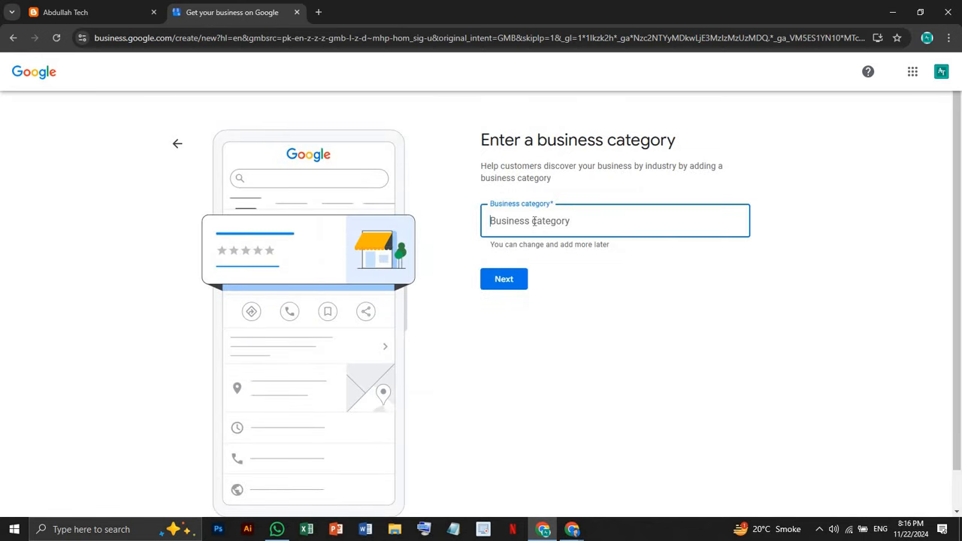
type("Educat")
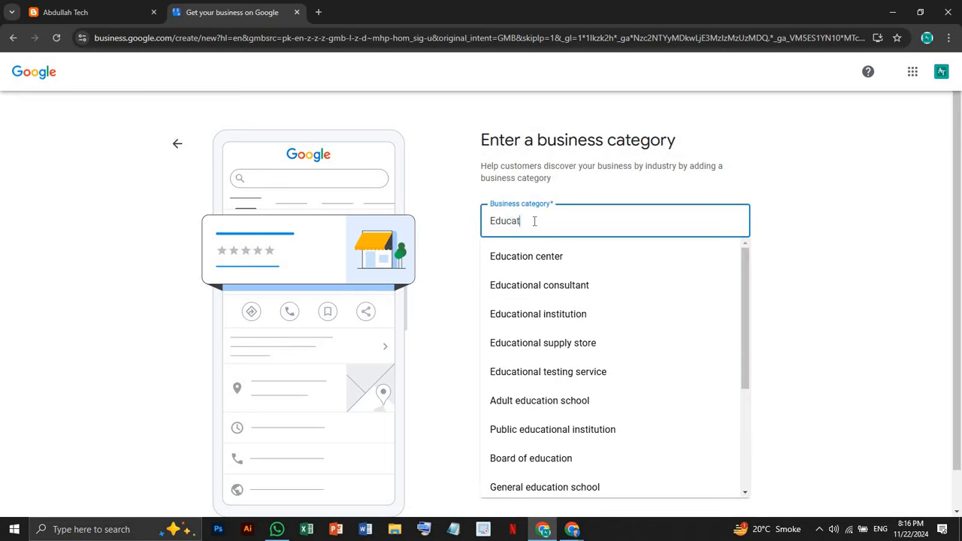
left_click(553, 319)
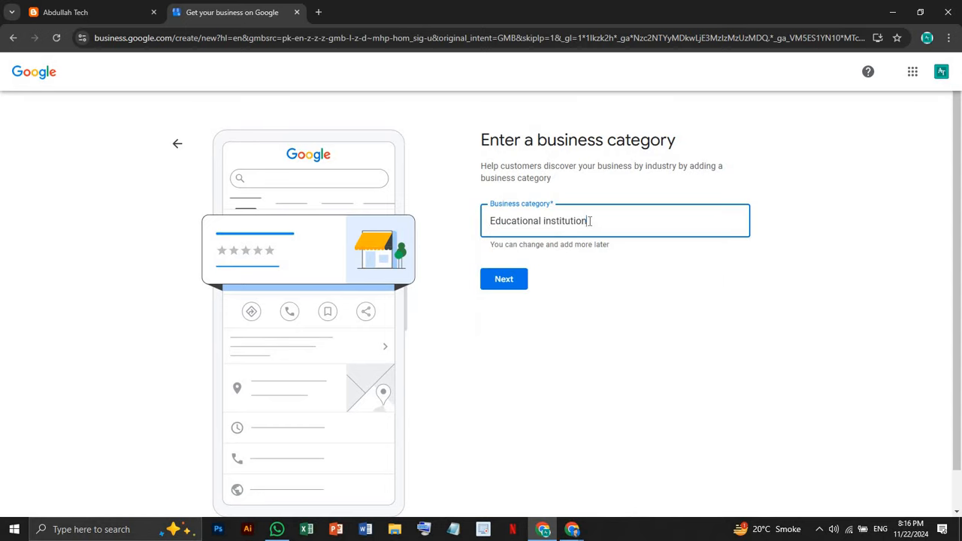
left_click_drag(591, 221, 555, 213)
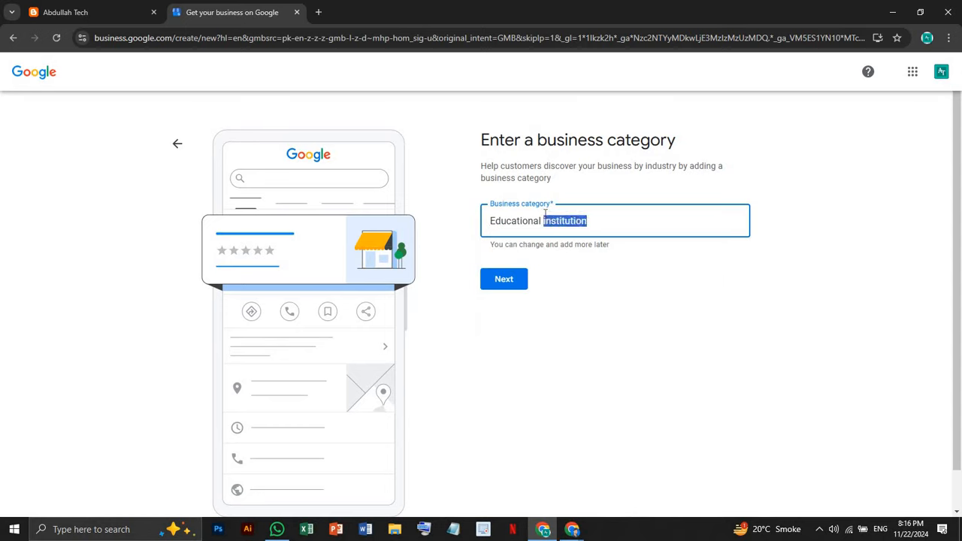
key("BackSpace")
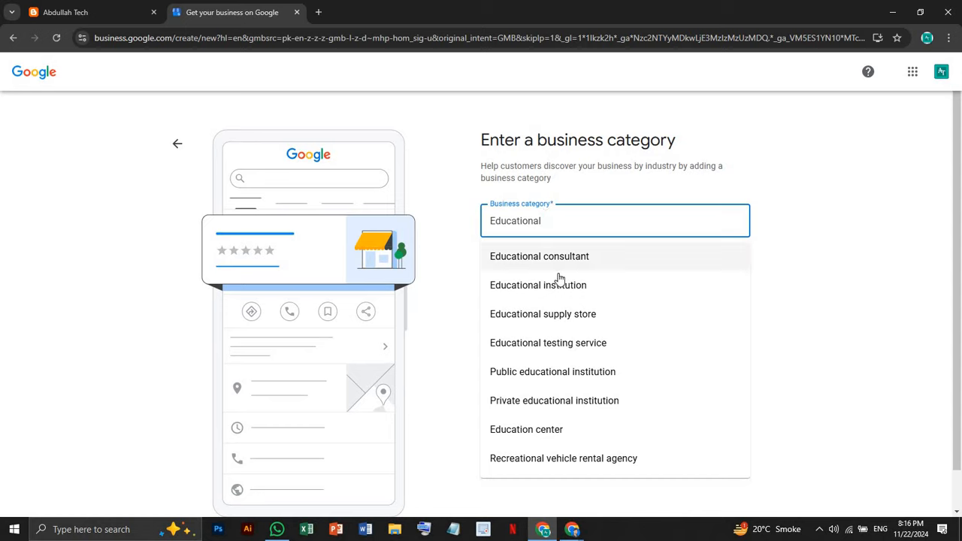
left_click(595, 431)
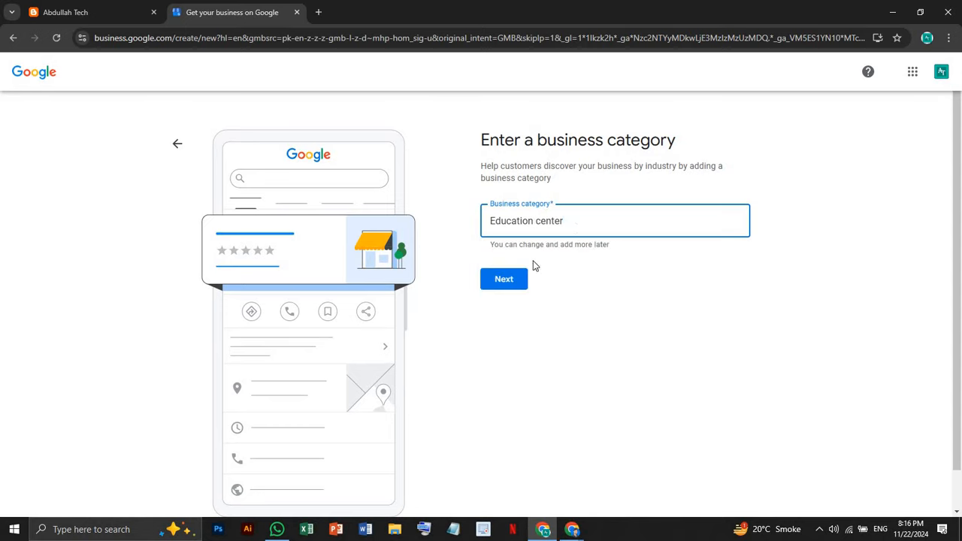
left_click(502, 283)
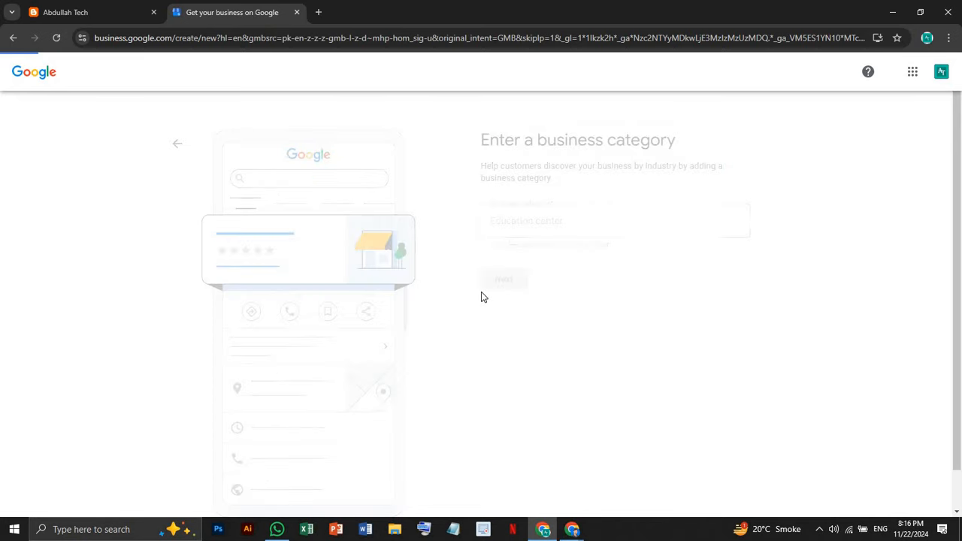
Try Pakistan as a service area, then clear it and continue with no service area
left_click(498, 243)
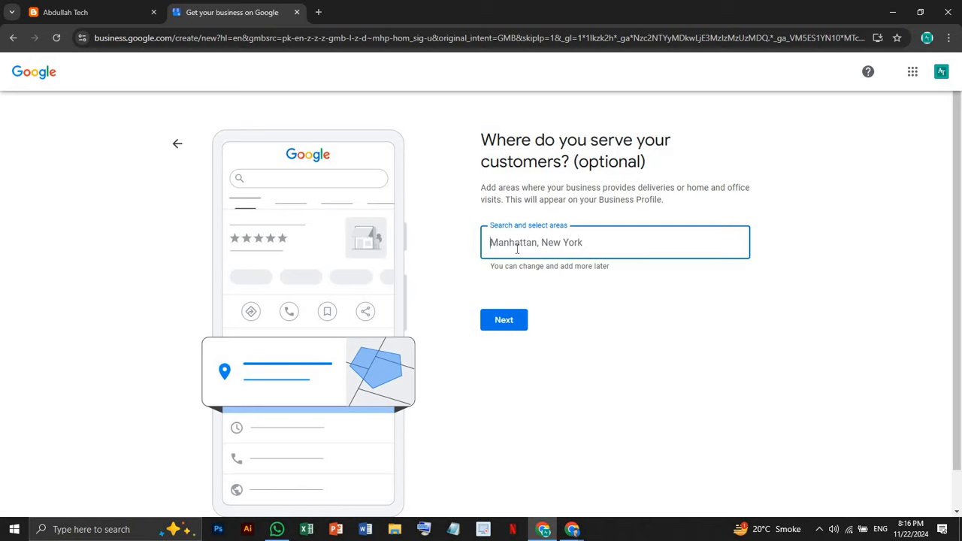
type("P")
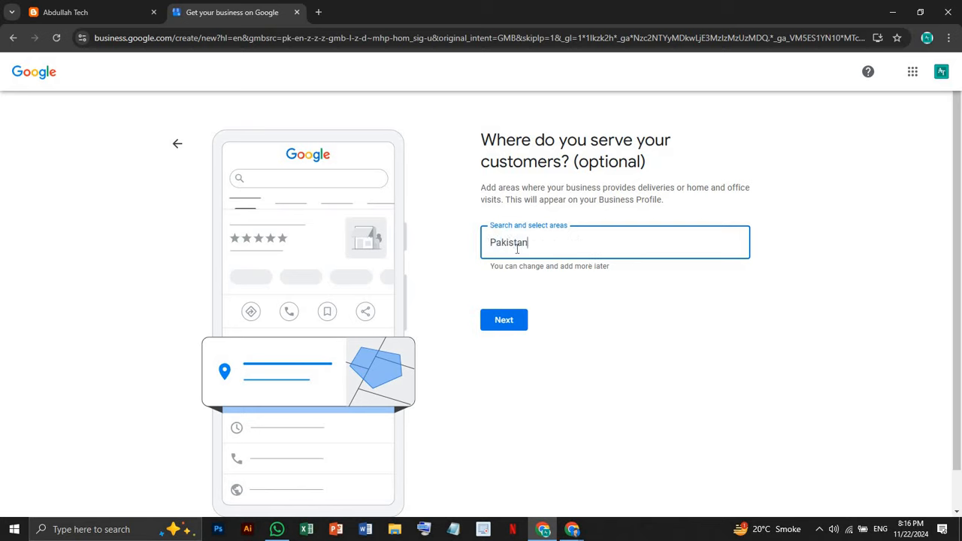
type("akistan")
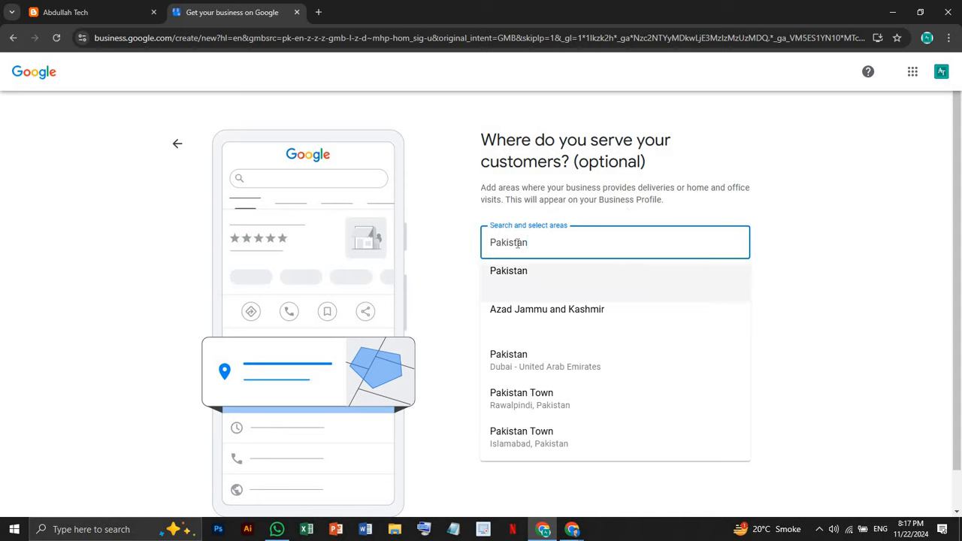
left_click(408, 308)
key("ctrl+a")
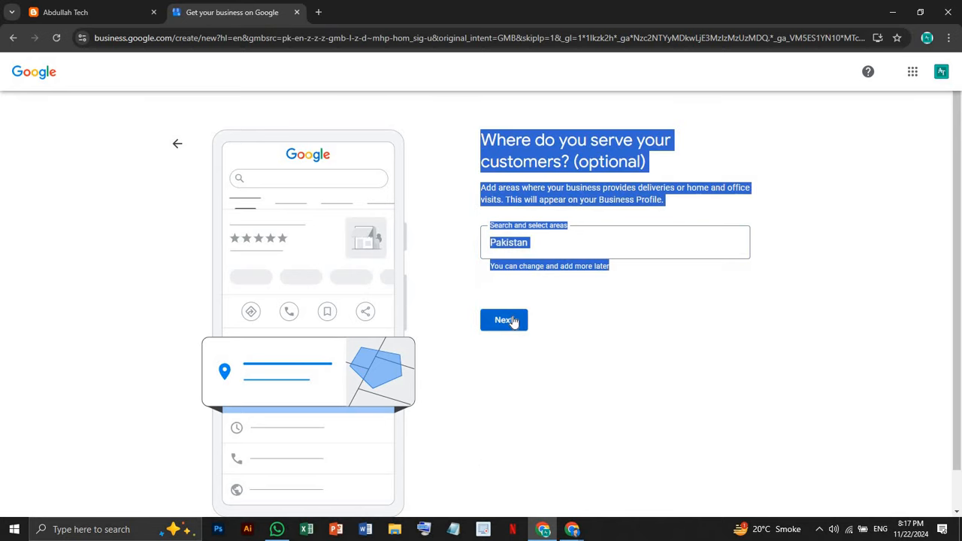
left_click(499, 325)
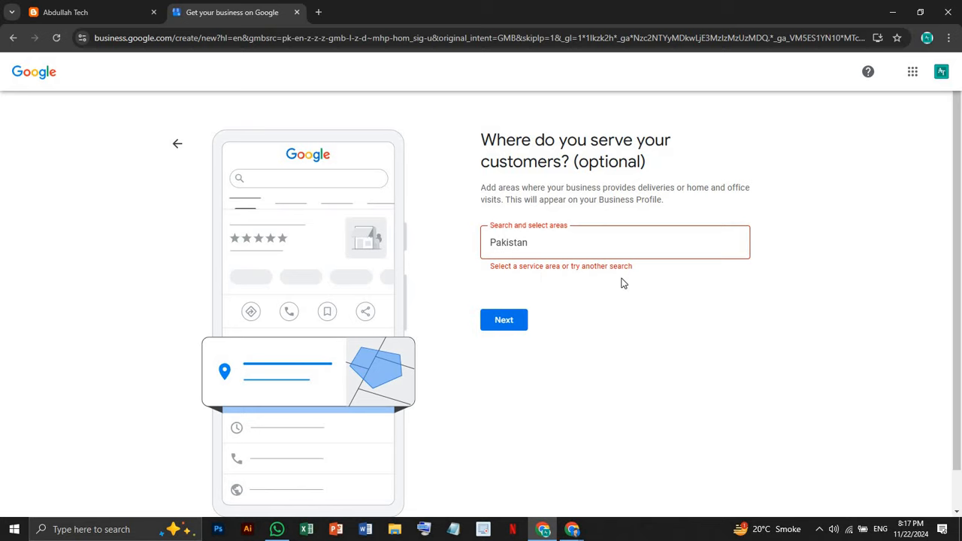
left_click(563, 249)
key("ctrl+a")
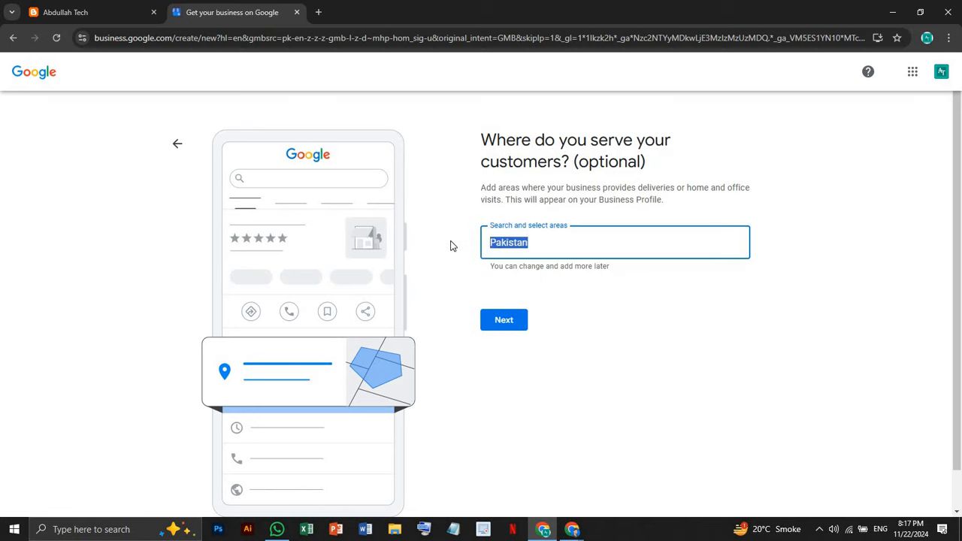
key("BackSpace")
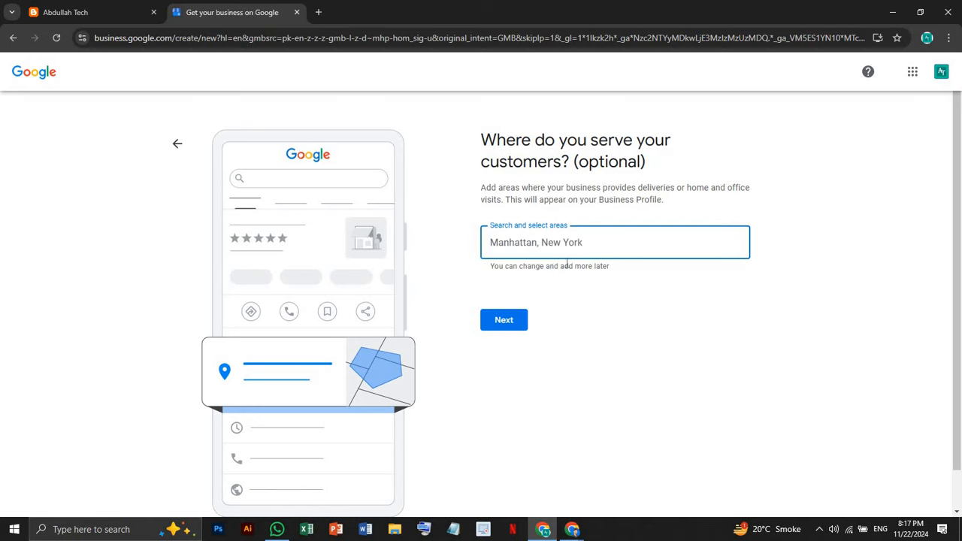
left_click(513, 321)
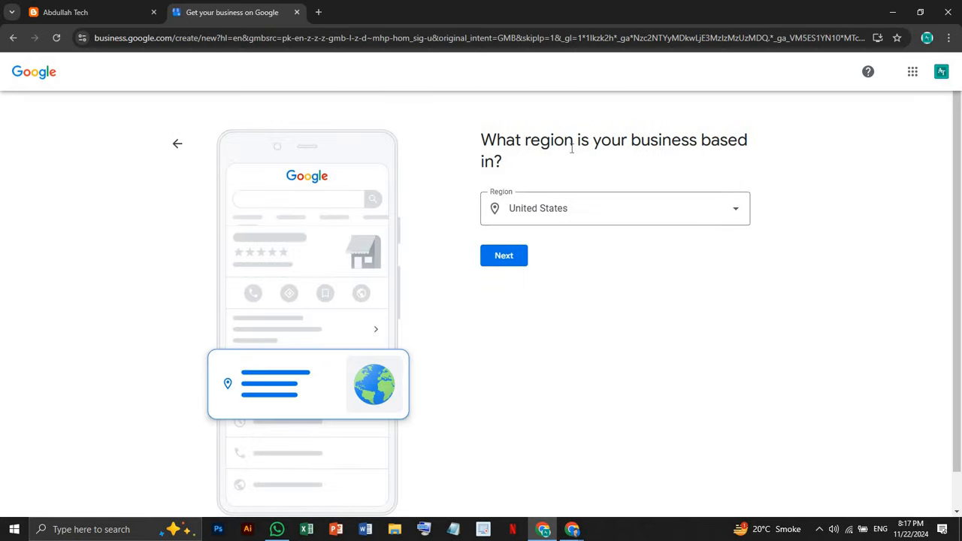
Choose Pakistan from the Region dropdown list and continue
left_click(571, 213)
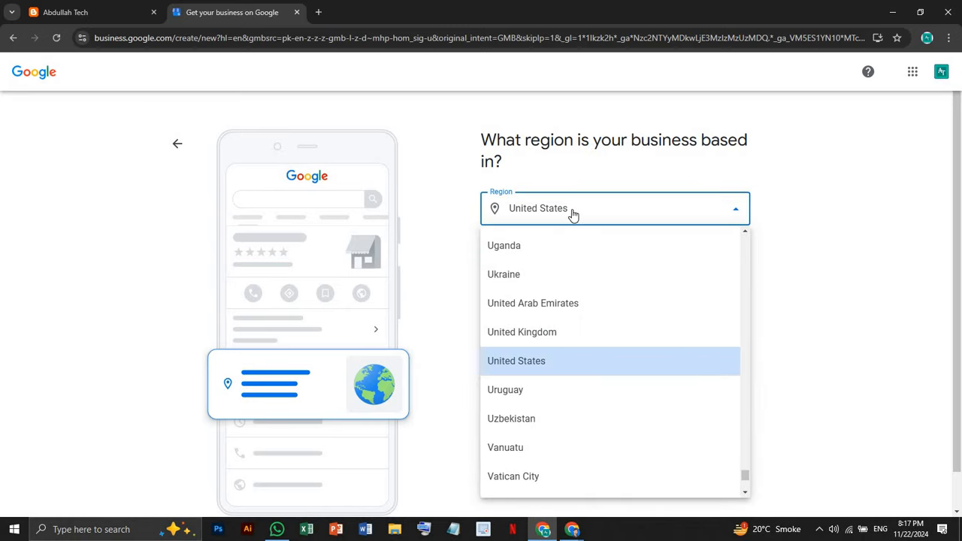
key("p")
key("a")
key("k")
key("i")
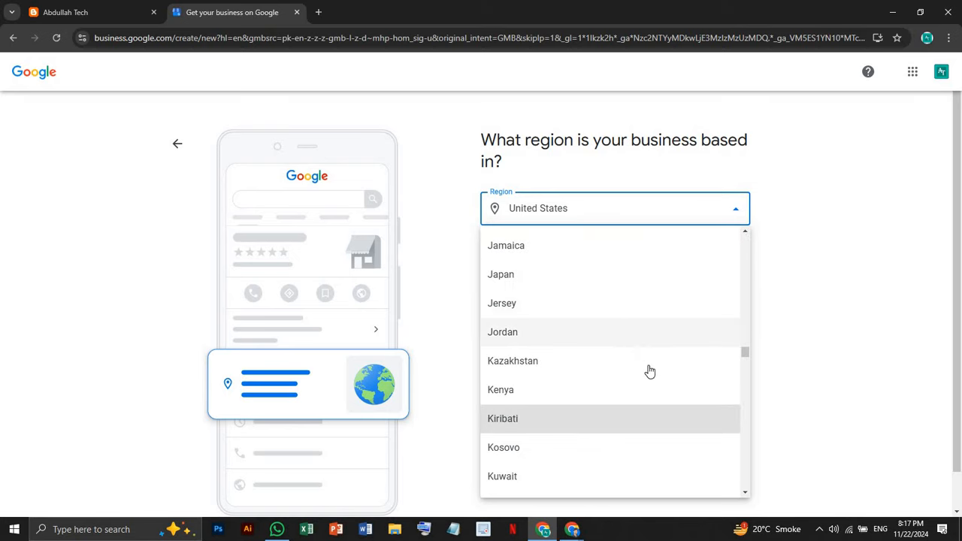
scroll(642, 399, "down", 8)
scroll(639, 403, "down", 10)
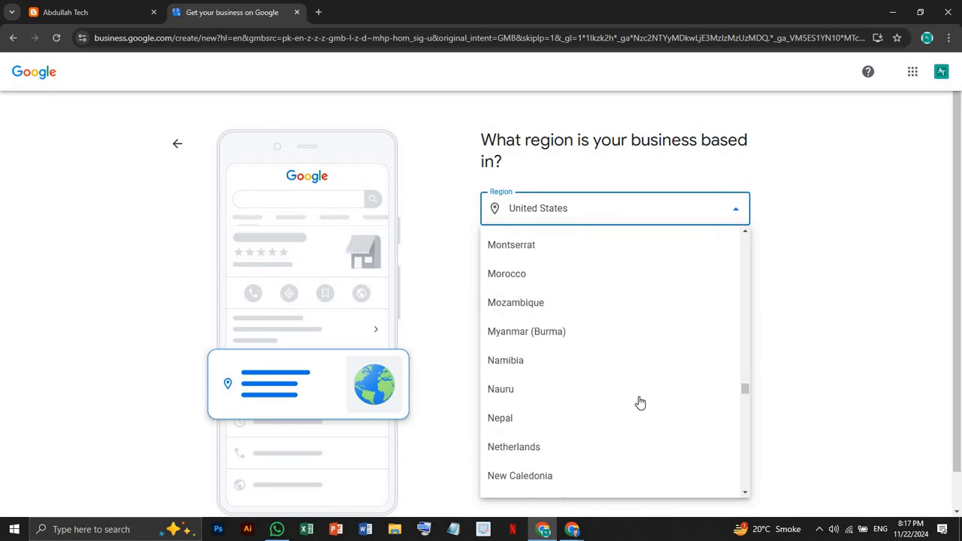
scroll(639, 402, "down", 3)
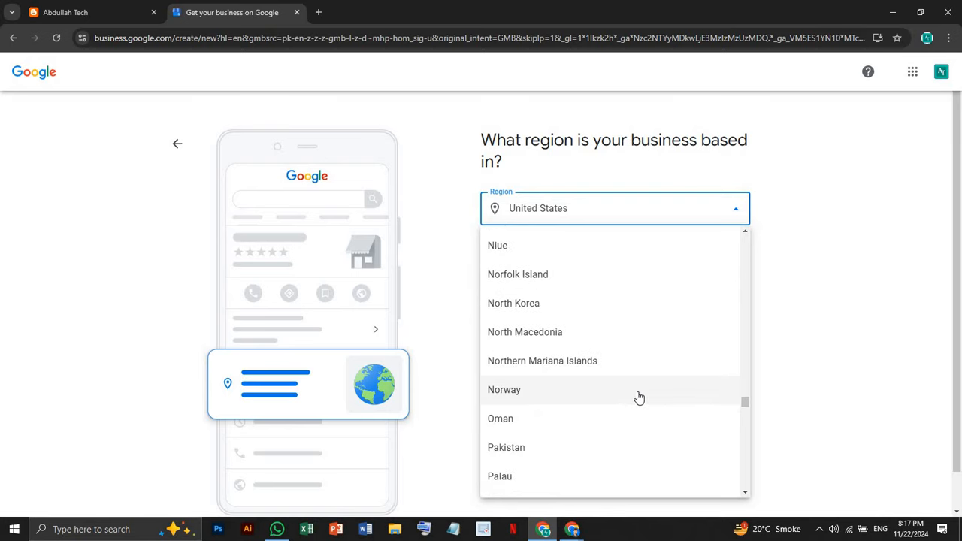
scroll(639, 398, "down", 3)
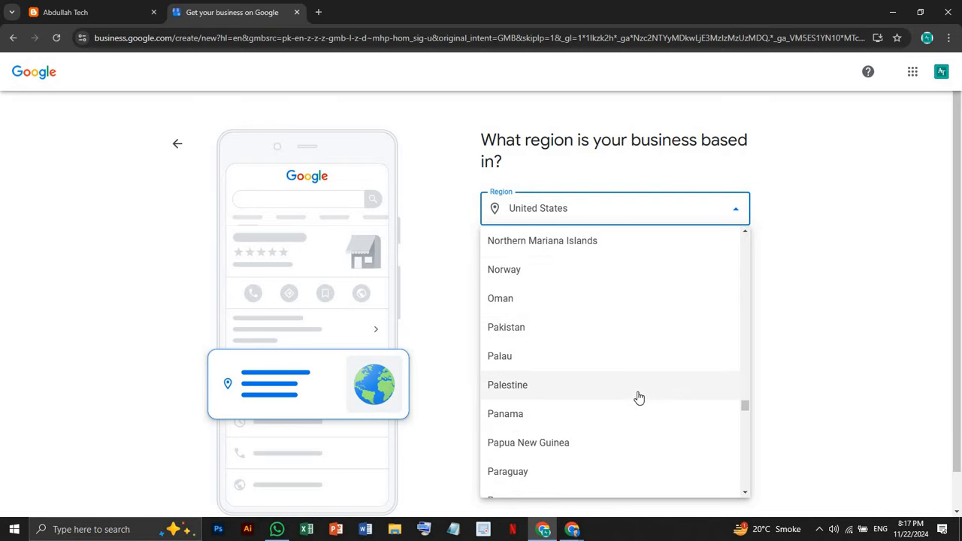
scroll(637, 400, "down", 2)
scroll(636, 399, "up", 3)
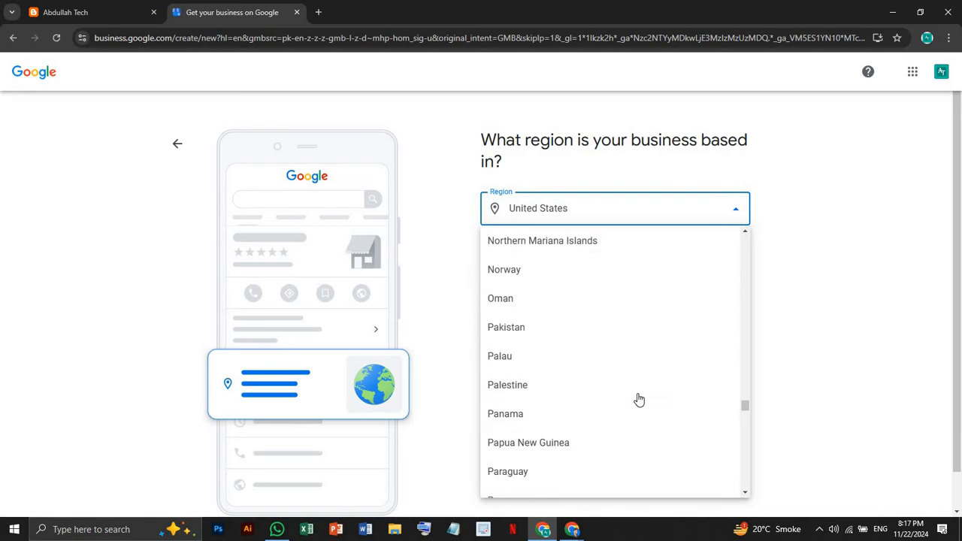
left_click(609, 328)
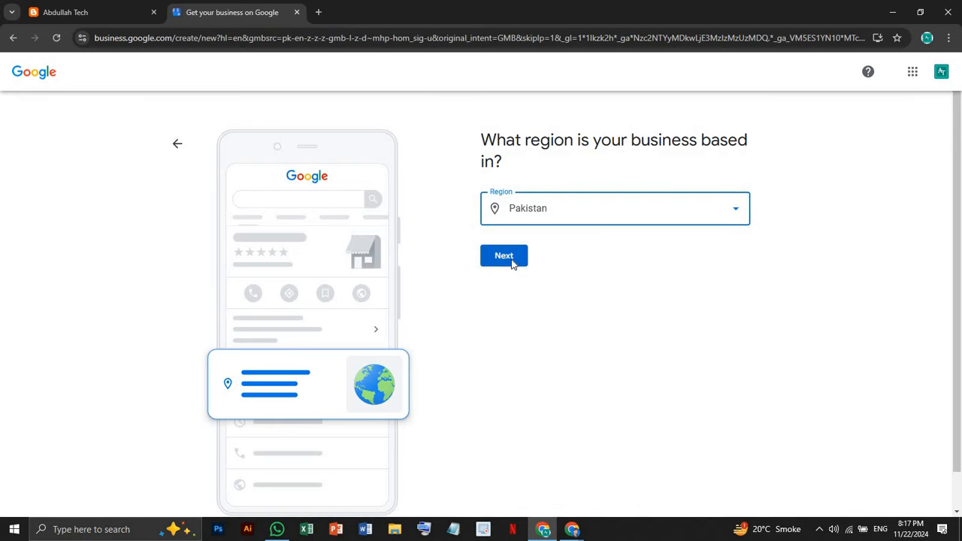
left_click(511, 259)
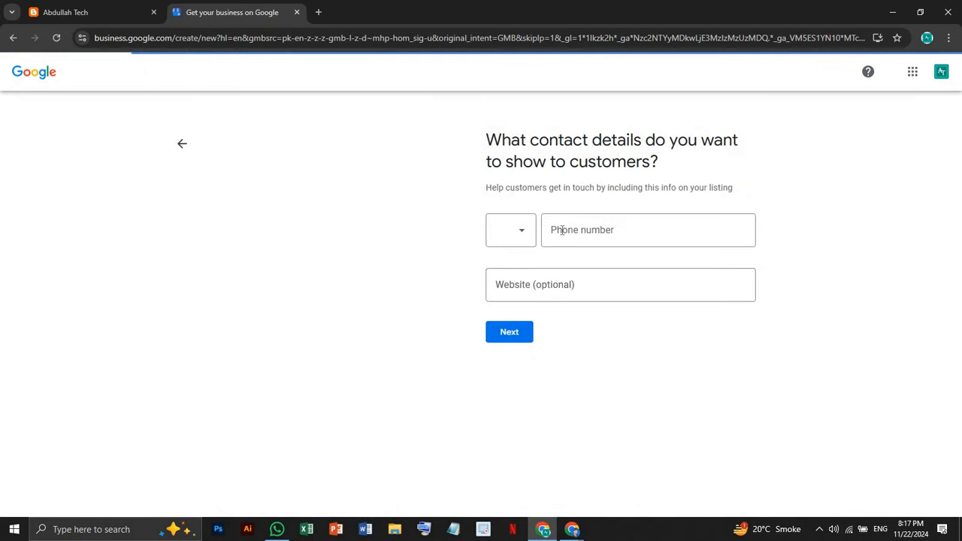
Start entering the business phone number in the contact-details field
left_click(562, 231)
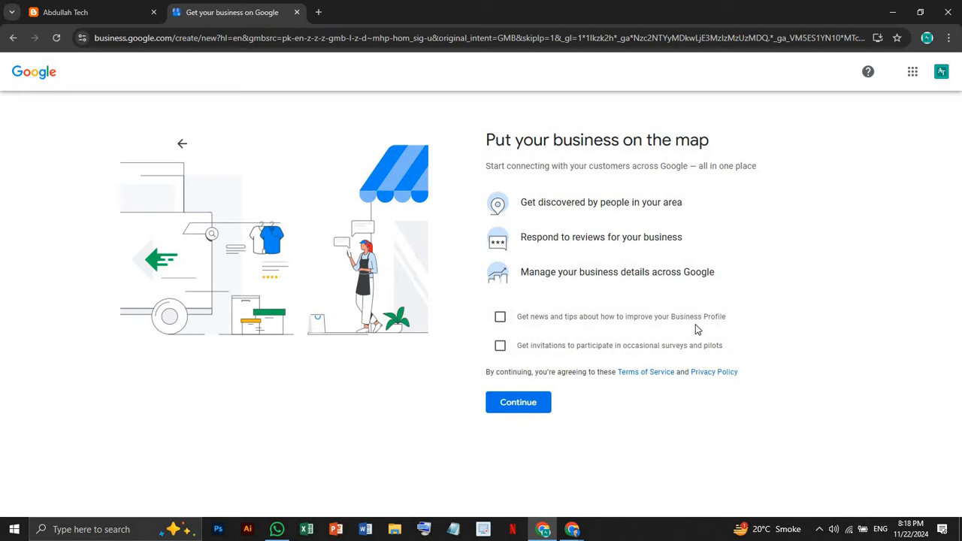
Tick both the news-and-tips and survey-invitation checkboxes, then accept and continue
left_click(504, 328)
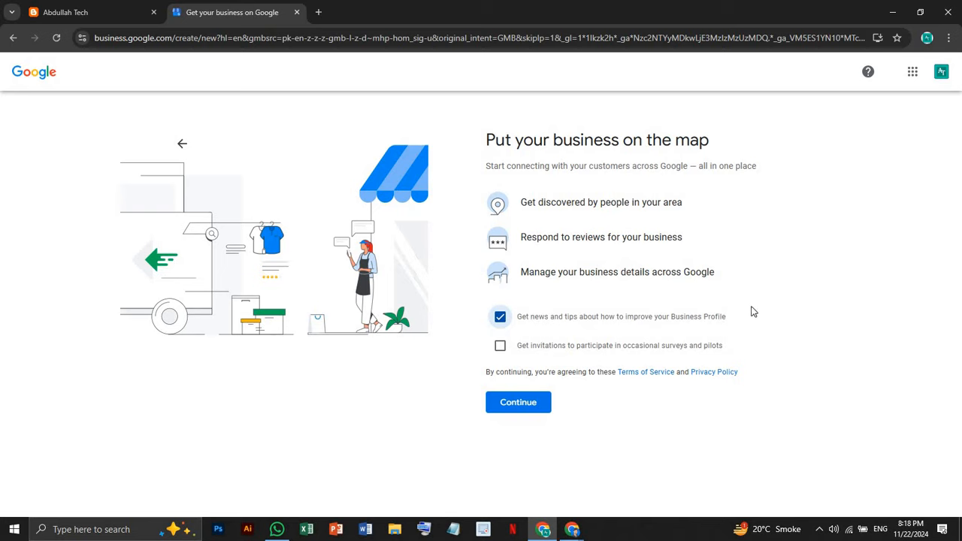
left_click(501, 322)
left_click(501, 346)
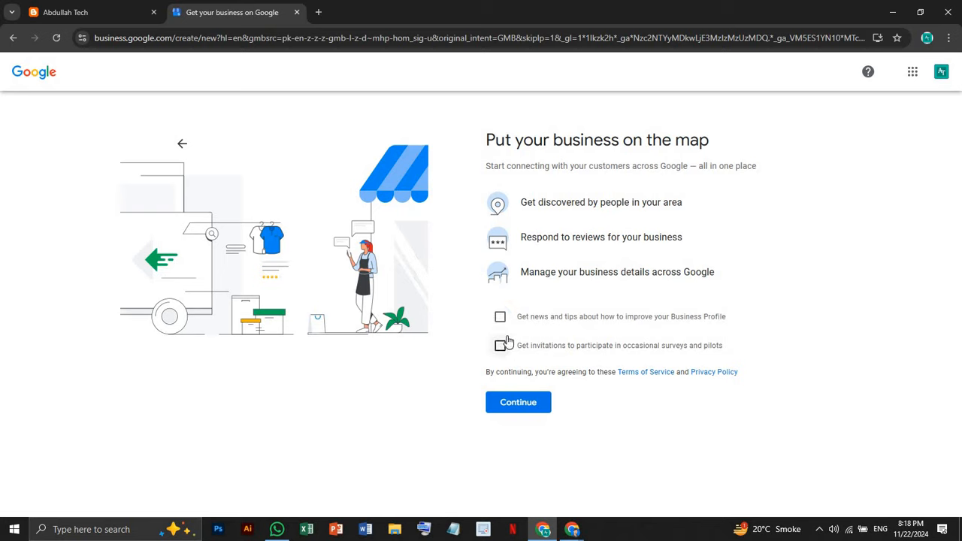
left_click(503, 319)
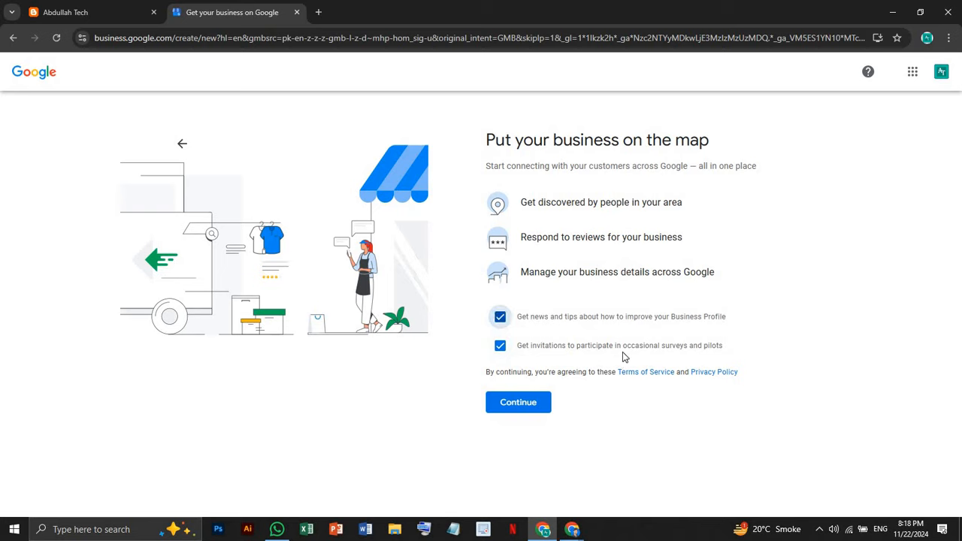
left_click(531, 406)
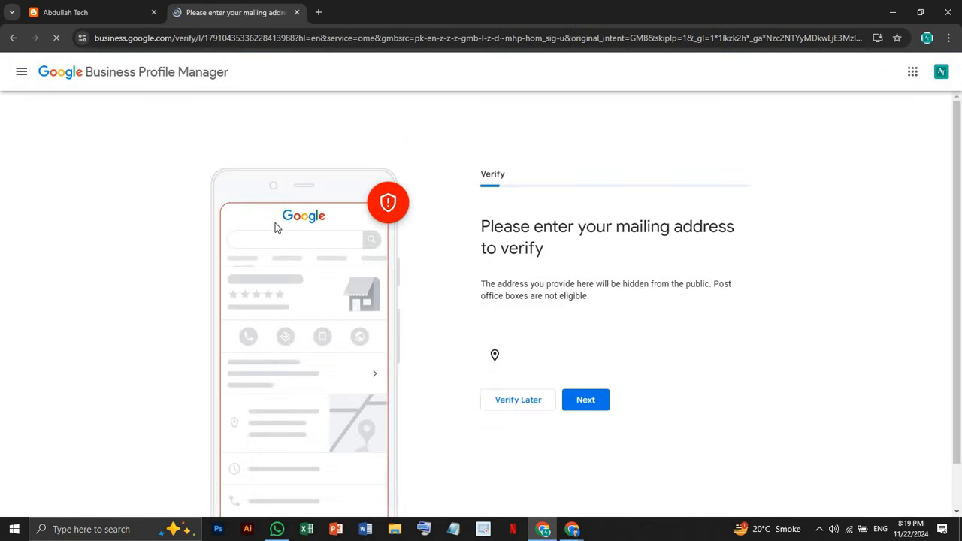
Focus the Street address field on the Verify page, then open a new browser tab
scroll(481, 306, "down", 1)
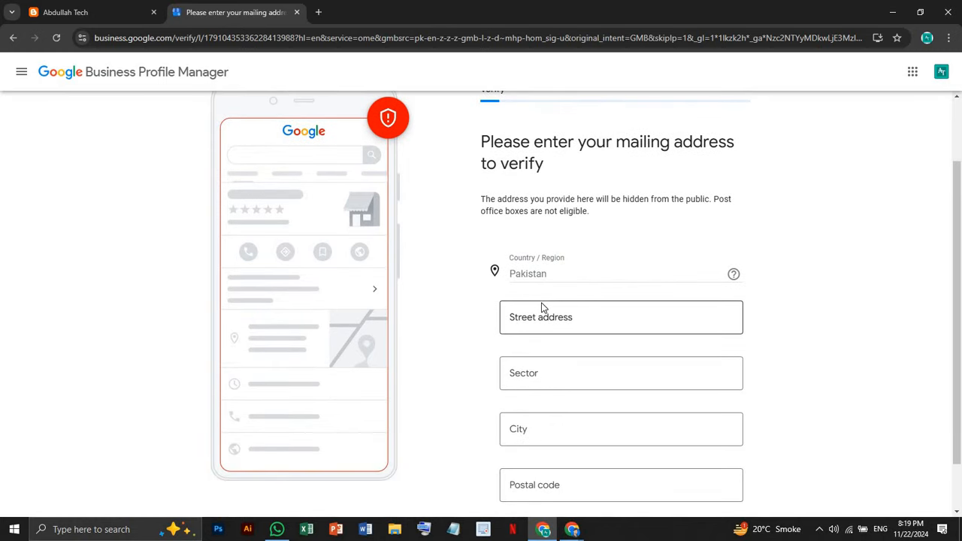
left_click(542, 318)
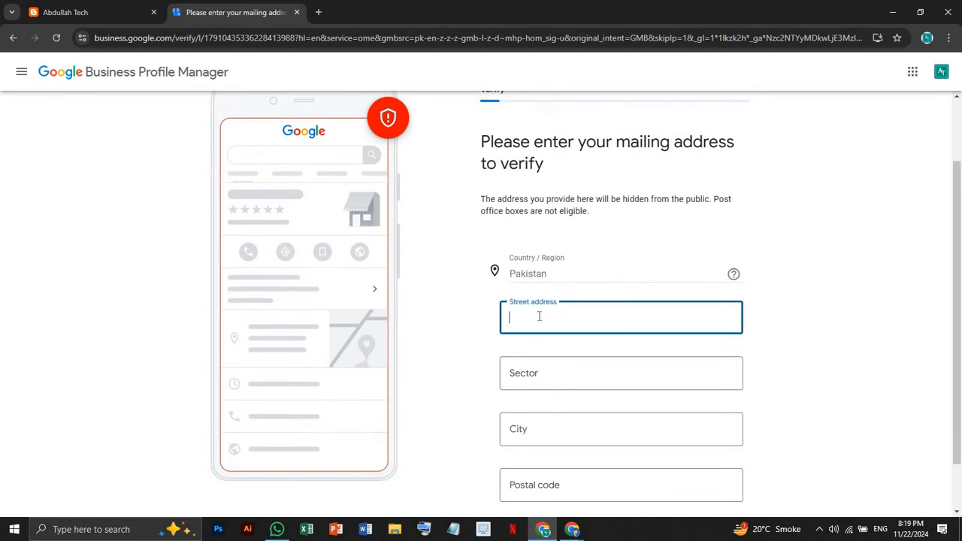
scroll(539, 317, "down", 1)
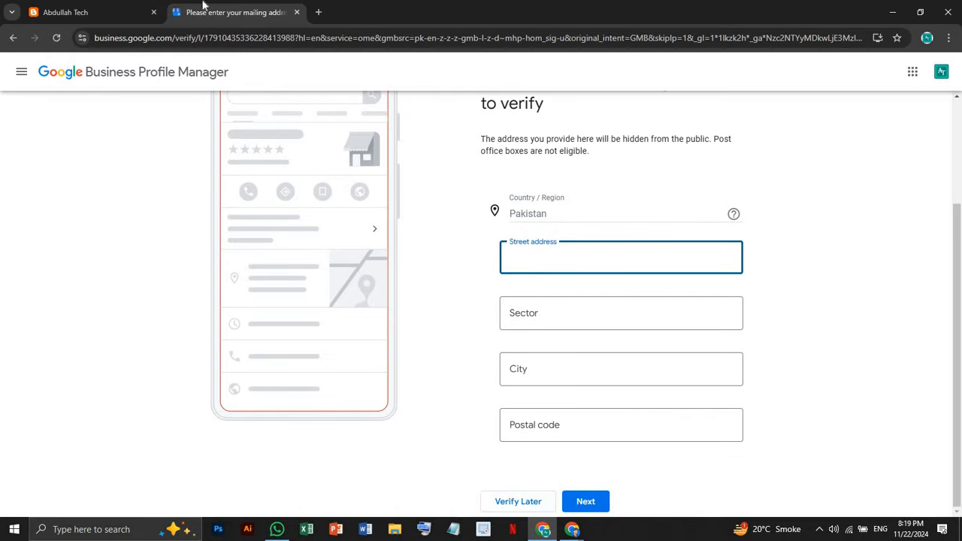
left_click(318, 12)
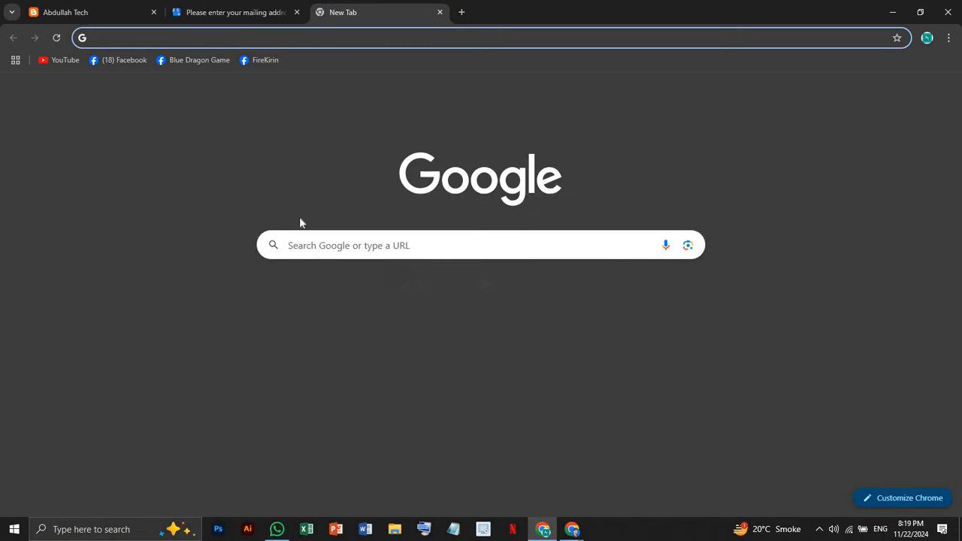
Search Google for 'skill zone'
left_click(318, 244)
type("skill")
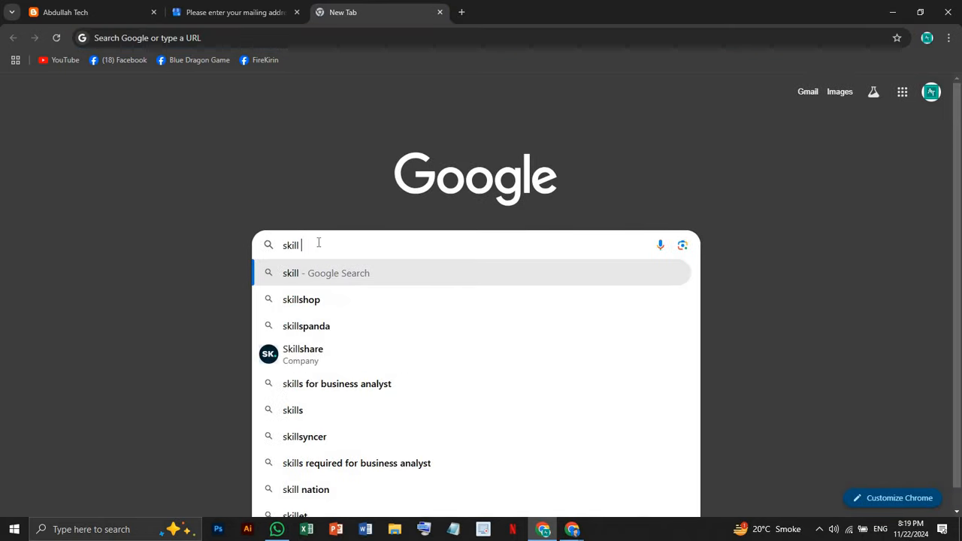
type(" zone'")
key("Return")
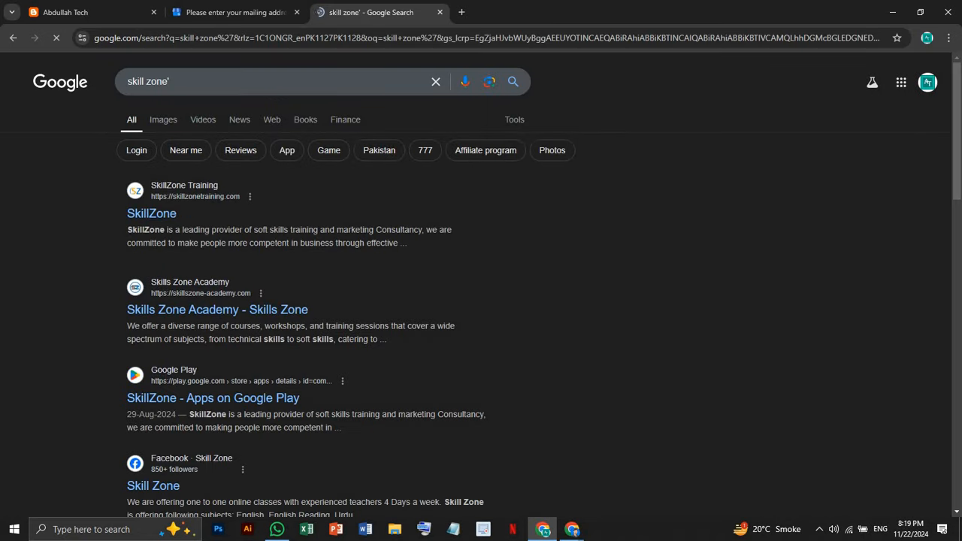
Replace the query with 'resturent', browse the results, and return to the Business Profile tab
left_click_drag(177, 82, 114, 83)
key("BackSpace")
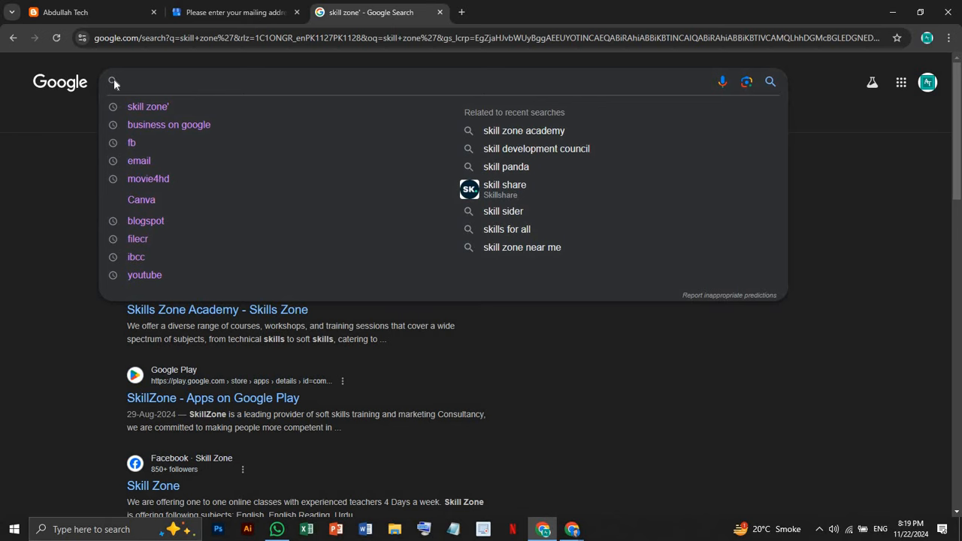
type("rest")
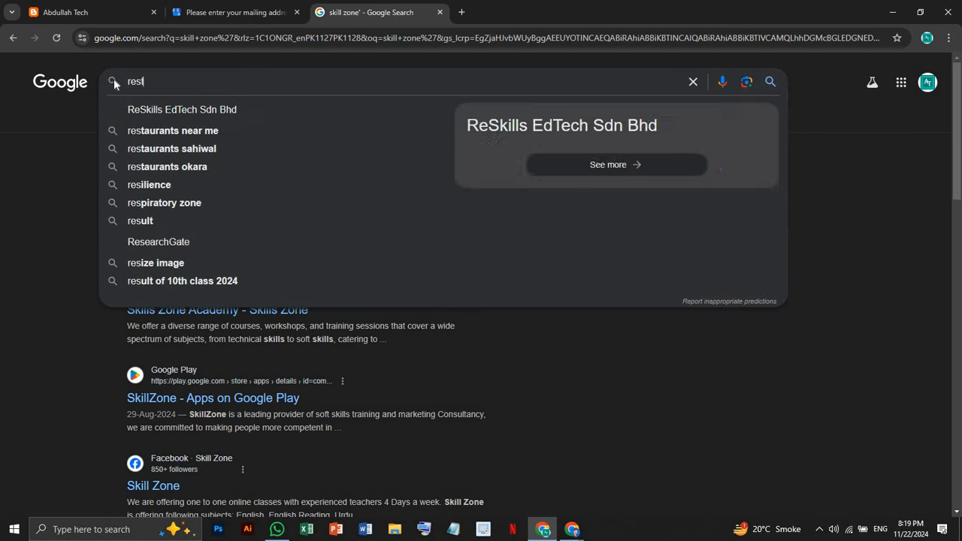
type("urent")
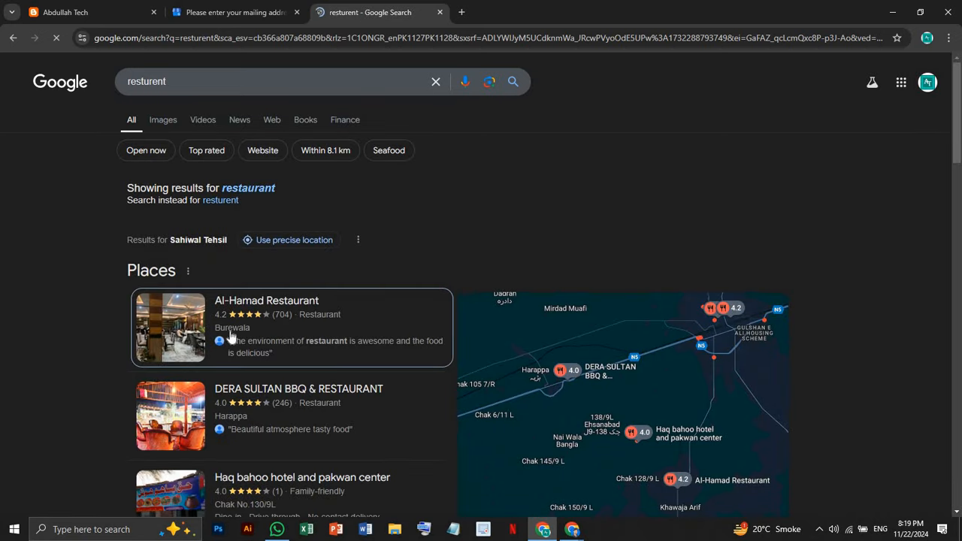
scroll(230, 339, "down", 1)
scroll(229, 339, "down", 3)
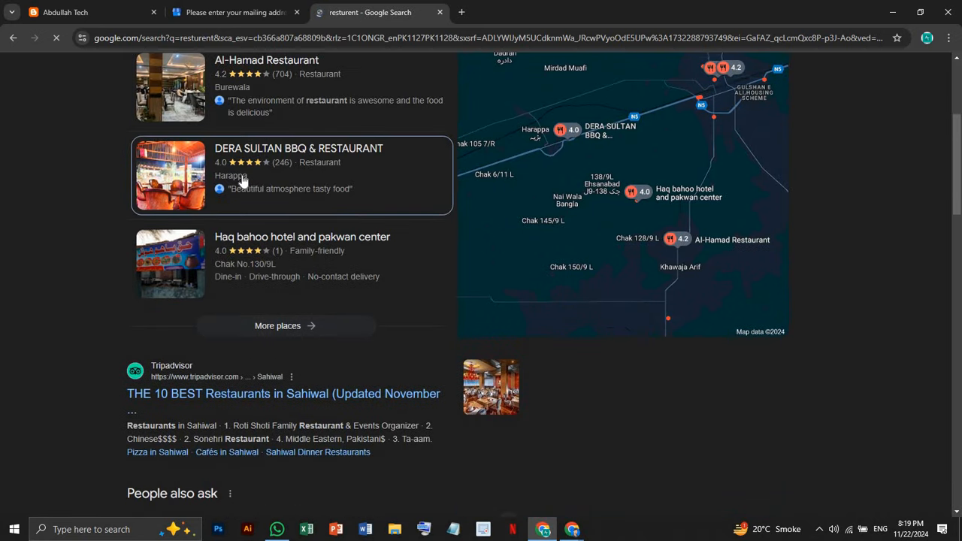
scroll(242, 182, "up", 3)
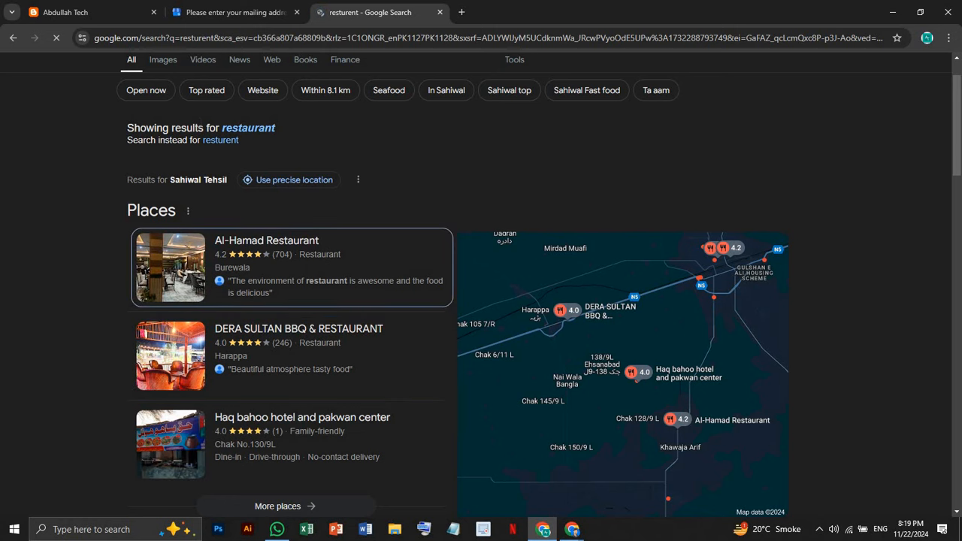
left_click(195, 9)
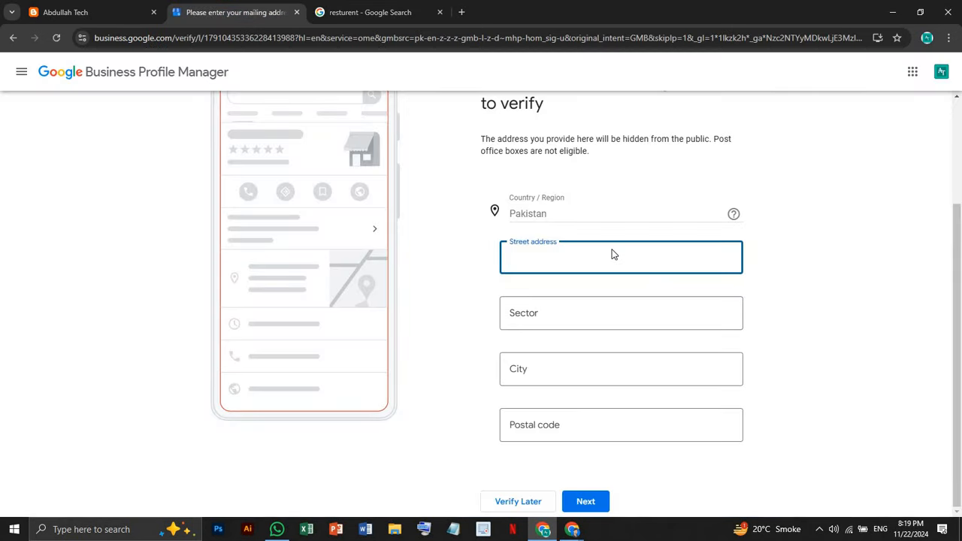
Choose Verify Later on the mailing-address page
left_click(533, 500)
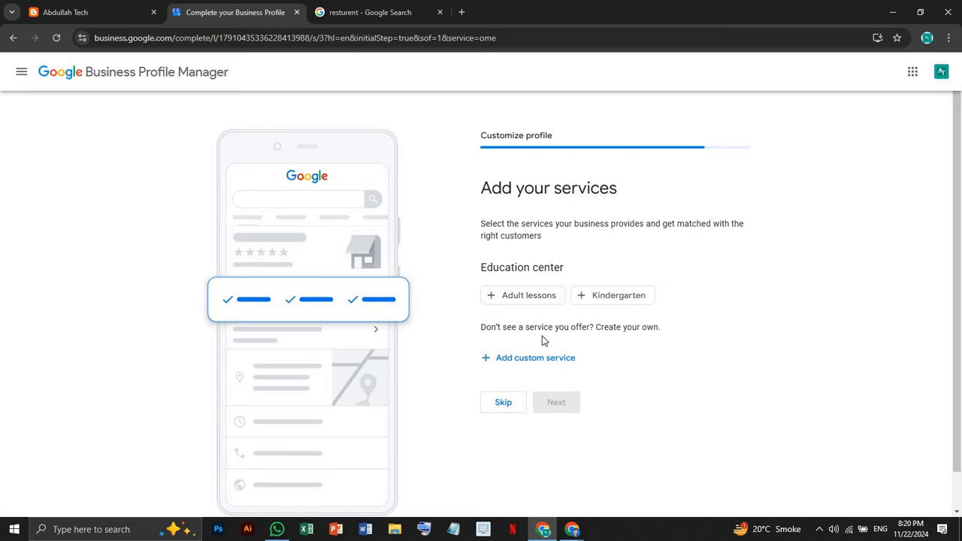
Discard a trial custom service, select Adult lessons, and skip ahead to business hours
left_click(524, 360)
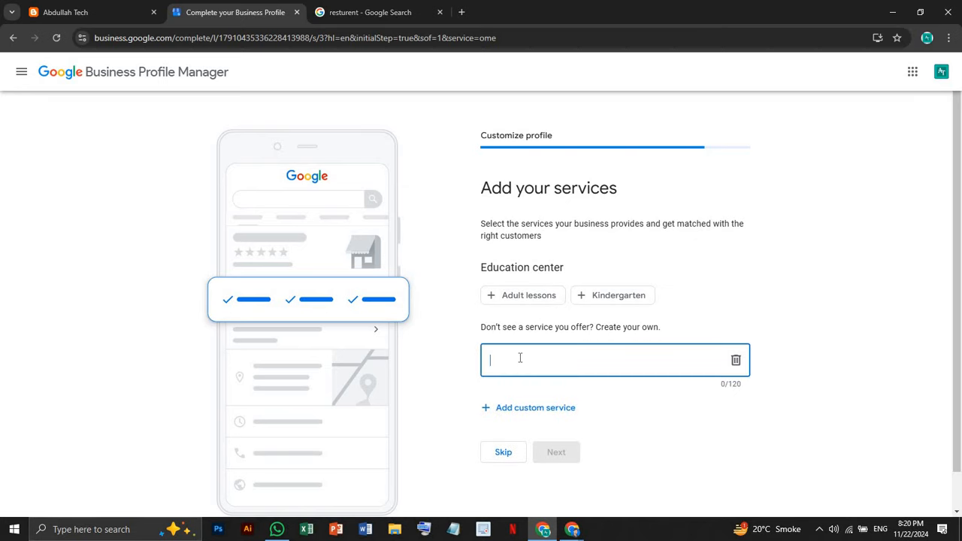
type("Skil")
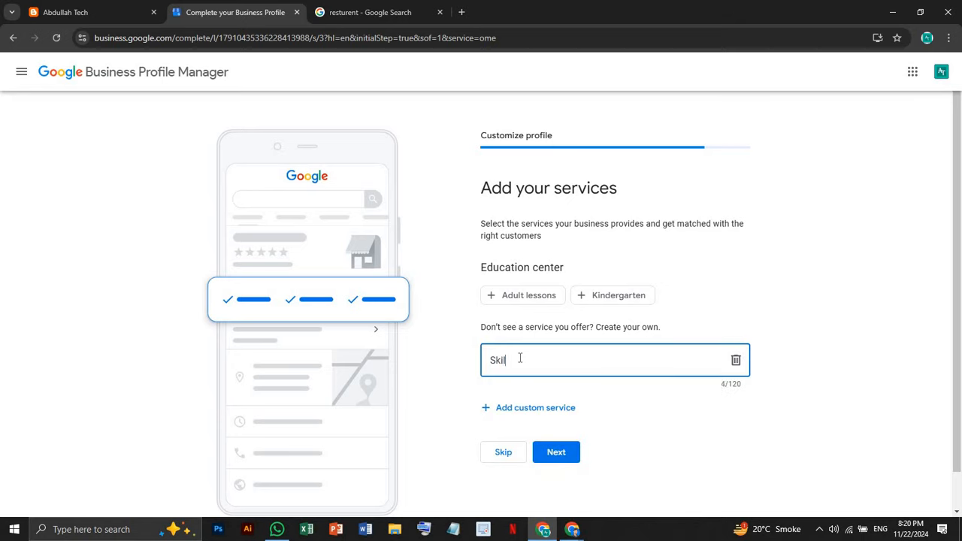
key("BackSpace")
key("BackSpace")
key("BackSpace")
key("BackSpace")
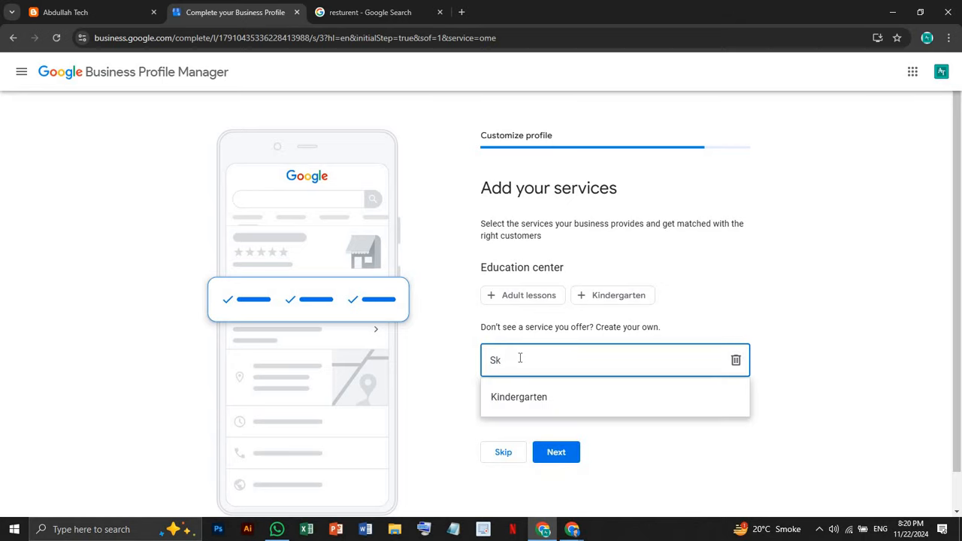
type("digi")
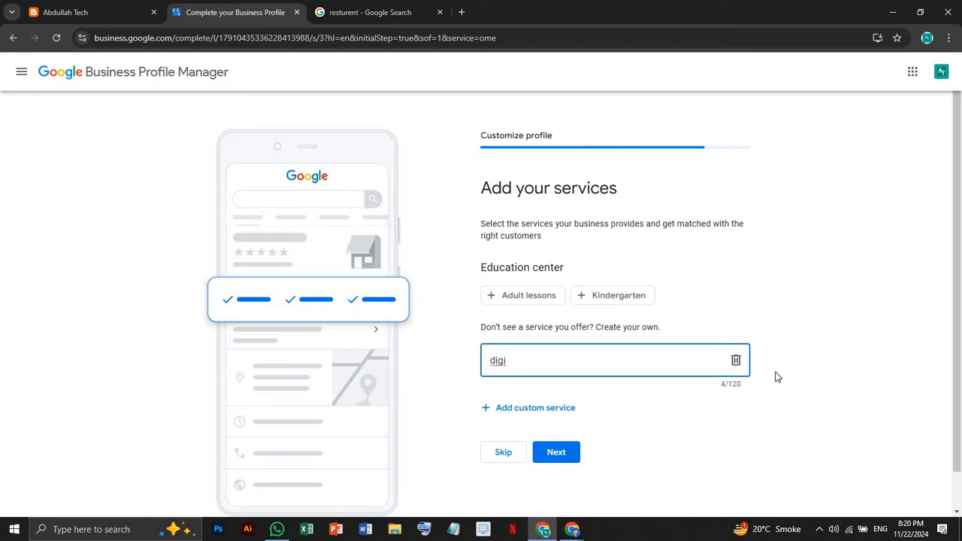
left_click(736, 360)
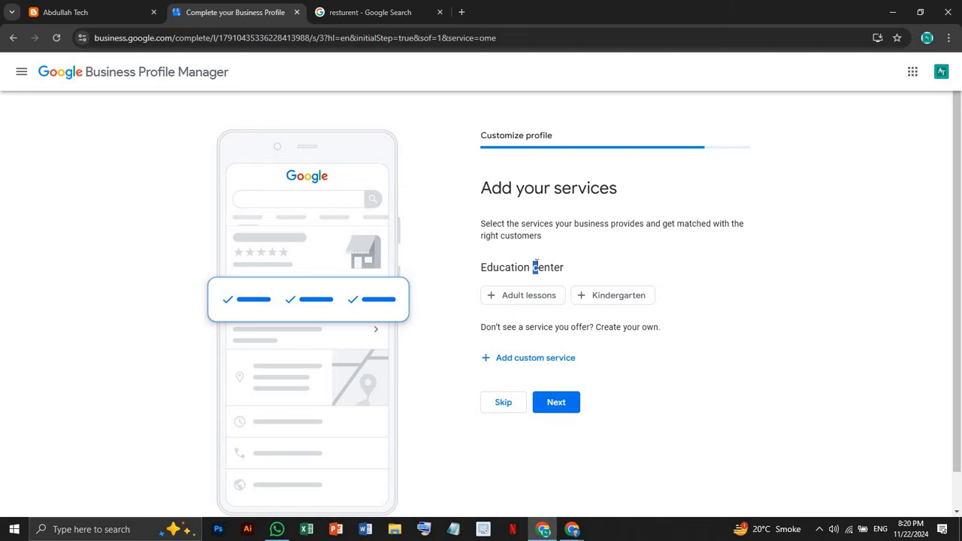
left_click(554, 295)
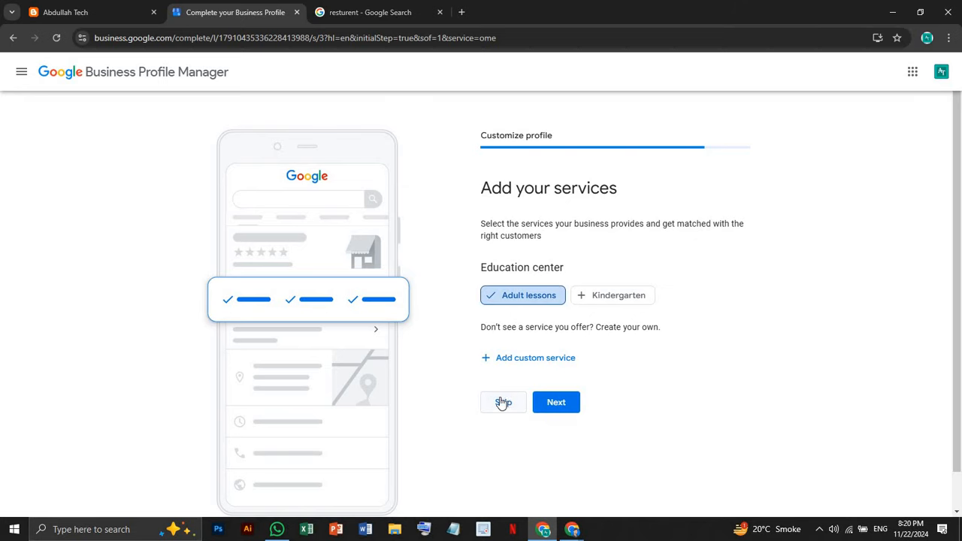
left_click(514, 404)
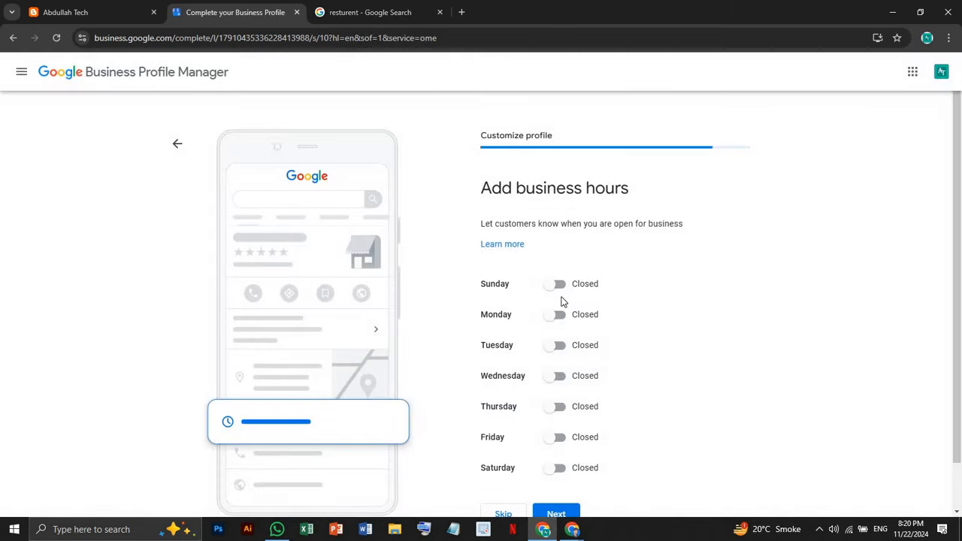
Switch Monday through Saturday to Open, leaving Sunday closed
scroll(564, 305, "down", 1)
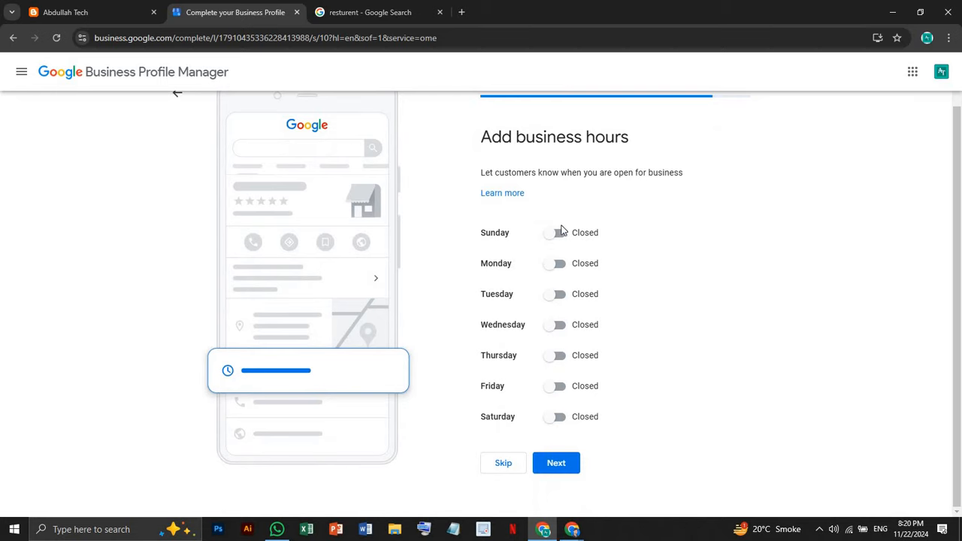
left_click(558, 264)
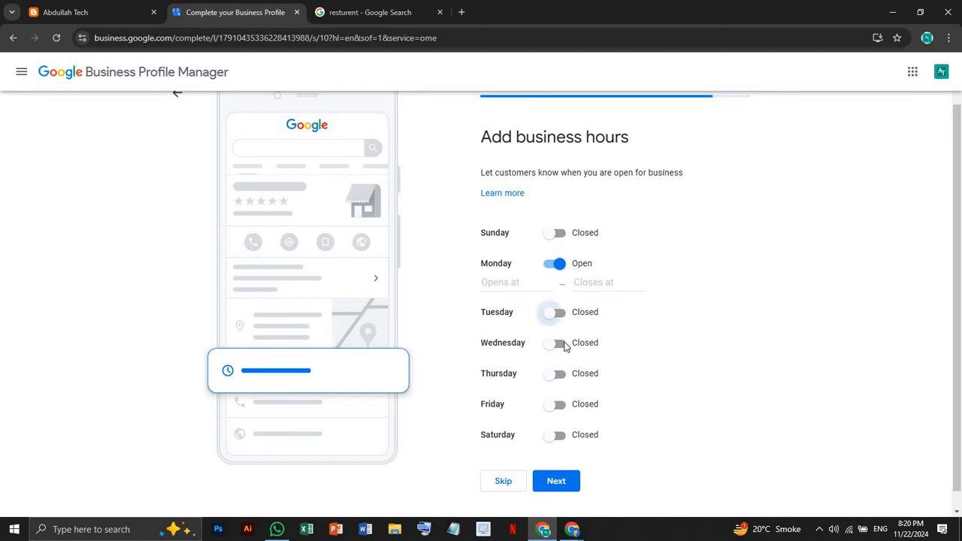
left_click(555, 313)
left_click(558, 363)
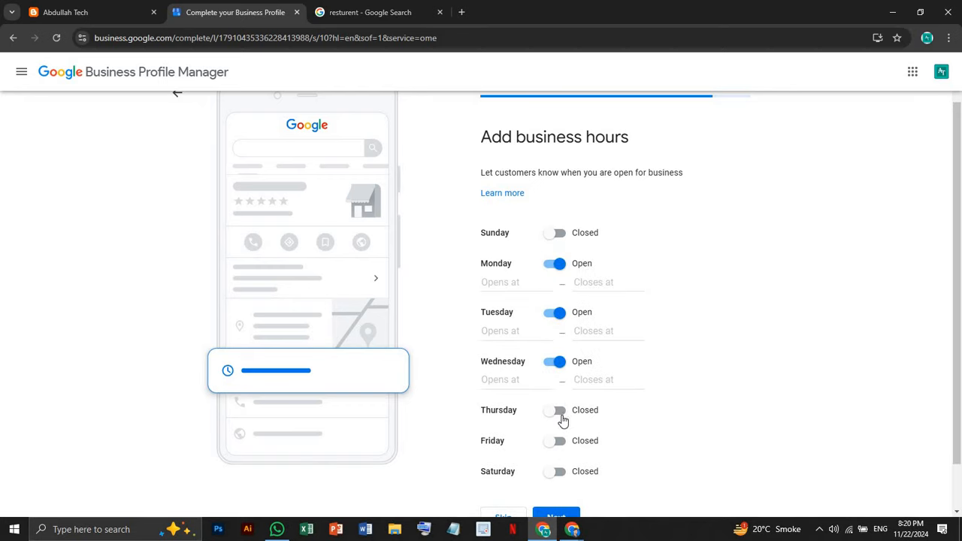
left_click(558, 411)
left_click(555, 459)
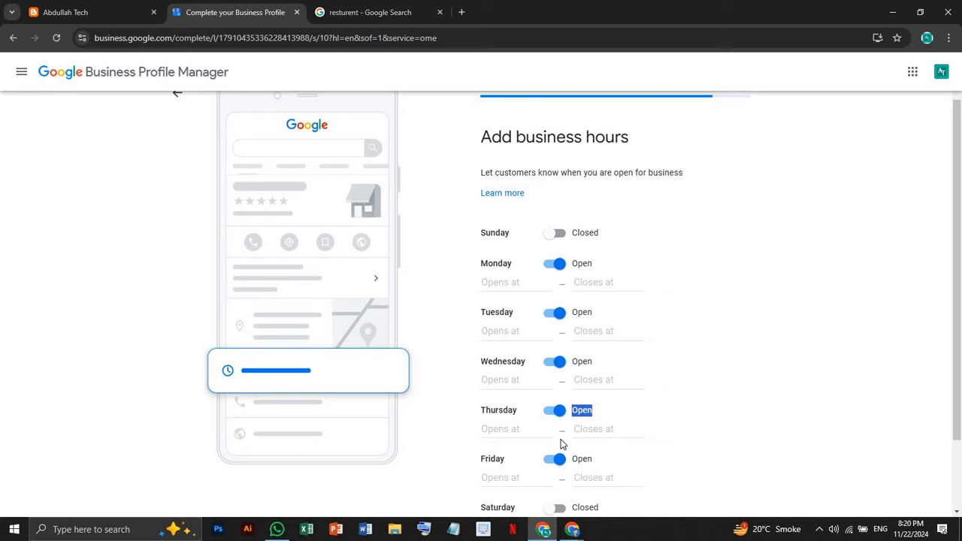
scroll(560, 462, "down", 2)
left_click(560, 421)
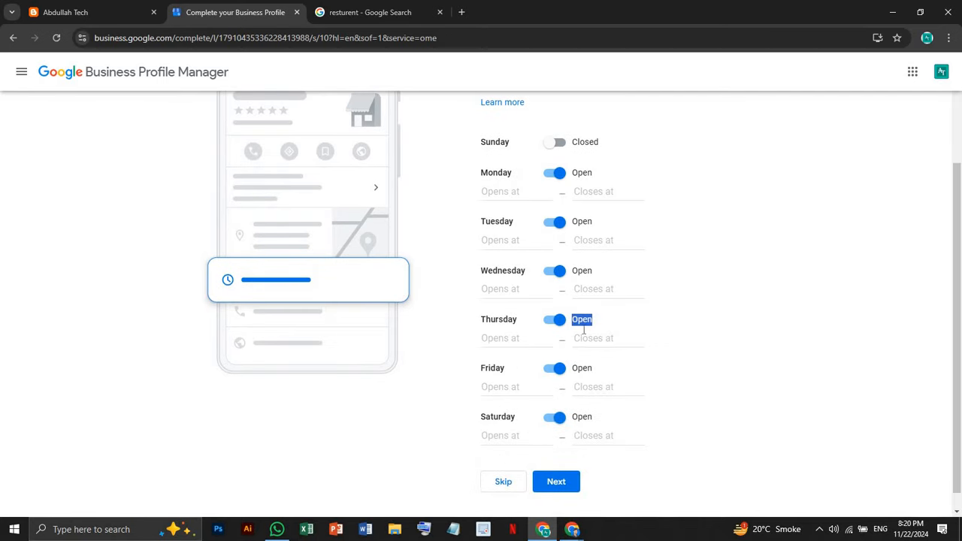
scroll(571, 327, "up", 3)
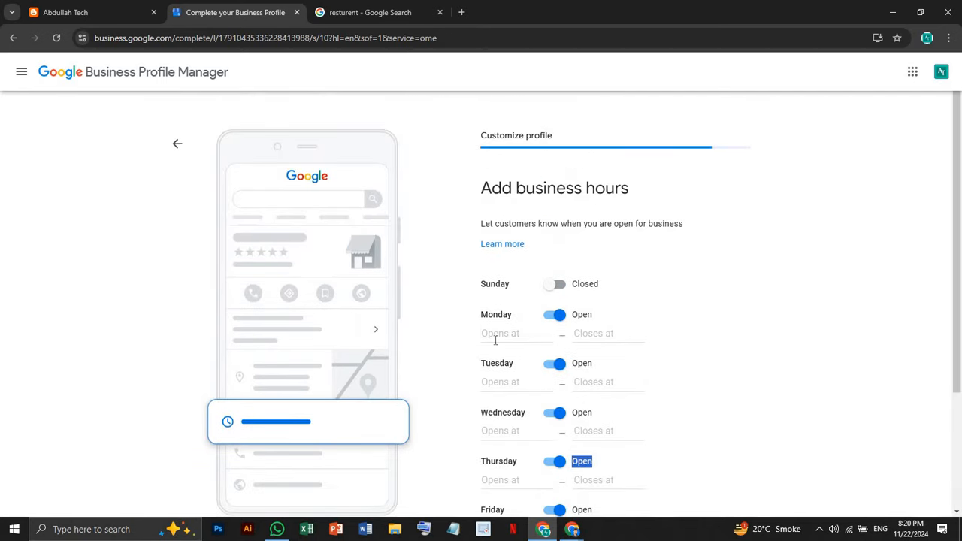
Set Monday, Tuesday and Wednesday to open 24 hours
left_click(498, 335)
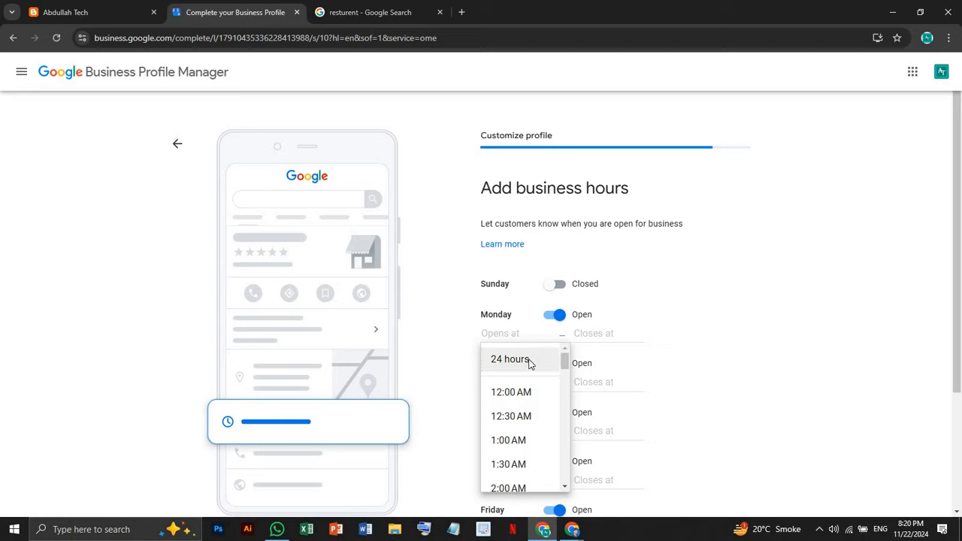
left_click(529, 359)
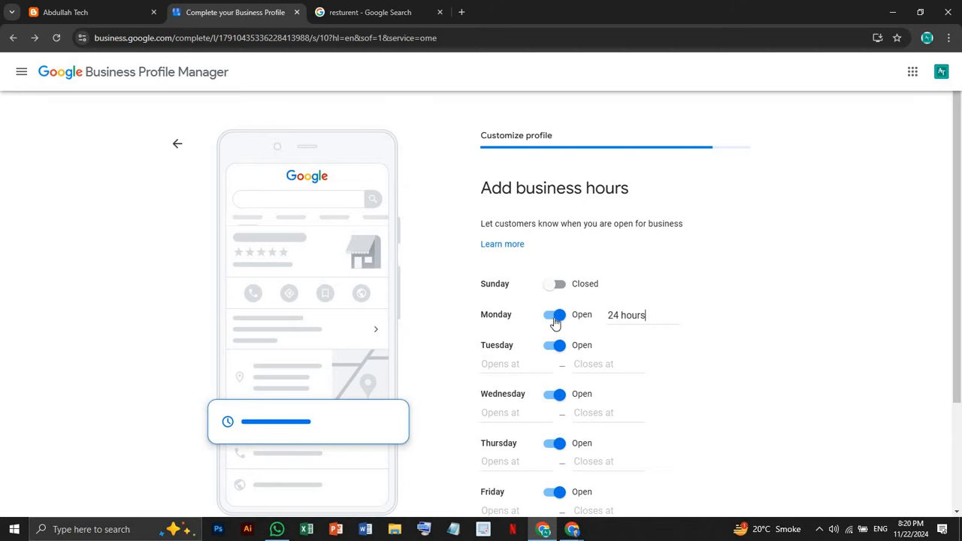
scroll(546, 366, "down", 2)
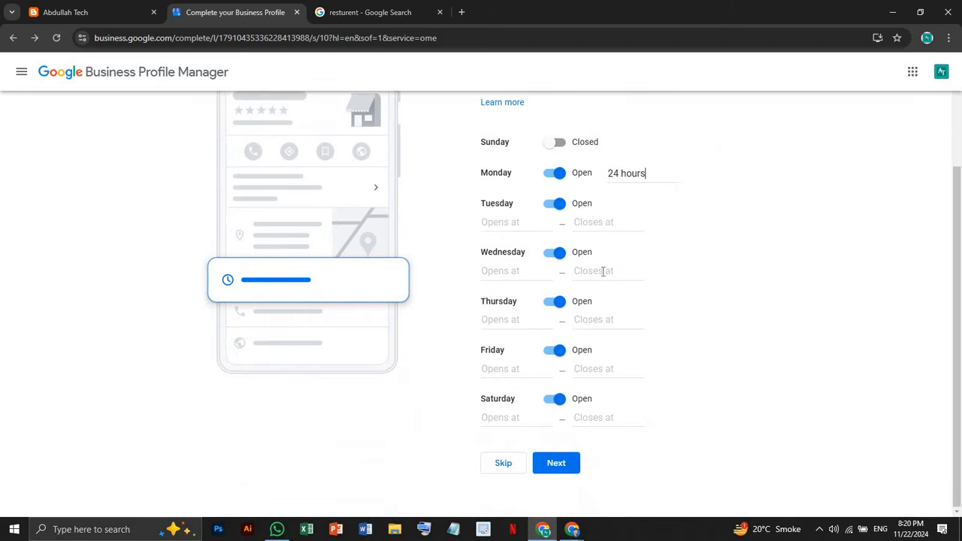
scroll(601, 281, "up", 2)
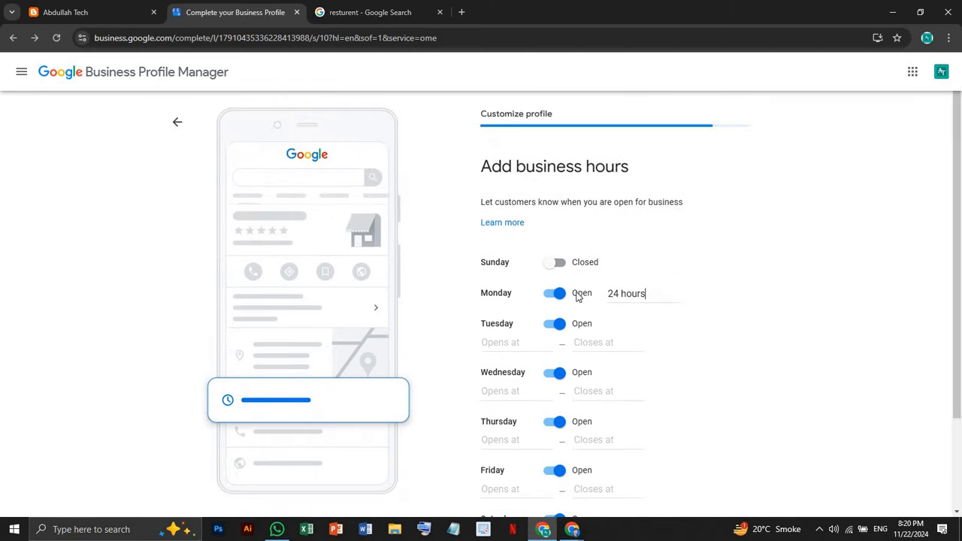
left_click(515, 342)
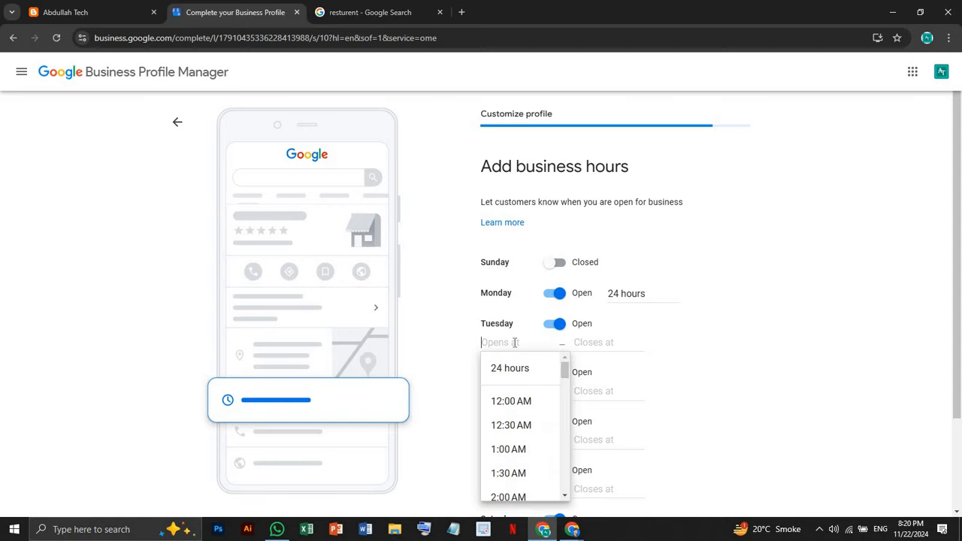
left_click(586, 342)
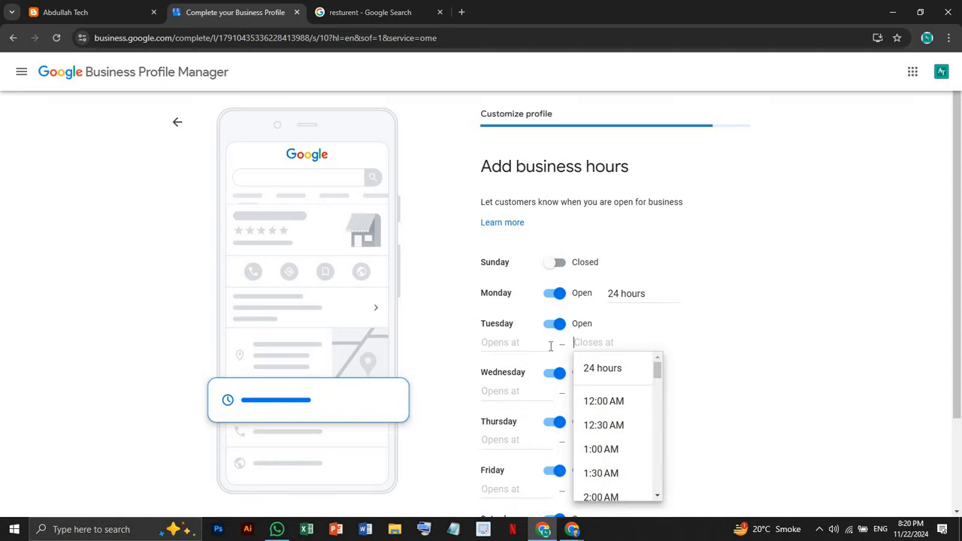
left_click(555, 350)
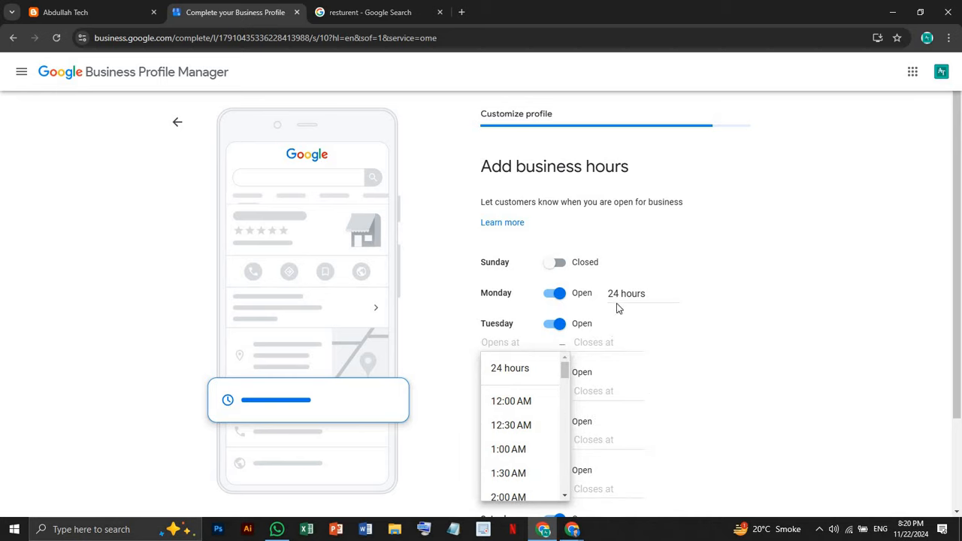
left_click(524, 364)
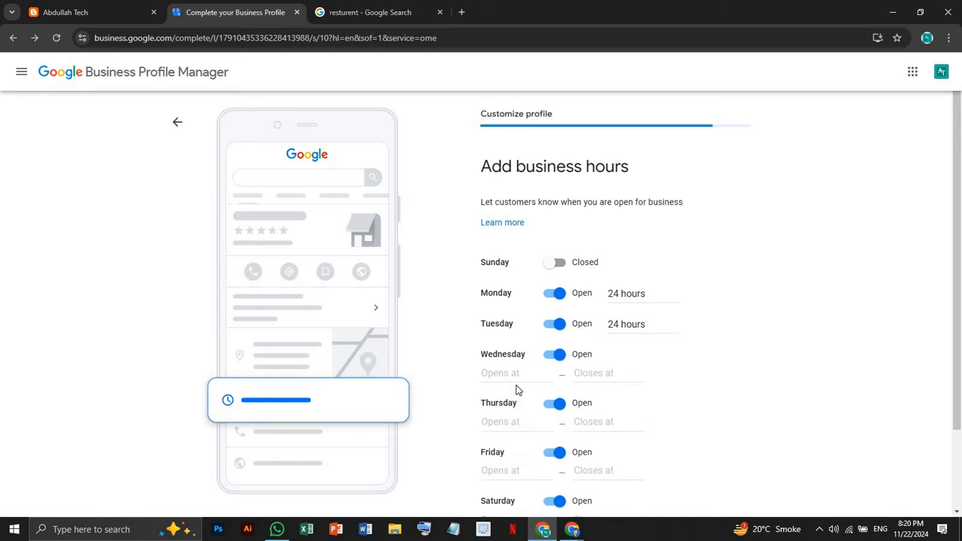
left_click(520, 368)
left_click(509, 399)
Set Thursday, Friday and Saturday to open 24 hours and save the hours
scroll(530, 353, "down", 2)
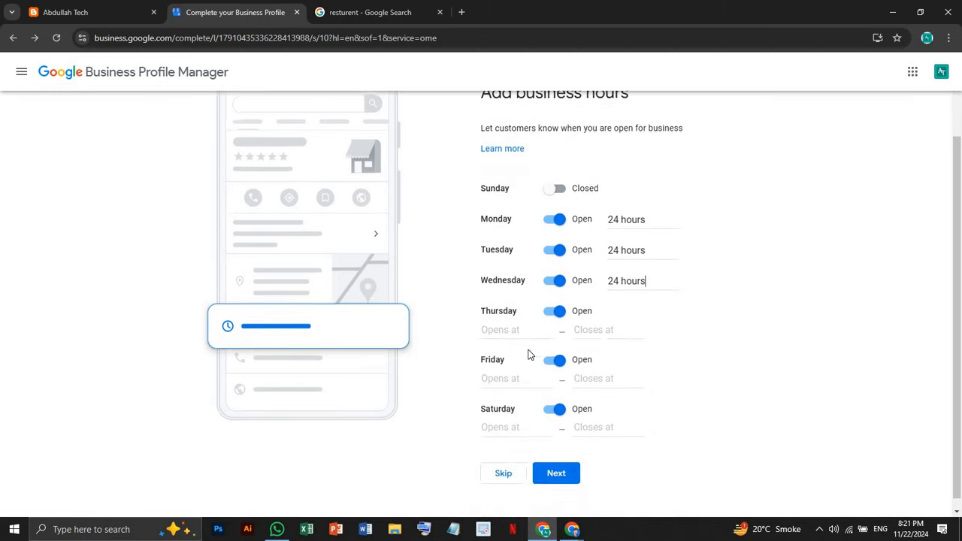
left_click(527, 327)
left_click(512, 350)
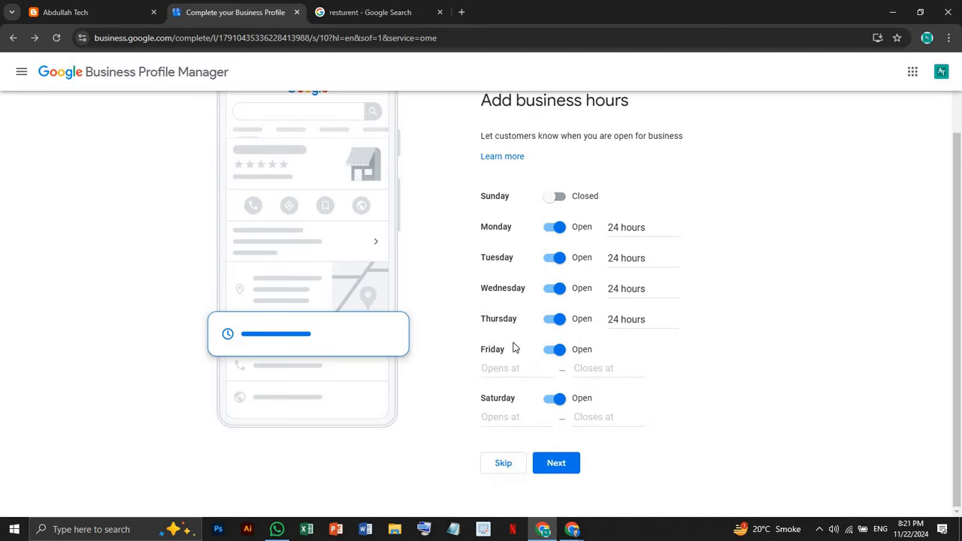
left_click_drag(515, 348, 512, 360)
left_click(512, 361)
left_click(507, 392)
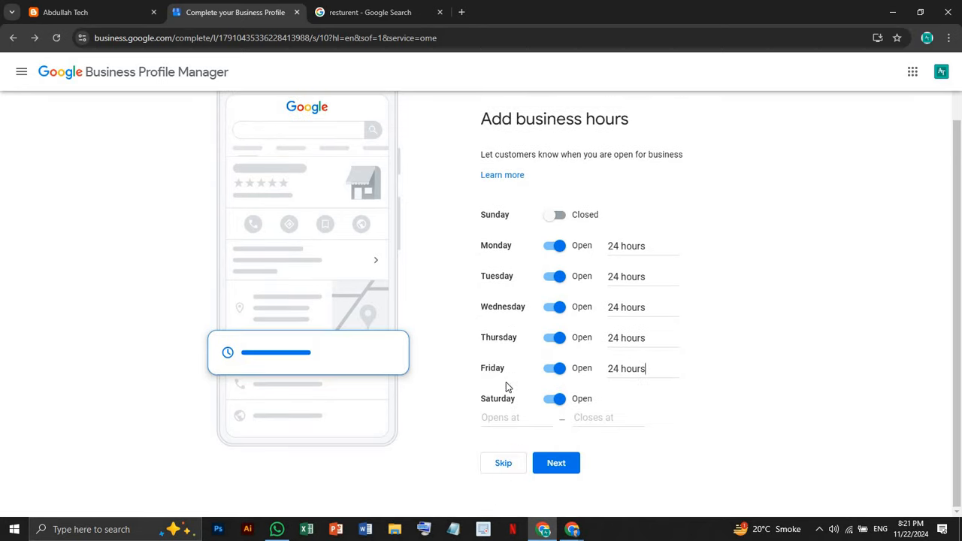
left_click(506, 416)
left_click(509, 449)
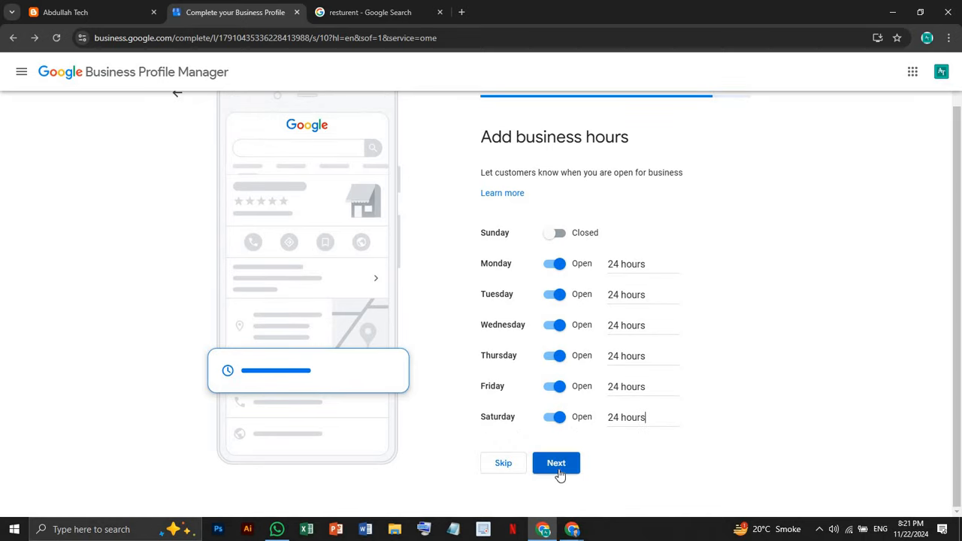
left_click(557, 468)
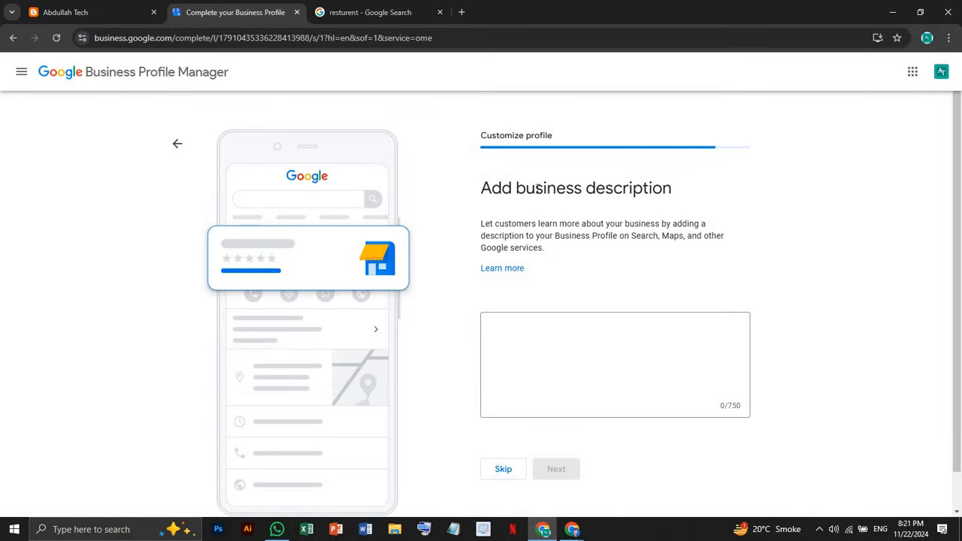
Select the first paragraph on the blog's About Us page to use as the description
left_click(512, 328)
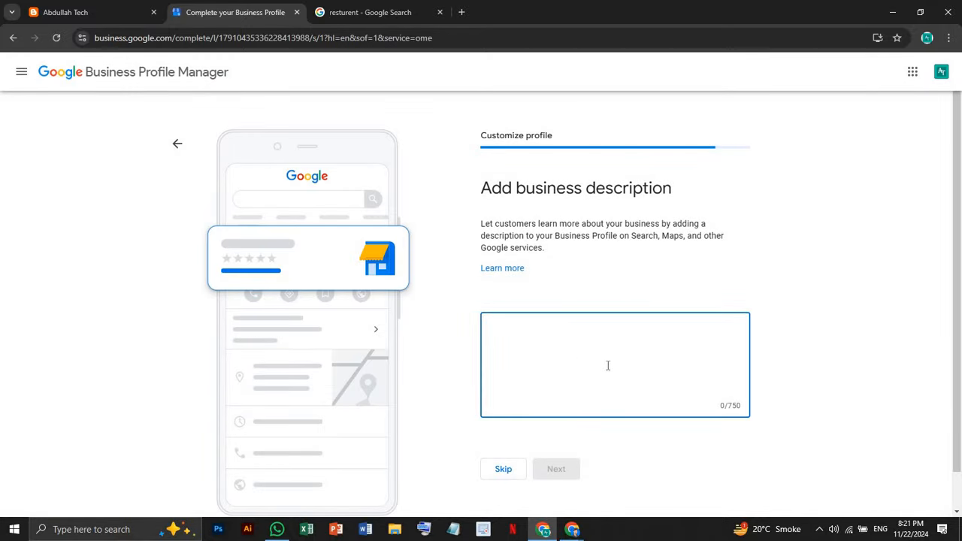
left_click(390, 14)
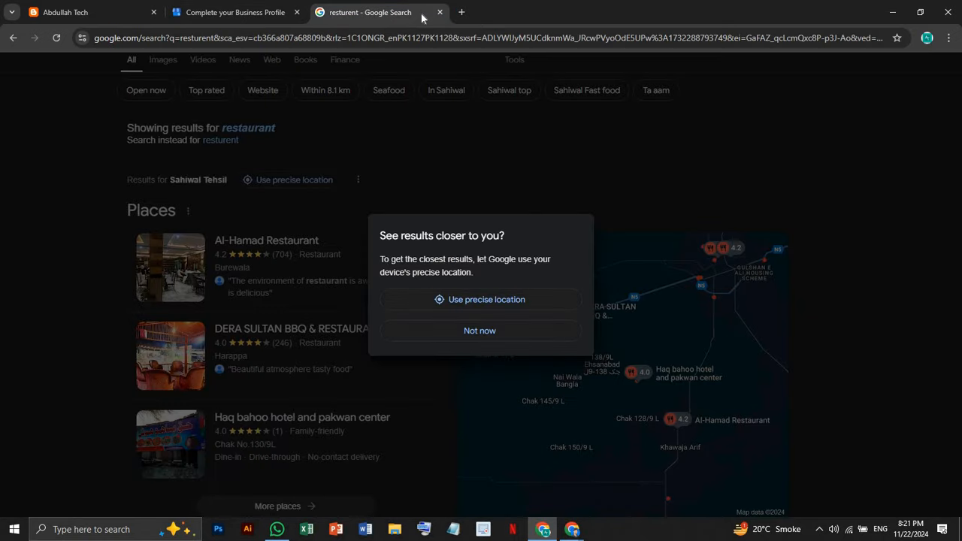
left_click(89, 9)
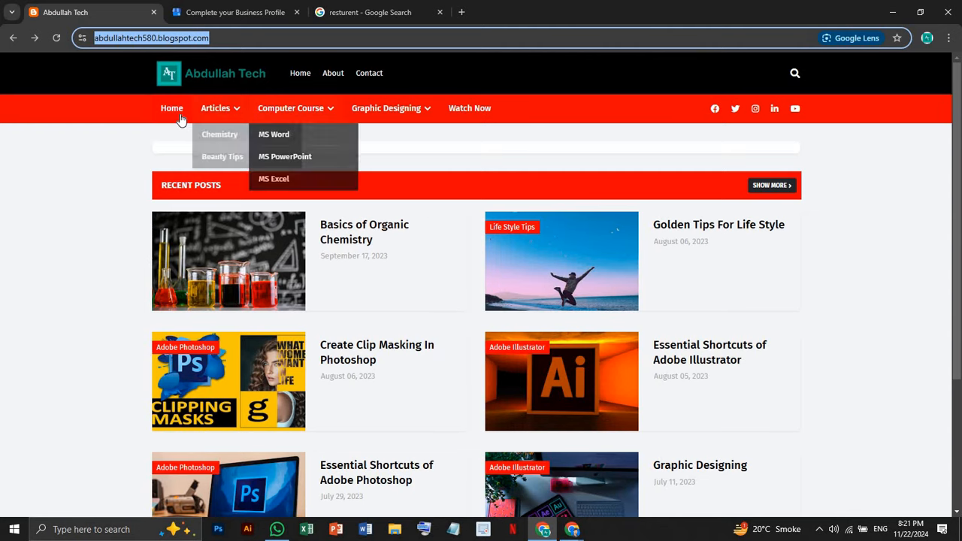
scroll(661, 216, "down", 3)
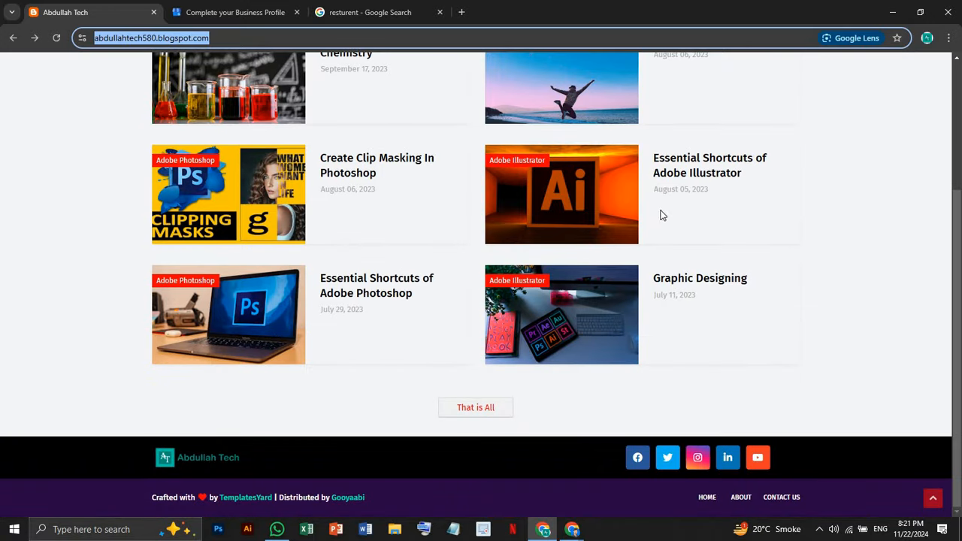
left_click(742, 497)
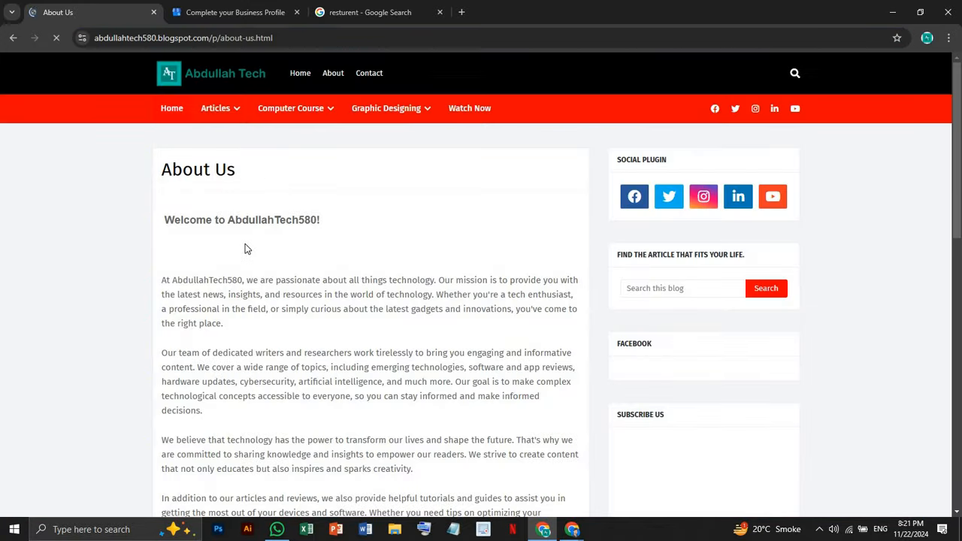
scroll(245, 244, "down", 1)
scroll(245, 243, "down", 1)
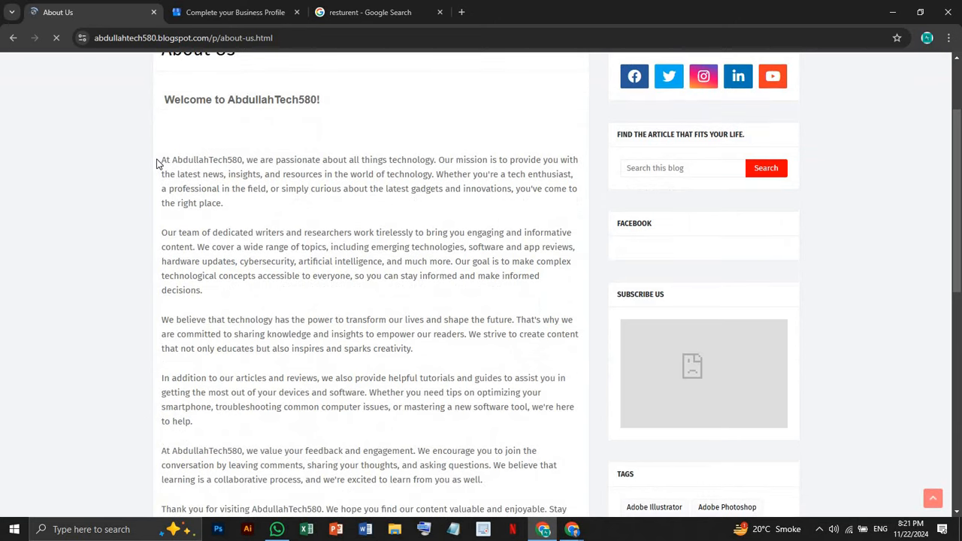
left_click_drag(162, 161, 240, 212)
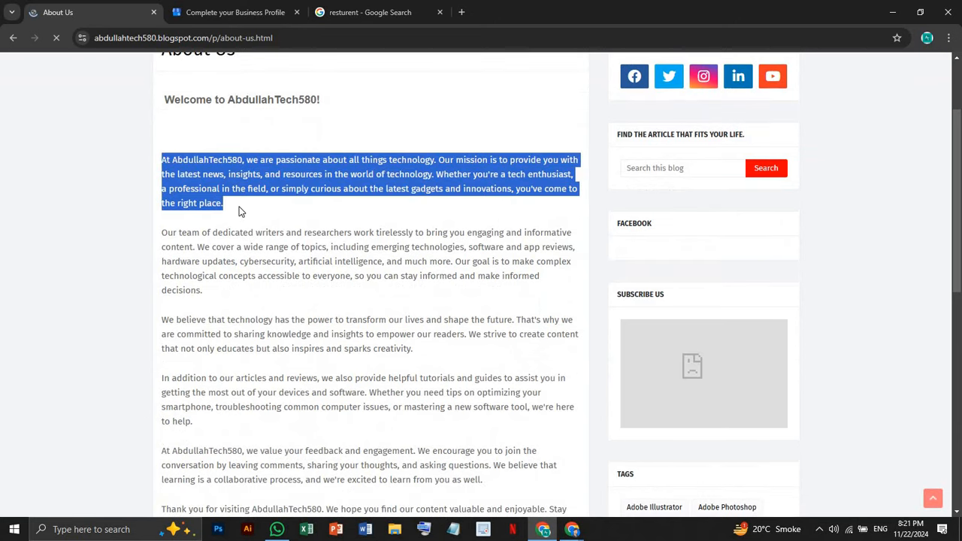
Paste the paragraph as the business description (325/750), submit it, and go back to About Us
left_click(298, 7)
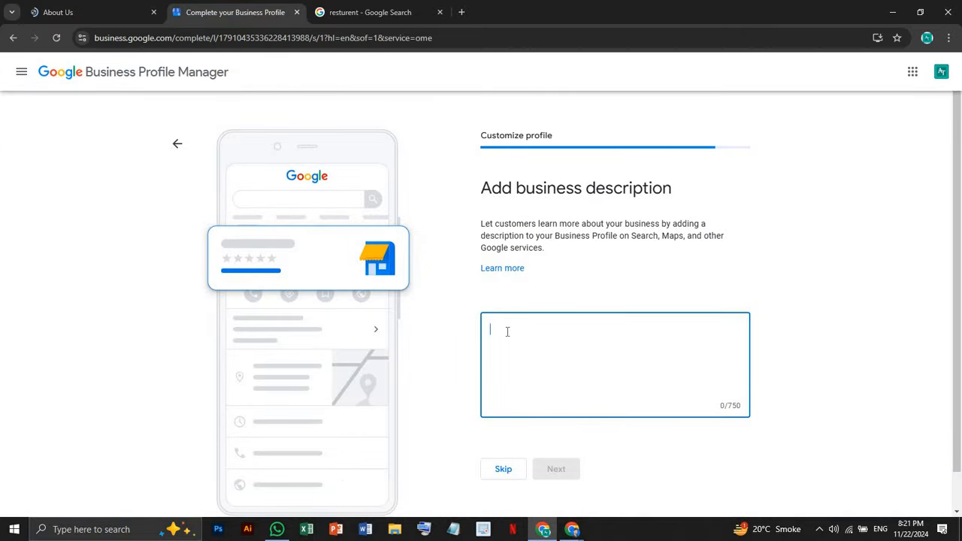
type("...technology. Our mission is to provide you with the latest news, insights, and resources in the world of technology. Whether you're a tech enthusiast, a professional in the field, or simply curious about the latest gadgets and innovations, you've come to the right place.")
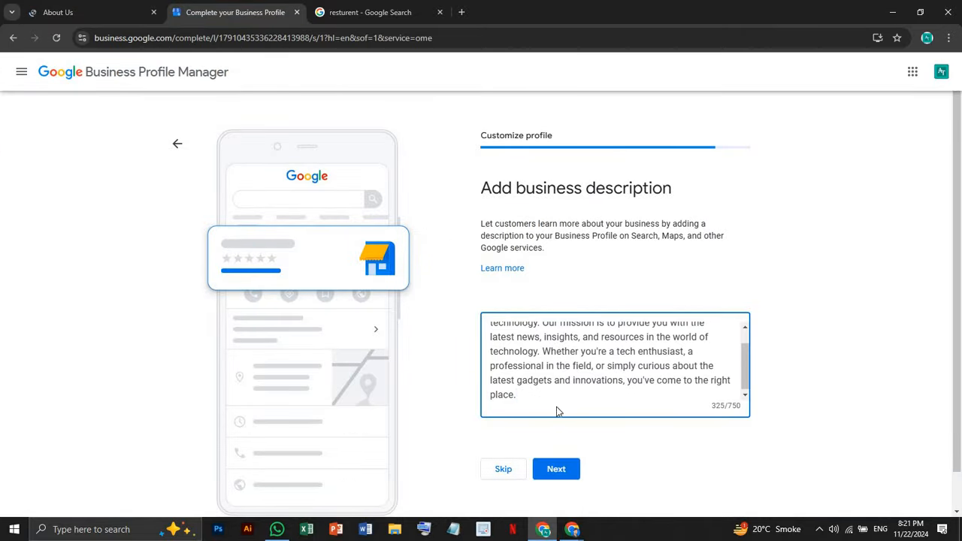
left_click(567, 472)
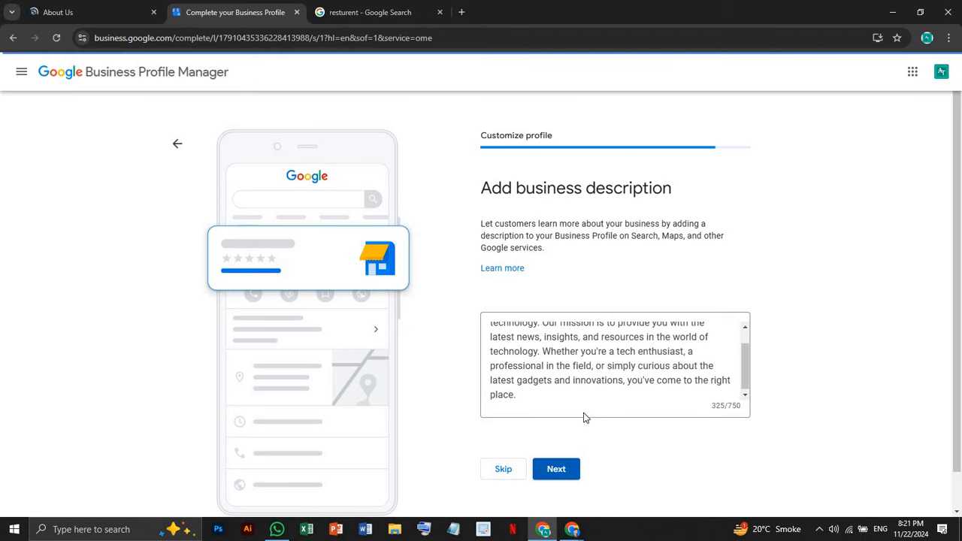
left_click(86, 12)
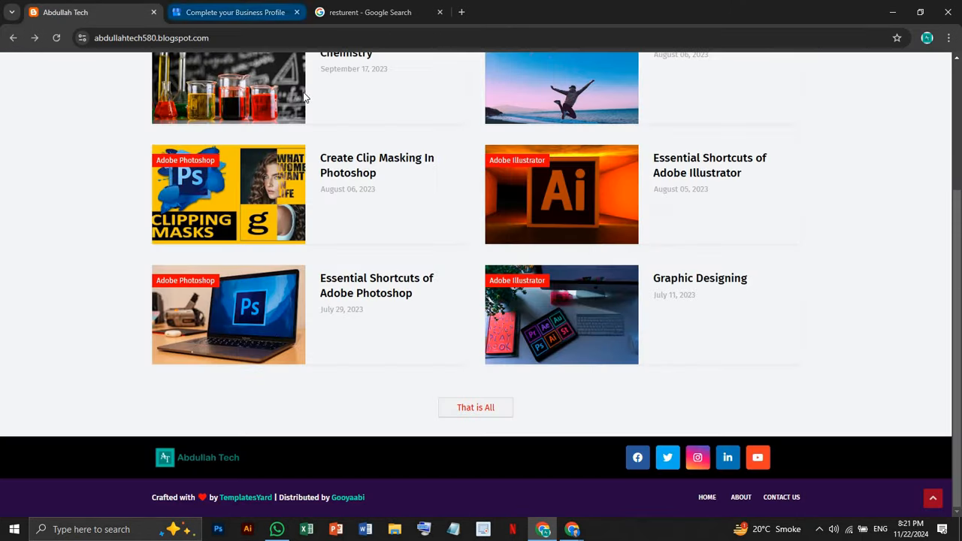
Take the blog back to its home page, then skip the Add photos step of profile setup
left_click(236, 12)
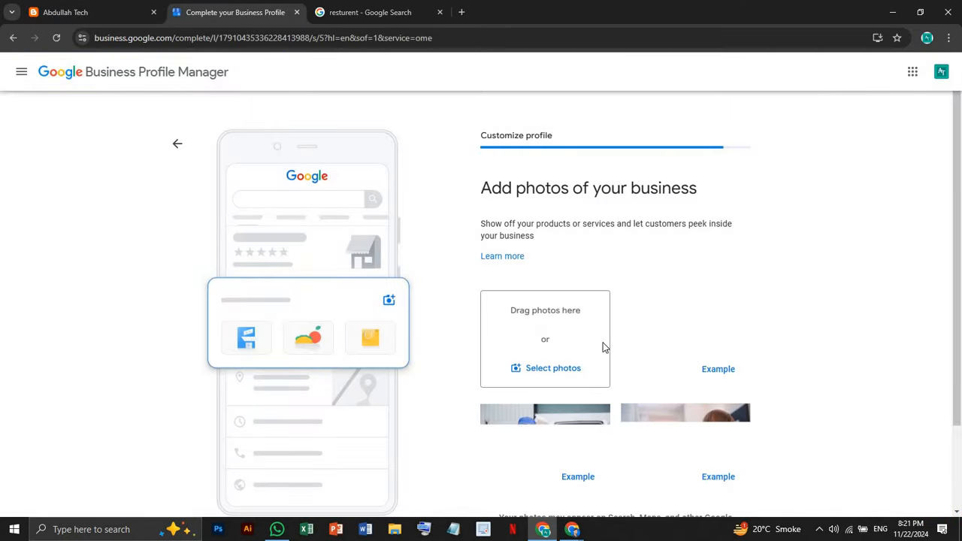
scroll(591, 286, "down", 3)
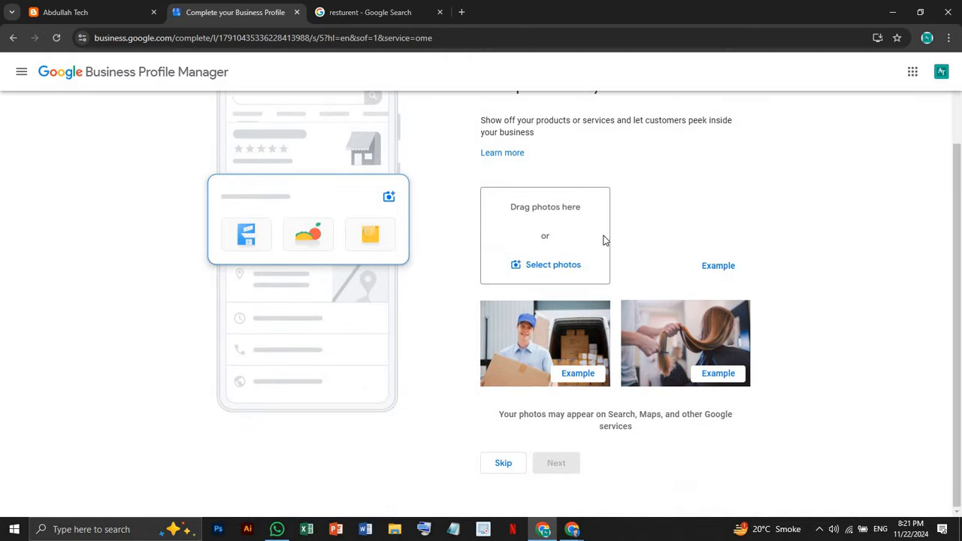
left_click(126, 7)
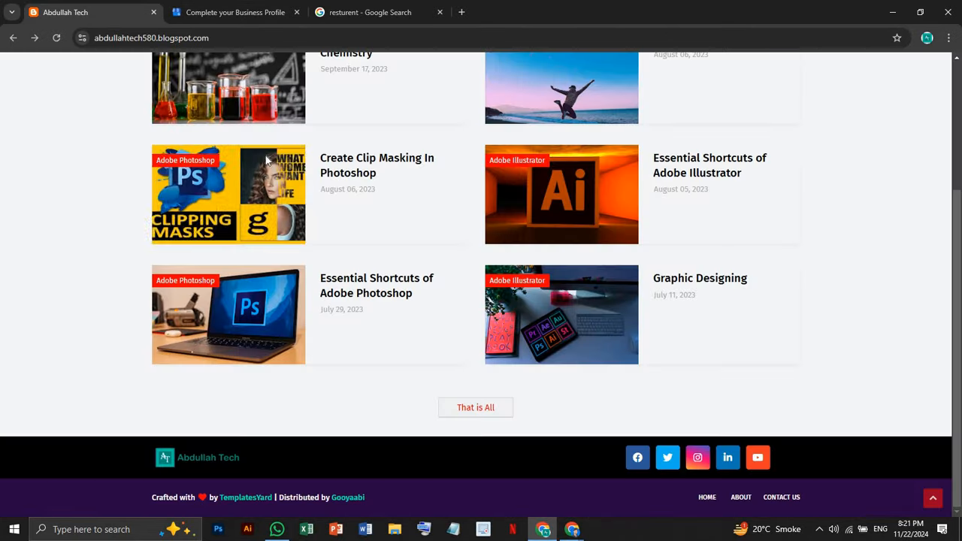
scroll(111, 96, "up", 10)
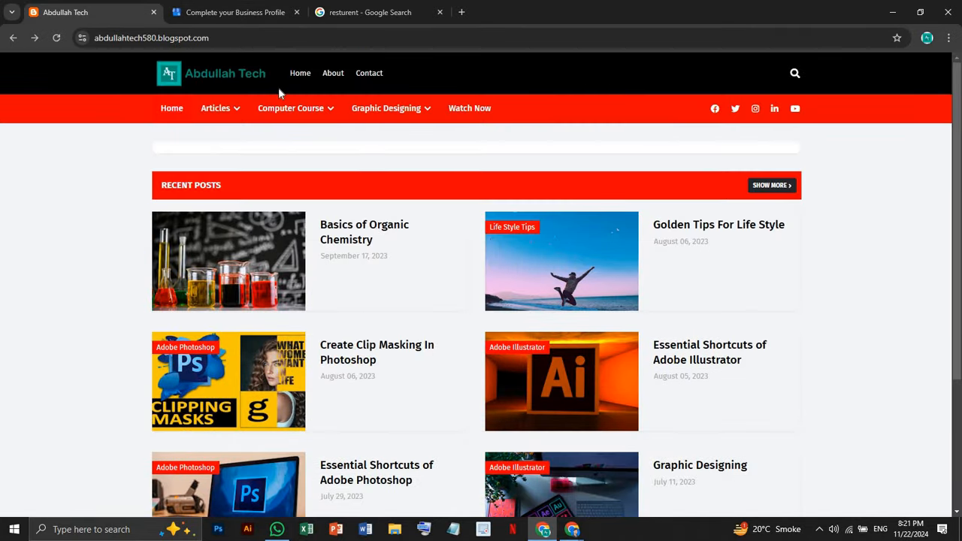
left_click(247, 6)
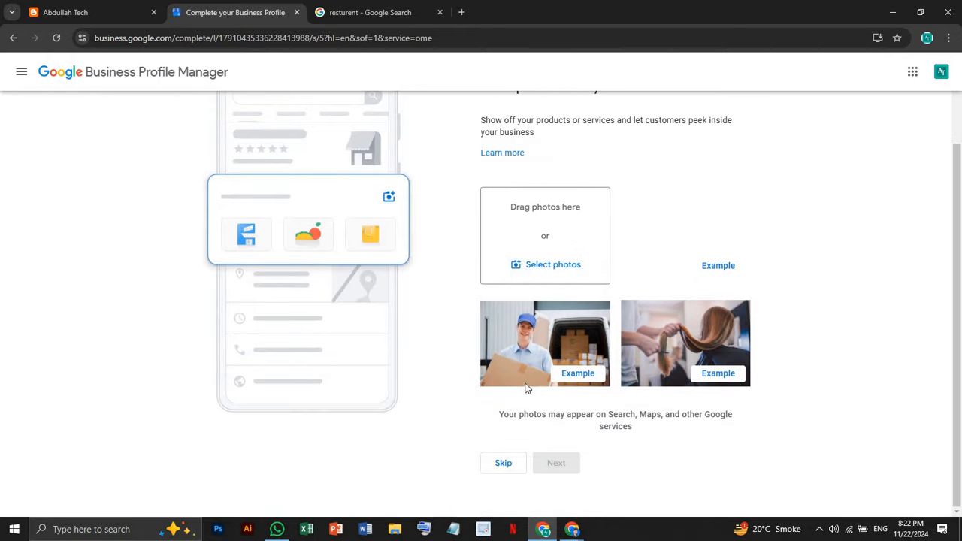
left_click(502, 464)
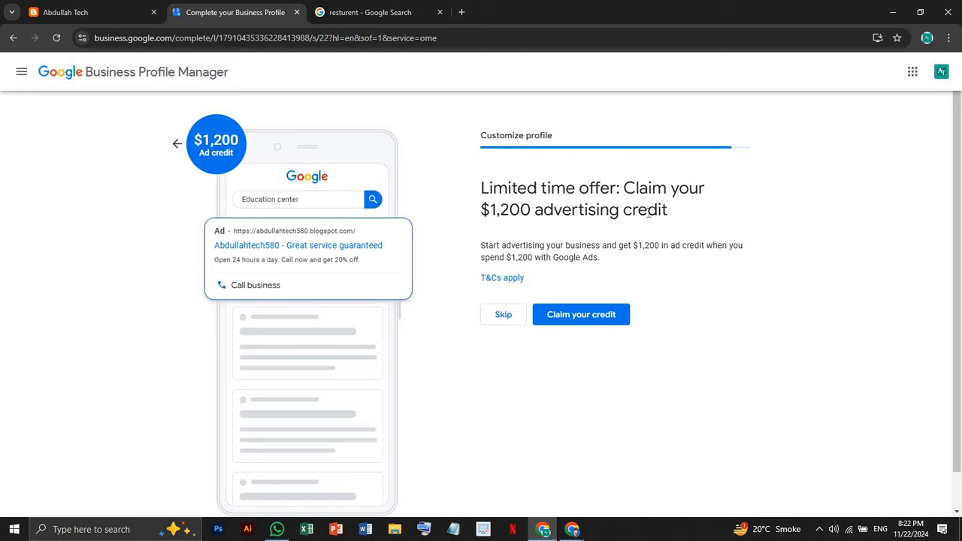
Read through the $1,200 advertising credit offer and decline it with Skip
left_click_drag(490, 212, 713, 246)
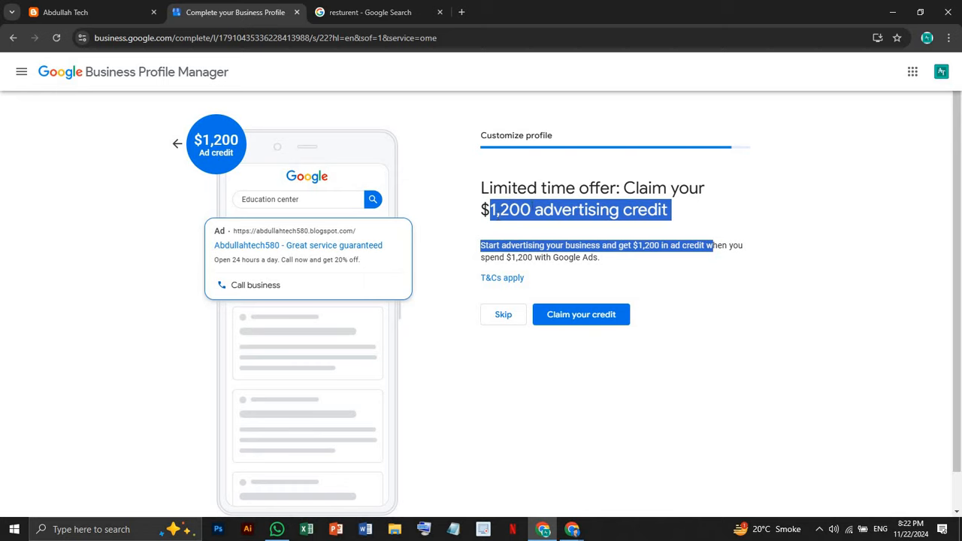
left_click(512, 218)
left_click_drag(502, 215, 604, 245)
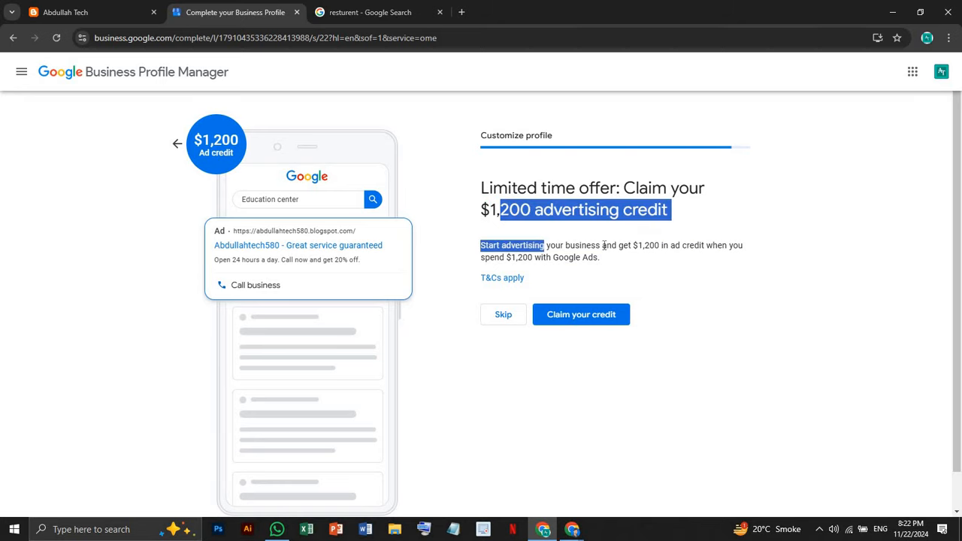
left_click(627, 257)
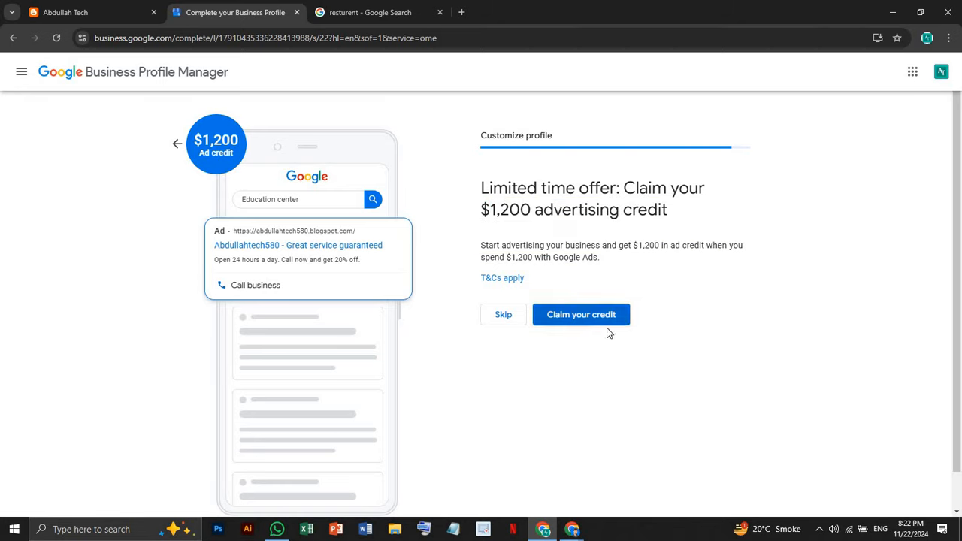
left_click(502, 321)
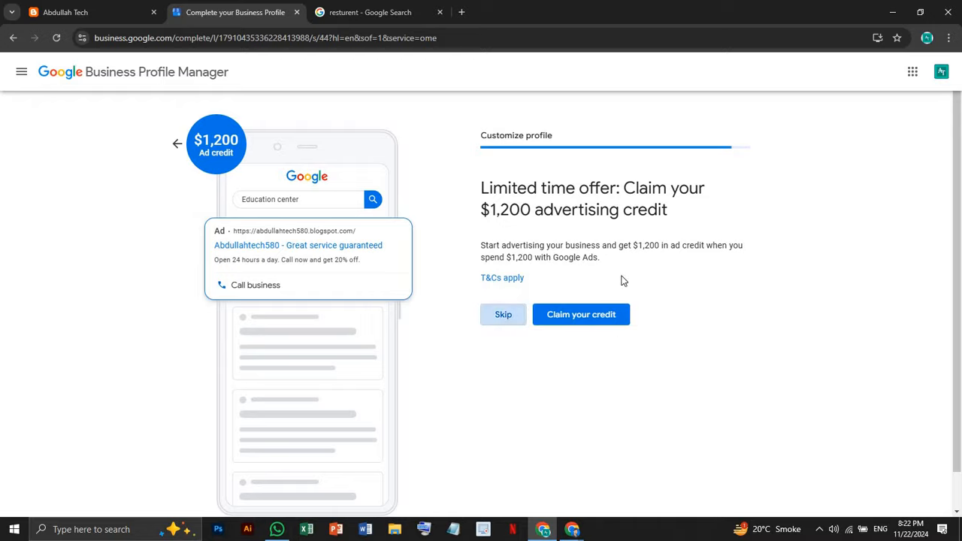
Review the sample domain and email in the Google Workspace offer, then skip it
scroll(583, 293, "down", 1)
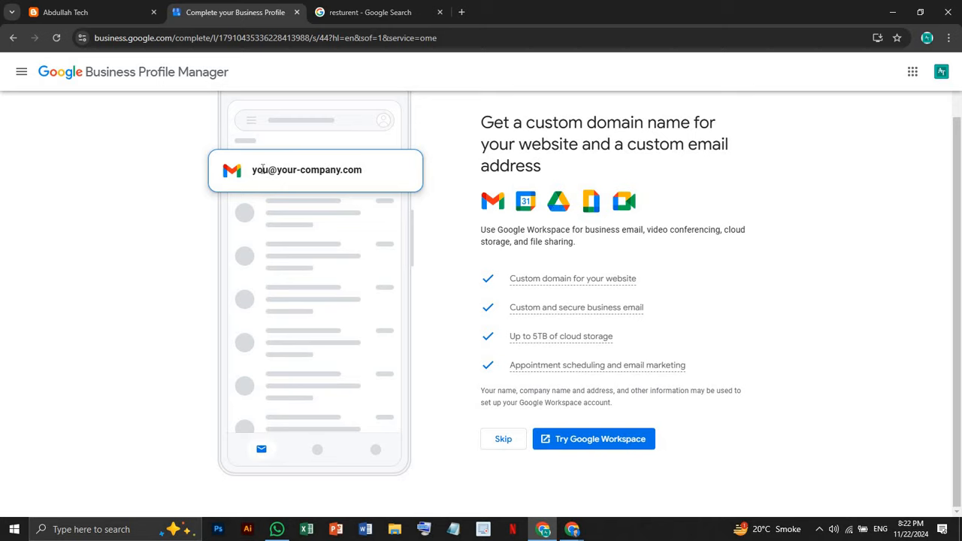
left_click_drag(281, 170, 351, 172)
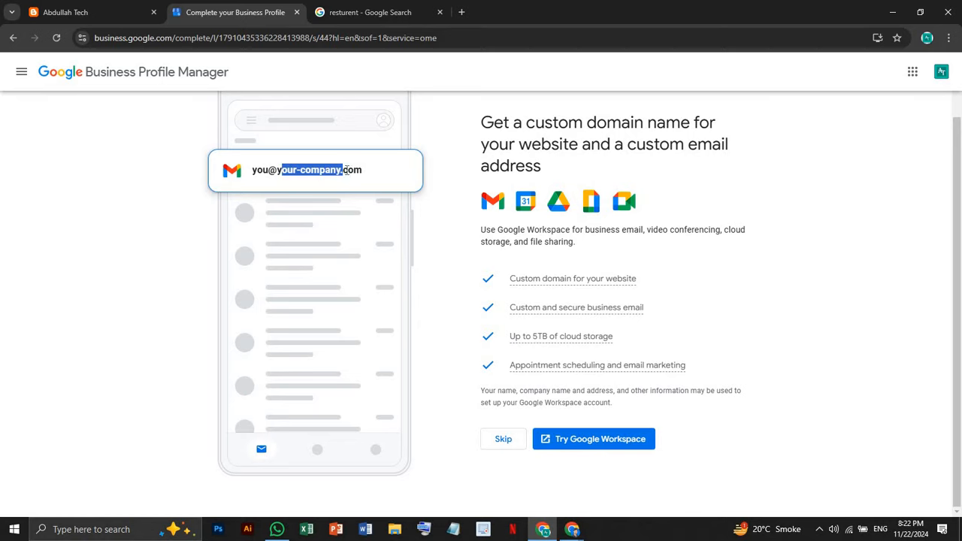
left_click(415, 178)
left_click_drag(415, 178, 236, 170)
left_click(362, 172)
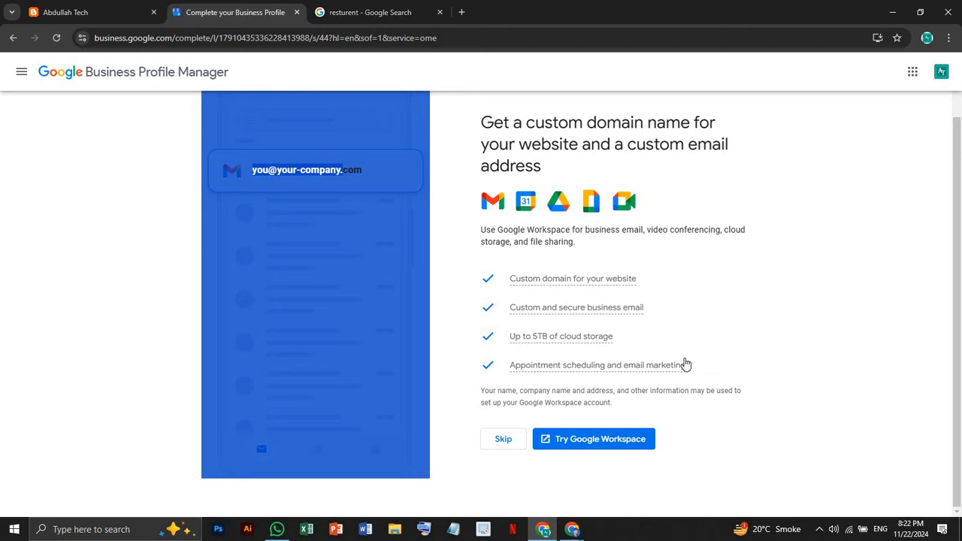
mouse_move(683, 363)
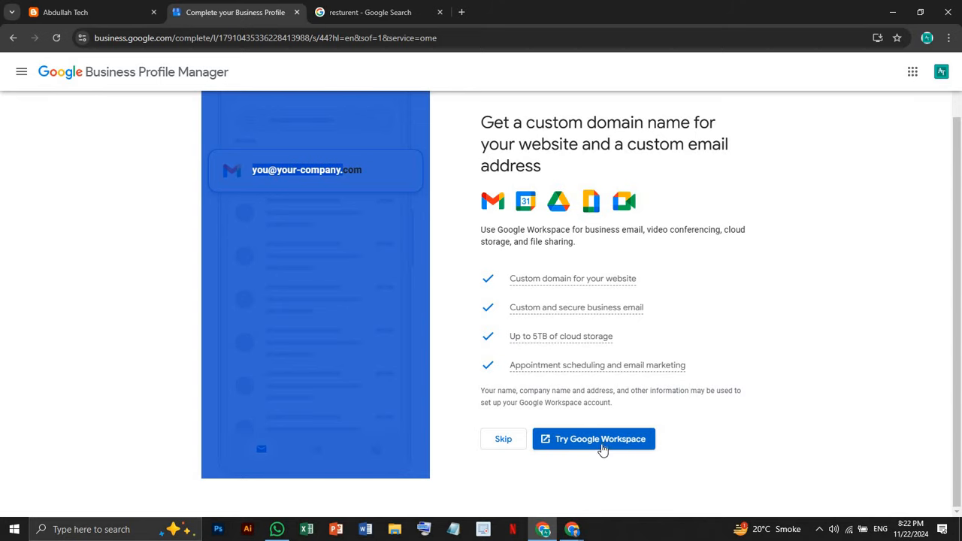
left_click(503, 443)
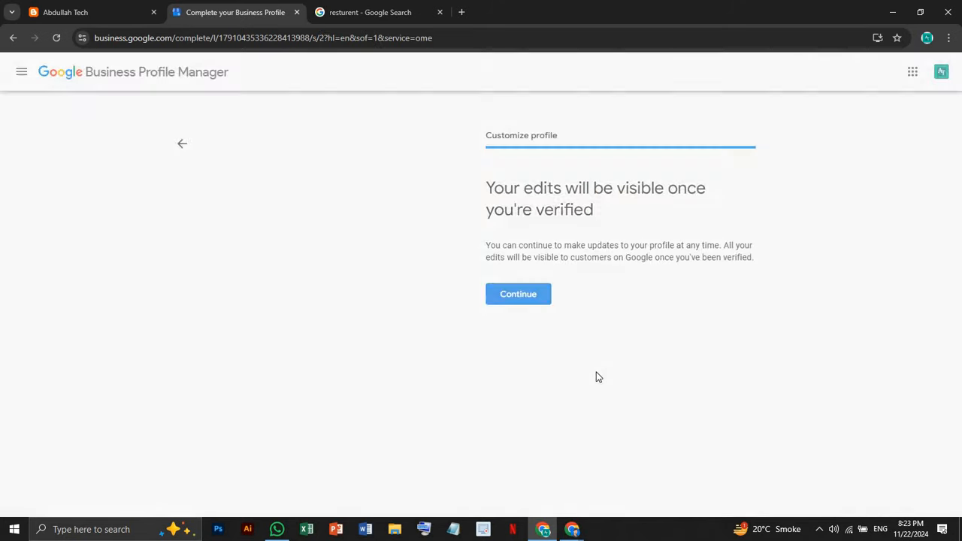
Continue past the verification notice to finish setting up the business profile
left_click(536, 301)
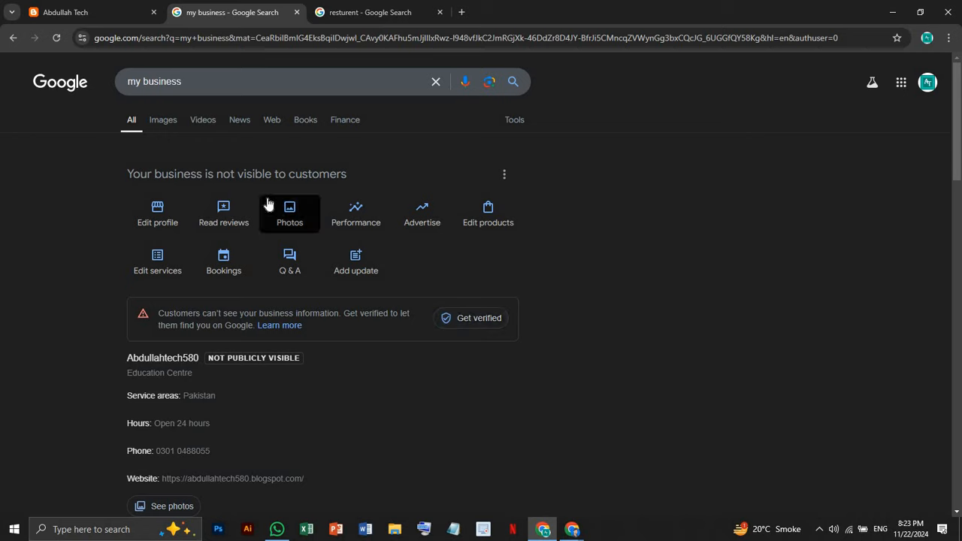
In the second Chrome window, open a new tab and search infinityskillzone from recent searches
left_click(573, 530)
left_click(519, 470)
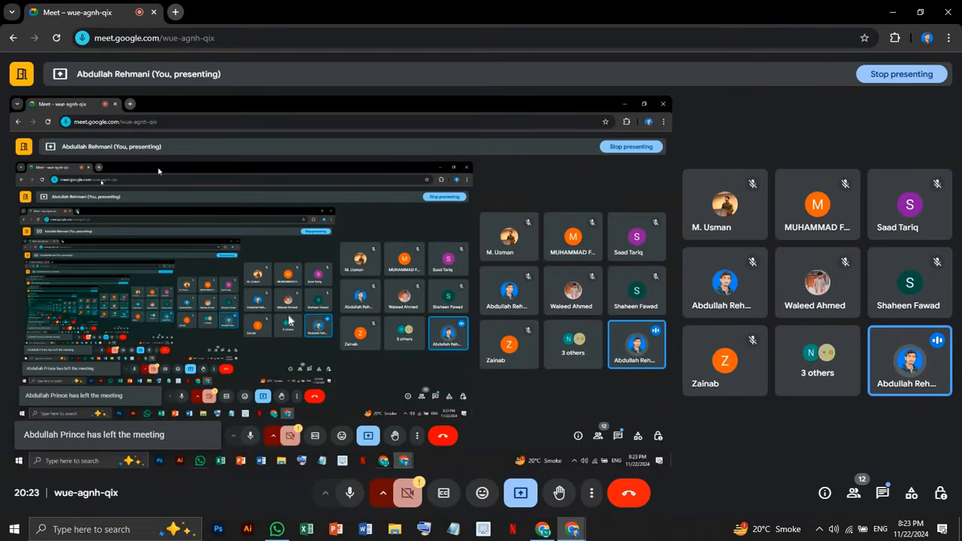
left_click(176, 12)
left_click(287, 245)
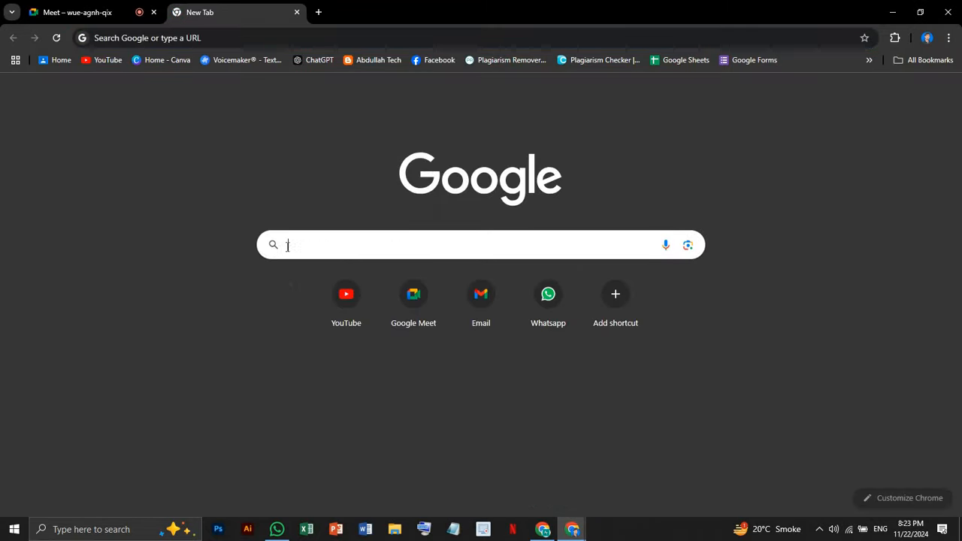
left_click(316, 273)
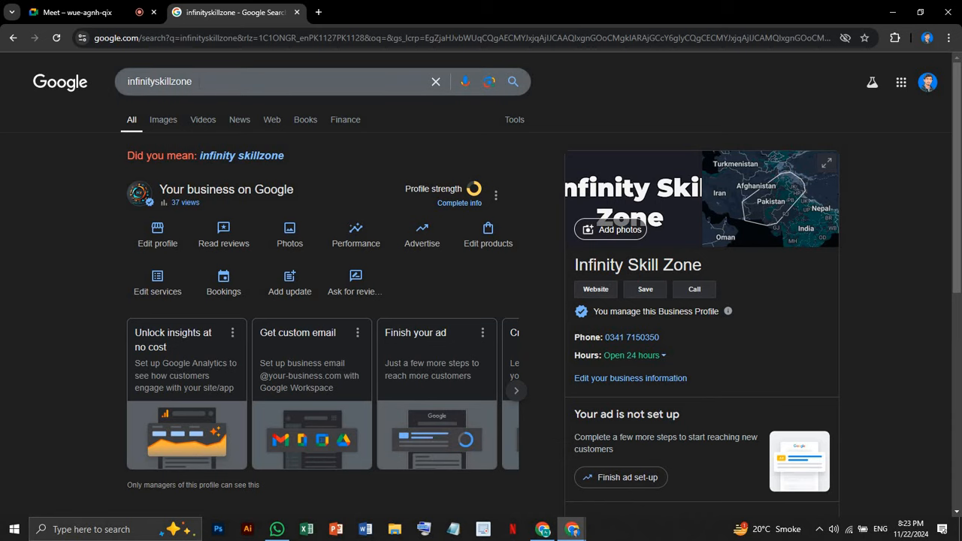
Copy the infinityskillzone query, search it in the other account's window, and browse the public listing
left_click_drag(193, 81, 118, 81)
key("ctrl+c")
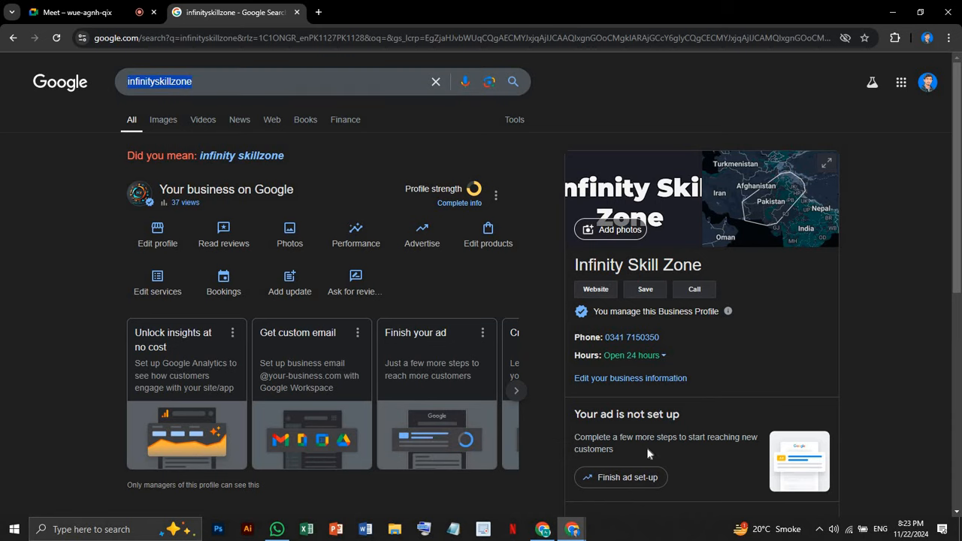
left_click(543, 529)
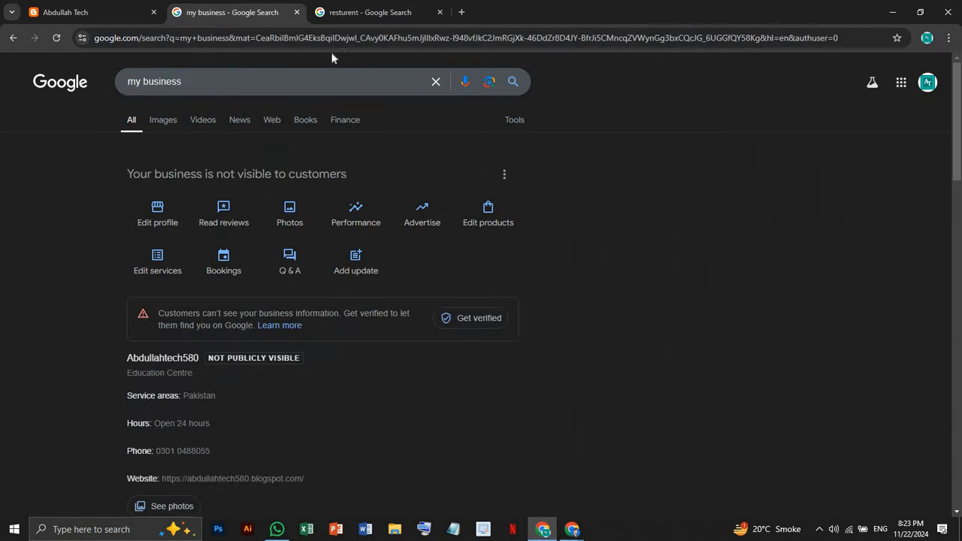
left_click(436, 82)
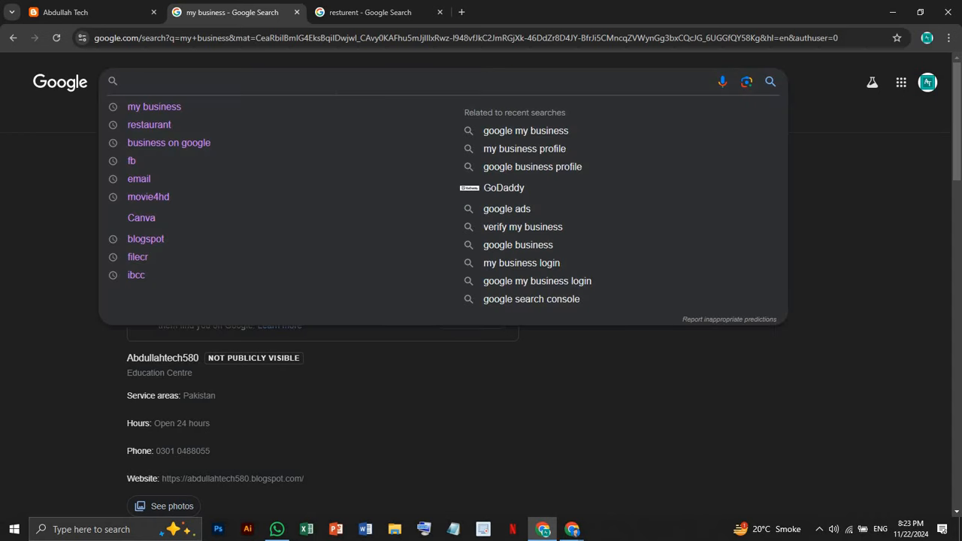
key("ctrl+v")
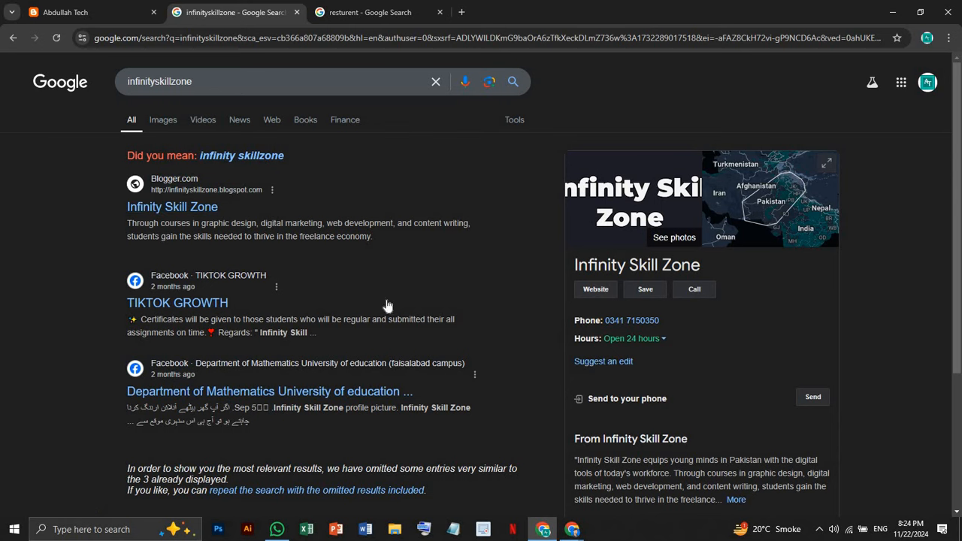
scroll(728, 320, "down", 3)
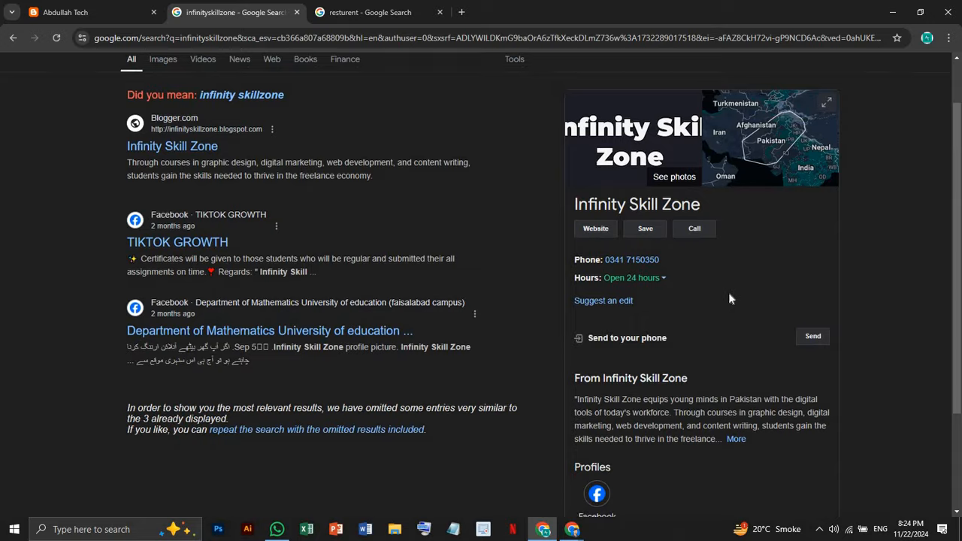
scroll(728, 295, "up", 2)
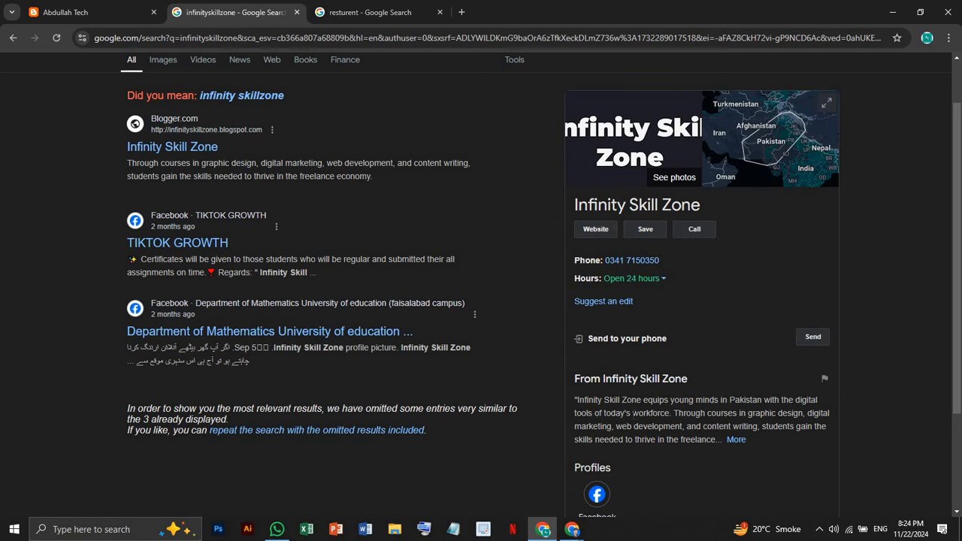
scroll(634, 415, "up", 2)
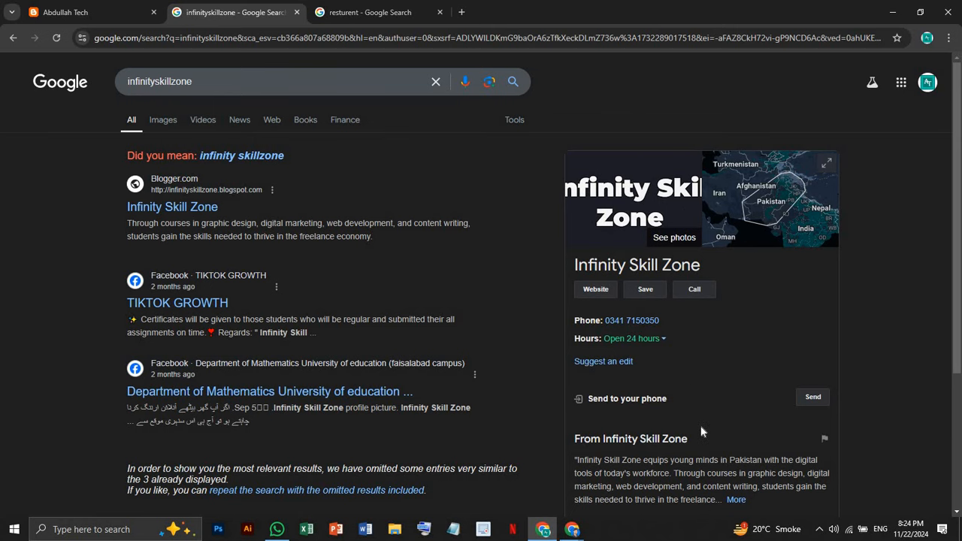
scroll(701, 432, "down", 3)
scroll(699, 431, "up", 3)
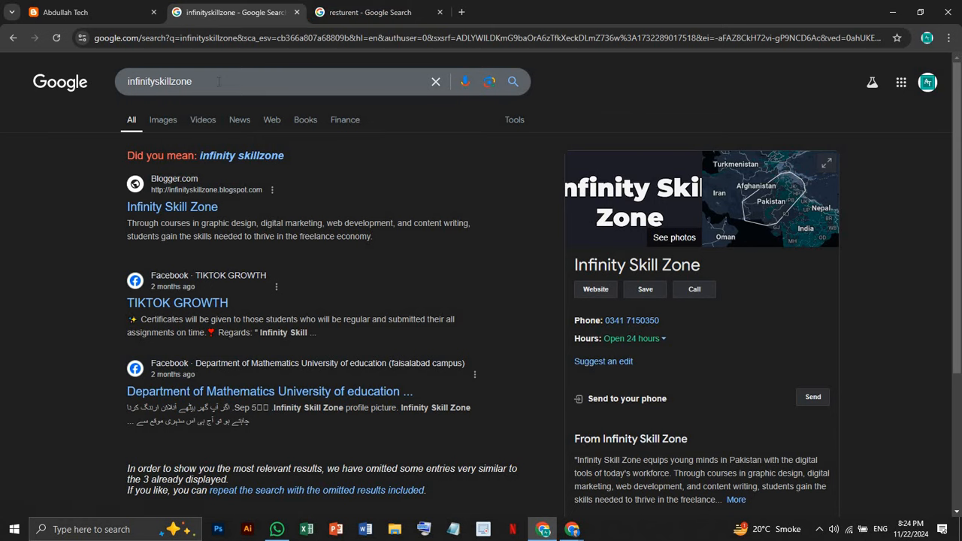
Replace the query with abdullahtech580 and run the search
left_click_drag(197, 81, 20, 84)
key("BackSpace")
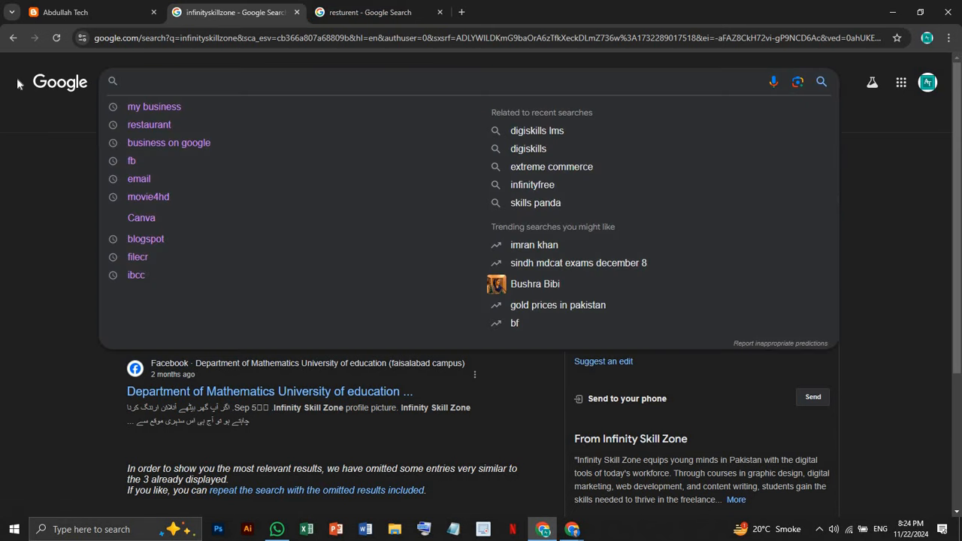
type("abdul")
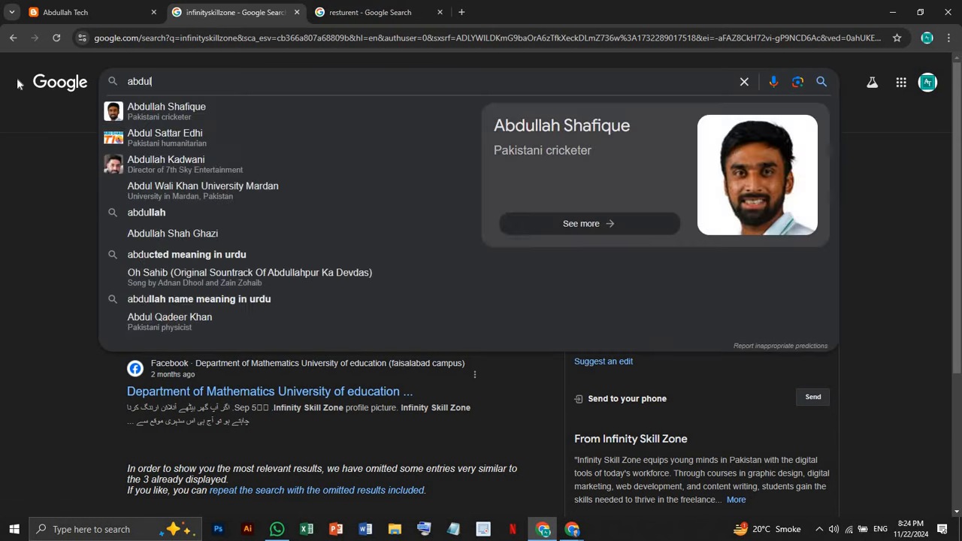
type("lahtech")
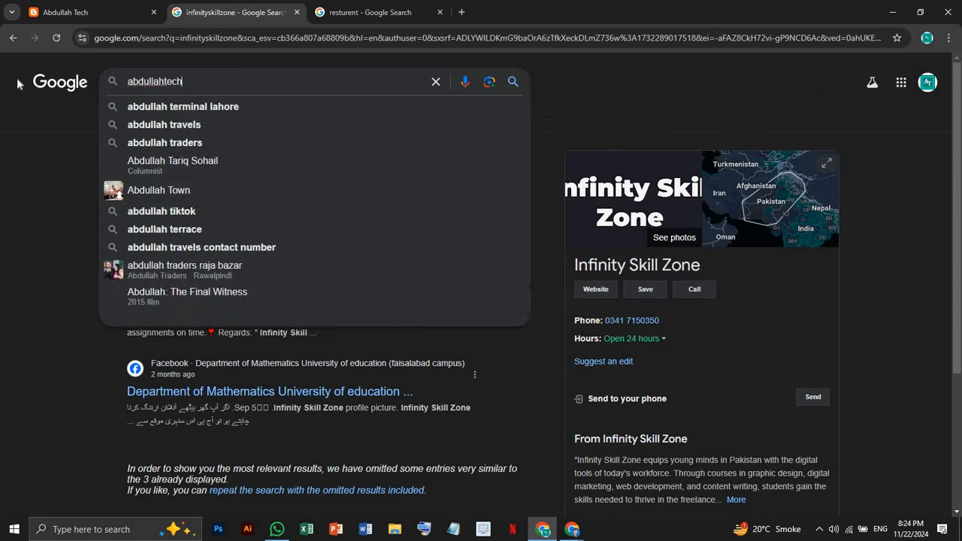
type("580")
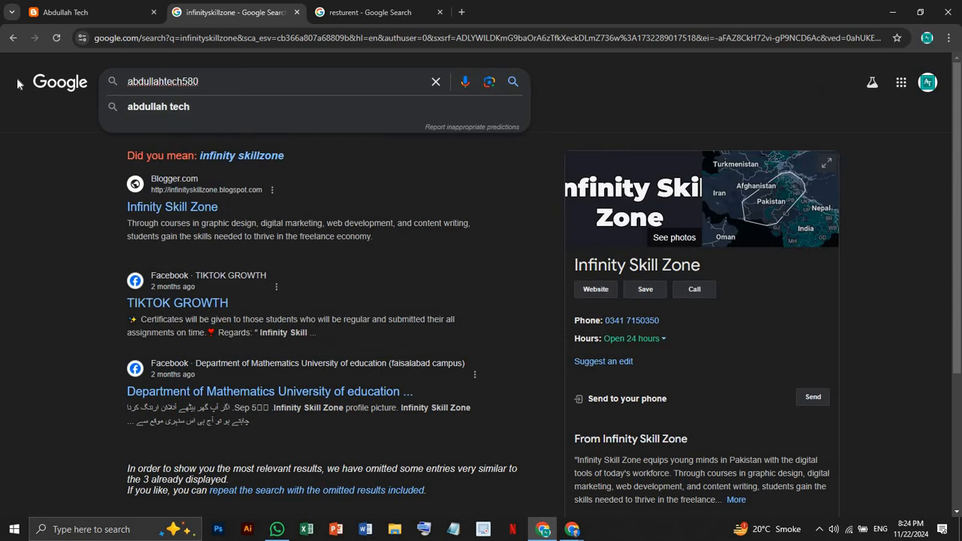
key("Return")
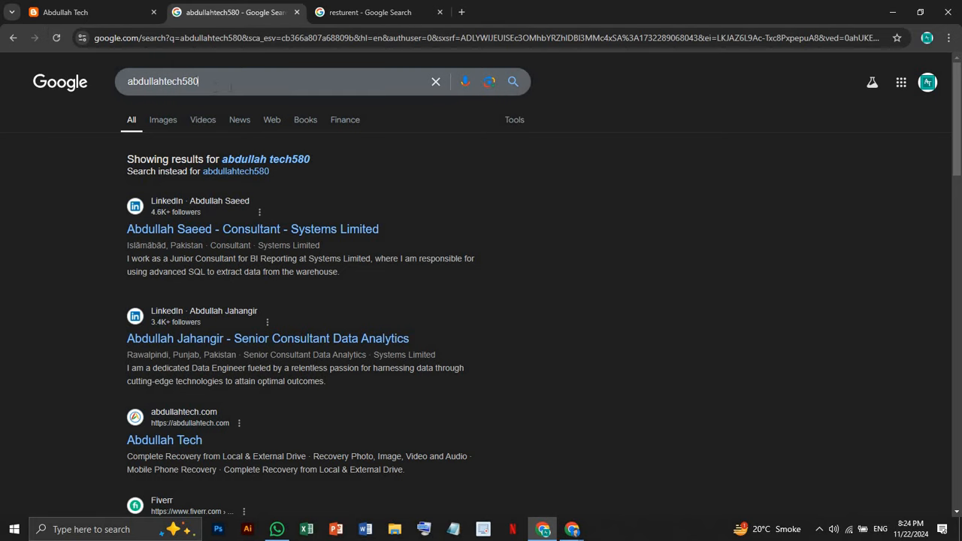
left_click(256, 87)
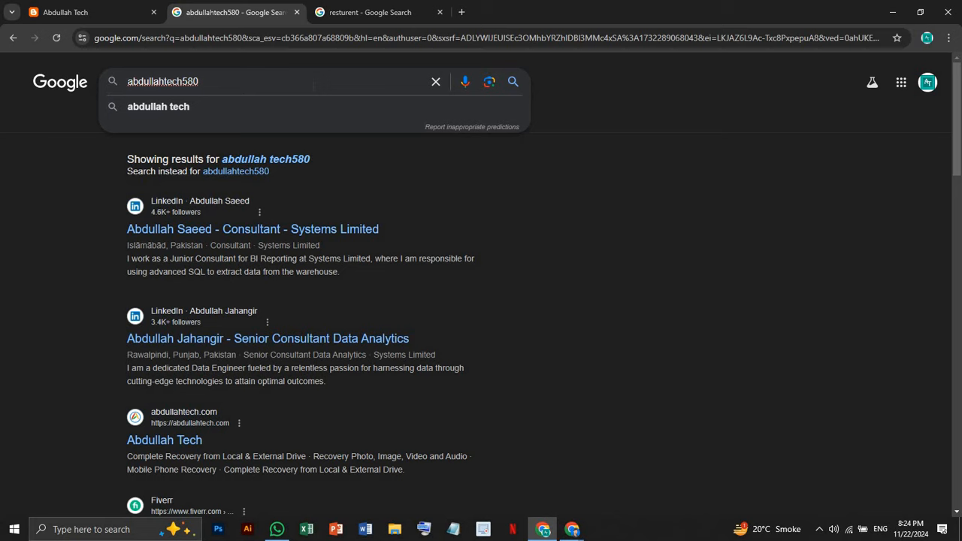
Close the search tabs in both windows and open a fresh blank tab beside the Meet call
left_click(297, 12)
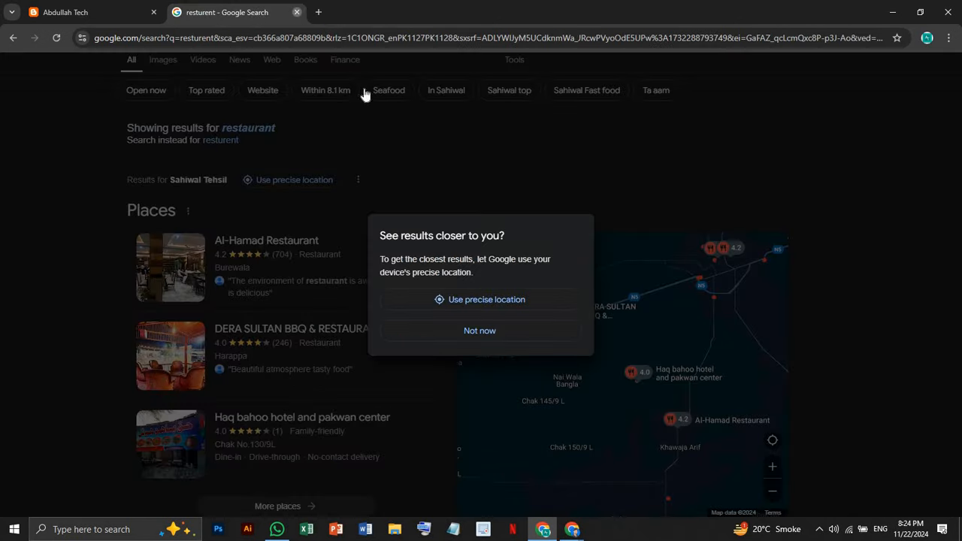
key("ctrl+w")
mouse_move(543, 530)
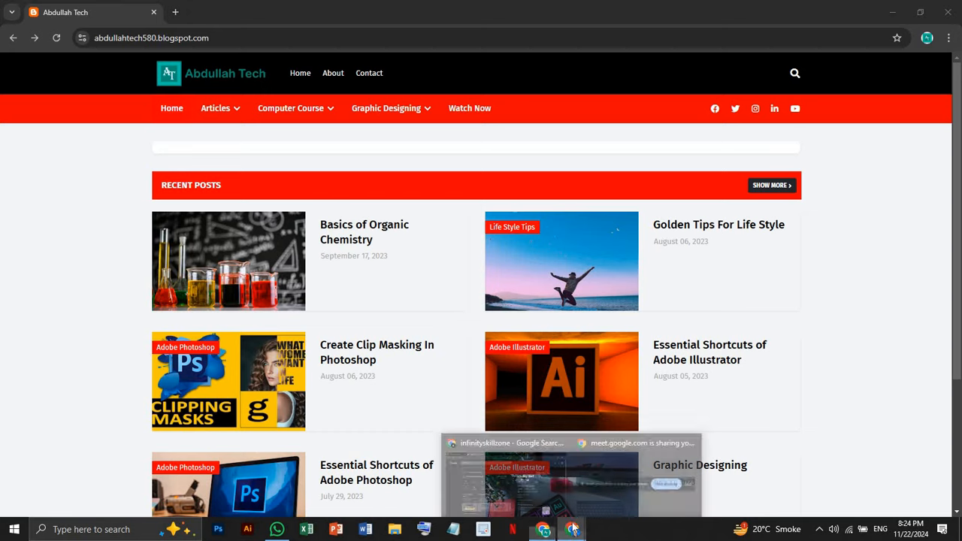
left_click(518, 460)
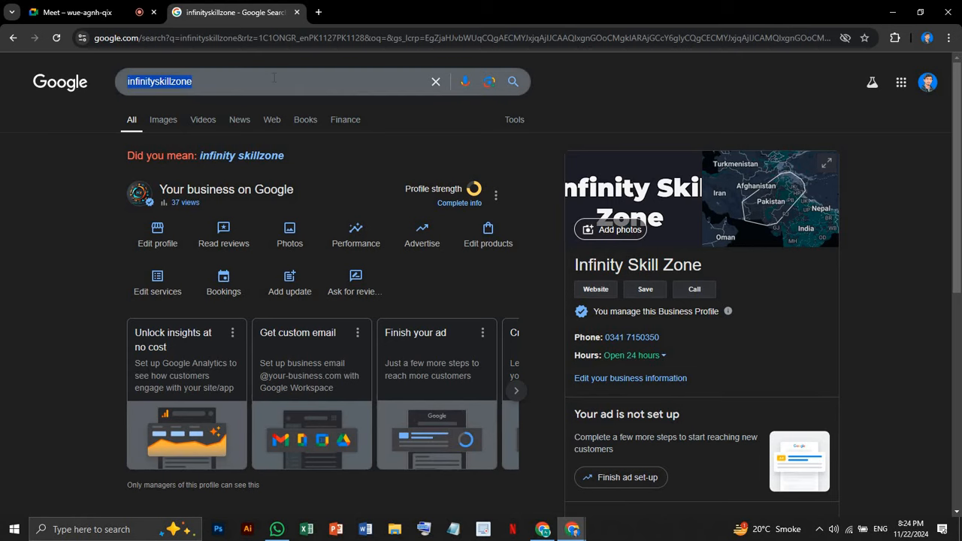
key("ctrl+w")
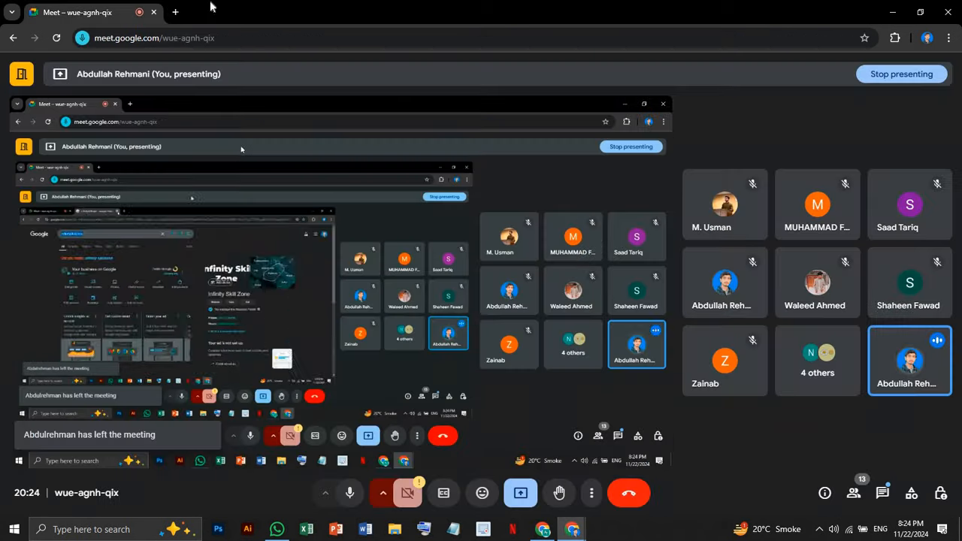
key("ctrl+t")
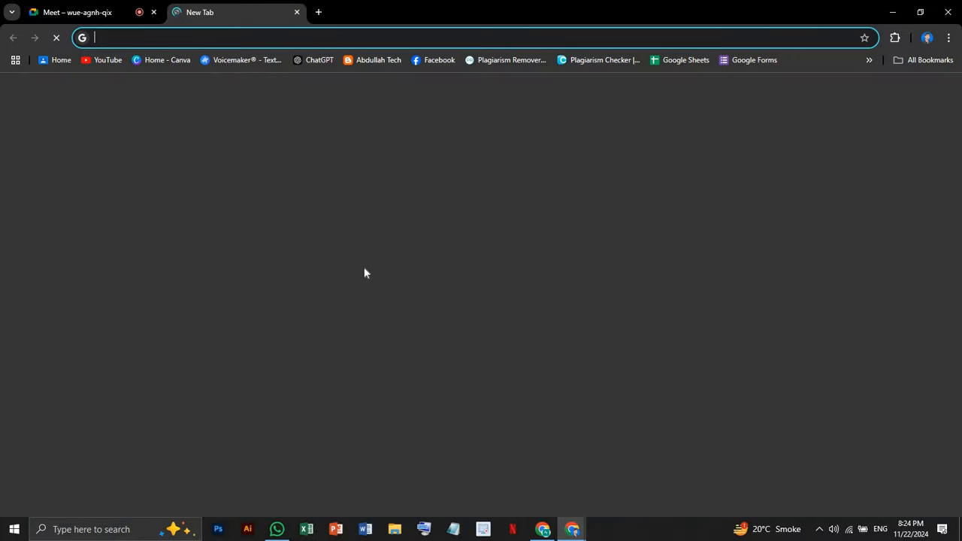
Search Google for 'google ads' and look over the results, led by the sponsored Google Ads listing
left_click(377, 250)
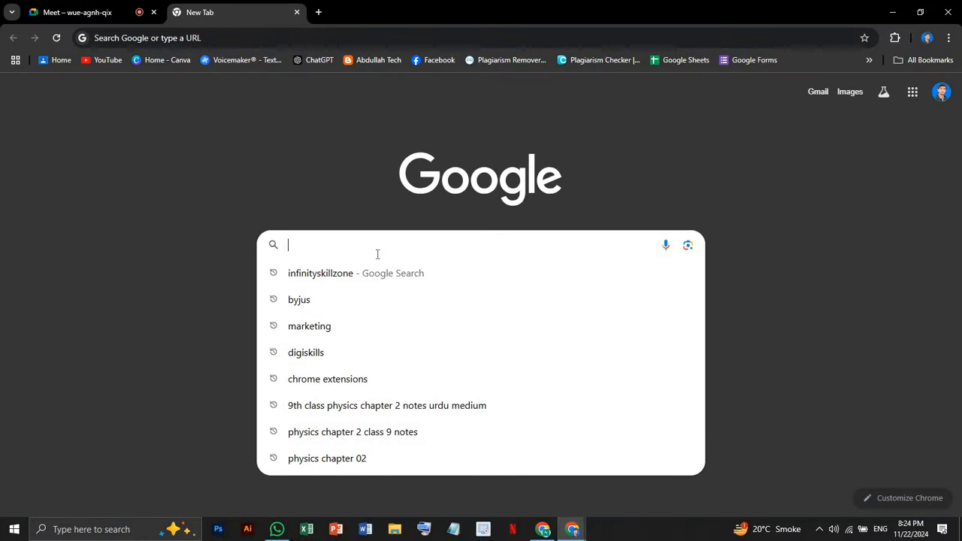
type("google a")
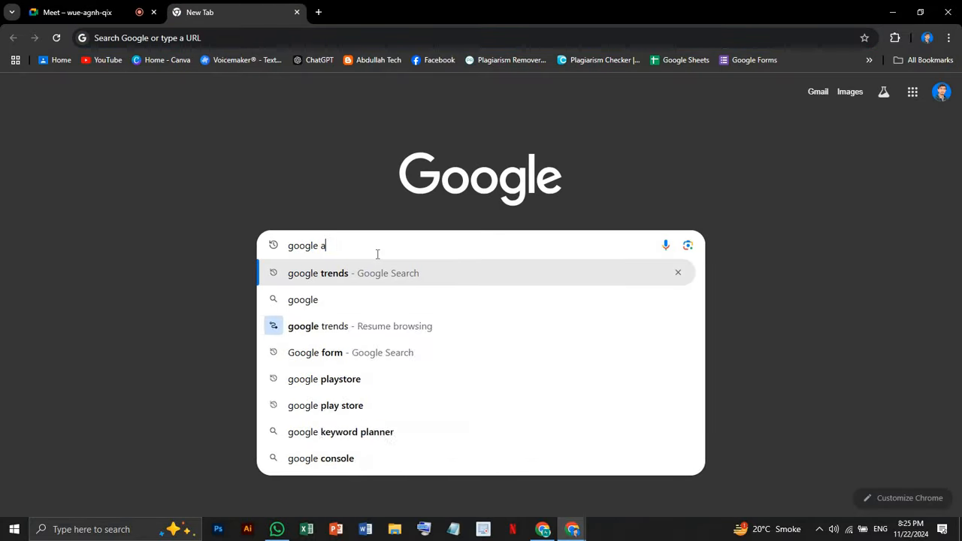
type("ds")
key("Return")
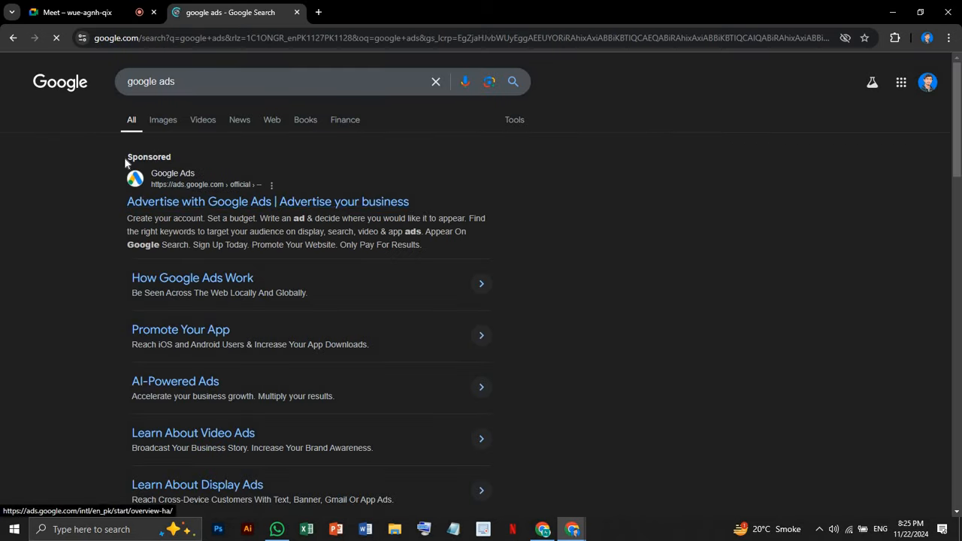
left_click_drag(125, 159, 182, 158)
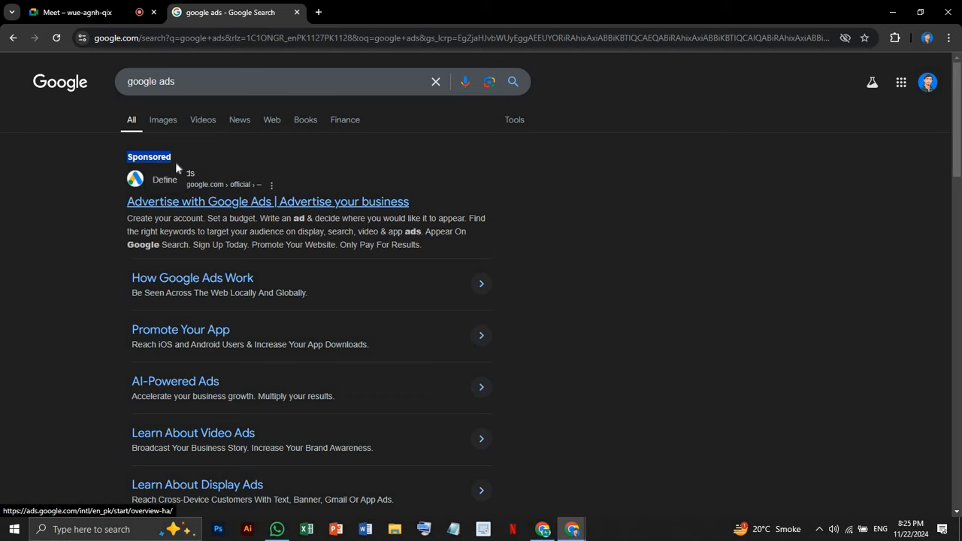
scroll(185, 217, "down", 3)
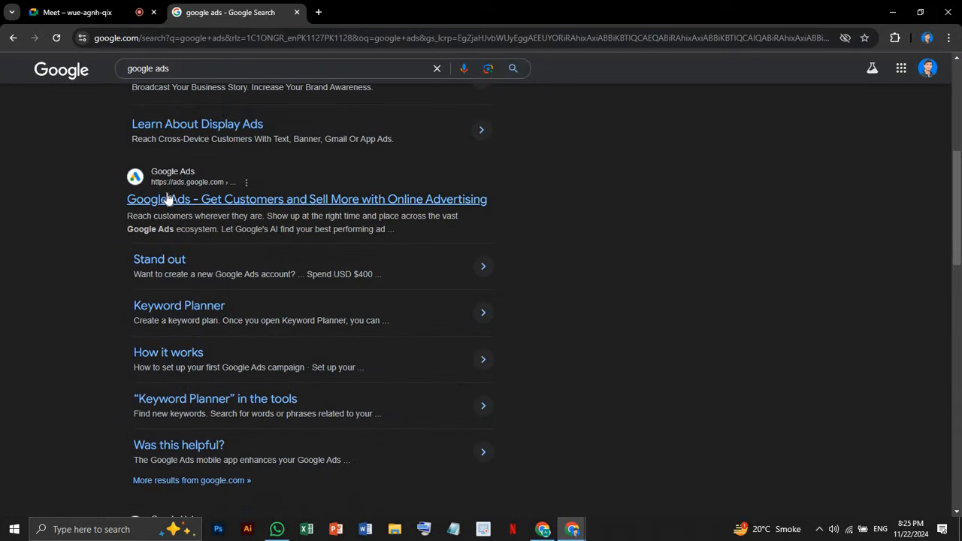
scroll(156, 248, "down", 4)
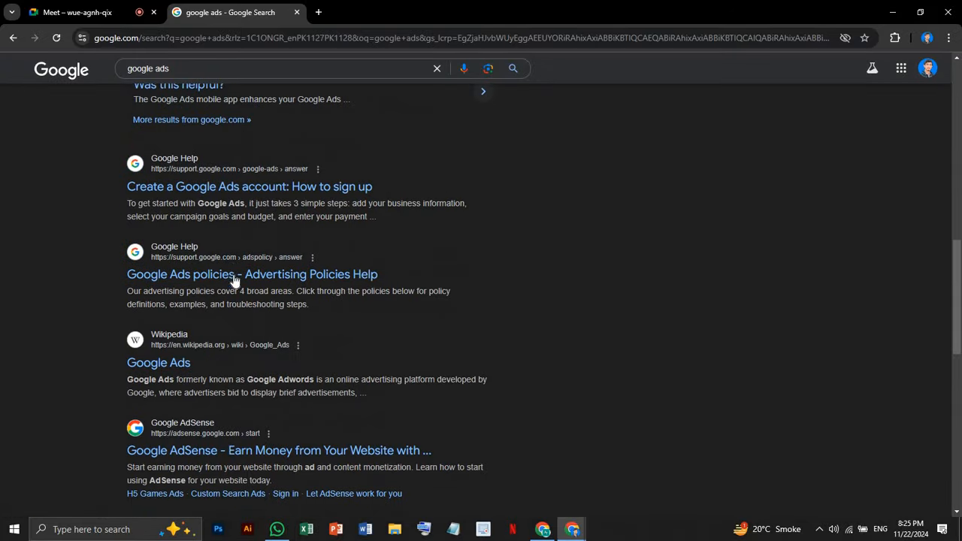
scroll(230, 279, "down", 3)
scroll(235, 287, "down", 3)
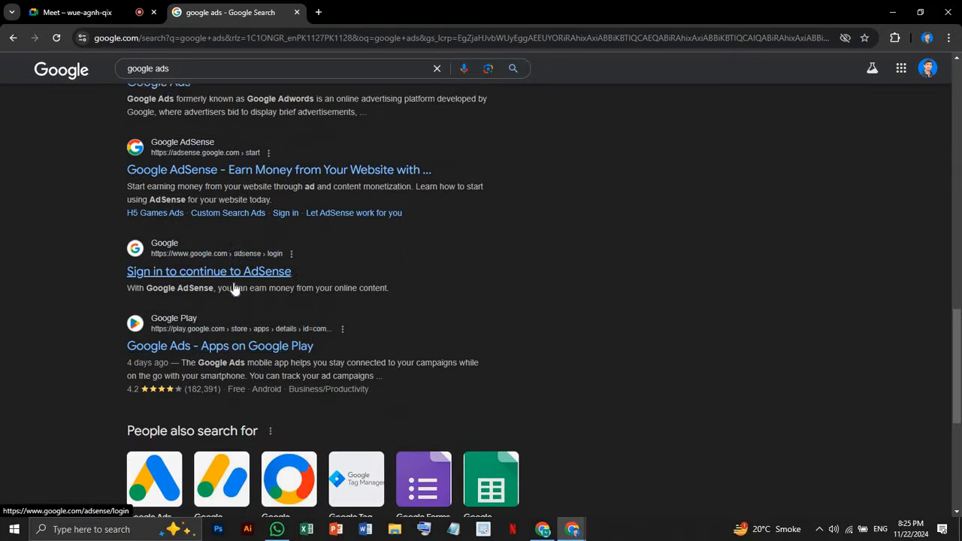
scroll(240, 289, "up", 12)
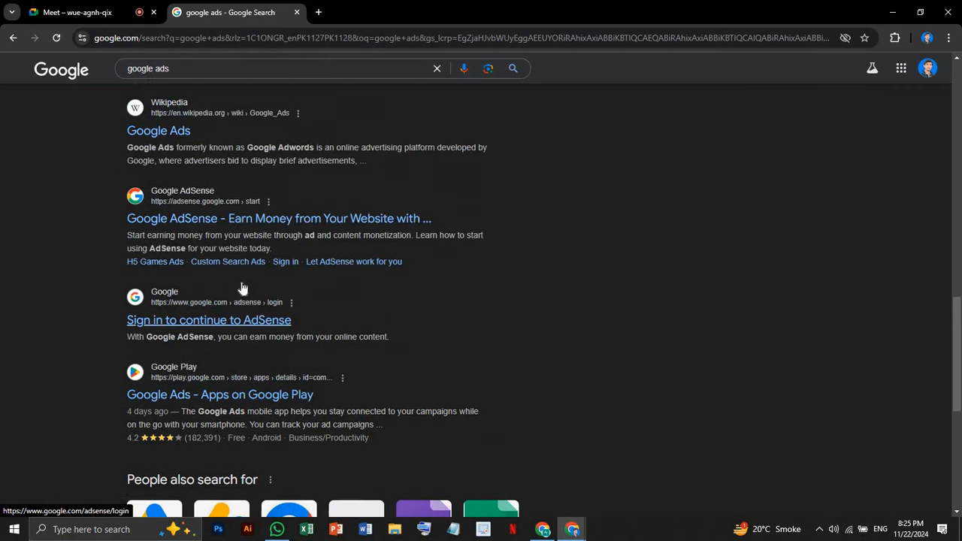
scroll(314, 300, "up", 2)
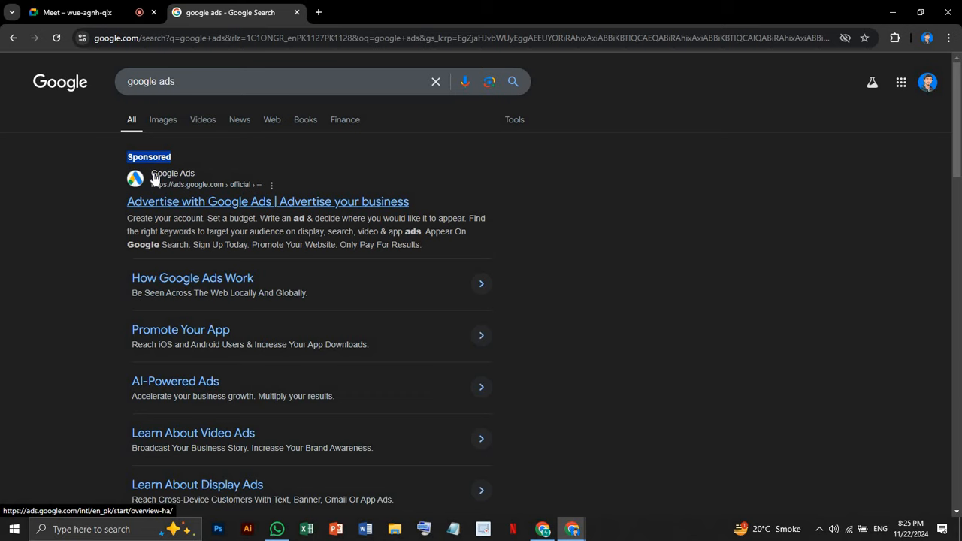
Open the official Google Ads site from the ad, look over the page, then return to the blog window
left_click(242, 211)
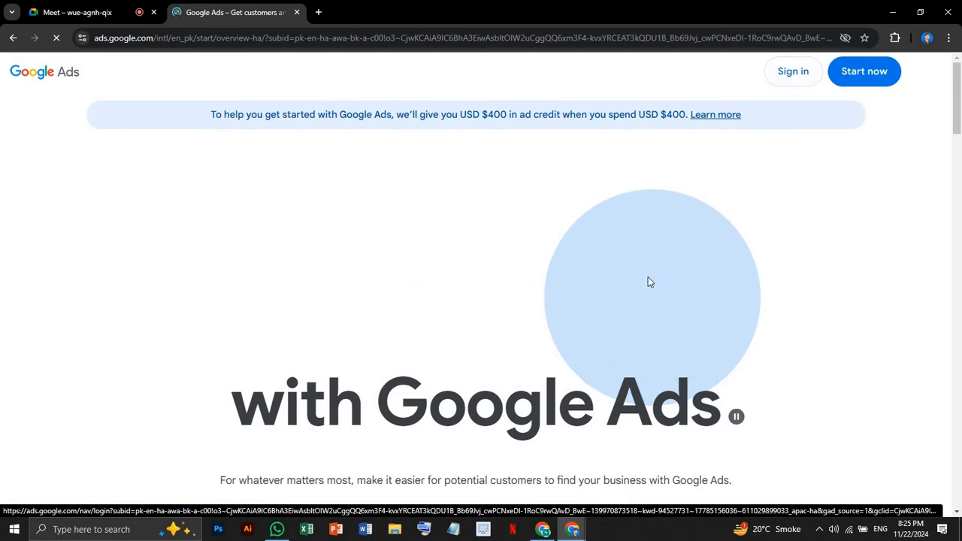
scroll(642, 267, "down", 1)
scroll(640, 265, "down", 3)
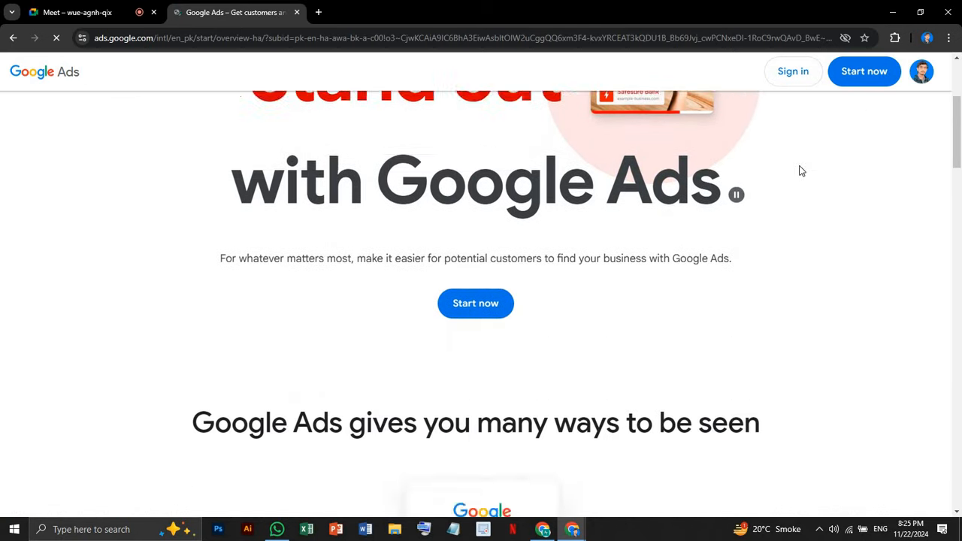
scroll(799, 170, "up", 4)
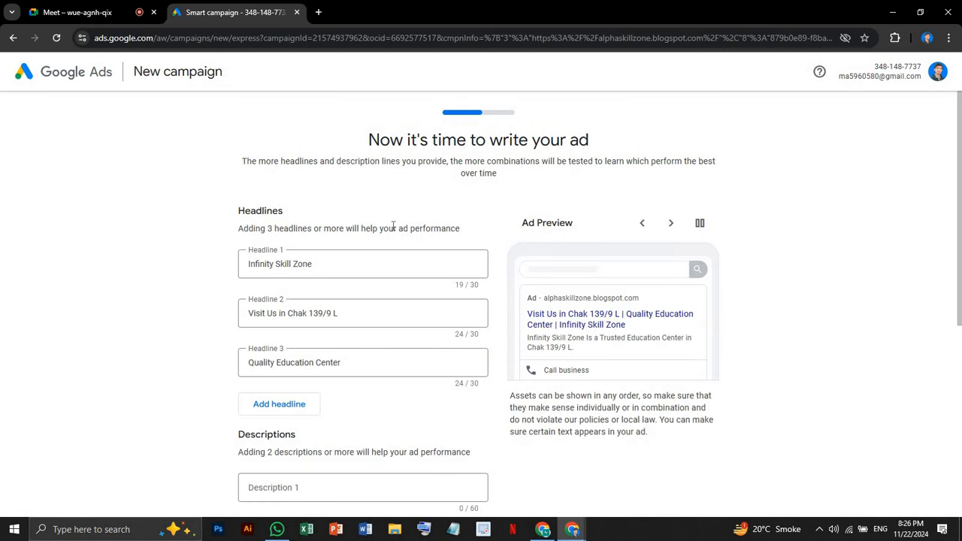
scroll(393, 230, "down", 2)
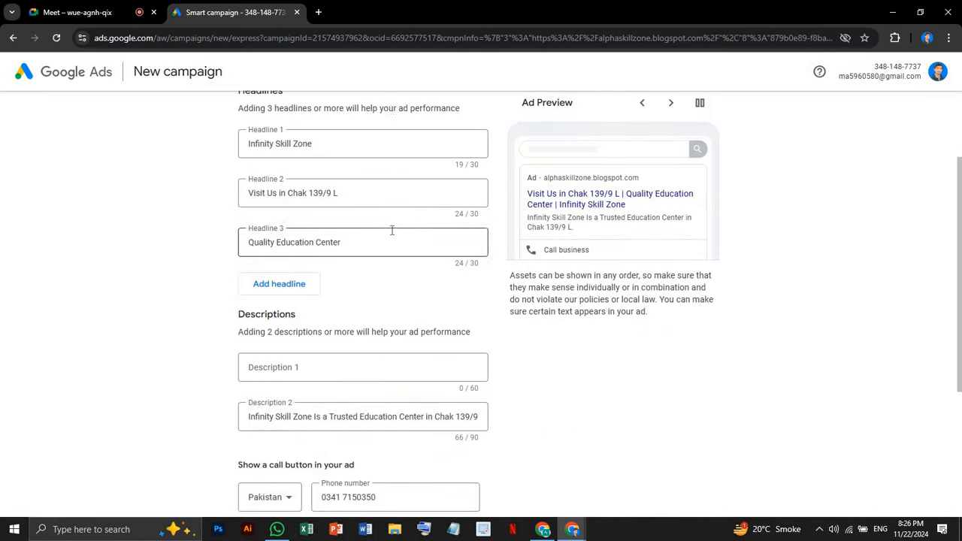
scroll(392, 231, "up", 2)
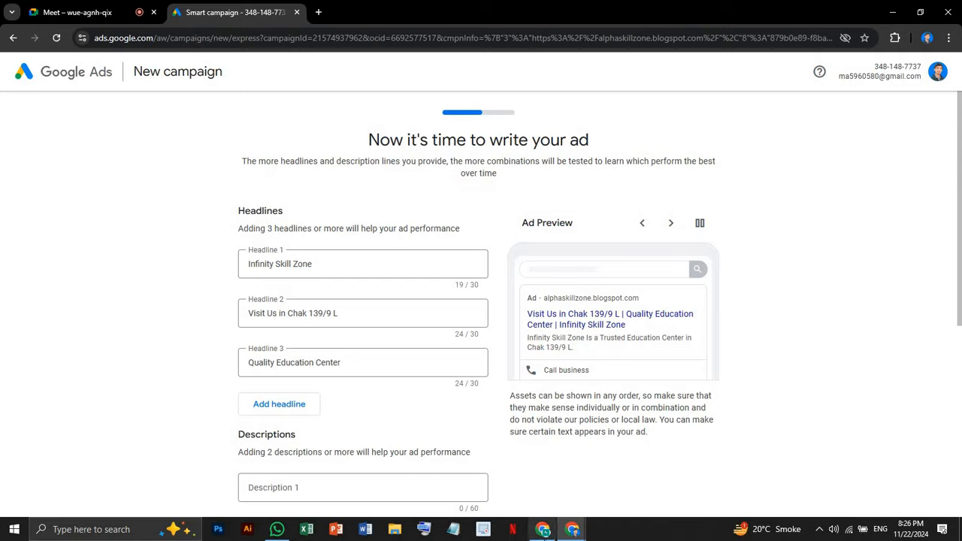
left_click(542, 530)
In a new blank tab, search Google for 'google ad'
left_click(176, 12)
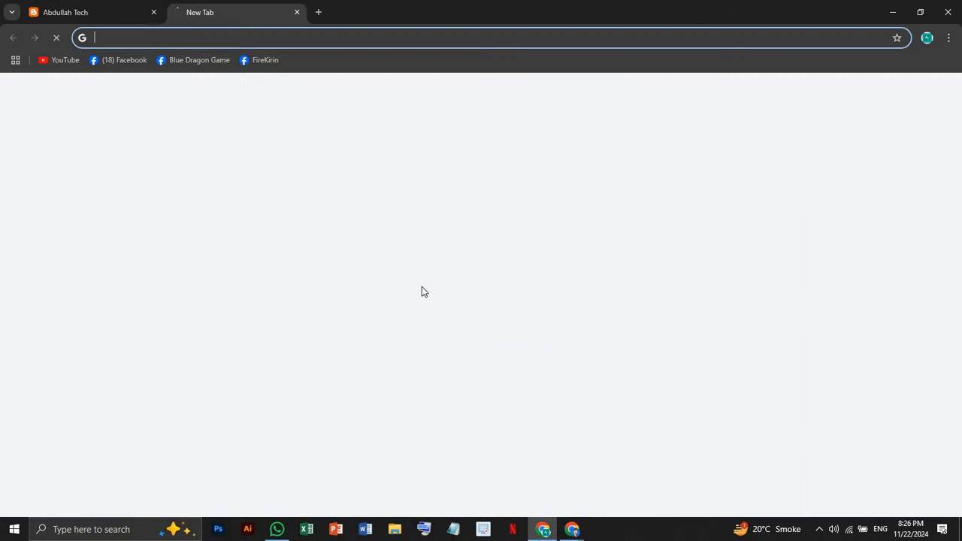
left_click(422, 248)
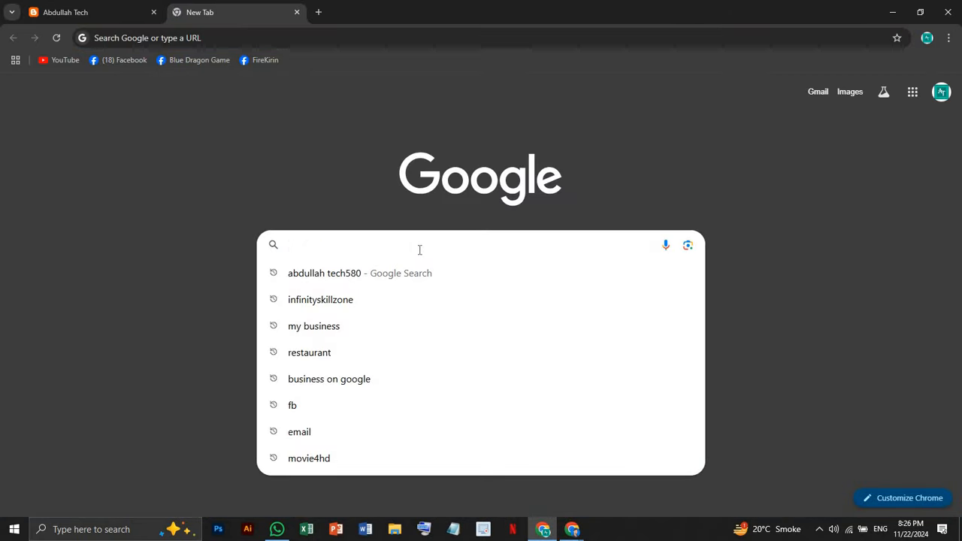
type("f")
key("BackSpace")
type("googl")
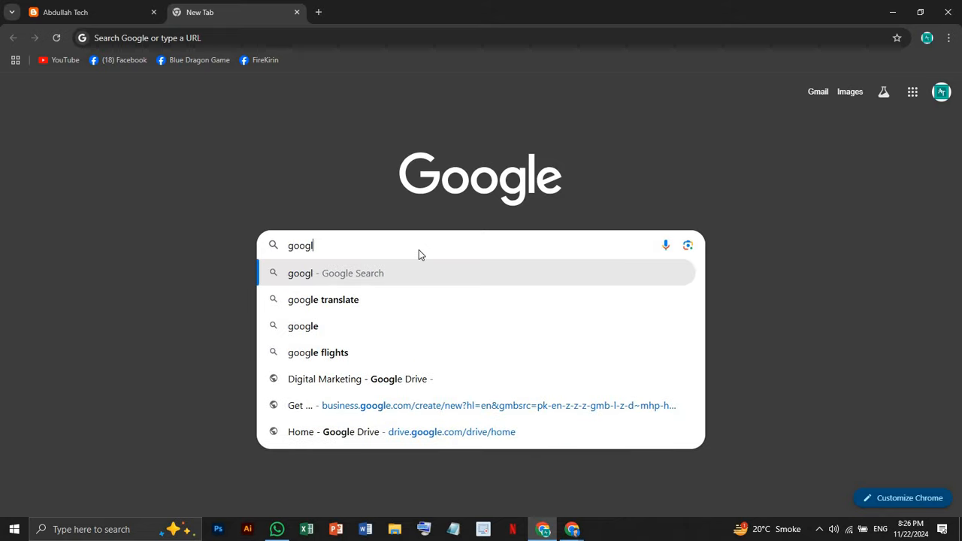
type("e ad")
key("Return")
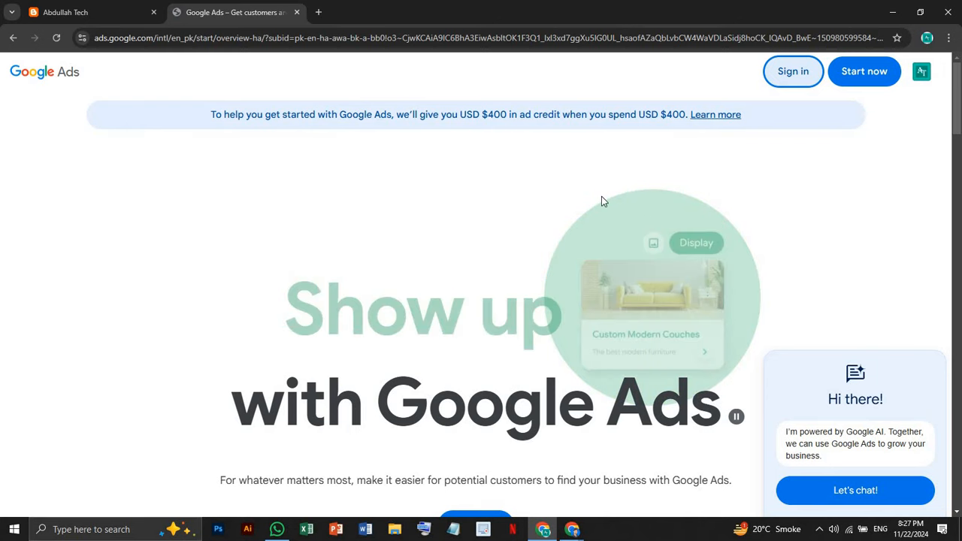
Sign in to Google Ads and switch to the other Infinity Skill Zone campaign window
left_click(788, 74)
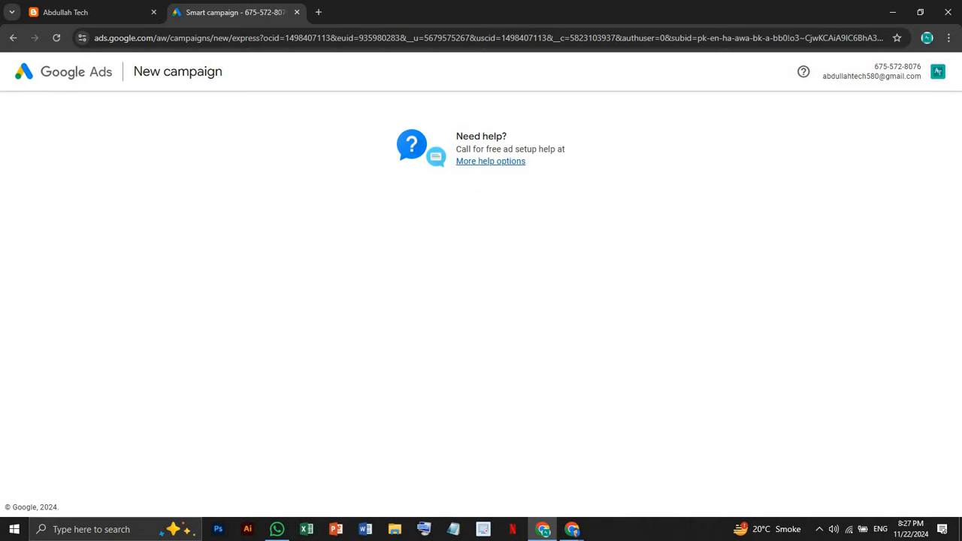
mouse_move(572, 531)
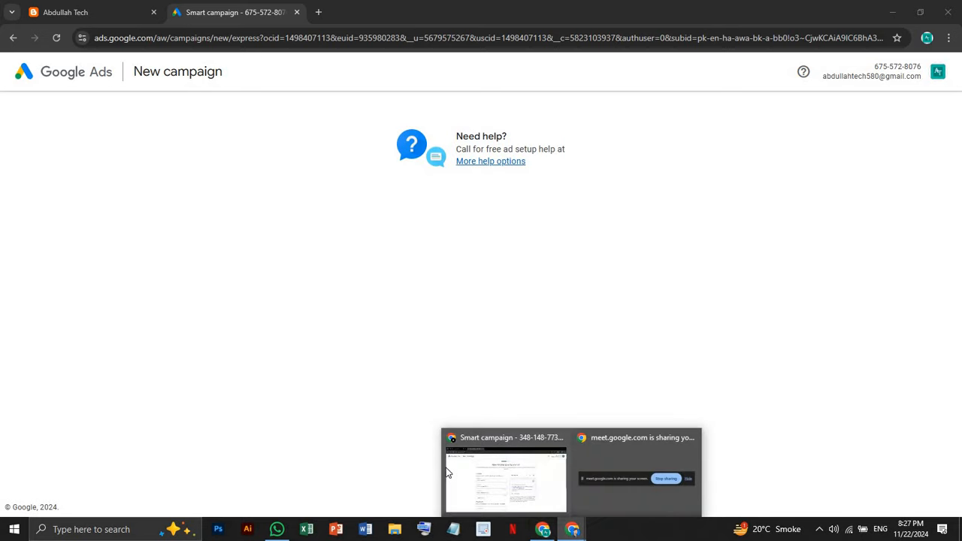
left_click(461, 475)
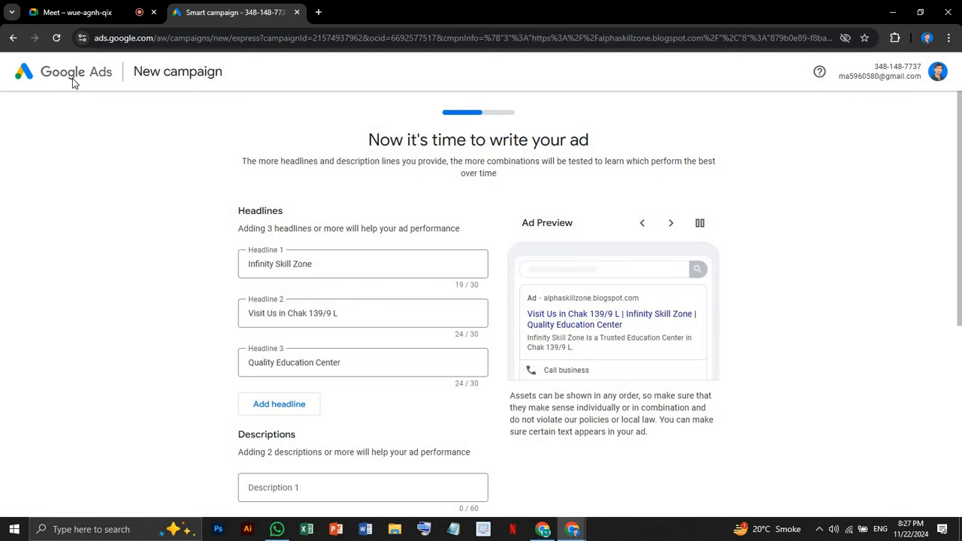
Step the campaign draft back three times to the Business Profile linking step
scroll(478, 214, "down", 5)
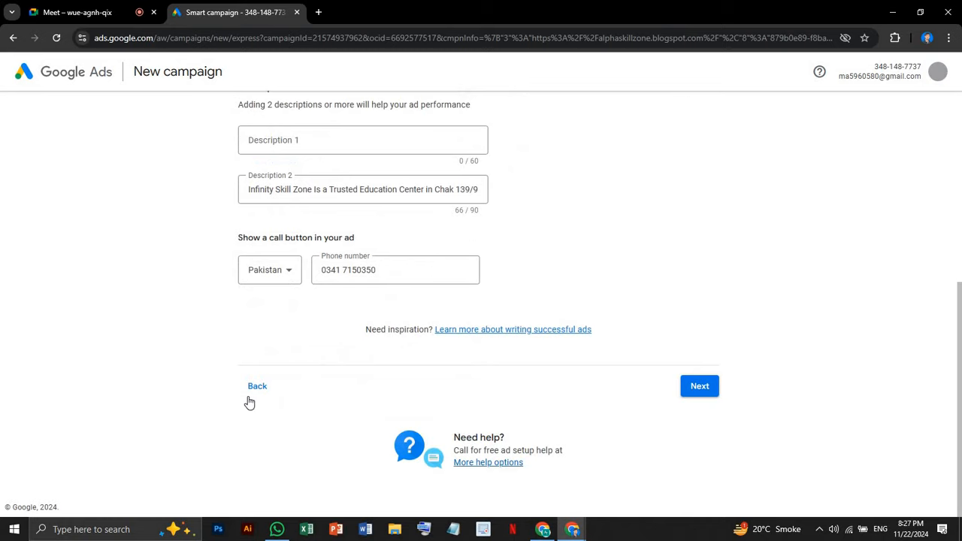
left_click(264, 388)
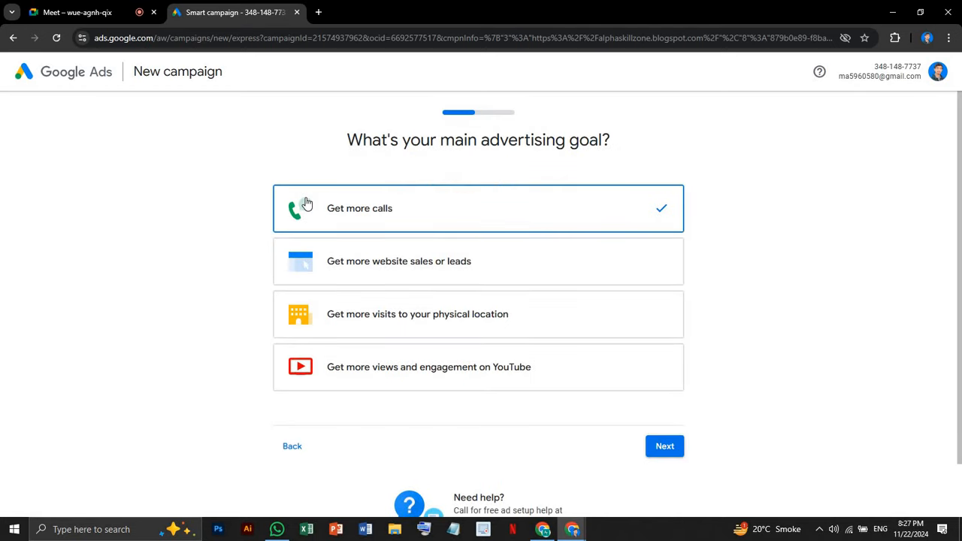
left_click(287, 447)
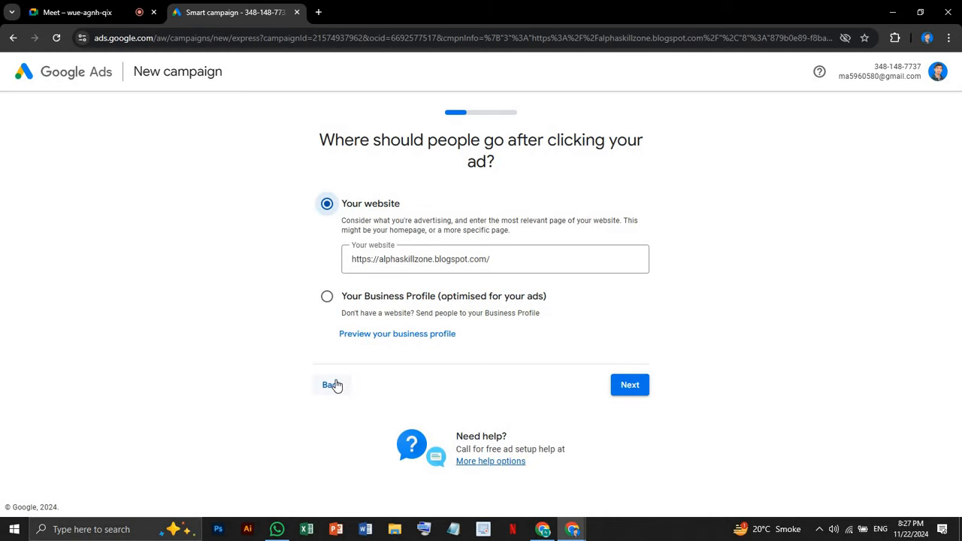
left_click(334, 386)
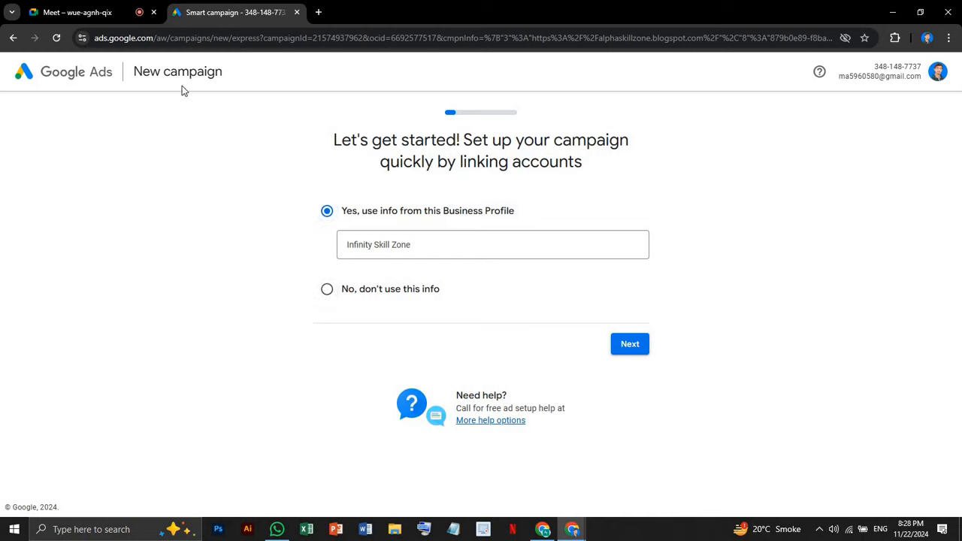
Clear the stray header text selection and close the campaign draft tab
left_click_drag(150, 72, 160, 73)
left_click(43, 66)
left_click(297, 12)
Open a new tab and search Google for 'google ads'
key("ctrl+t")
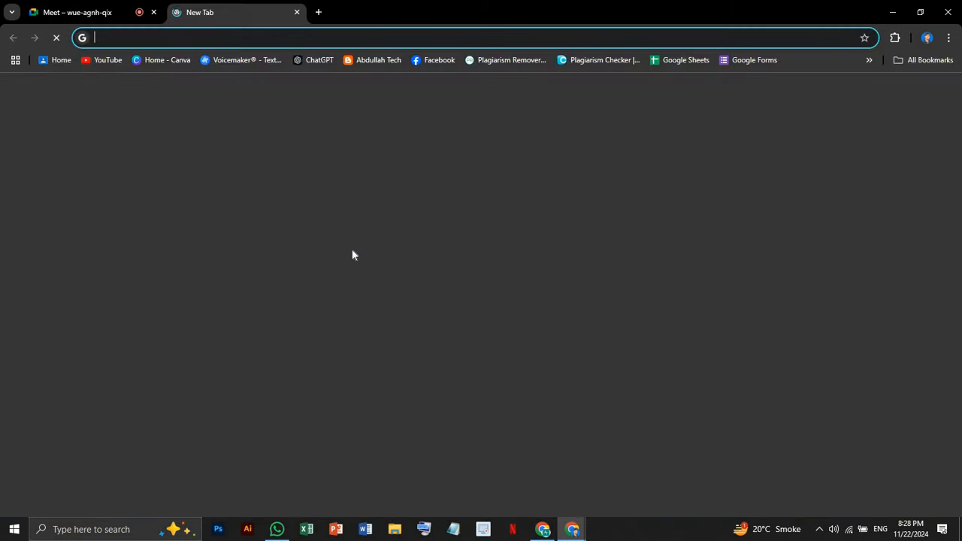
left_click(350, 251)
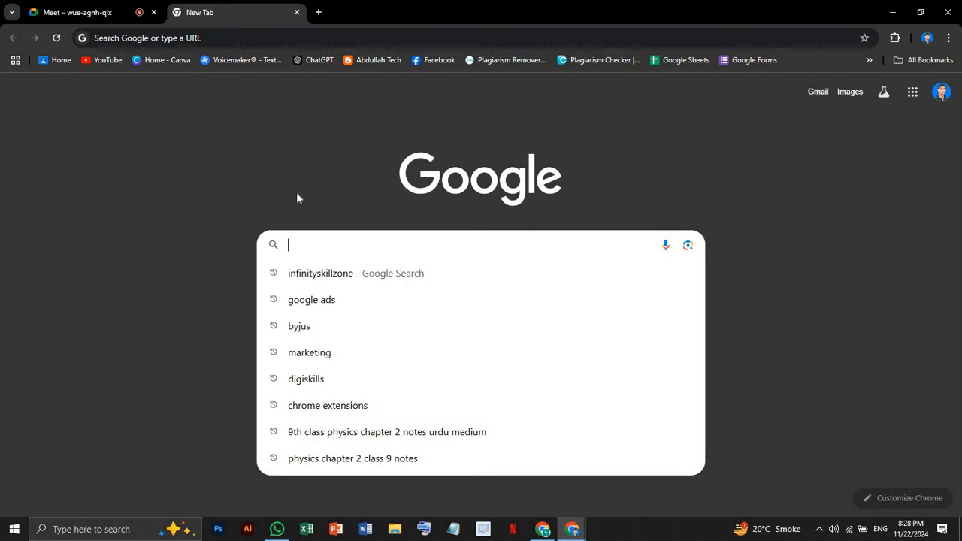
left_click(301, 299)
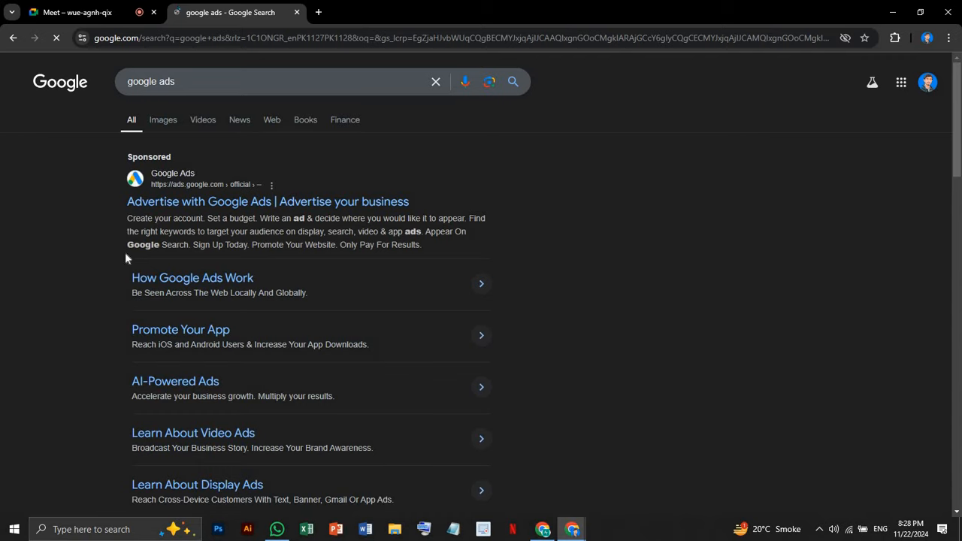
Scroll through the Google Ads homepage, highlighting its $400 ad-credit offer
scroll(128, 260, "down", 3)
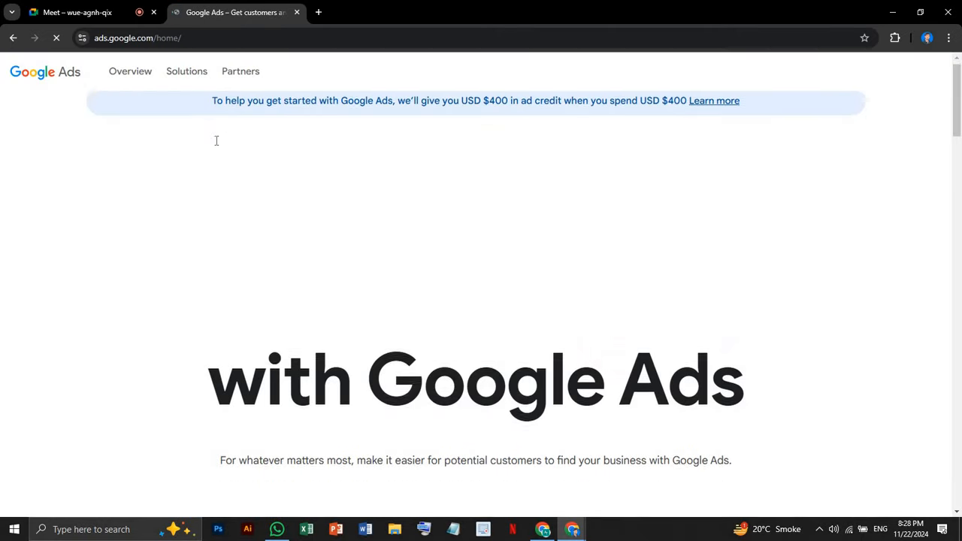
scroll(215, 143, "down", 5)
scroll(215, 148, "down", 4)
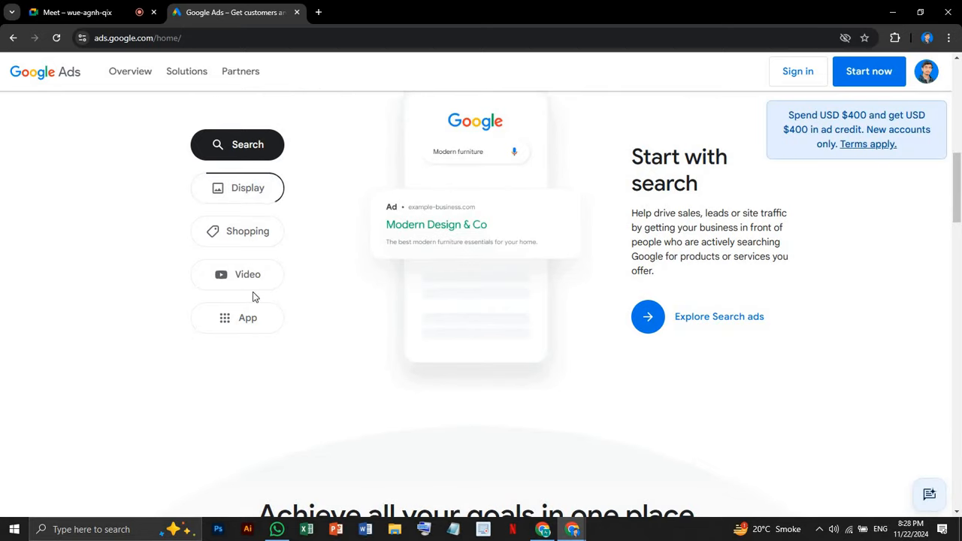
scroll(621, 299, "down", 1)
scroll(620, 297, "down", 5)
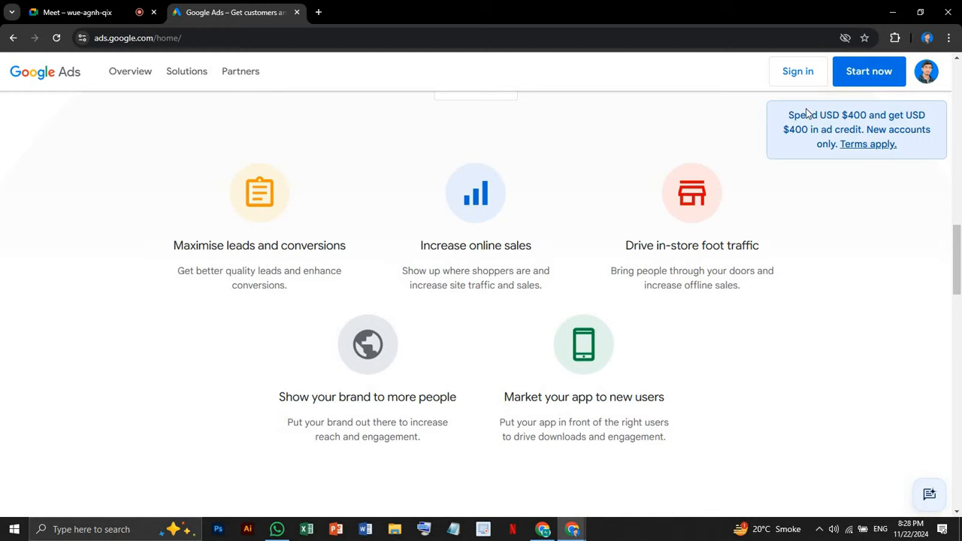
left_click_drag(844, 111, 932, 125)
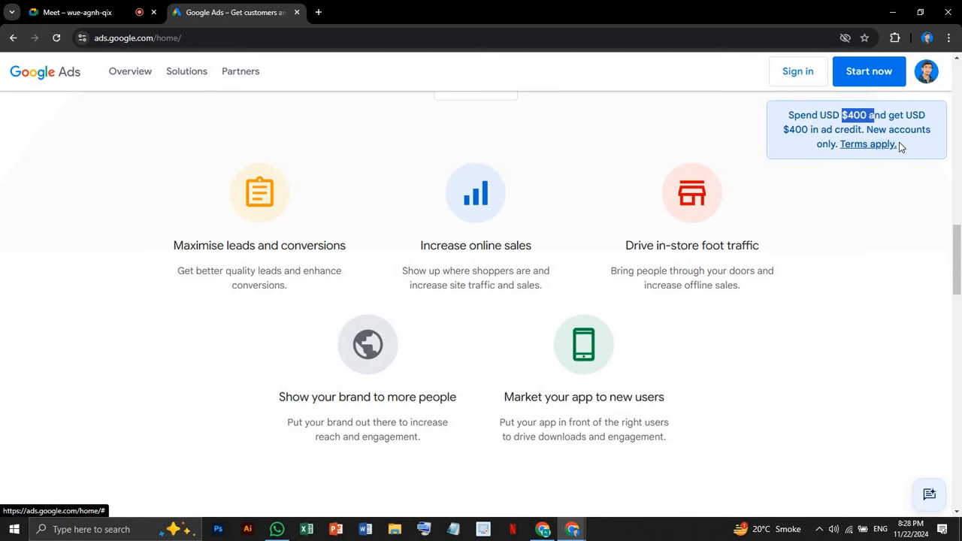
scroll(602, 279, "down", 7)
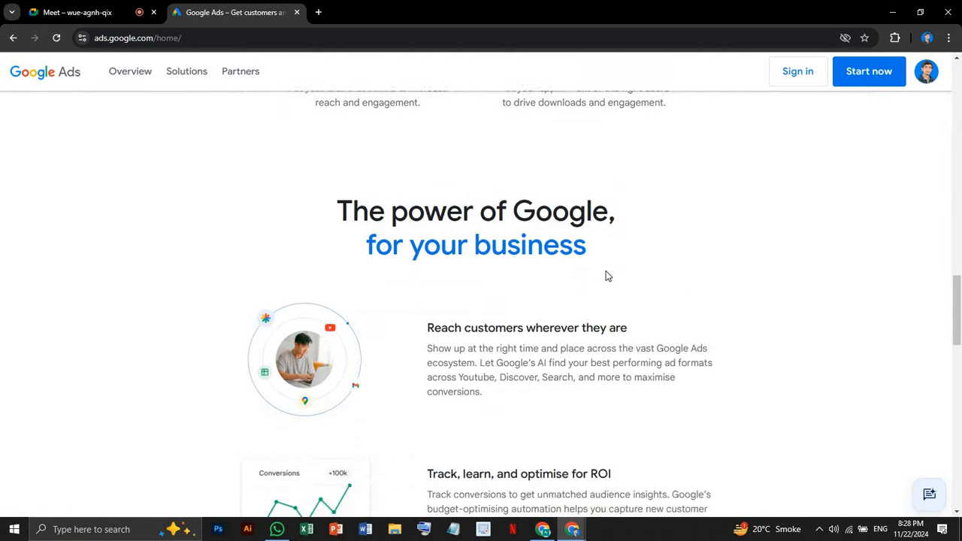
scroll(607, 275, "down", 3)
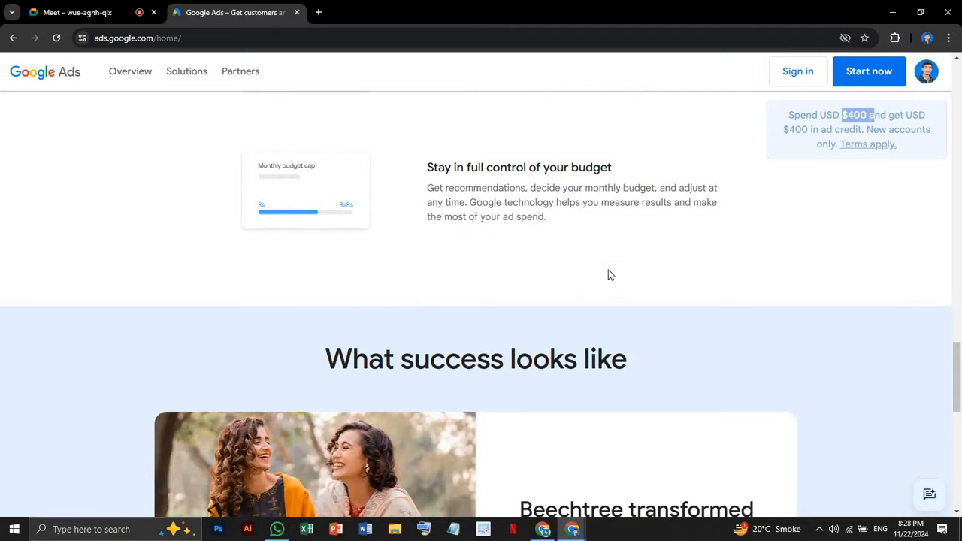
scroll(609, 274, "down", 4)
scroll(608, 275, "down", 3)
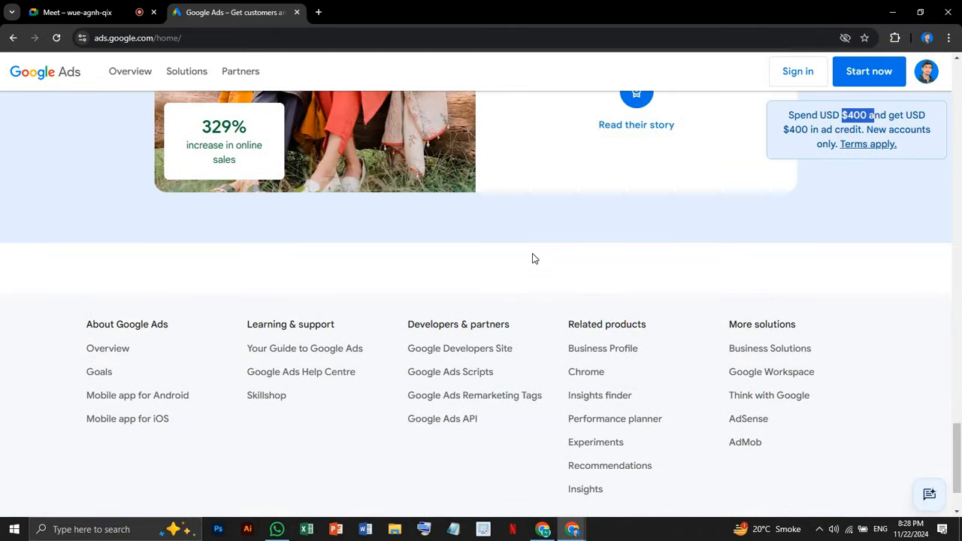
scroll(533, 257, "up", 10)
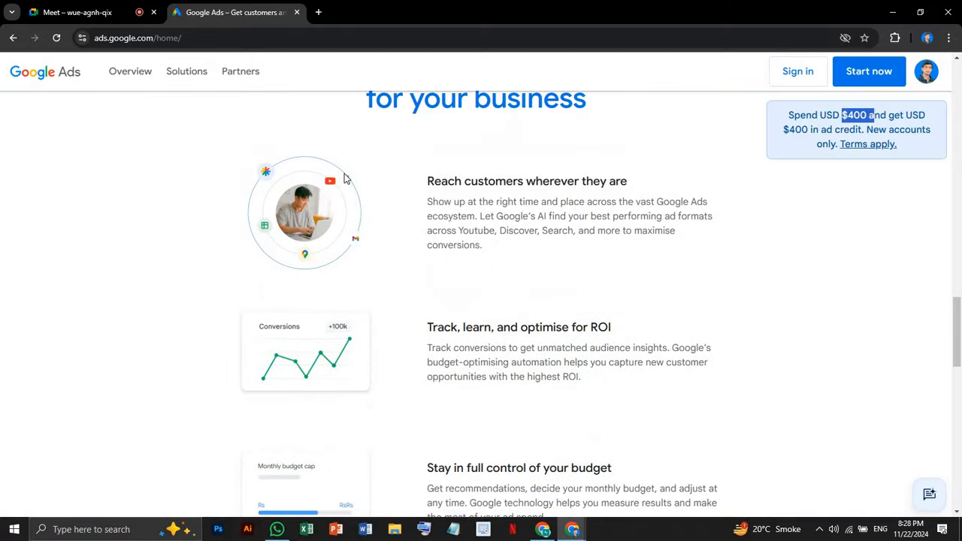
scroll(344, 179, "up", 6)
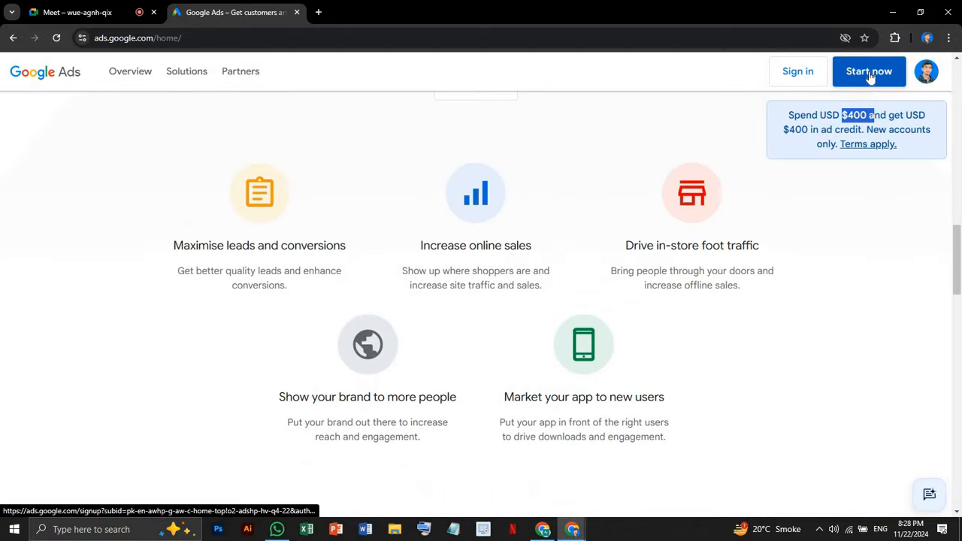
Start a new campaign with Start now, return to the homepage, and start it again
left_click(870, 76)
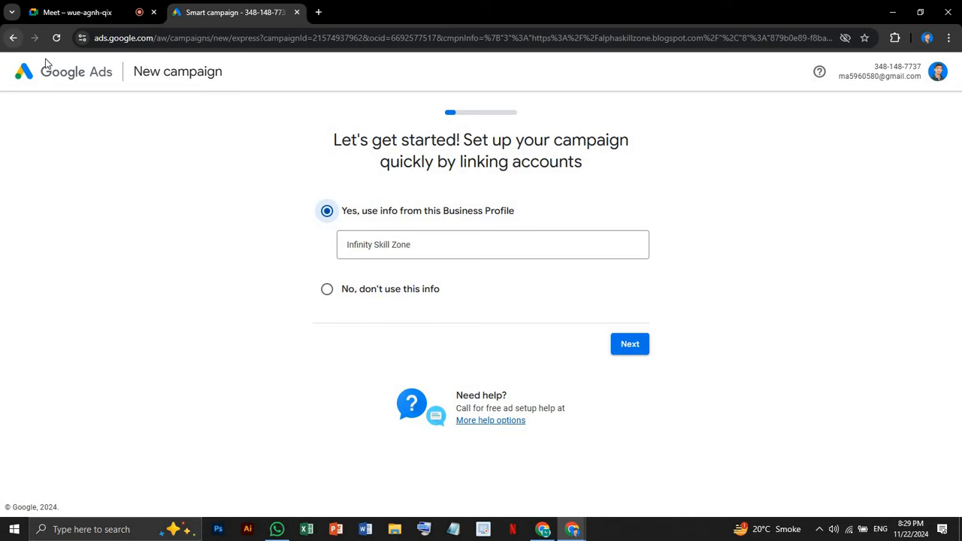
left_click(13, 37)
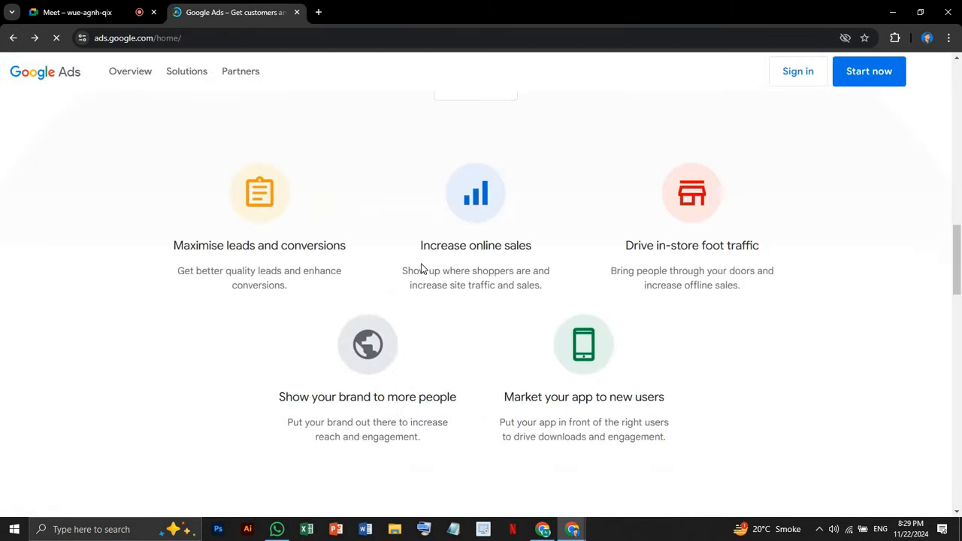
scroll(424, 269, "down", 3)
scroll(424, 269, "up", 3)
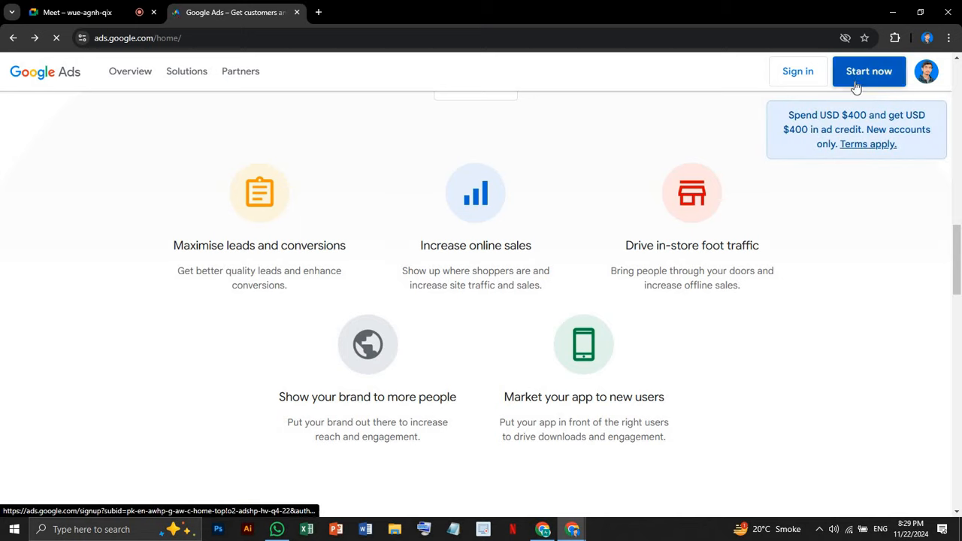
left_click(853, 75)
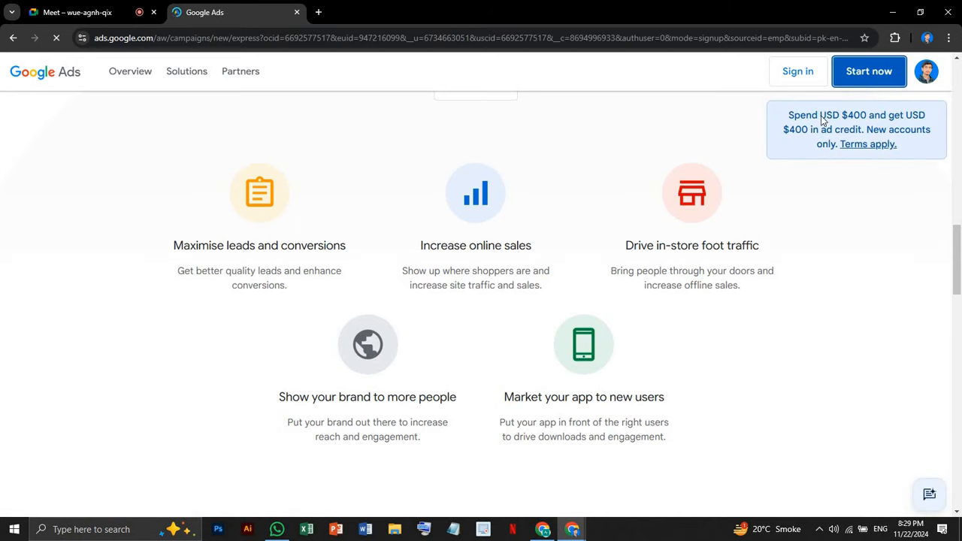
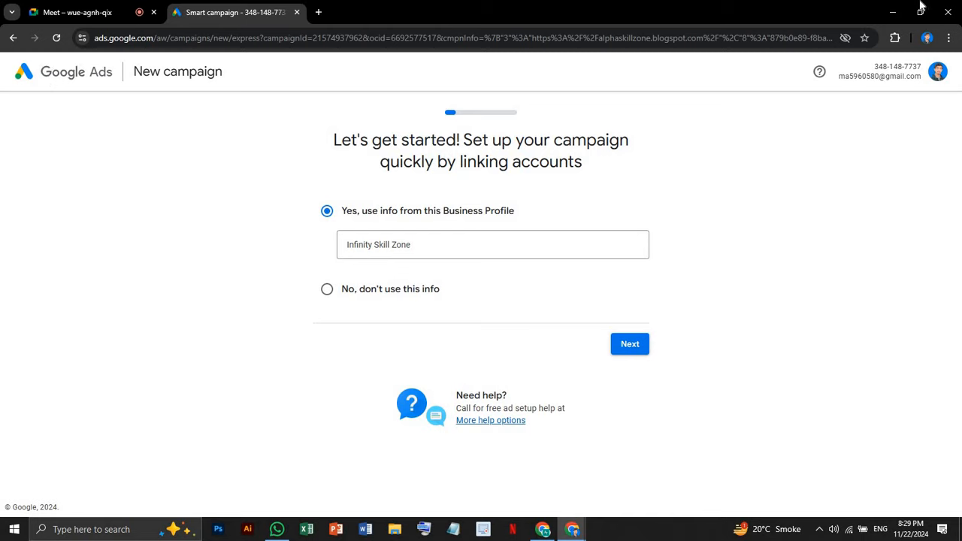
Check the signed-in Google account, then open the Business Profile field's suggestion list
left_click(937, 75)
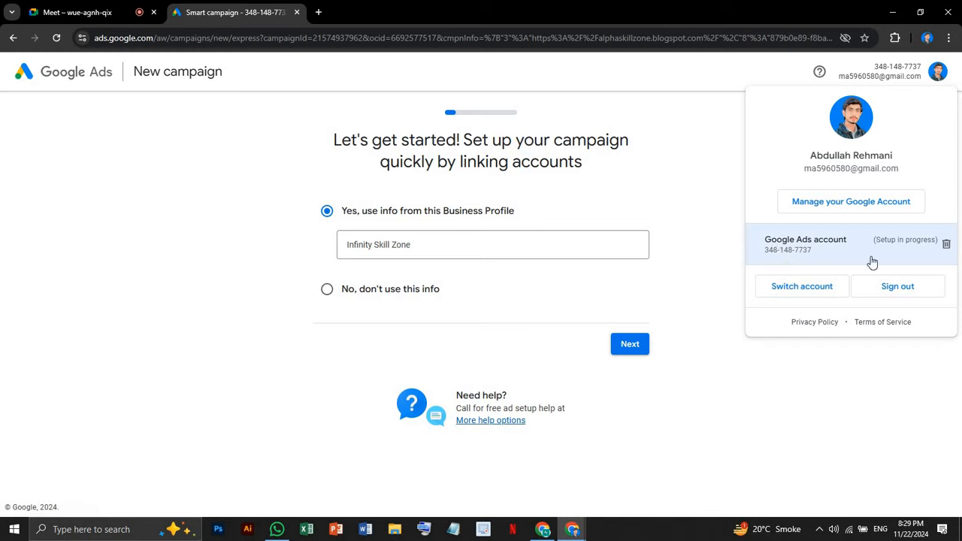
left_click(661, 195)
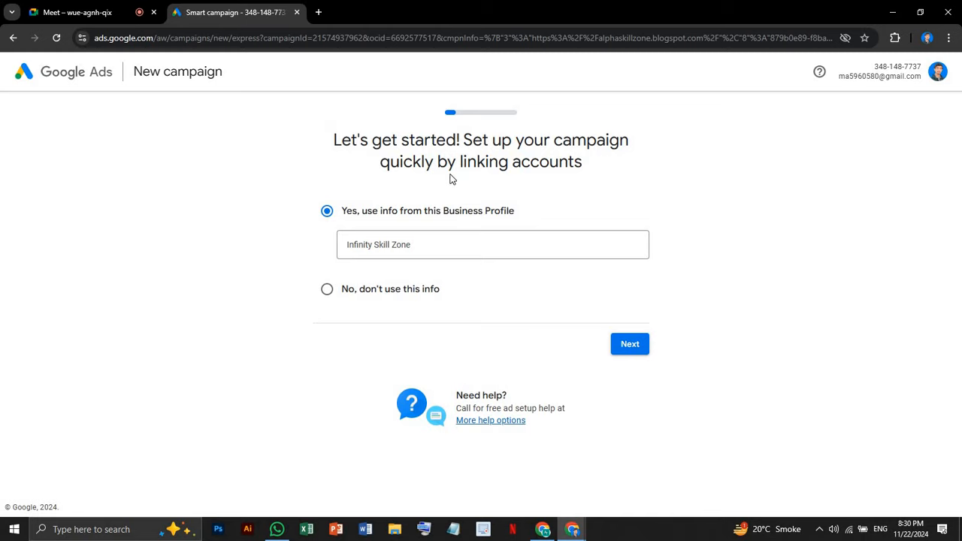
left_click_drag(333, 140, 475, 190)
left_click(319, 223)
left_click(434, 245)
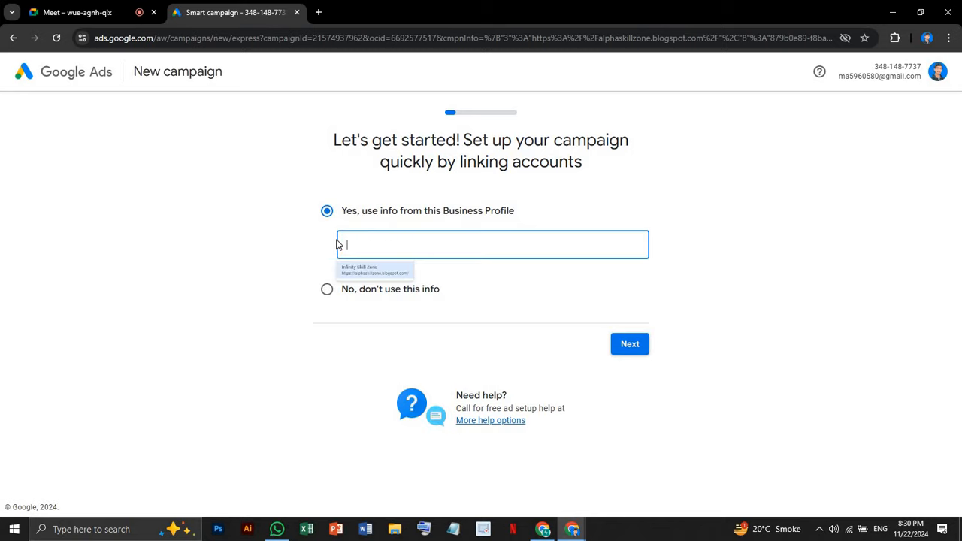
left_click(421, 291)
left_click(368, 243)
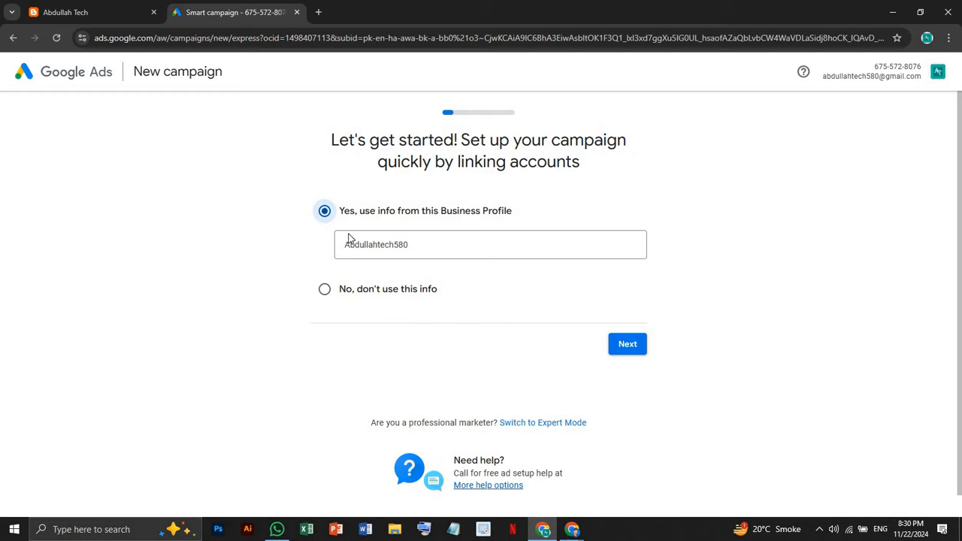
List the available Business Profiles and switch to the other Google Ads window
left_click(418, 255)
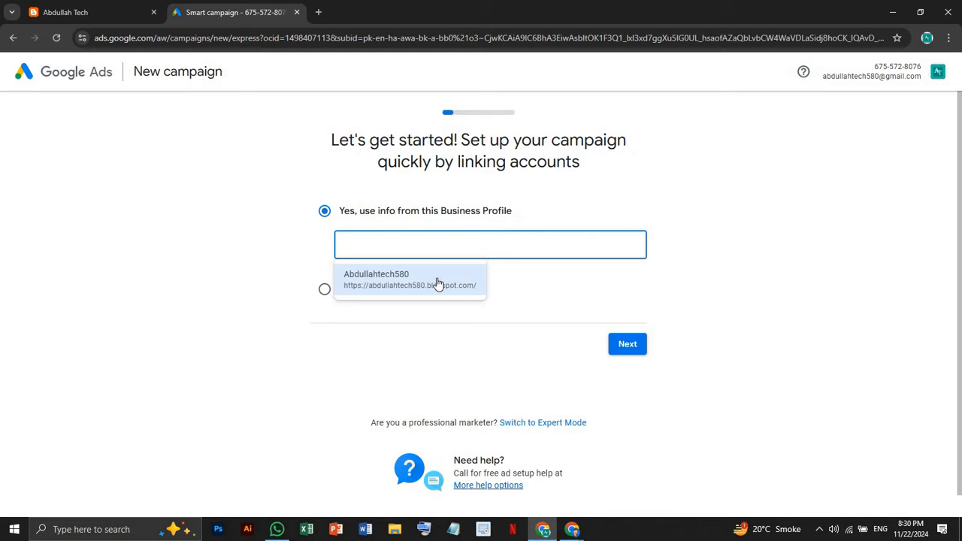
left_click(407, 241)
left_click(400, 241)
left_click(579, 532)
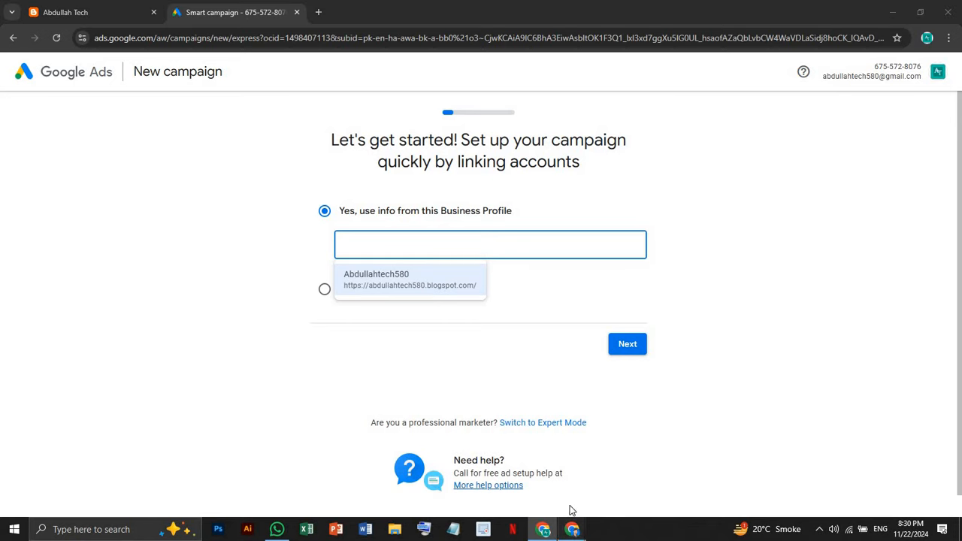
left_click(545, 475)
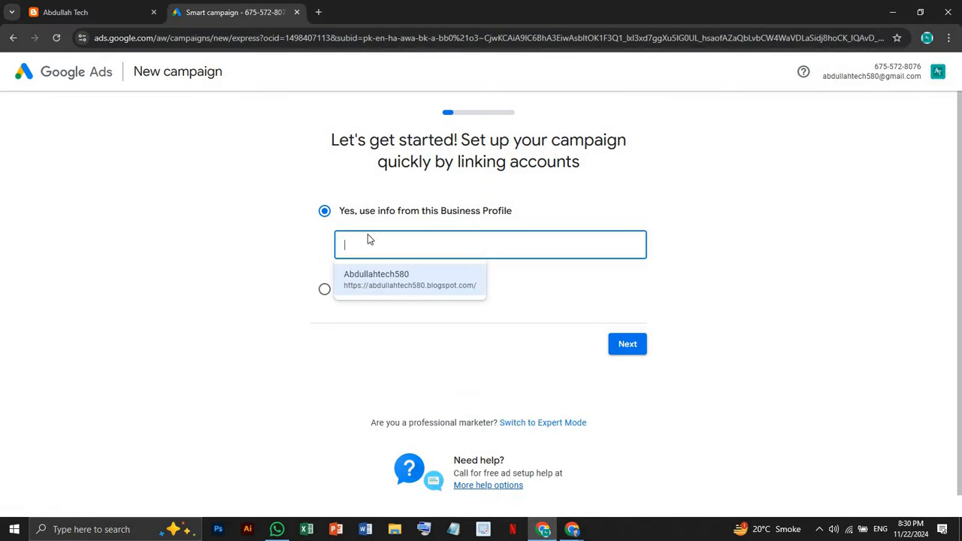
Link the Abdullahtech580 Business Profile, keep 'Yes, use info' selected, and continue
left_click(384, 283)
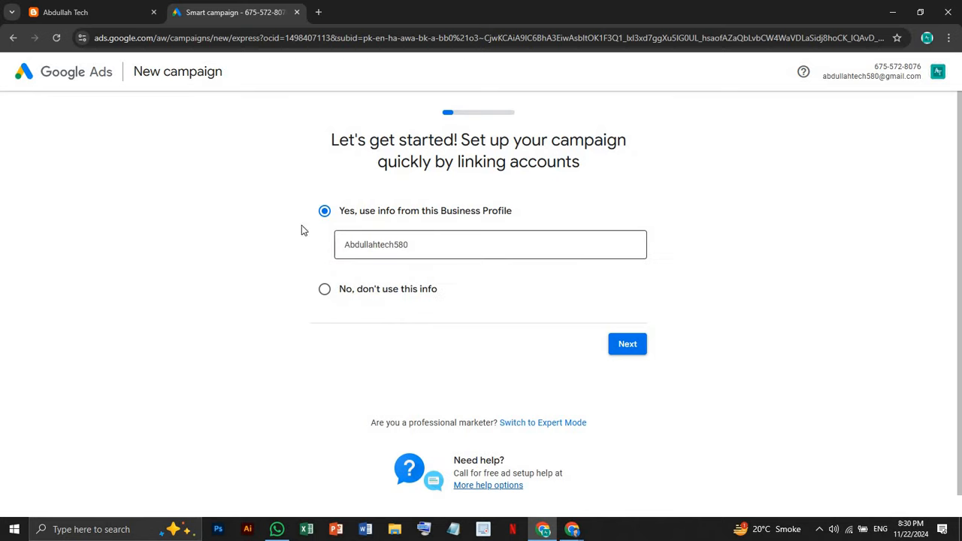
left_click(325, 291)
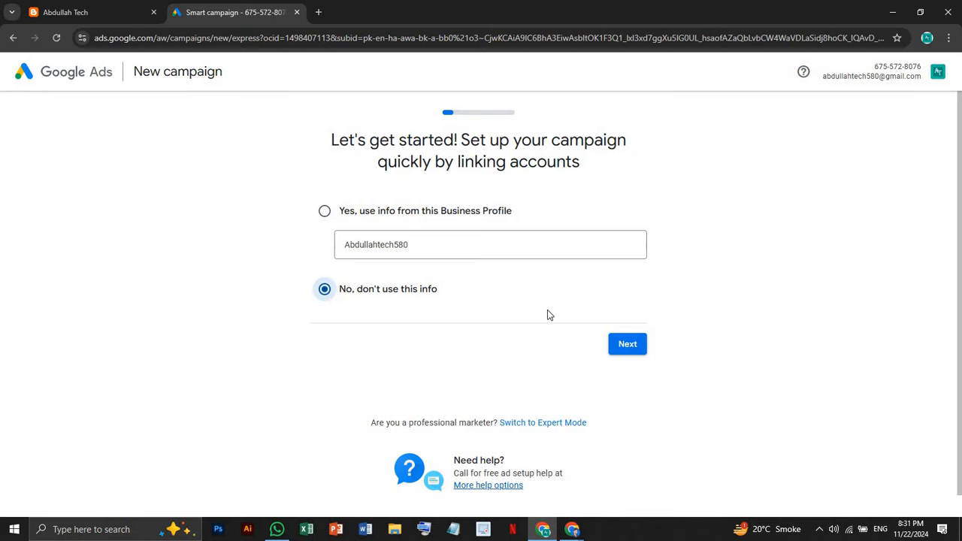
left_click(325, 211)
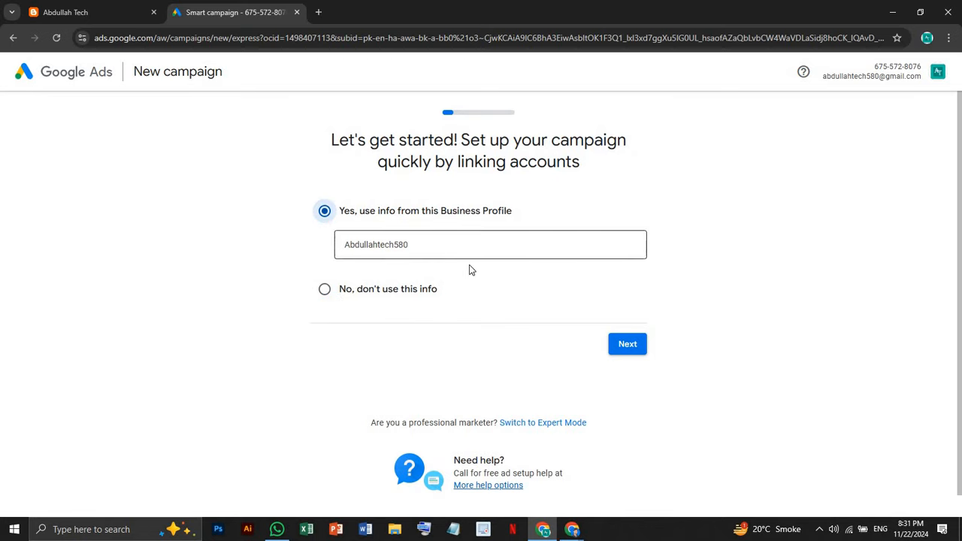
left_click(624, 342)
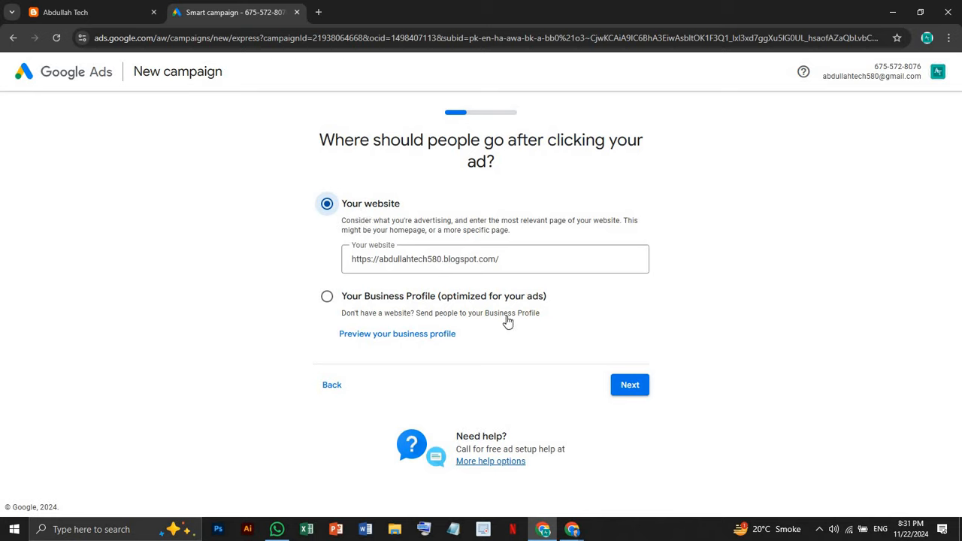
Confirm abdullahtech580.blogspot.com as the website for the ad and have it scanned
left_click(516, 257)
left_click_drag(516, 257, 282, 262)
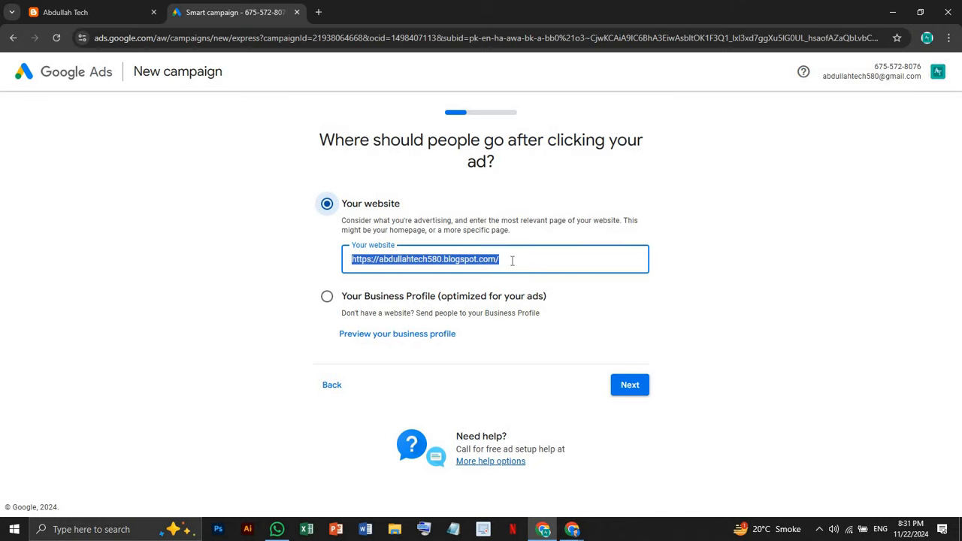
left_click(629, 384)
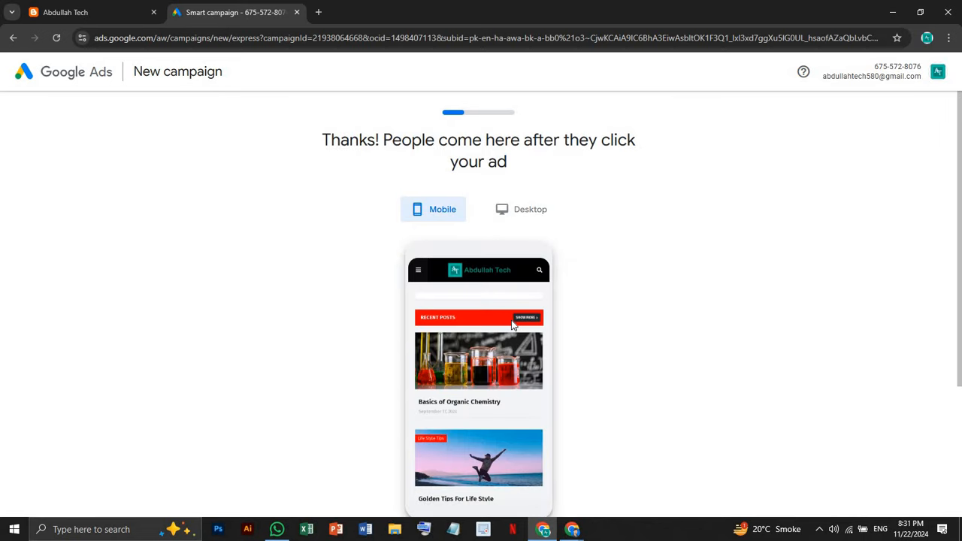
Review the landing page in mobile and desktop previews, then accept it
scroll(512, 329, "down", 1)
scroll(512, 328, "up", 1)
scroll(556, 284, "down", 2)
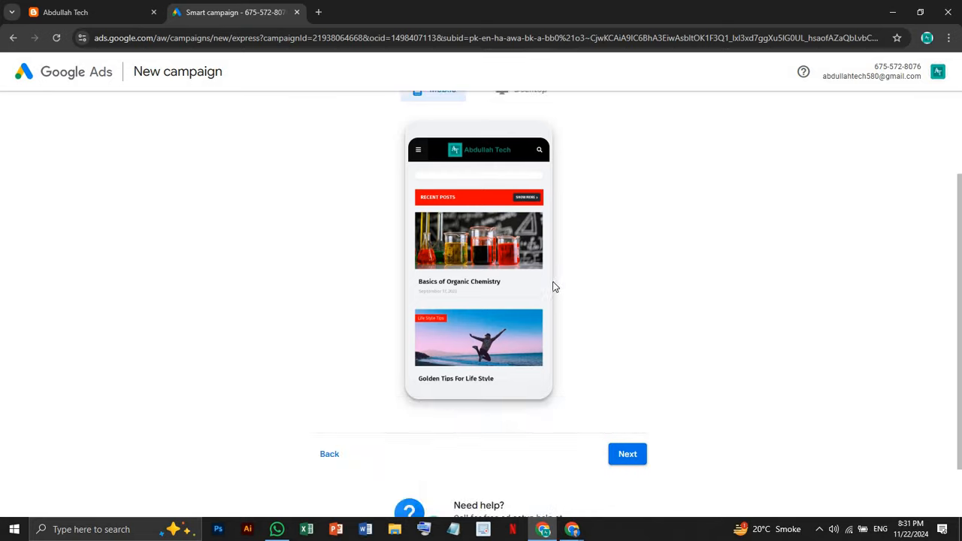
scroll(526, 301, "up", 2)
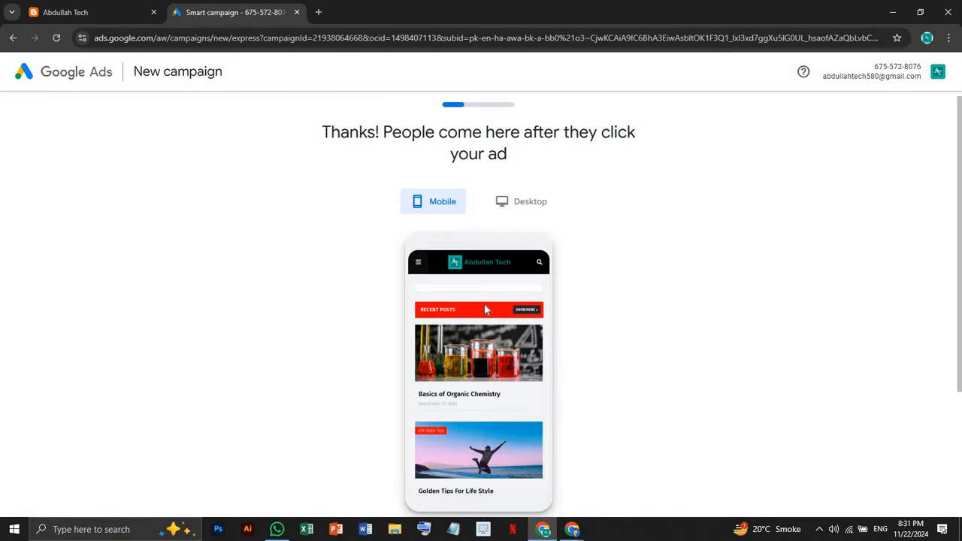
left_click(519, 204)
scroll(472, 301, "down", 2)
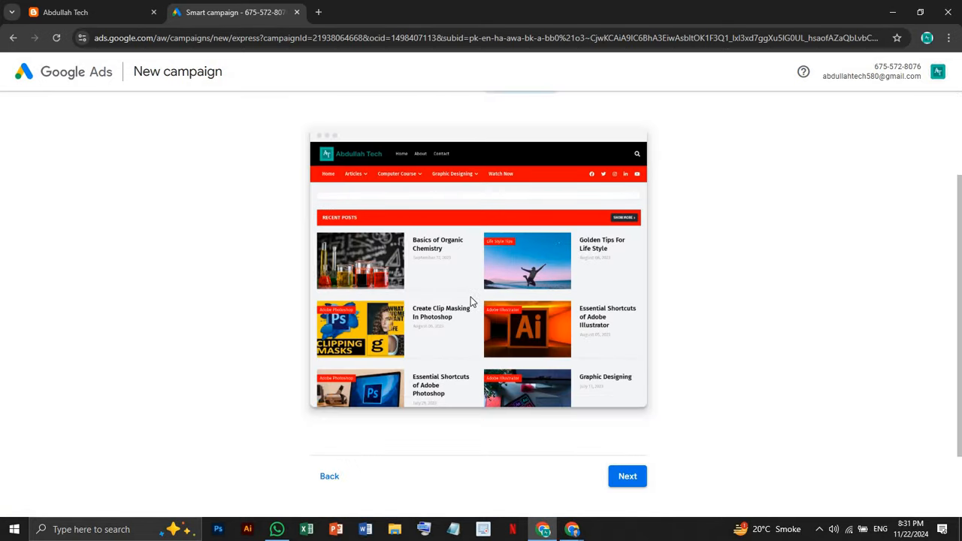
scroll(471, 300, "down", 1)
scroll(462, 275, "up", 3)
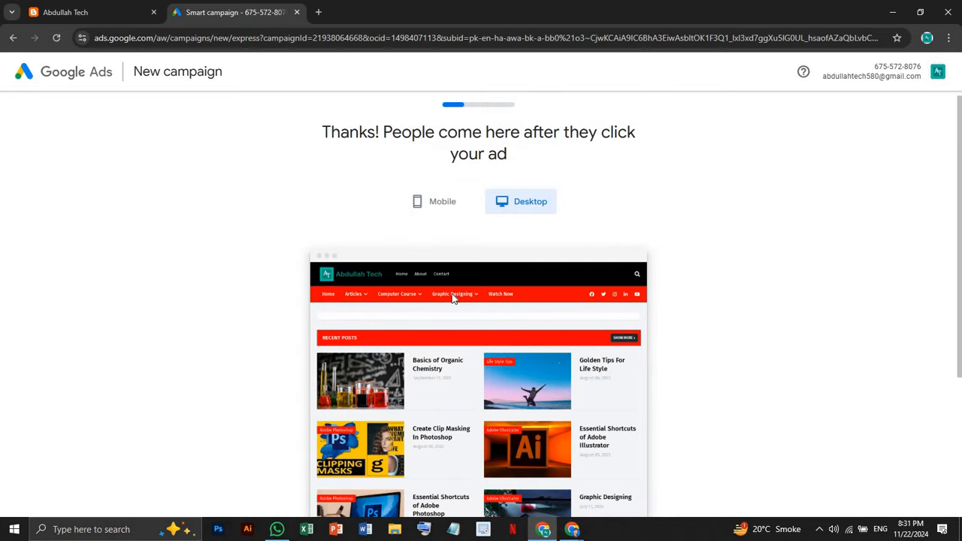
scroll(526, 315, "down", 2)
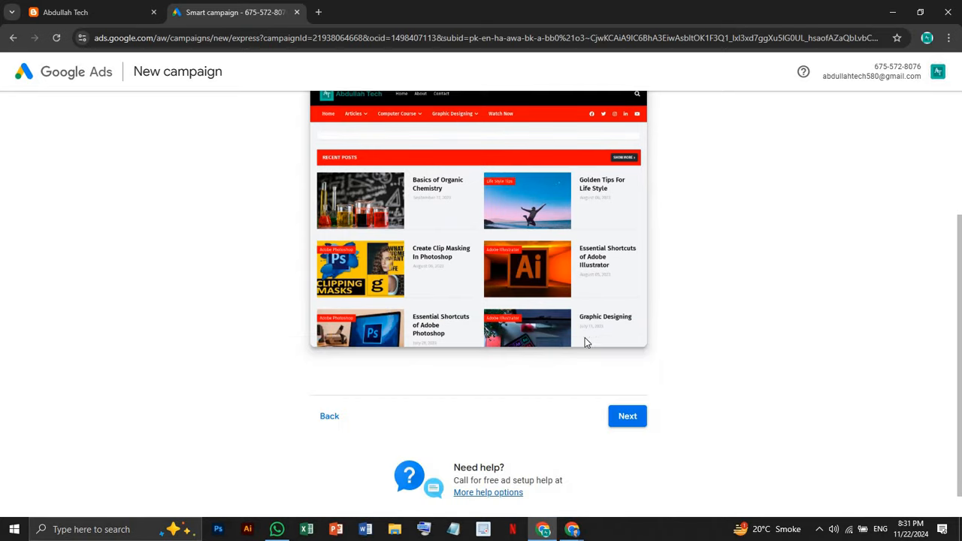
left_click(625, 418)
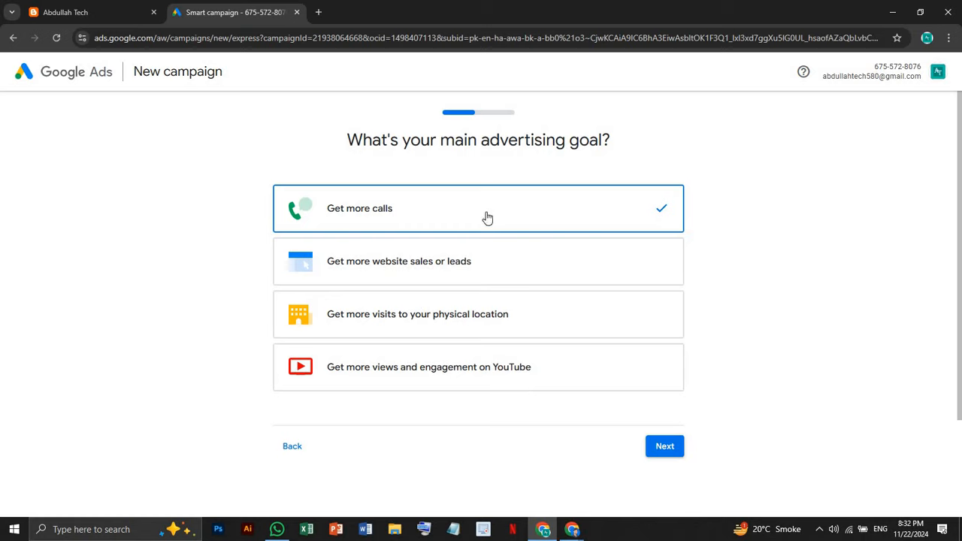
Compare the calls, sales or leads, location visits and YouTube goals, then settle on website sales or leads
left_click(542, 276)
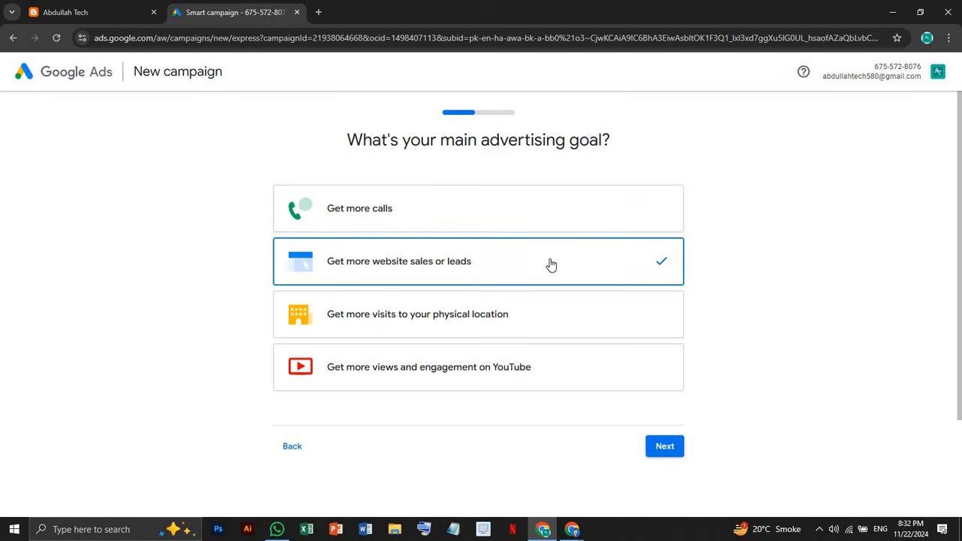
left_click(434, 324)
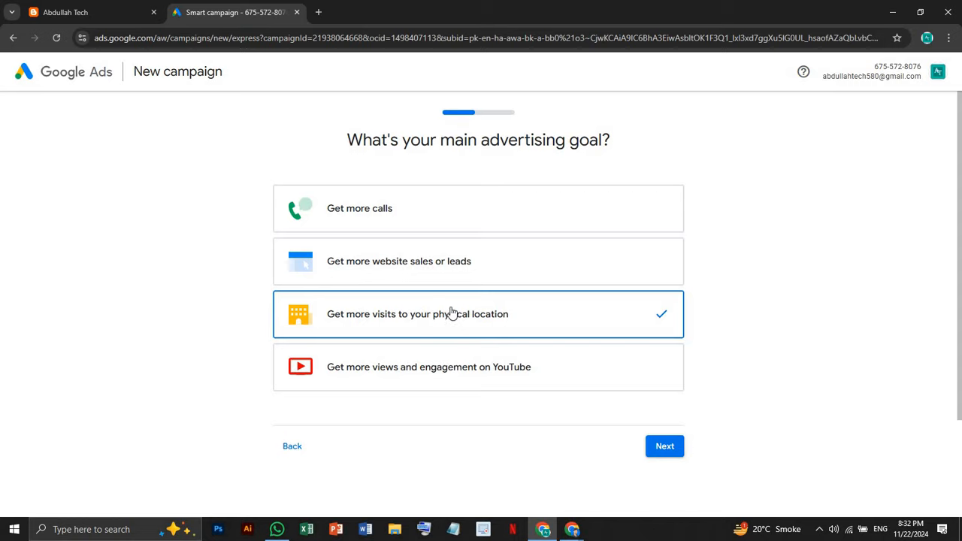
left_click(587, 365)
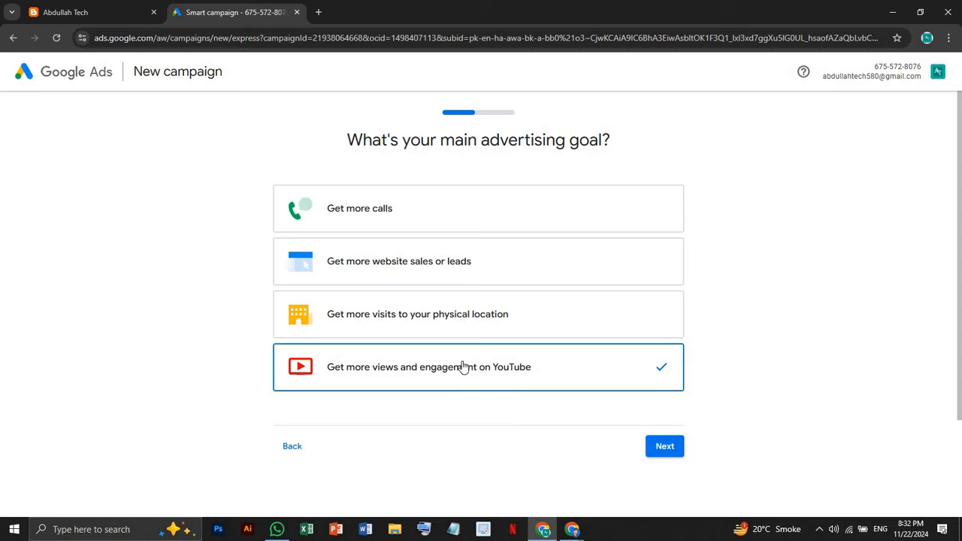
left_click(437, 220)
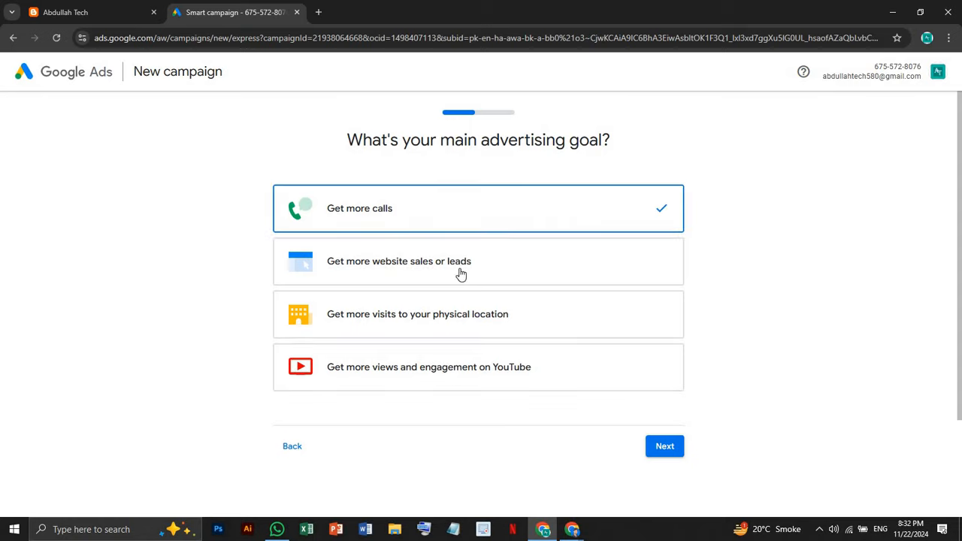
left_click(464, 275)
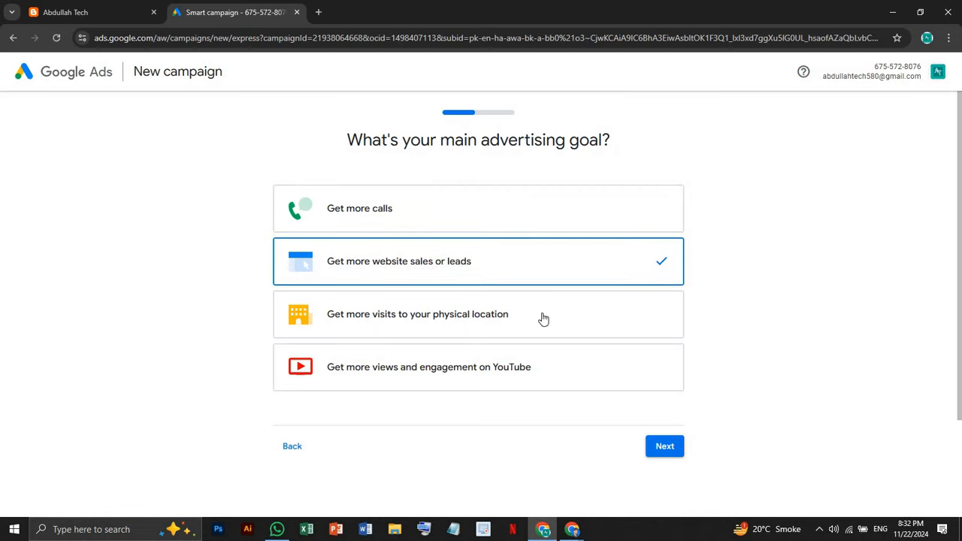
left_click(408, 319)
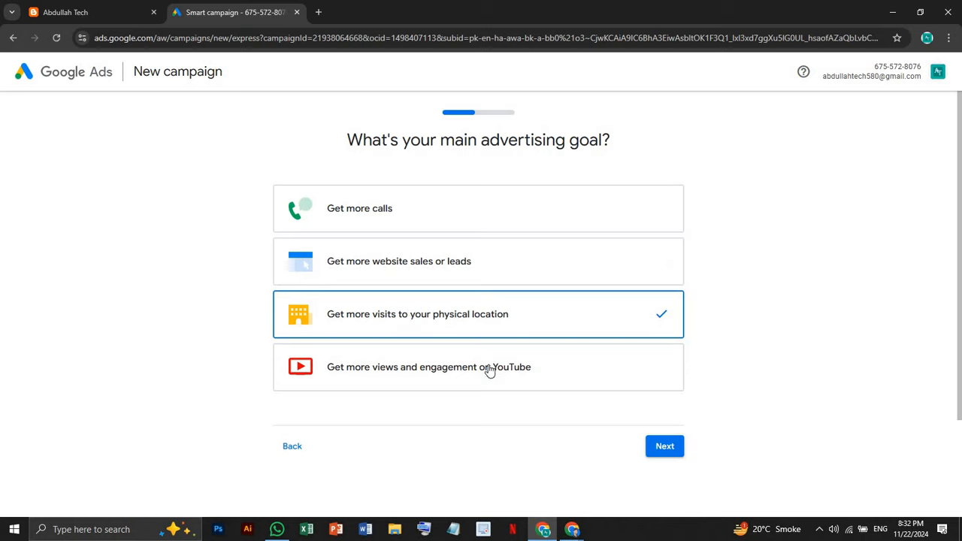
left_click(444, 365)
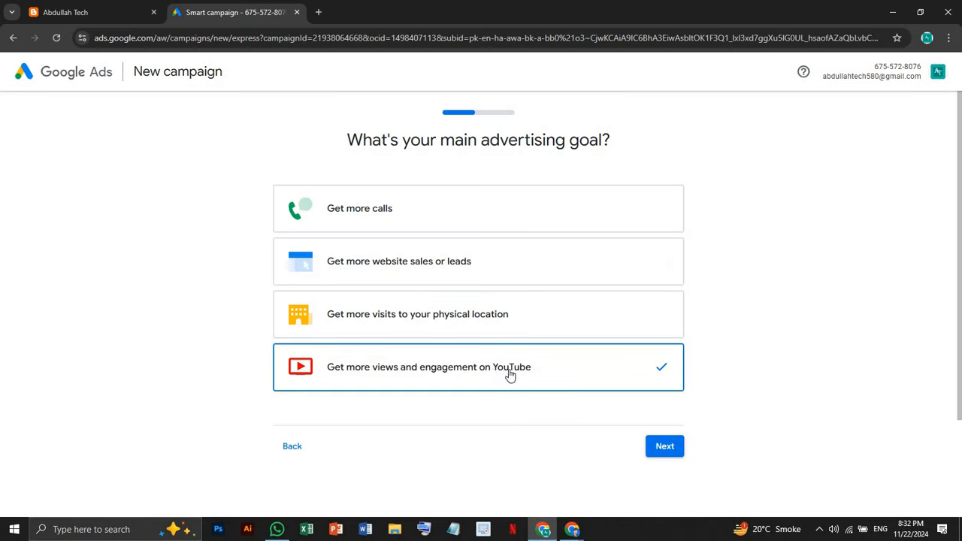
left_click(465, 212)
left_click(463, 269)
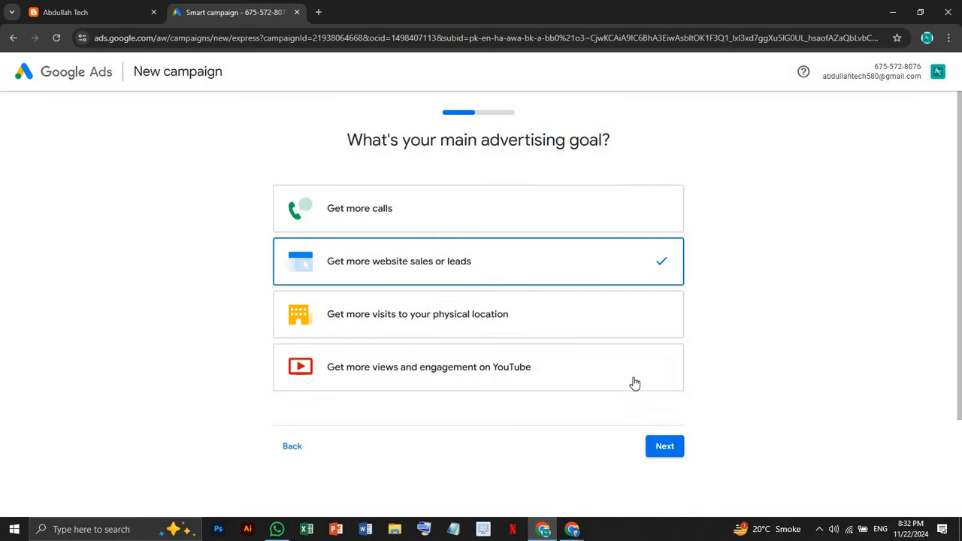
left_click(661, 448)
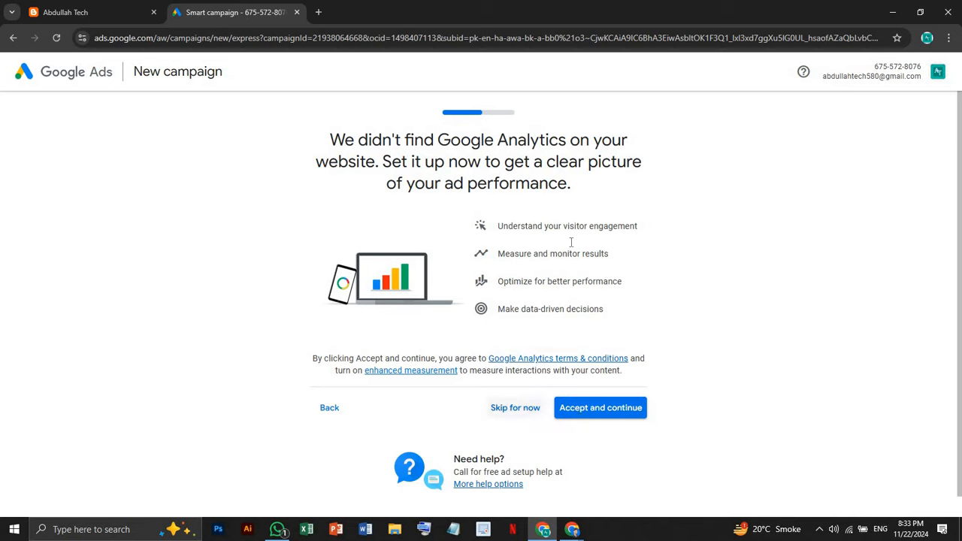
Go over the listed Google Analytics benefits, then accept the Analytics setup
left_click_drag(500, 228, 640, 241)
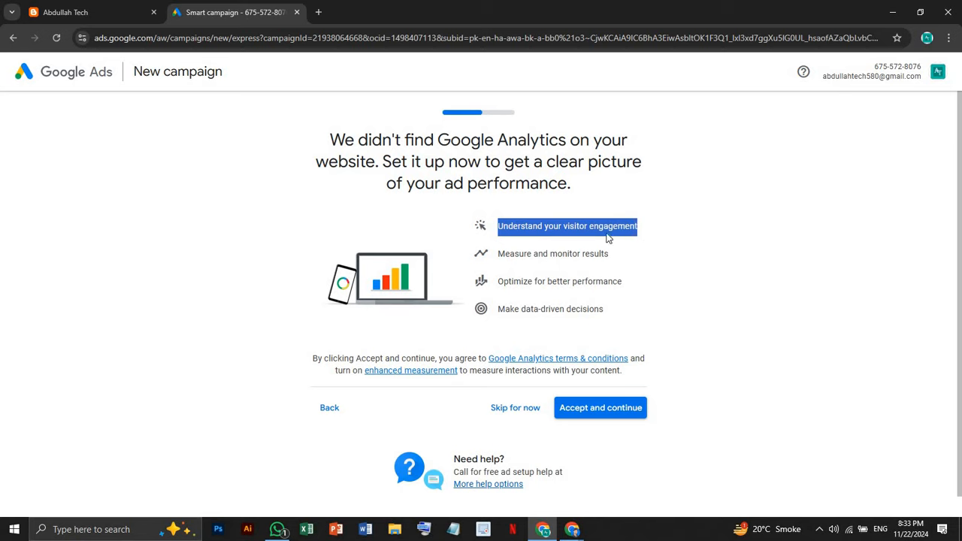
left_click(554, 226)
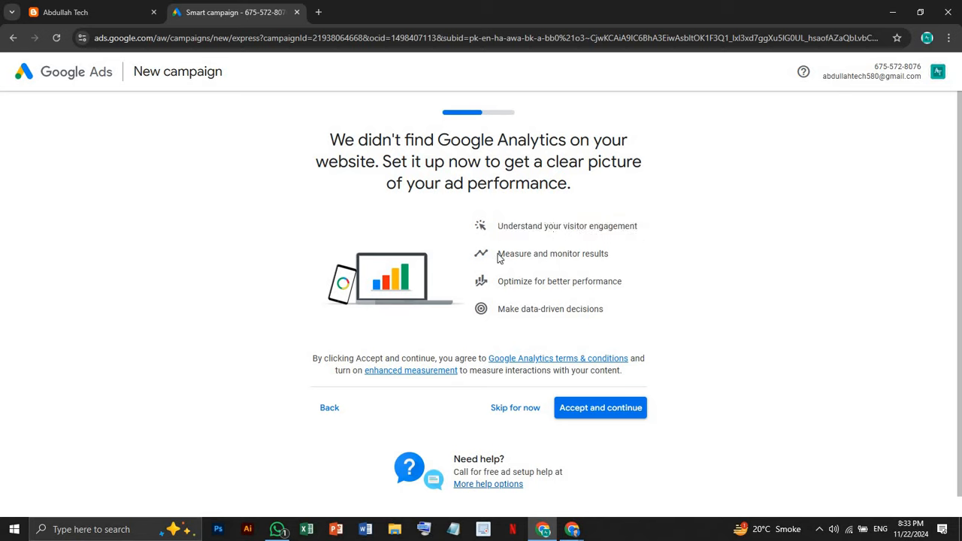
left_click_drag(499, 254, 618, 257)
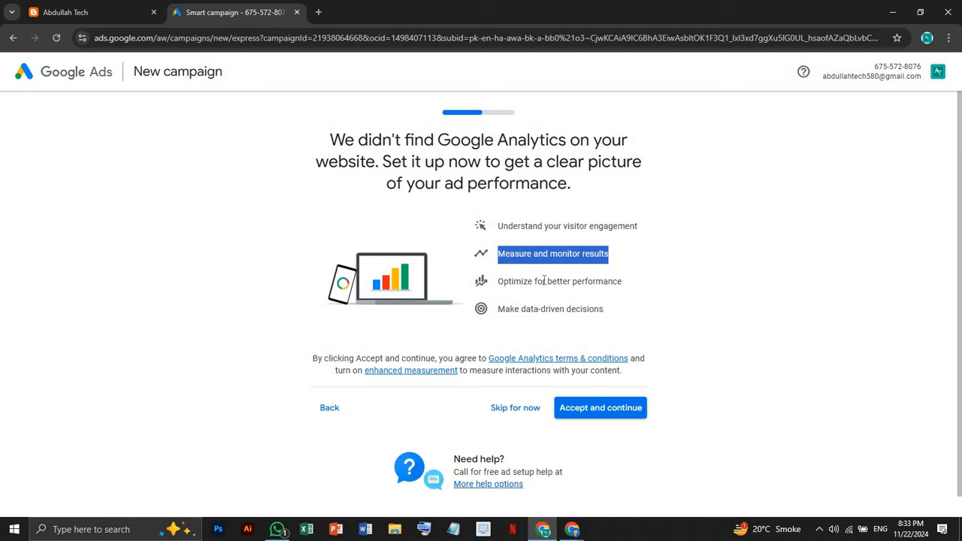
left_click(512, 282)
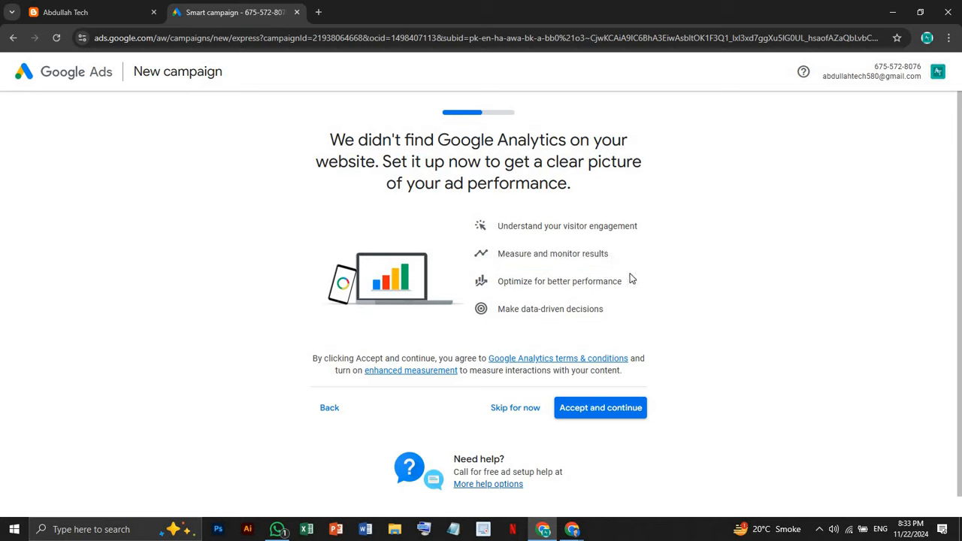
triple_click(632, 281)
left_click(553, 281)
left_click_drag(498, 309, 601, 321)
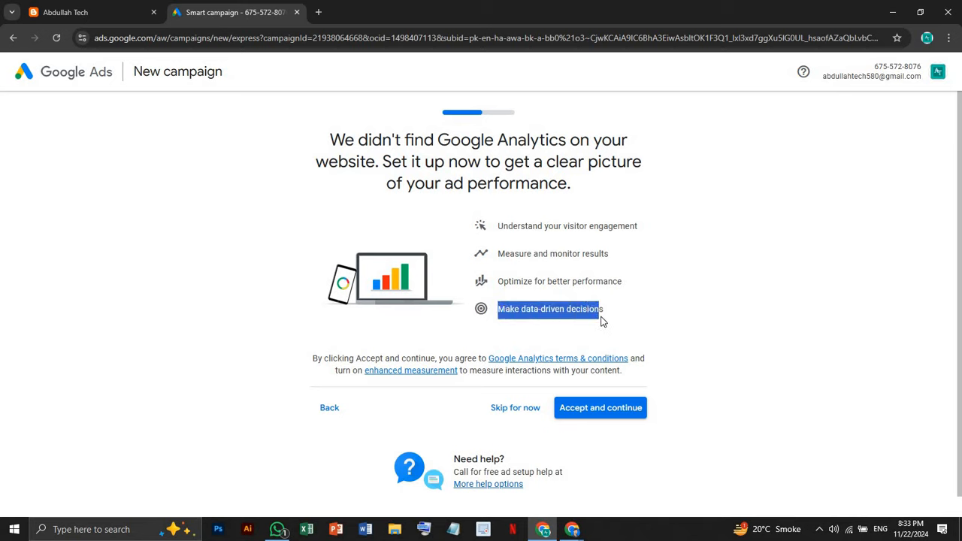
left_click(606, 414)
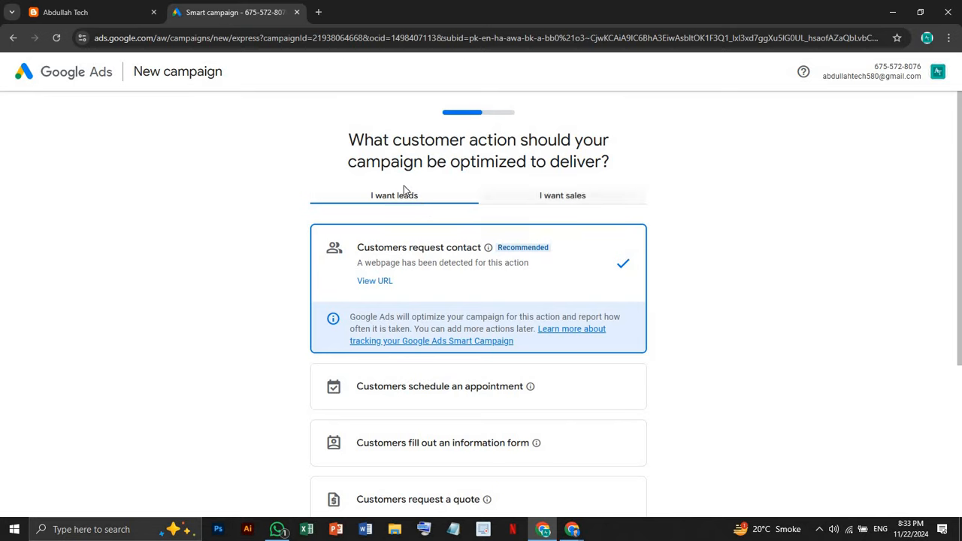
scroll(447, 201, "down", 1)
scroll(447, 202, "up", 1)
scroll(404, 222, "down", 2)
scroll(405, 222, "up", 2)
scroll(430, 269, "down", 1)
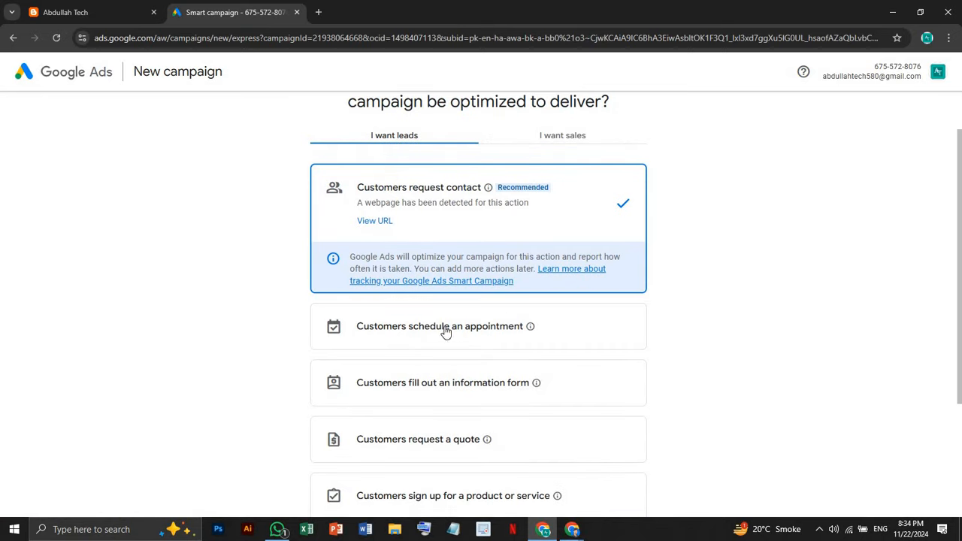
scroll(445, 332, "down", 3)
scroll(453, 356, "up", 3)
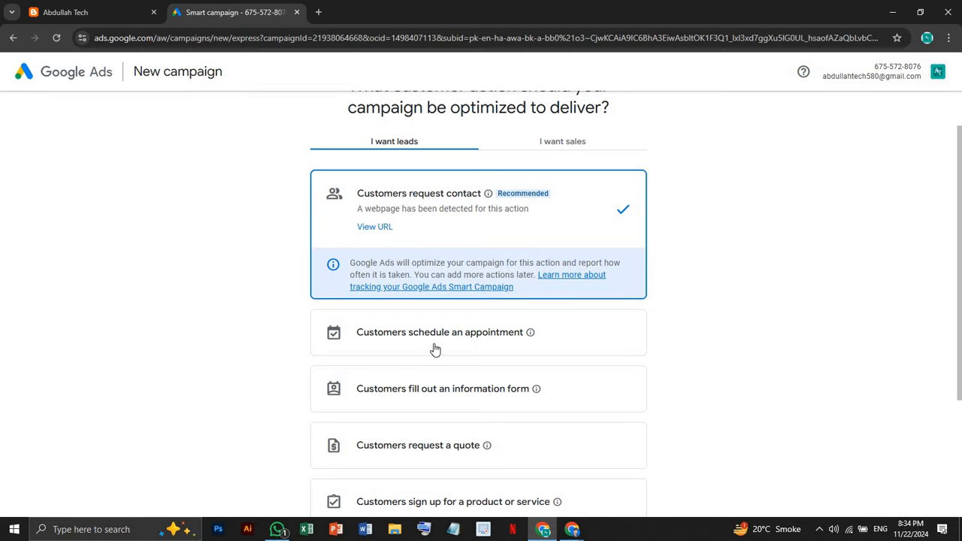
scroll(434, 346, "down", 1)
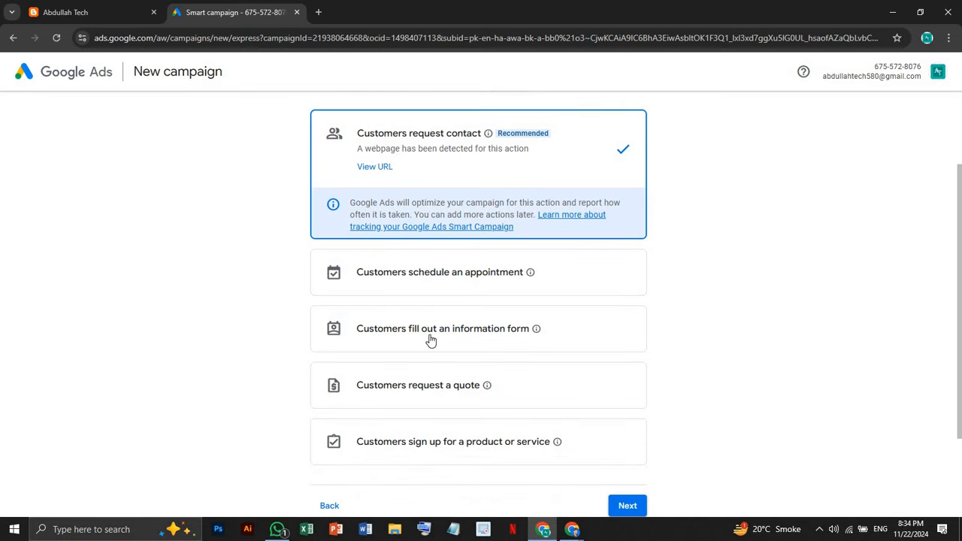
left_click(431, 340)
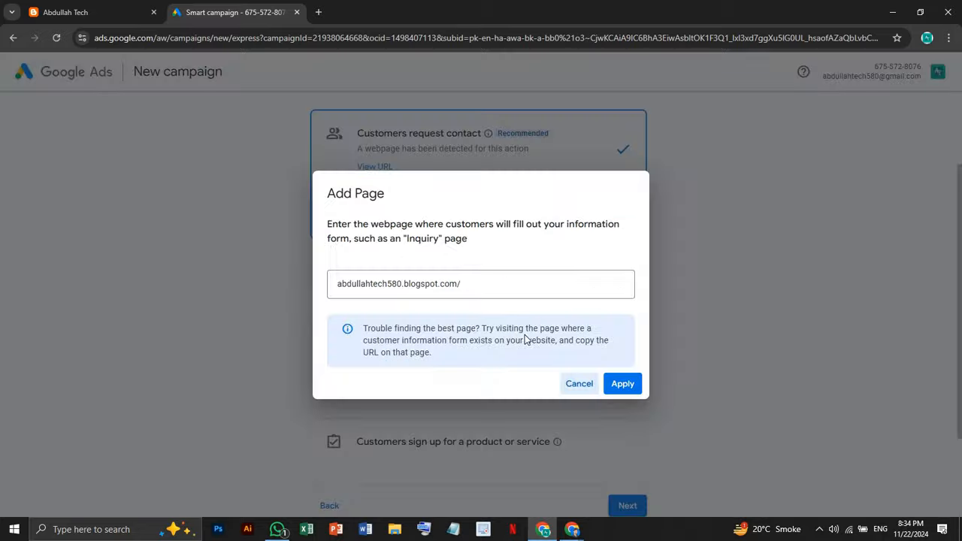
left_click(579, 383)
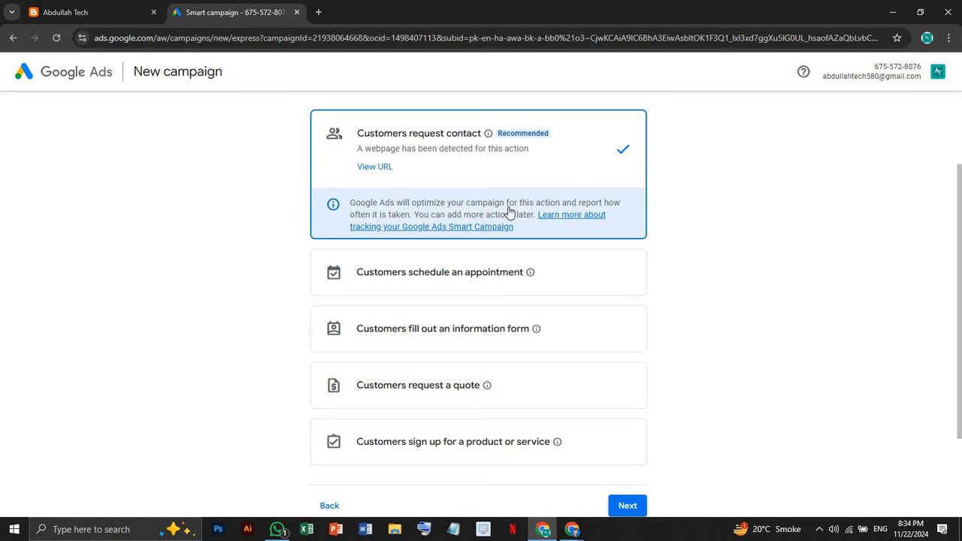
scroll(505, 211, "up", 2)
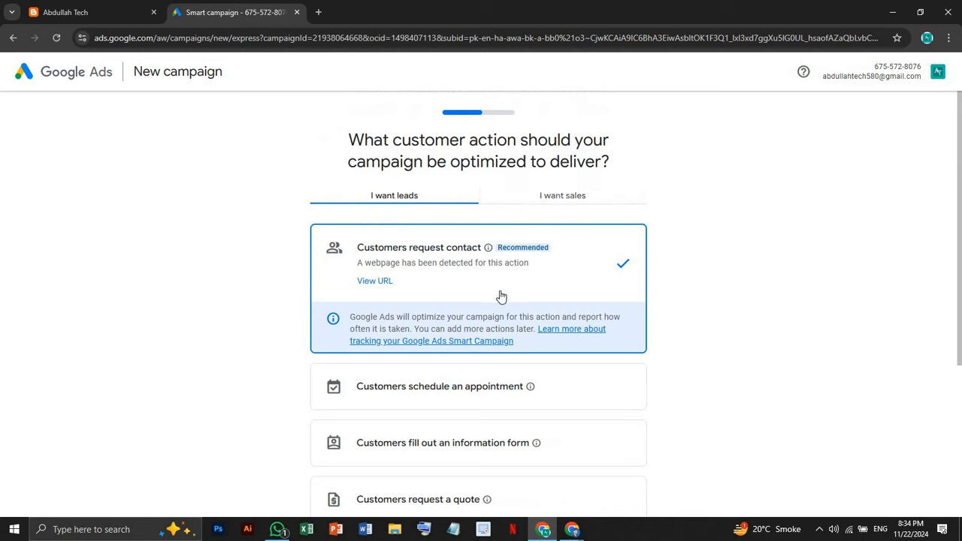
Look over the blog in its own tab and come back to the campaign setup
left_click(35, 9)
scroll(354, 230, "down", 3)
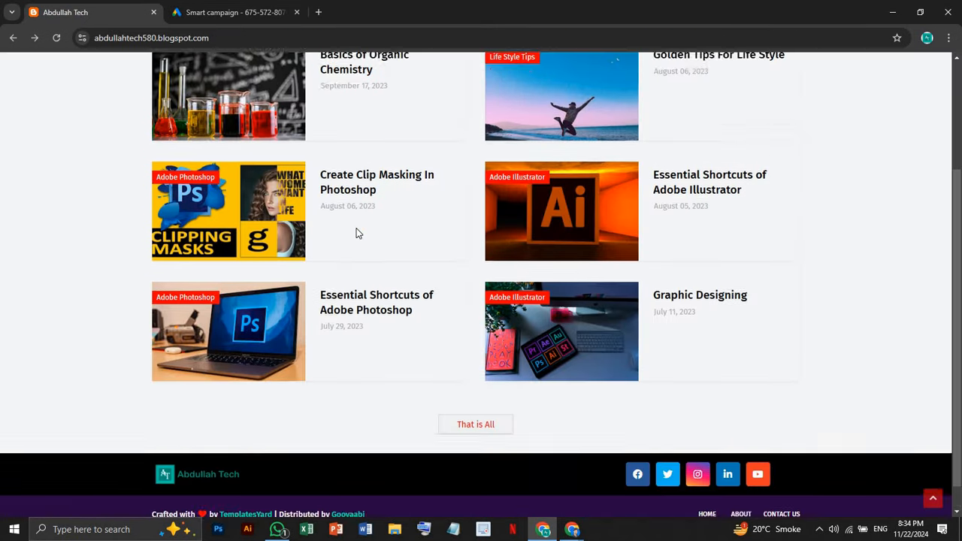
scroll(357, 233, "up", 5)
left_click(270, 10)
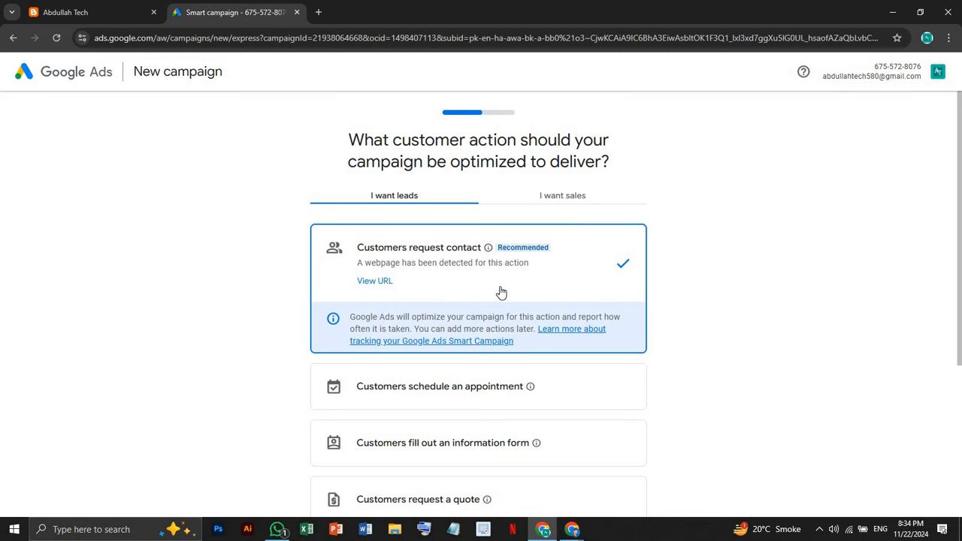
Compare 'I want sales' with 'I want leads', keeping leads with Customers request contact
scroll(500, 292, "down", 2)
scroll(501, 292, "up", 2)
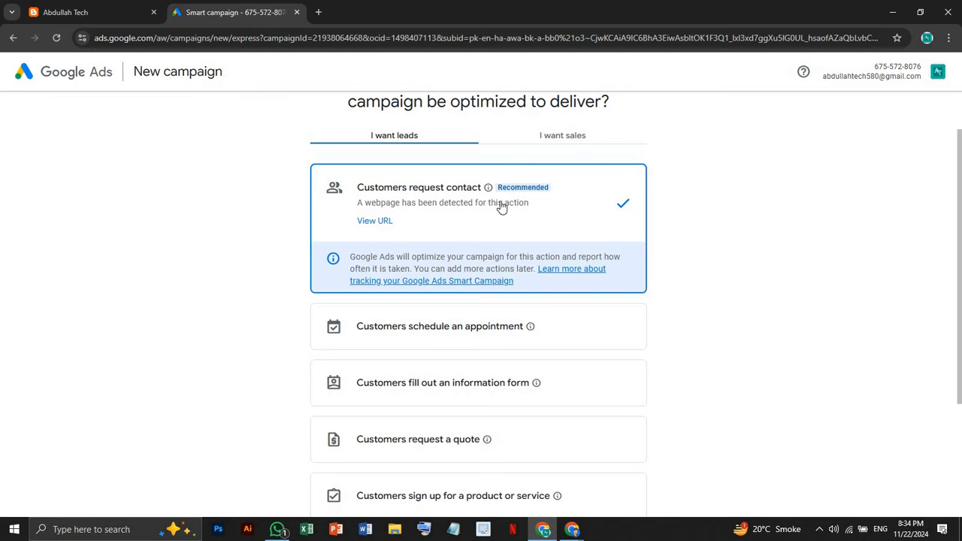
left_click(568, 143)
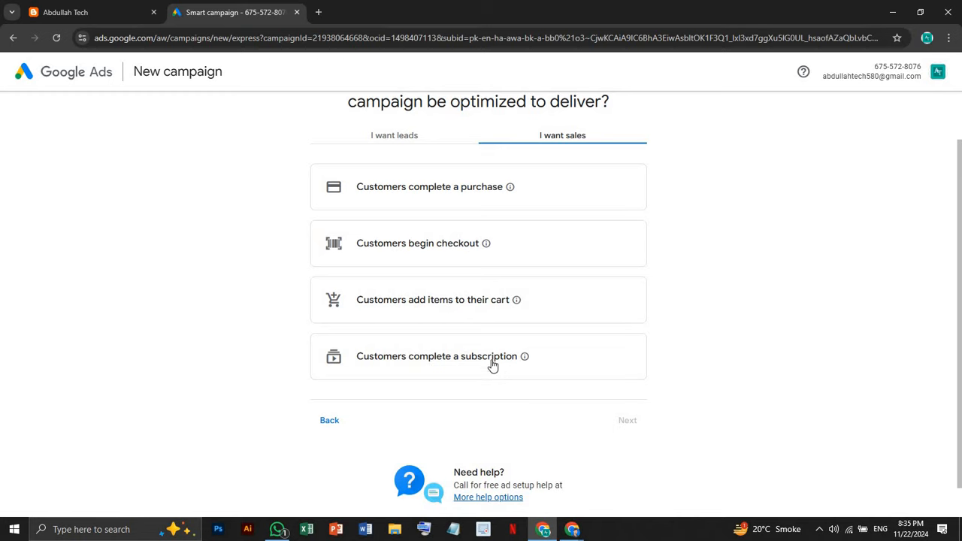
scroll(487, 361, "up", 1)
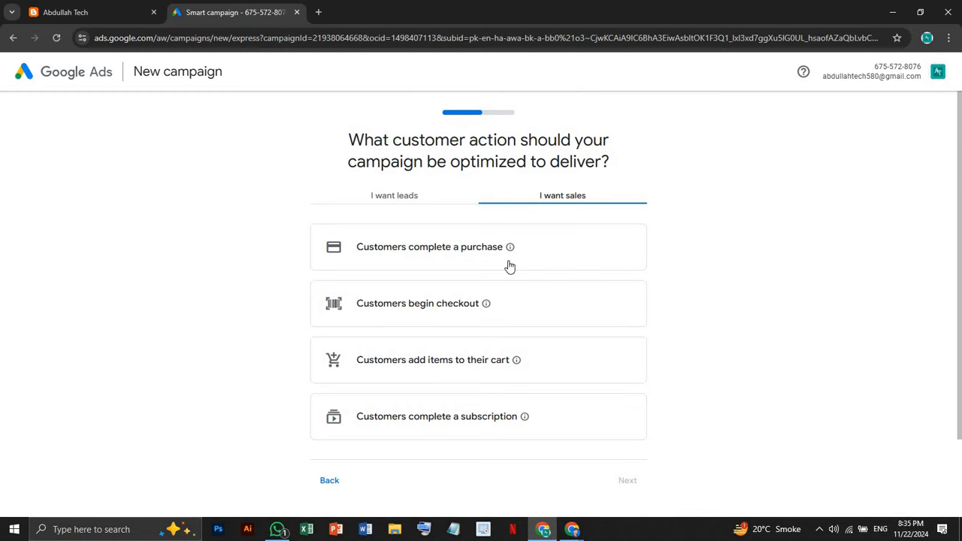
left_click(441, 200)
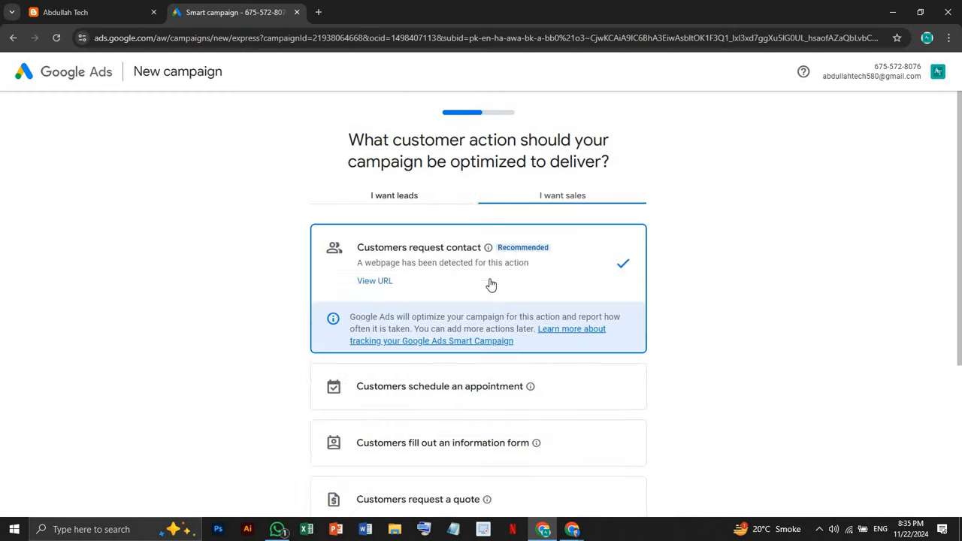
scroll(496, 316, "down", 3)
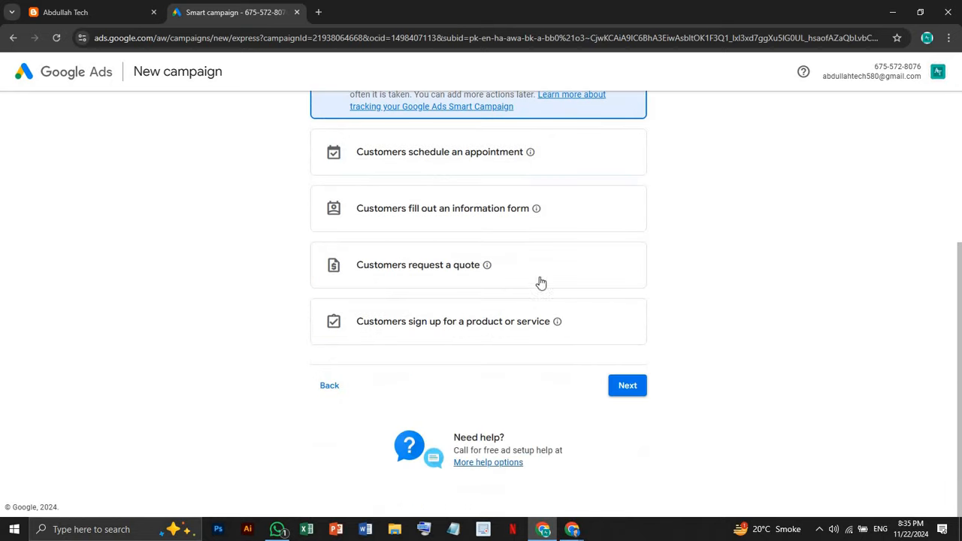
left_click(627, 391)
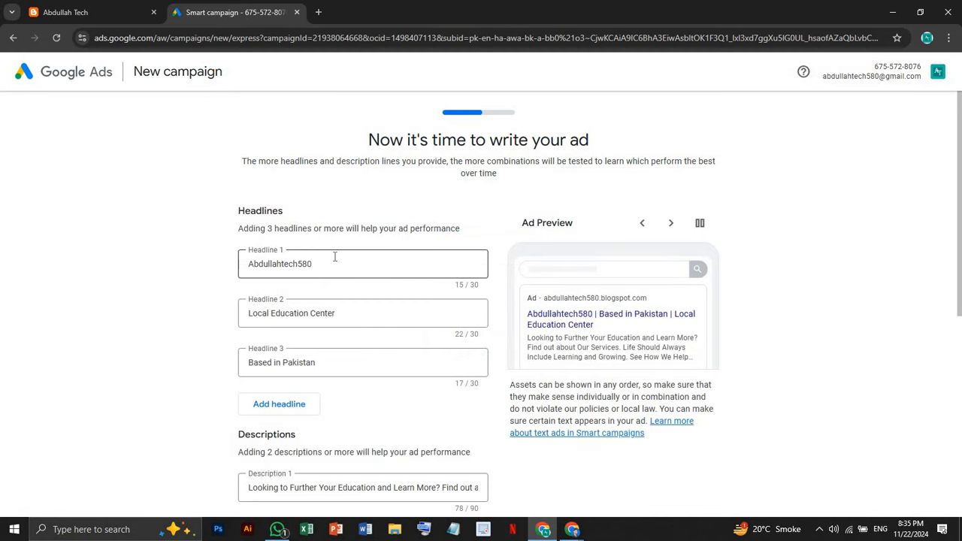
Scroll through the prefilled ad text, then open a new browser tab
scroll(333, 256, "down", 1)
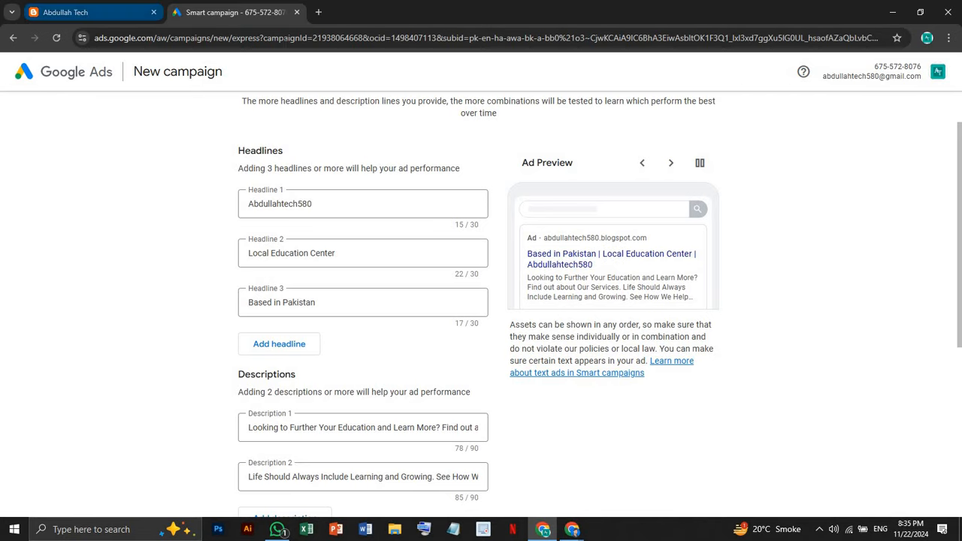
left_click(315, 10)
Search Google for 'google ad', then go back to the ad headlines in Google Ads
left_click(334, 244)
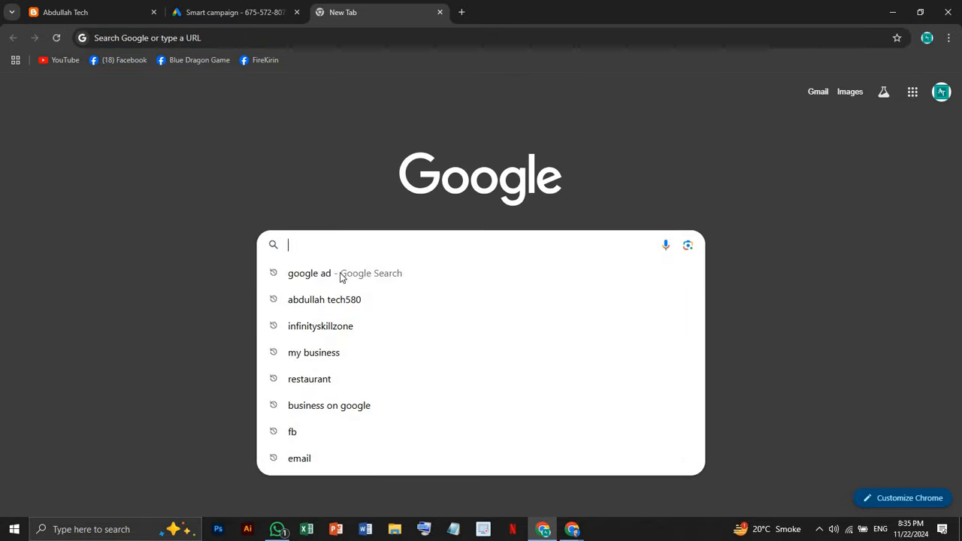
left_click(342, 275)
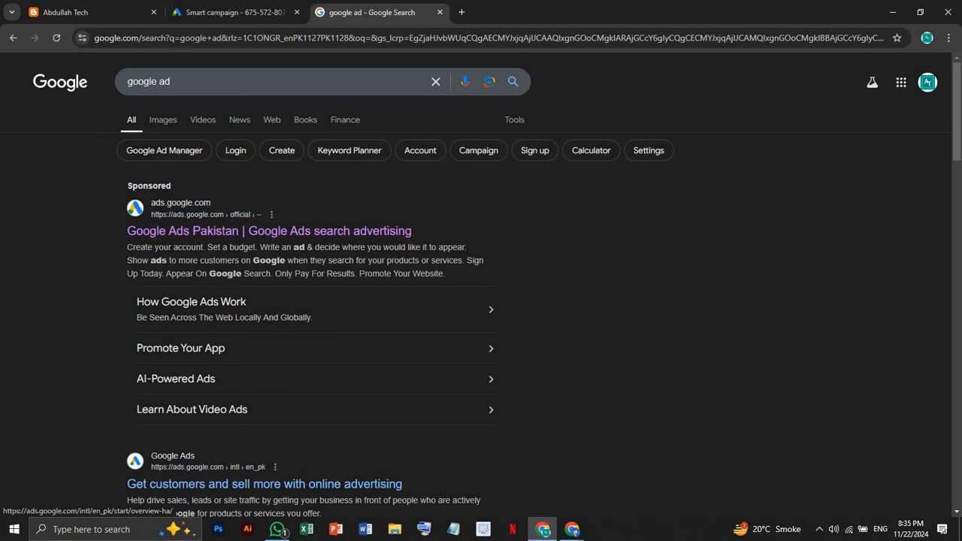
left_click(237, 15)
left_click(314, 206)
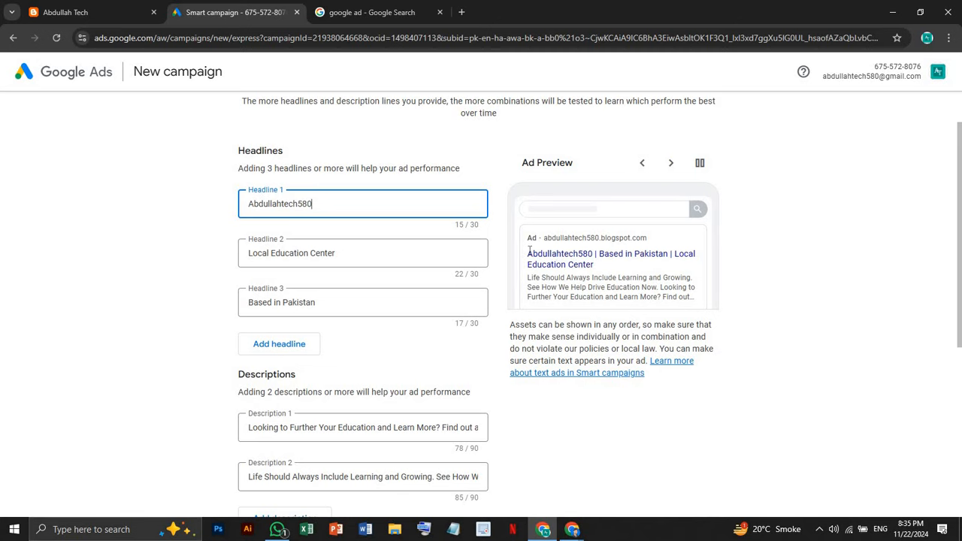
left_click_drag(529, 251, 630, 271)
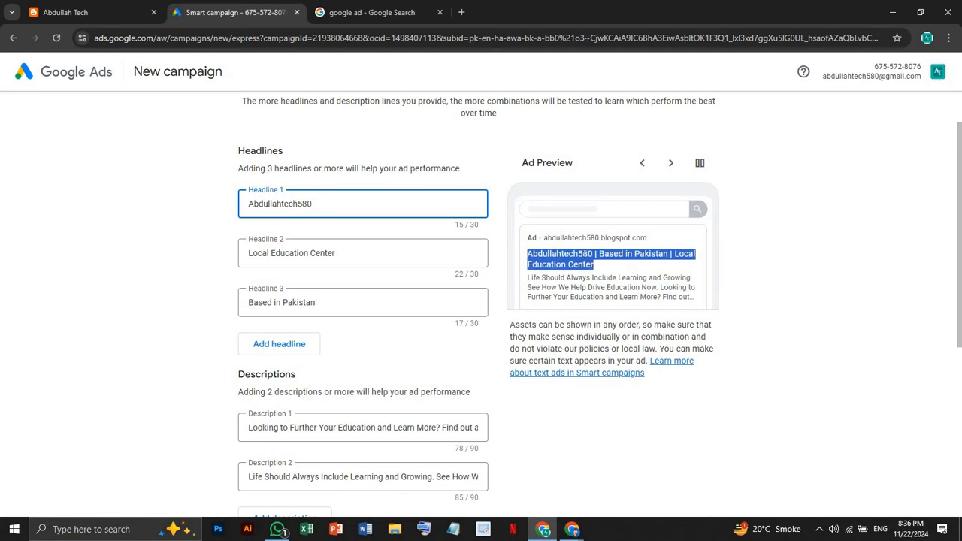
Browse the 'google ad' search results, then return to the Smart campaign tab
left_click(489, 226)
left_click(353, 12)
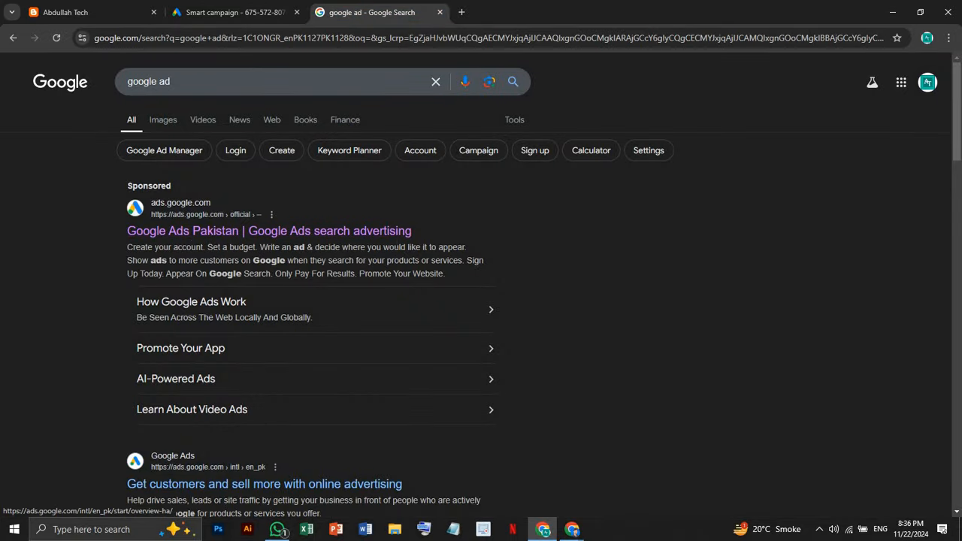
scroll(326, 309, "down", 3)
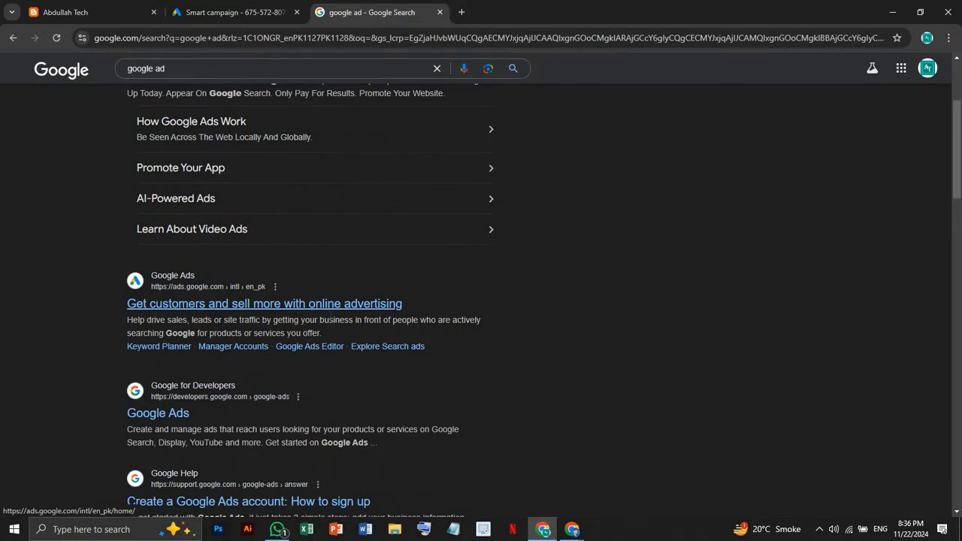
scroll(327, 309, "down", 3)
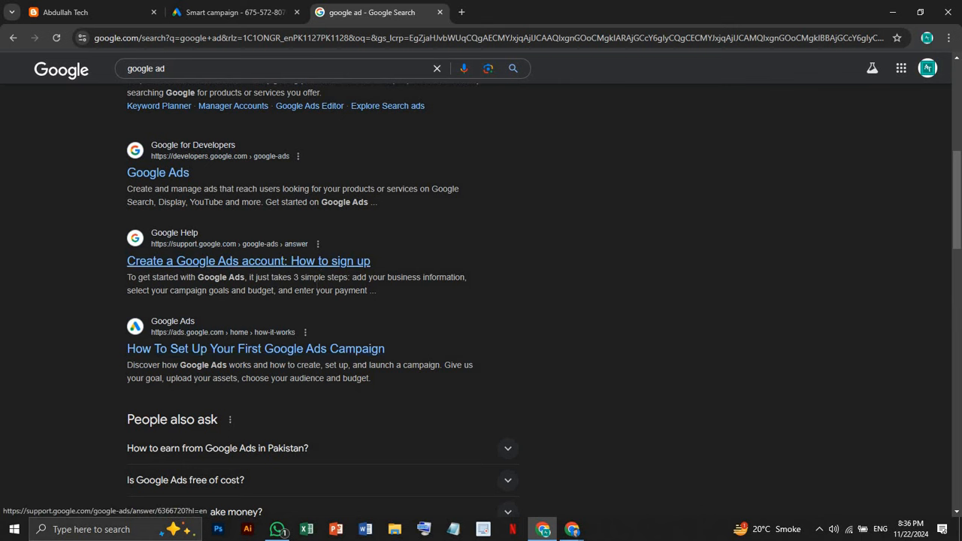
scroll(226, 259, "down", 2)
scroll(263, 236, "up", 10)
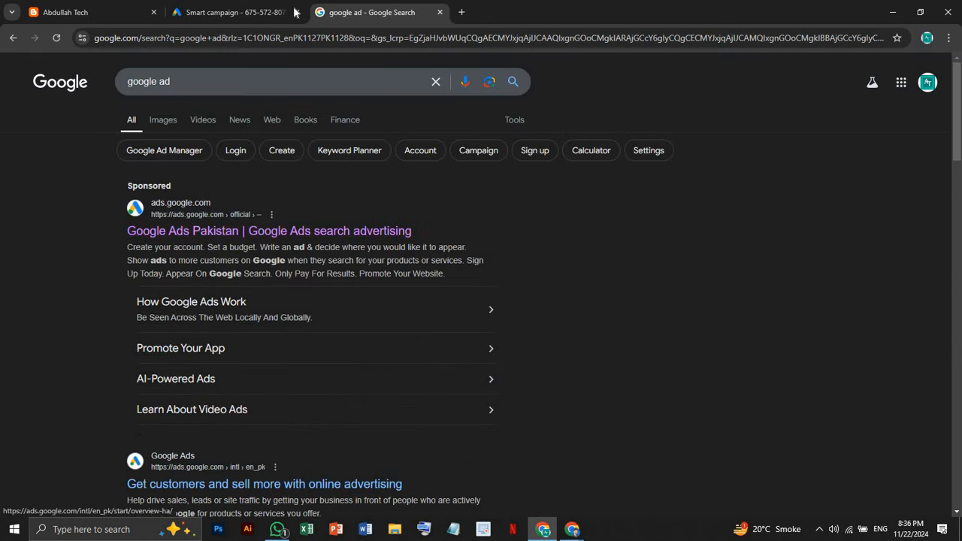
left_click(262, 15)
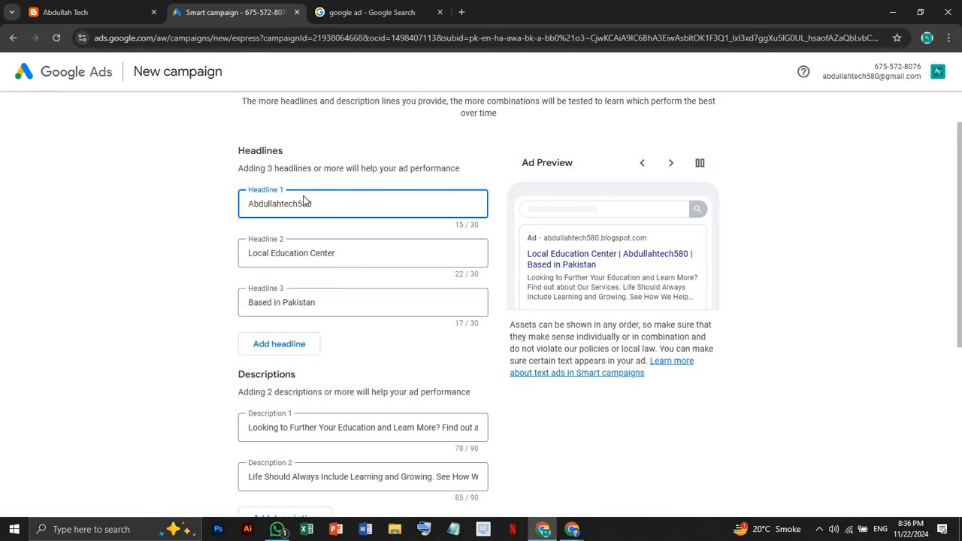
Start replacing Headline 1 with 'Graphic Designin', then accept the Abdullahtech580 suggestion instead
left_click_drag(323, 204, 244, 200)
key("BackSpace")
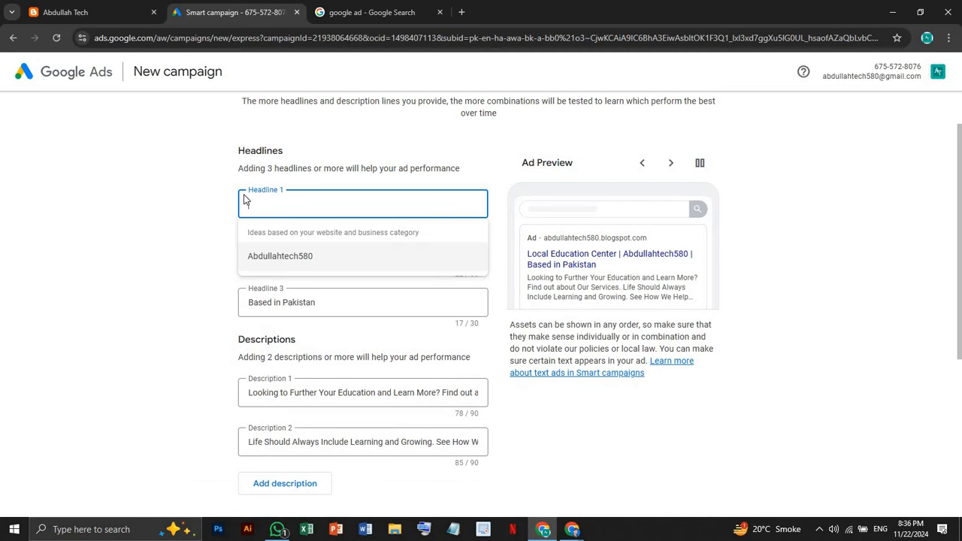
type("Gra")
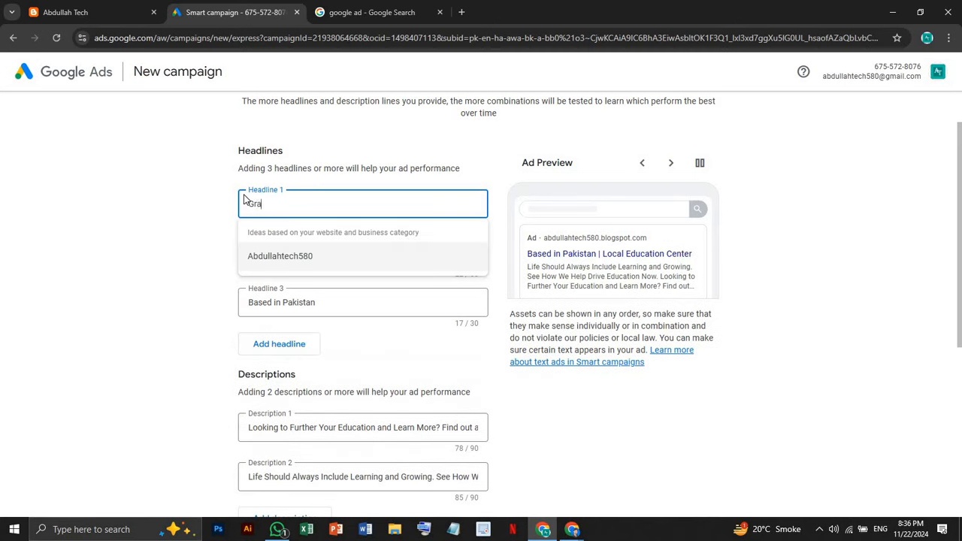
type("phic ")
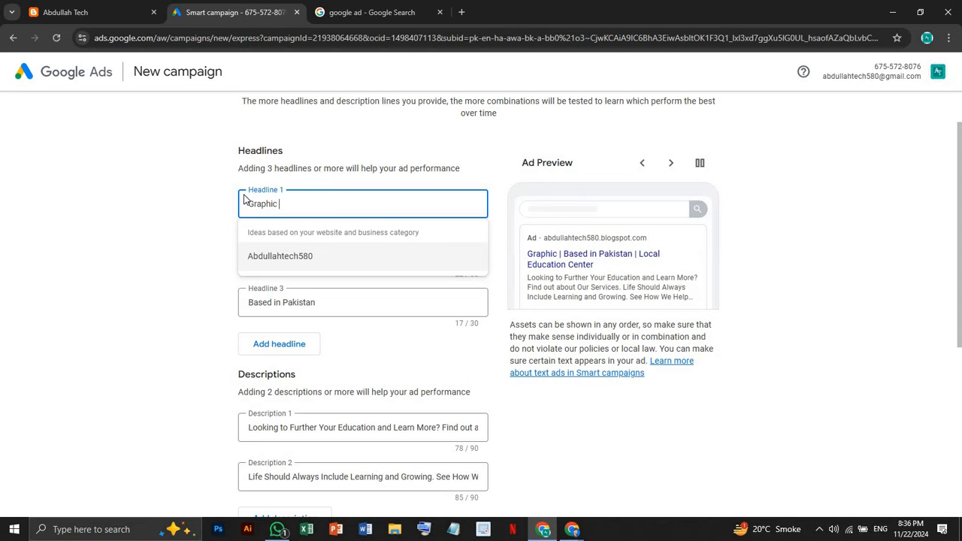
type("Designing")
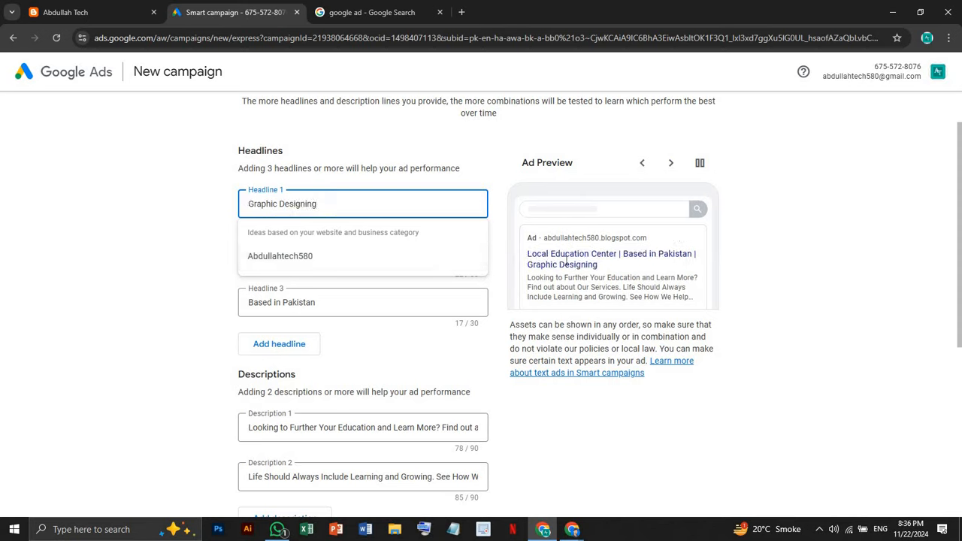
left_click(346, 259)
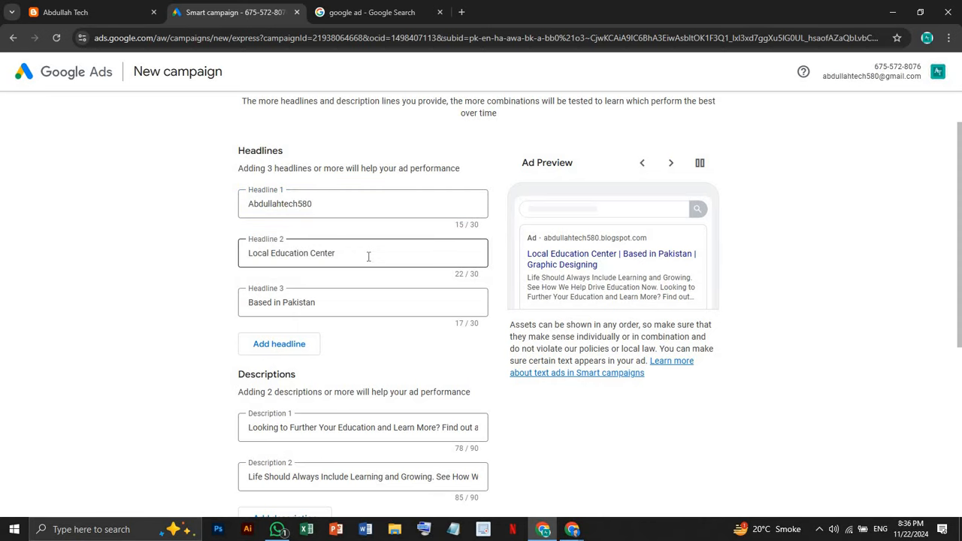
Delete 'Local Education Center' from Headline 2 and restore Headline 1 to Abdullahtech580
left_click(368, 256)
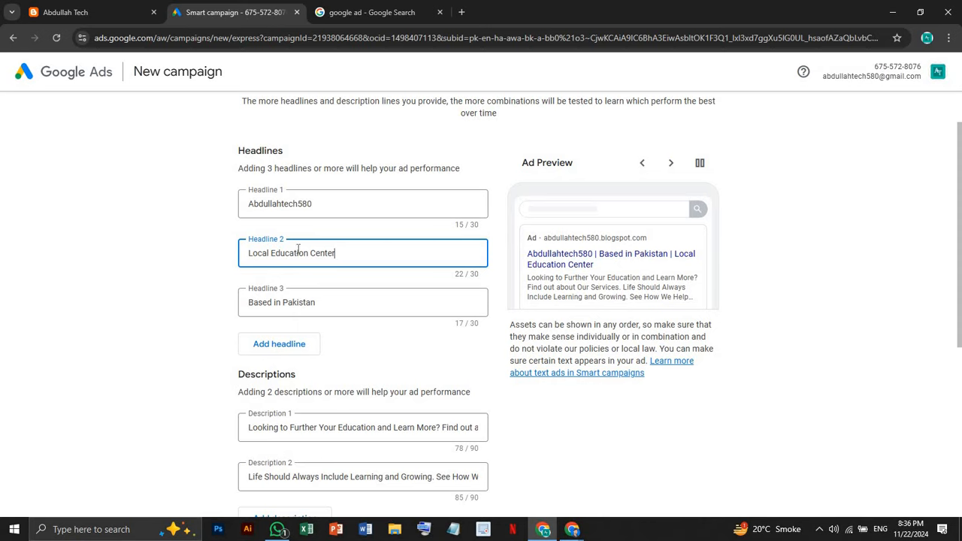
left_click_drag(336, 254, 238, 239)
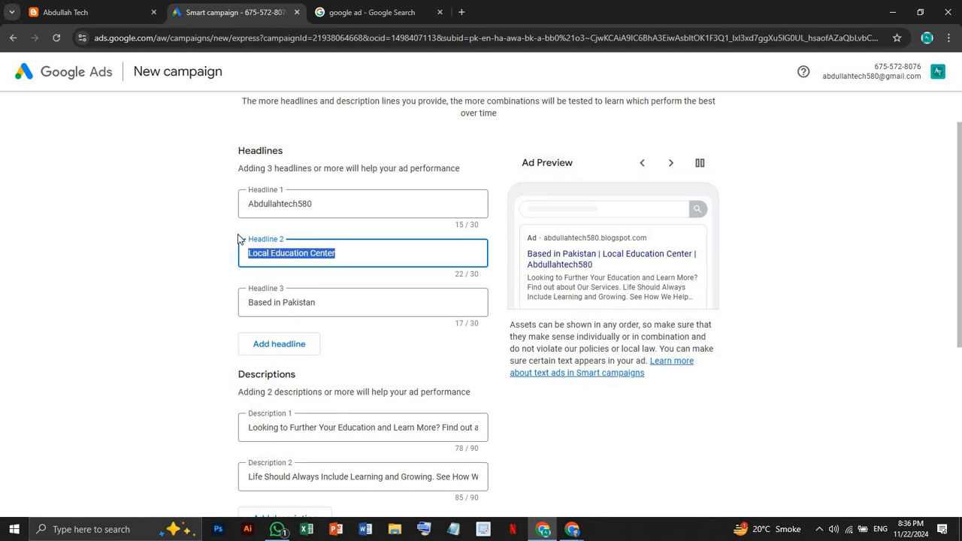
key("BackSpace")
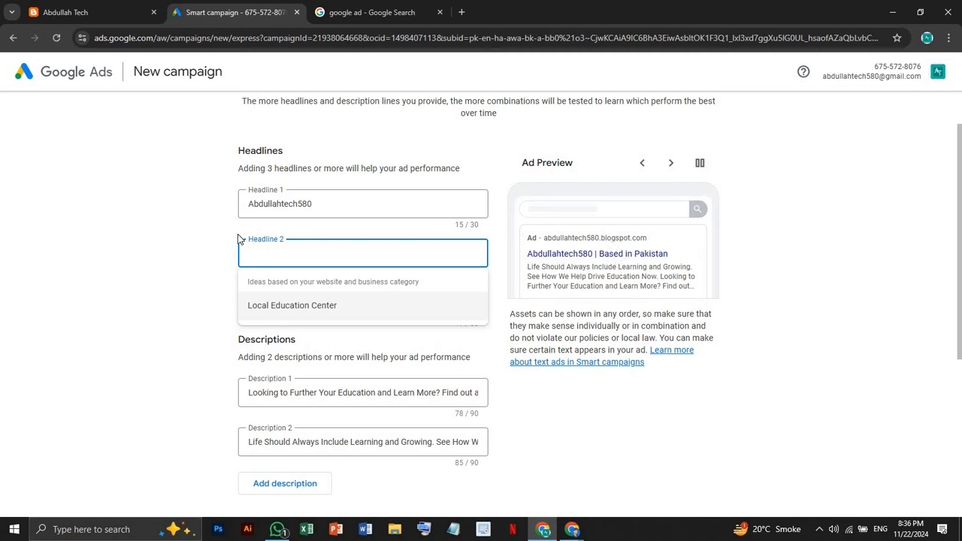
left_click(326, 205)
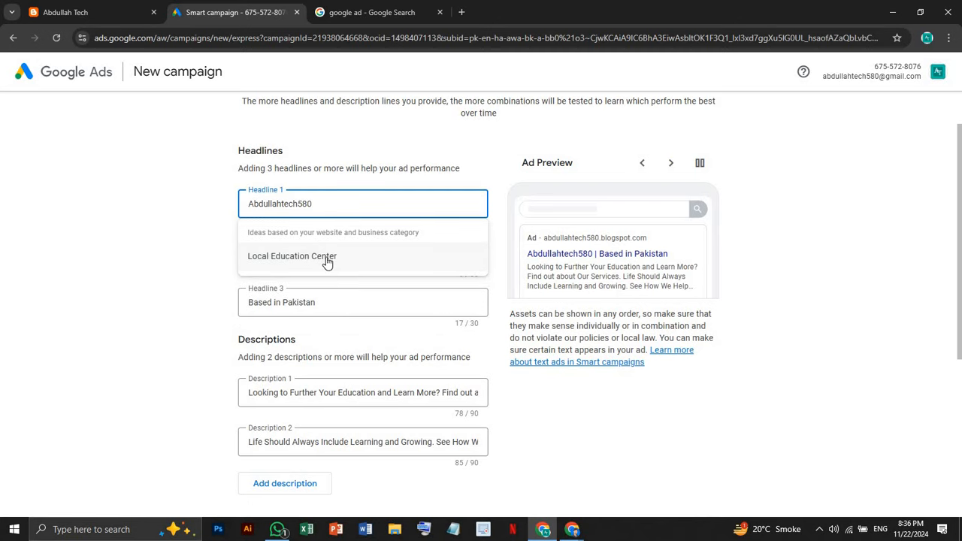
left_click(326, 259)
left_click_drag(349, 202, 239, 204)
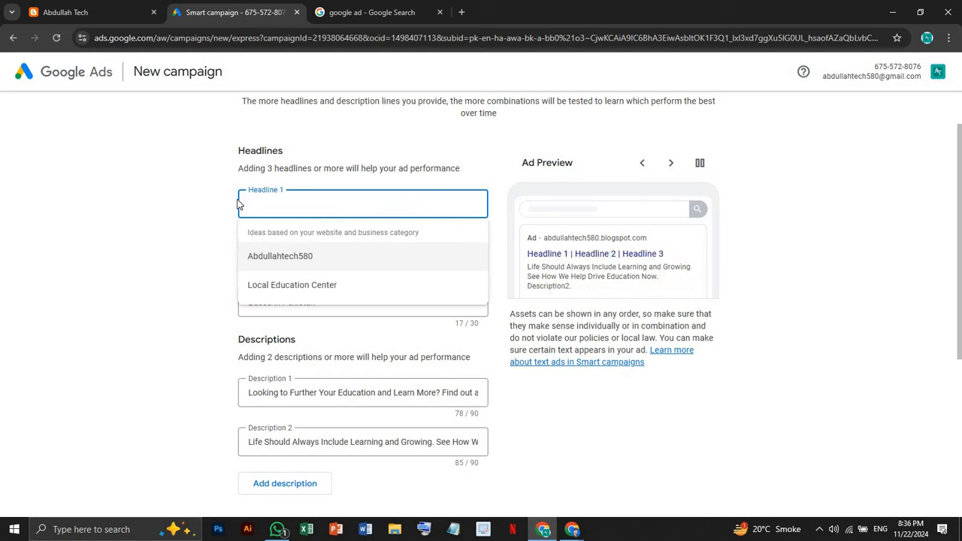
left_click(346, 260)
Retype Headline 1 as 'Graphic Designing'
left_click(338, 197)
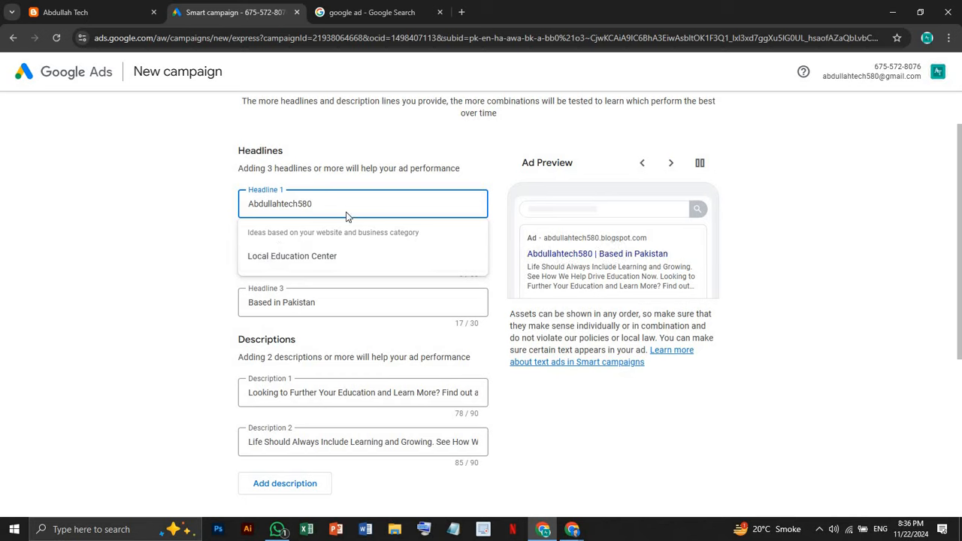
left_click_drag(312, 204, 248, 204)
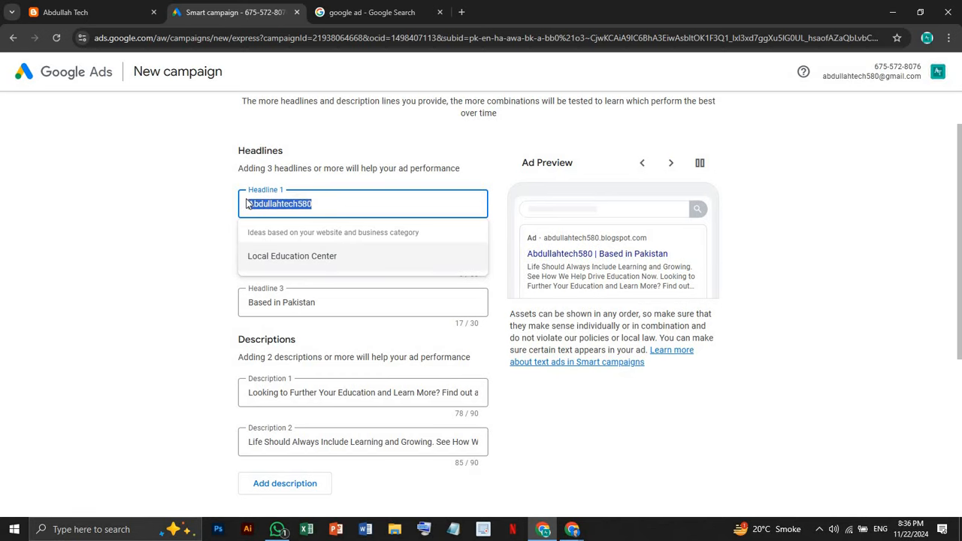
key("BackSpace")
type("Gr")
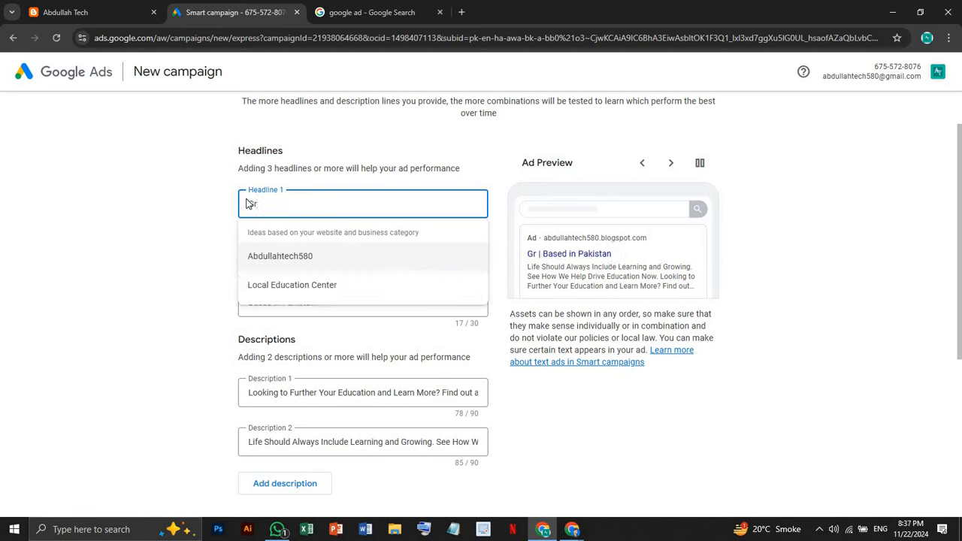
type("aph")
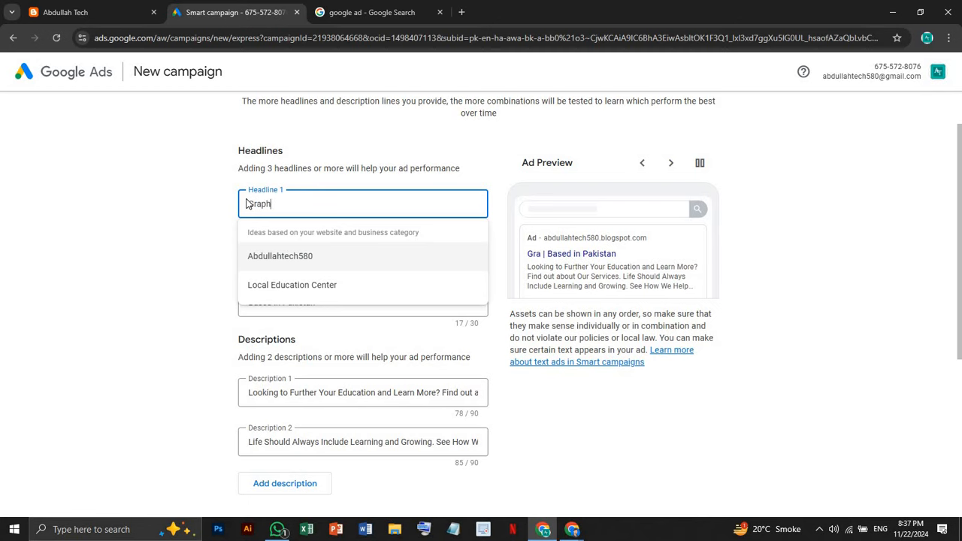
type("ic Desih")
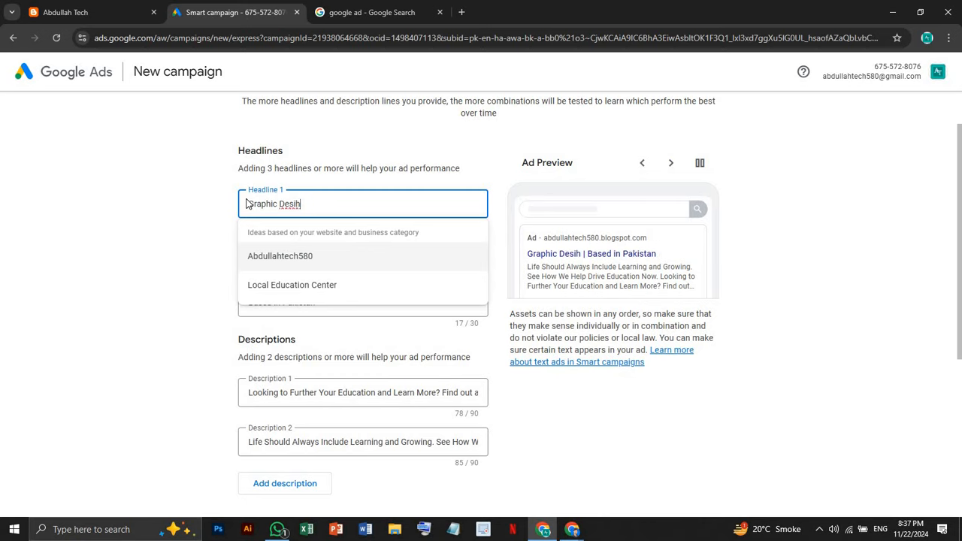
key("BackSpace")
type("gning")
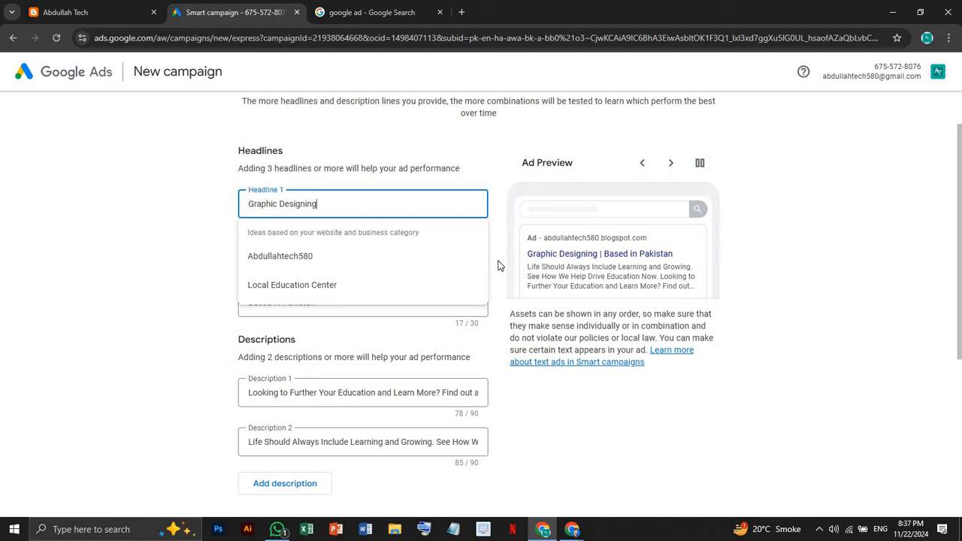
left_click(498, 265)
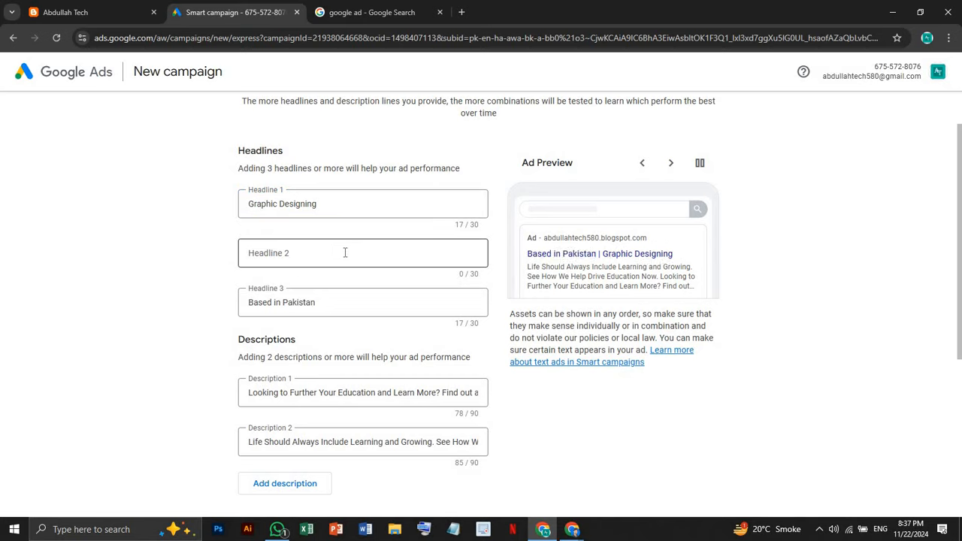
Set Headline 2 to 'Freelancing' in place of the Abdullahtech580 suggestion
left_click(340, 249)
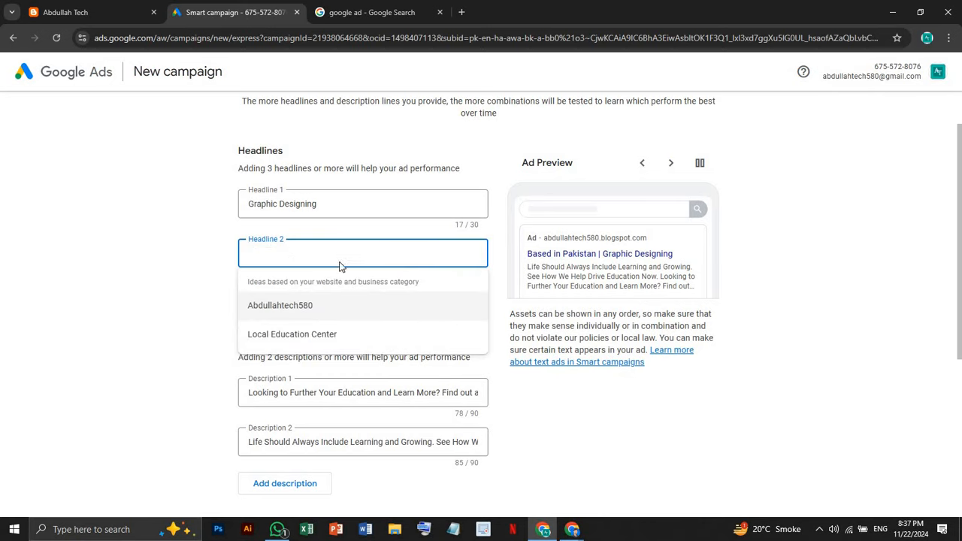
left_click(327, 305)
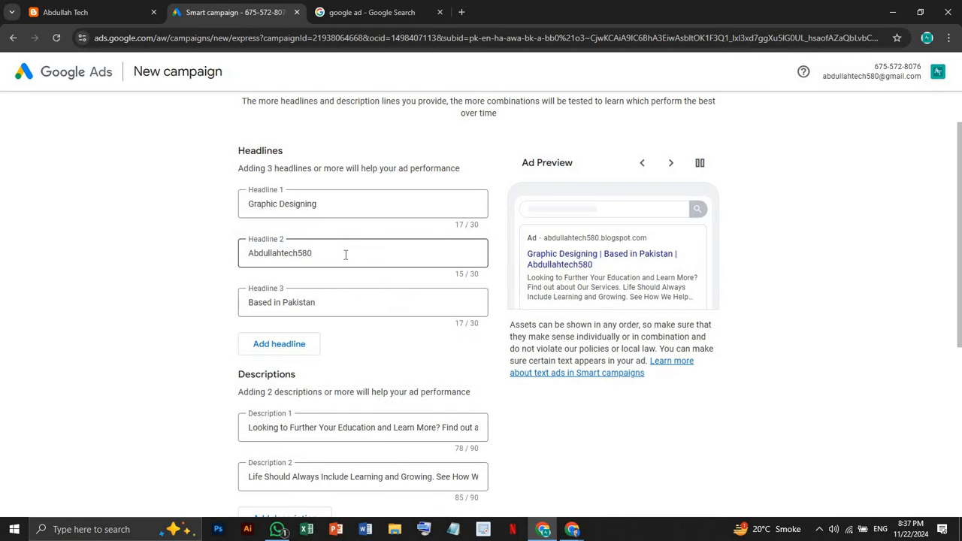
left_click(333, 302)
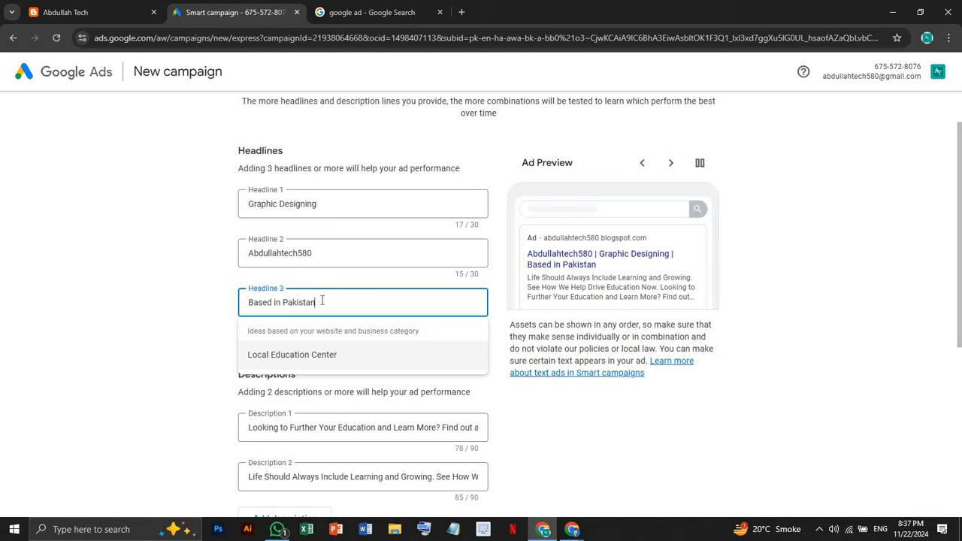
left_click_drag(313, 254, 245, 254)
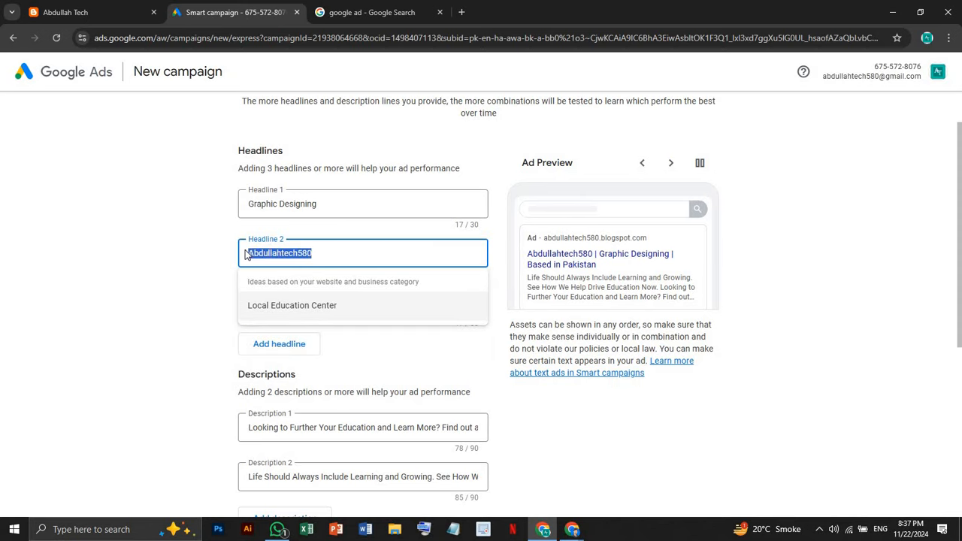
key("BackSpace")
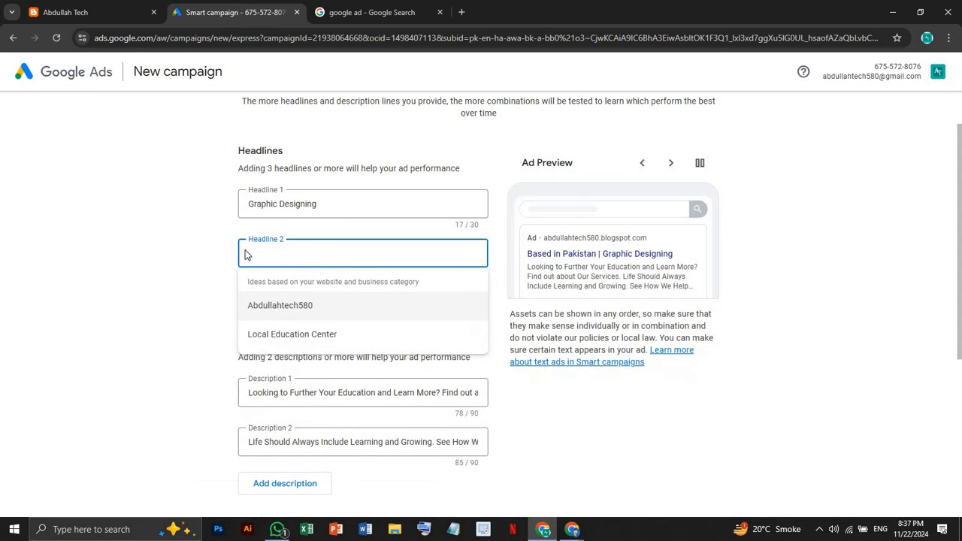
type("S")
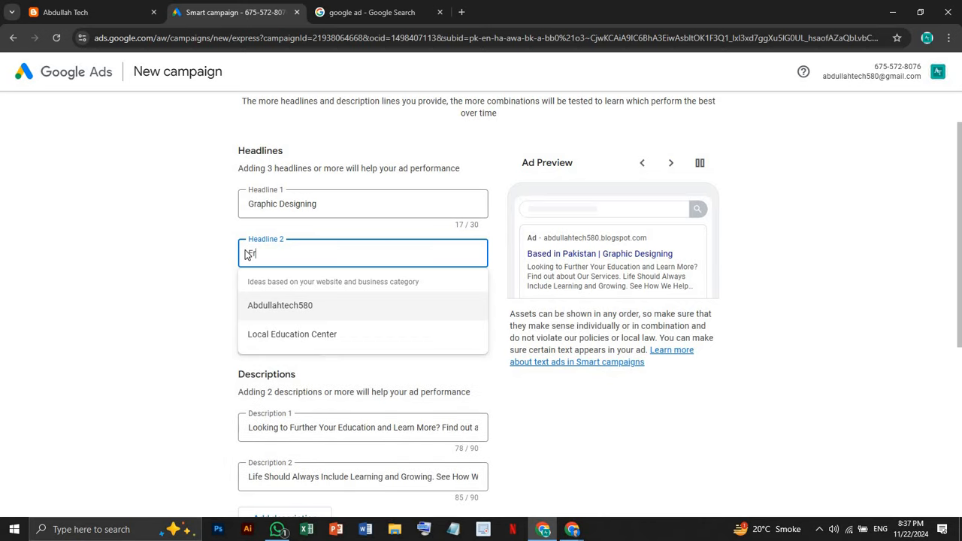
type("reelanc")
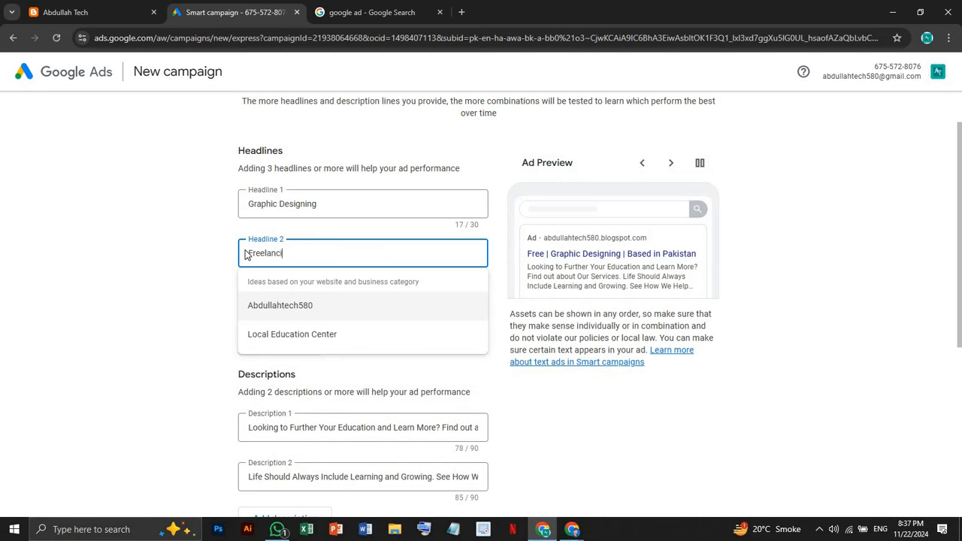
type("ing")
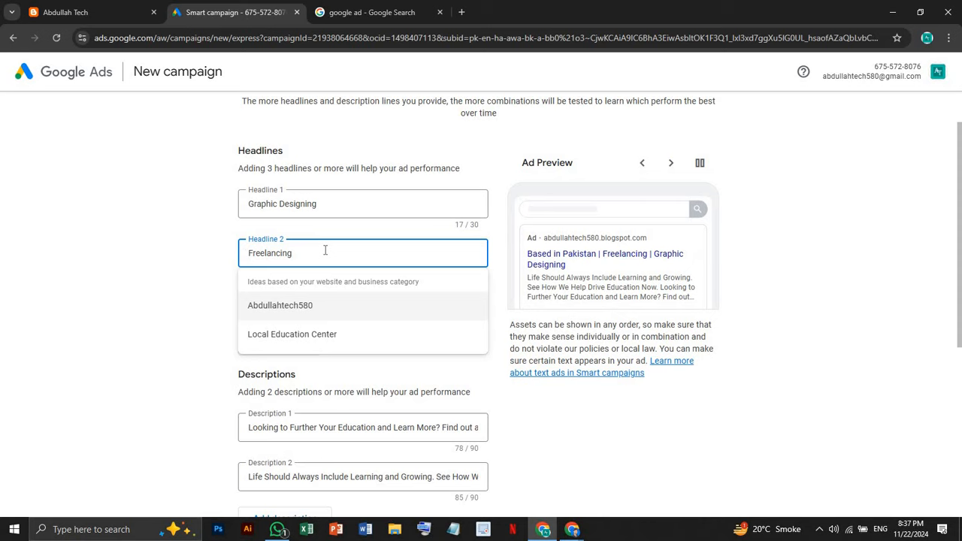
left_click(500, 278)
Delete 'Based in Pakistan' from Headline 3, leaving it empty, and check the preview
left_click(387, 306)
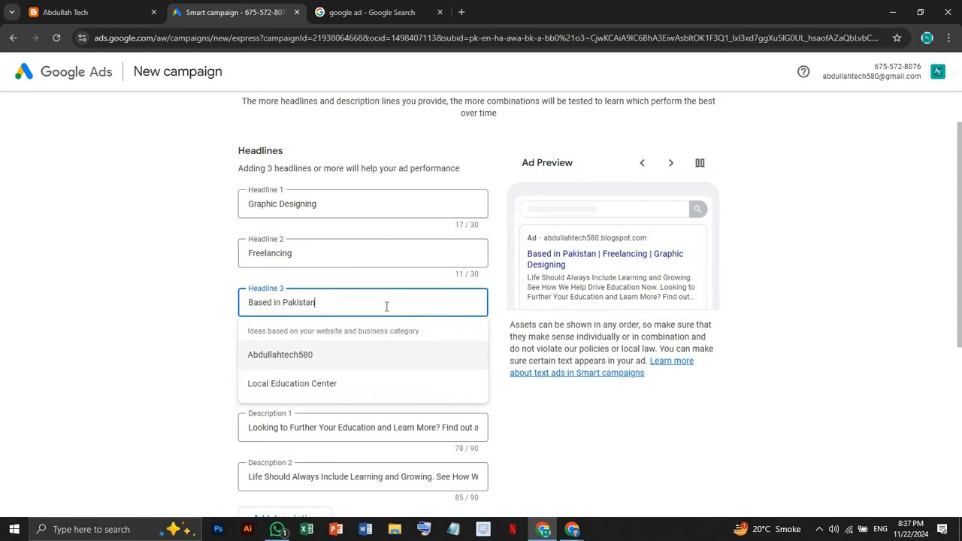
left_click_drag(315, 302, 224, 292)
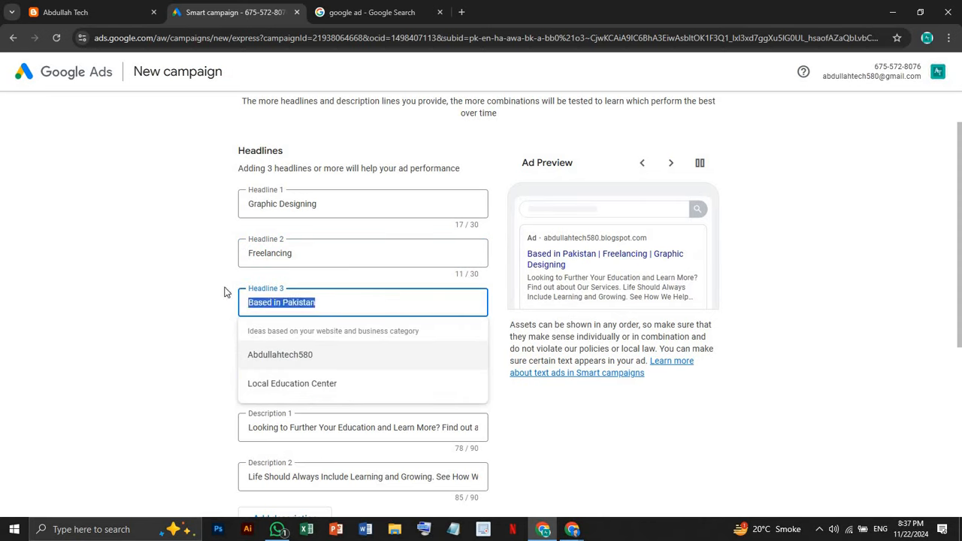
key("BackSpace")
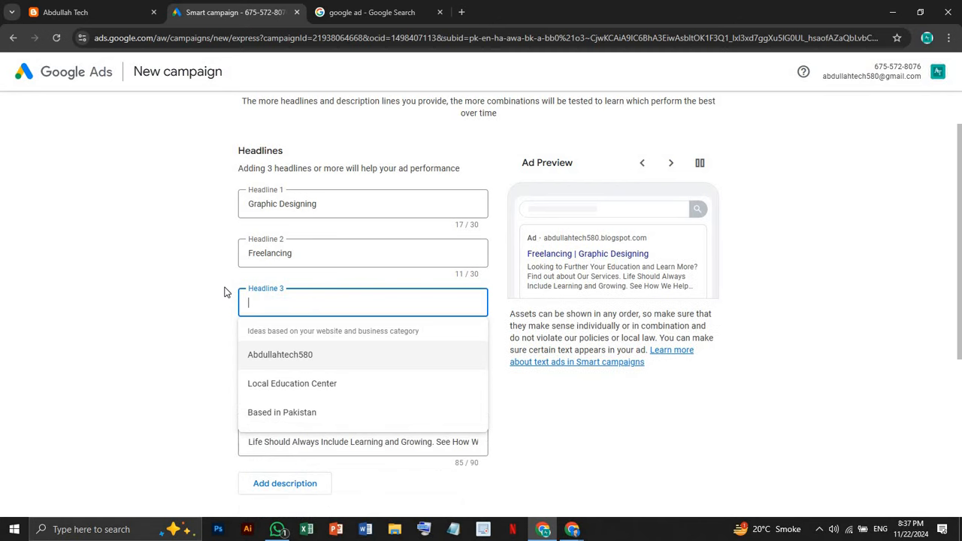
left_click(207, 292)
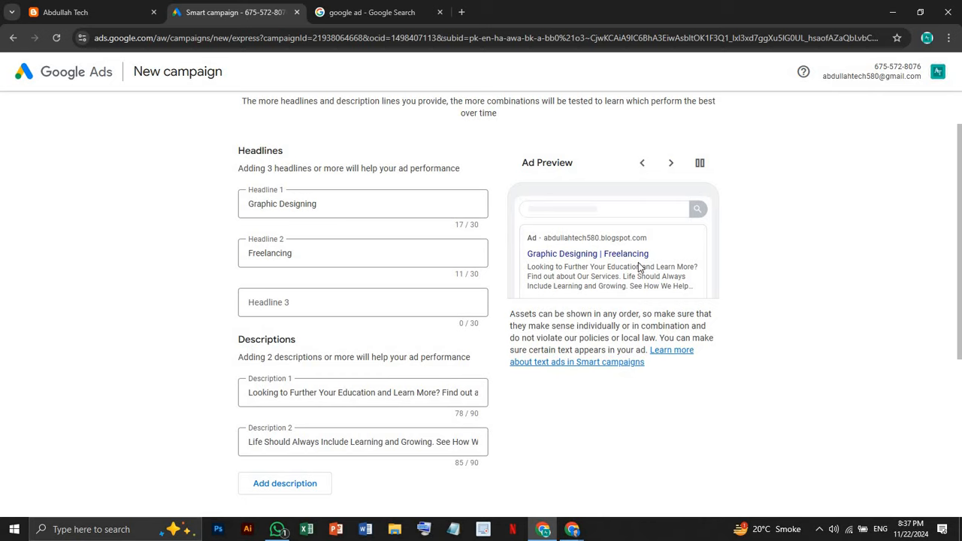
left_click_drag(529, 255, 586, 255)
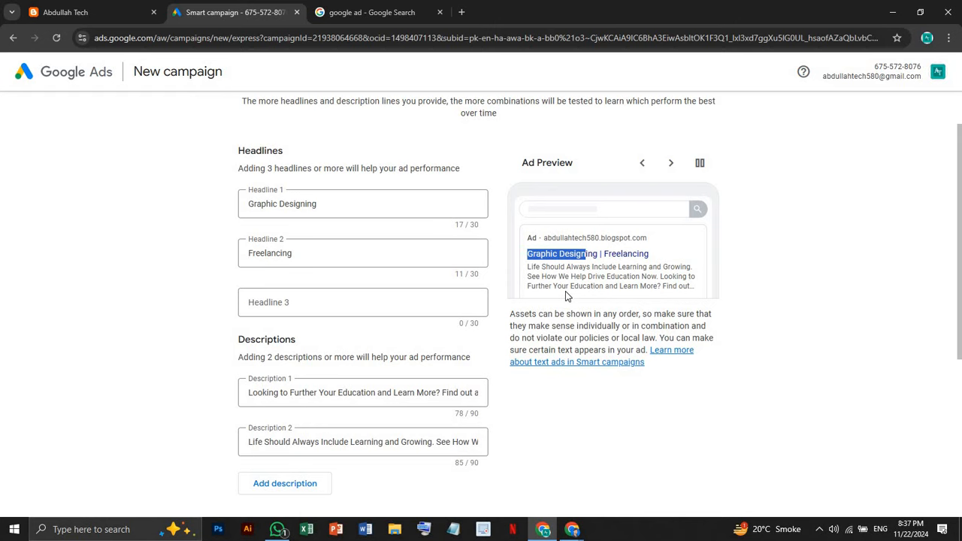
Compare the ad preview's description with a sponsored ad's description in the 'google ad' results
left_click(68, 11)
mouse_move(385, 113)
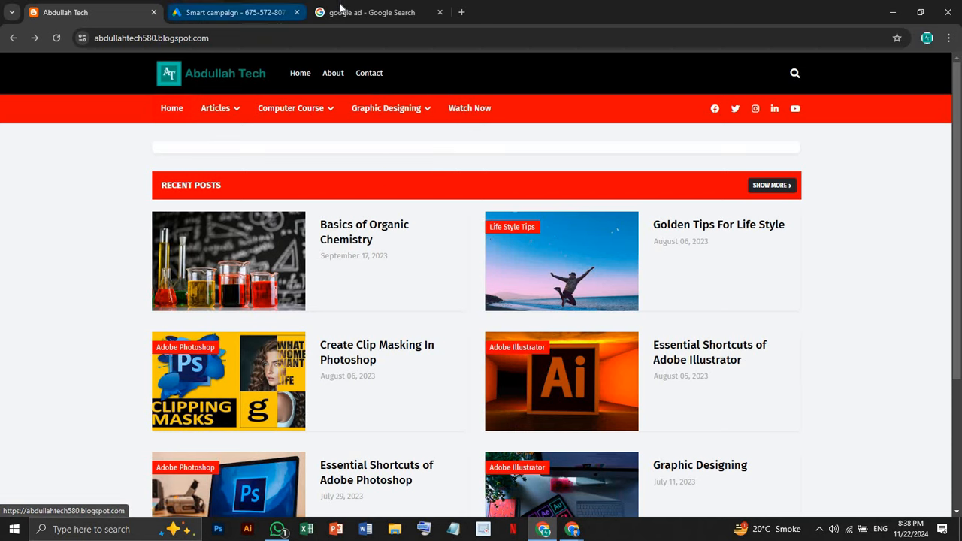
left_click(225, 12)
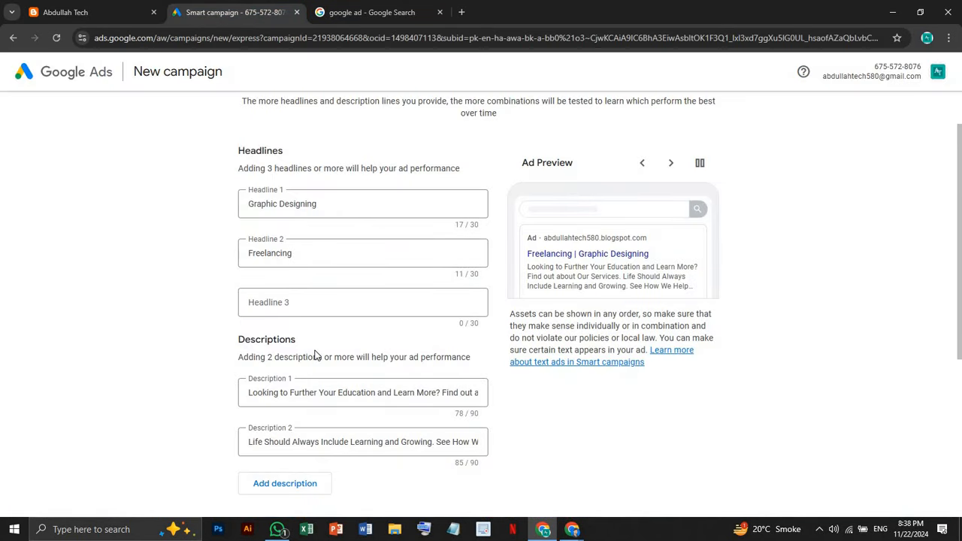
scroll(308, 353, "down", 2)
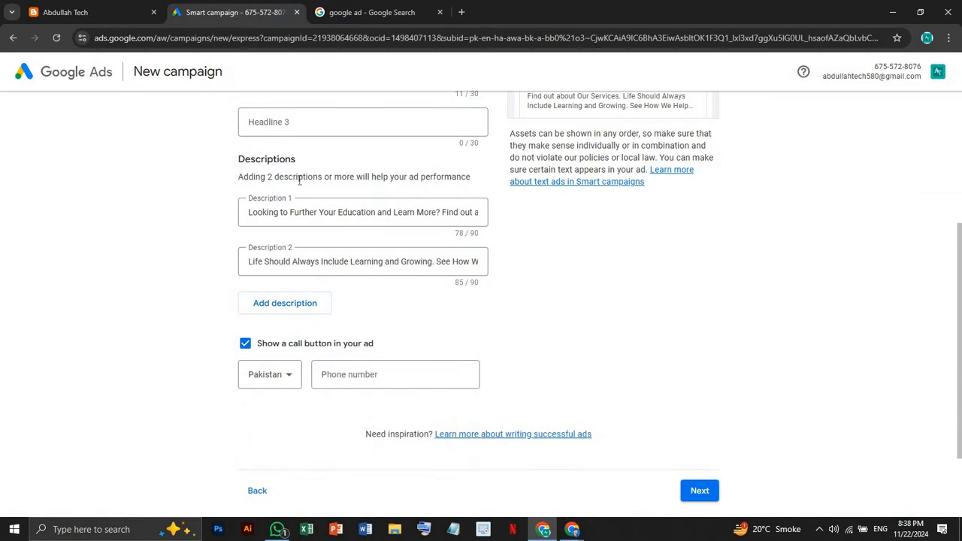
scroll(425, 215, "up", 2)
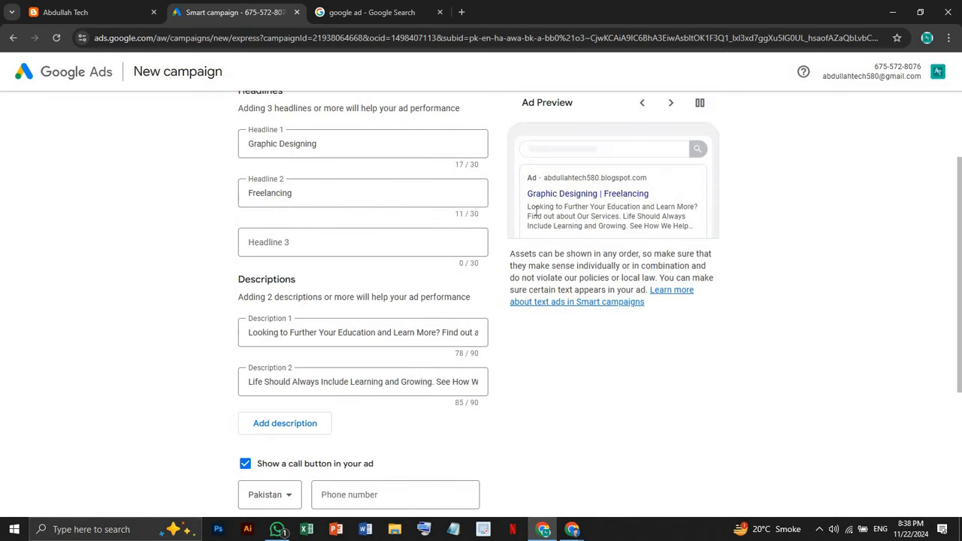
left_click_drag(528, 212, 693, 228)
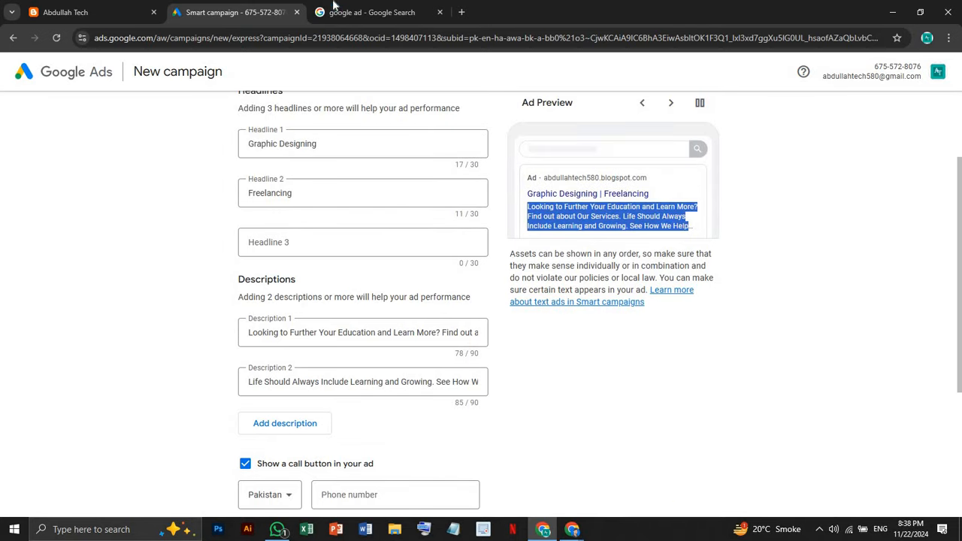
left_click(368, 12)
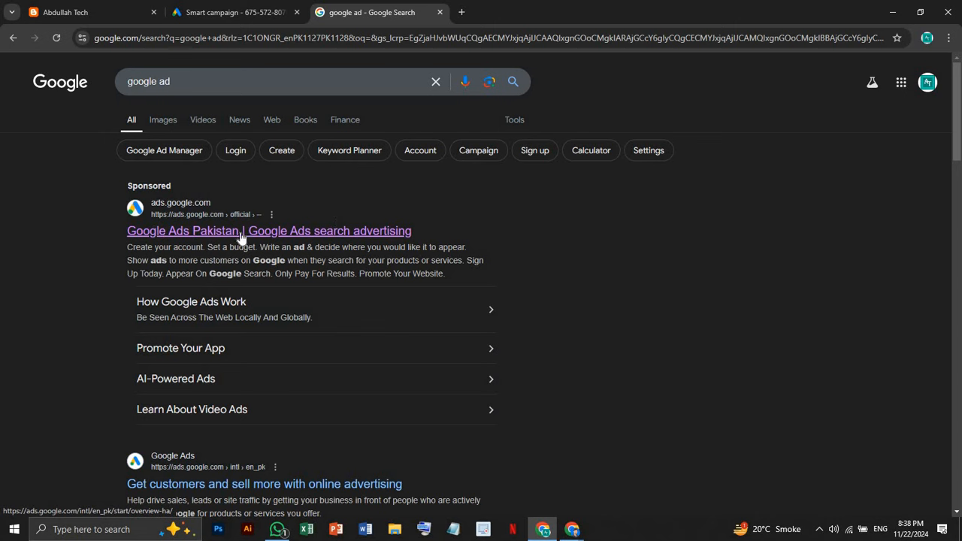
left_click_drag(127, 251, 451, 275)
Replace Description 1 with the blog's about-us paragraph pasted from clipboard history
left_click(231, 12)
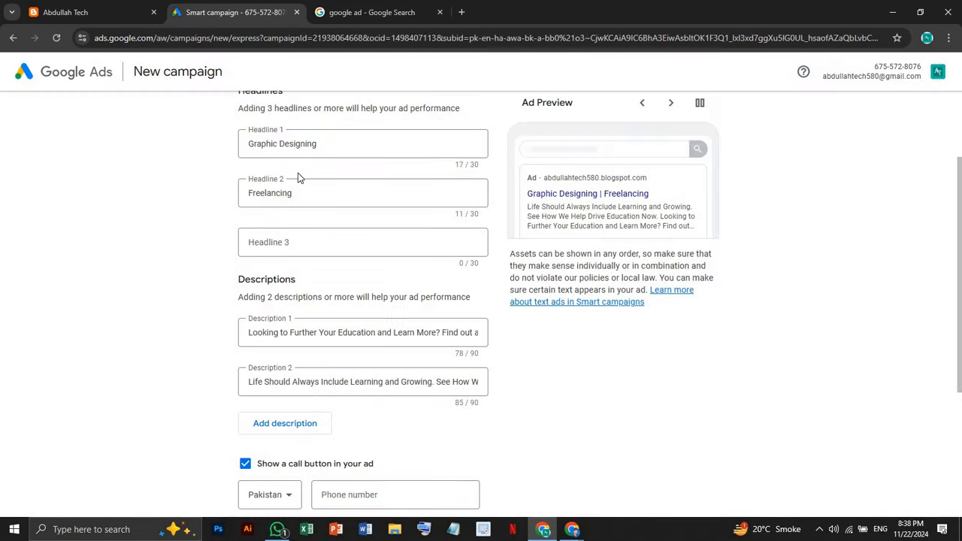
left_click(297, 333)
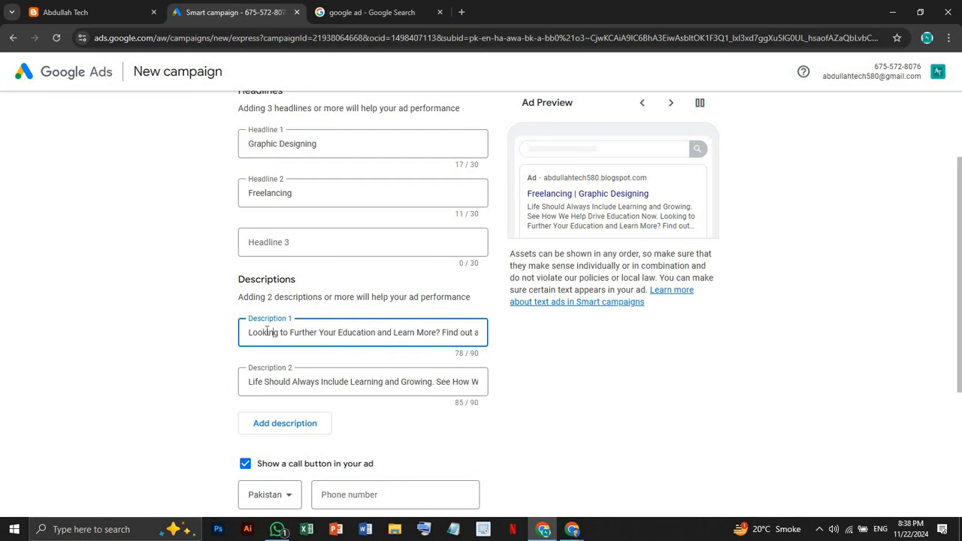
scroll(267, 335, "down", 1)
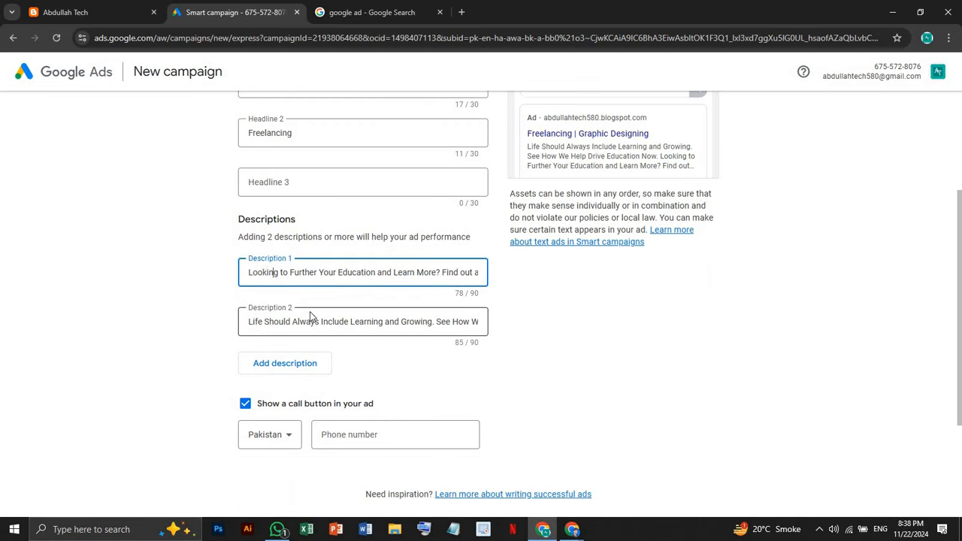
left_click(335, 272)
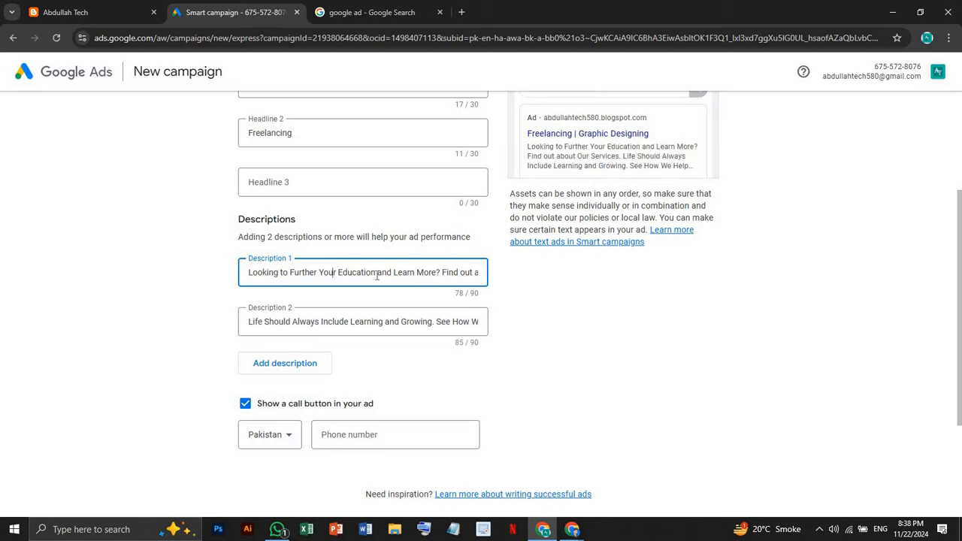
key("ctrl+a")
key("BackSpace")
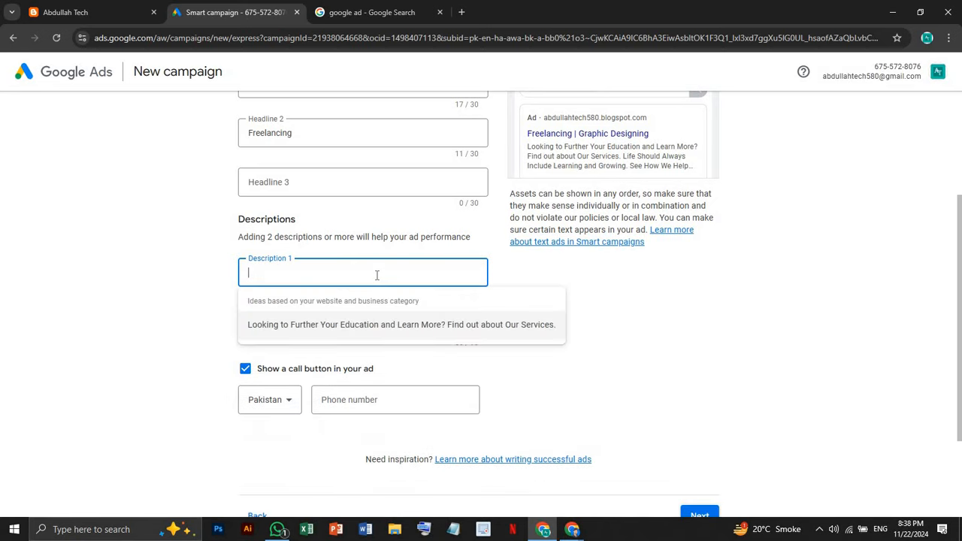
type("infinityskillzone")
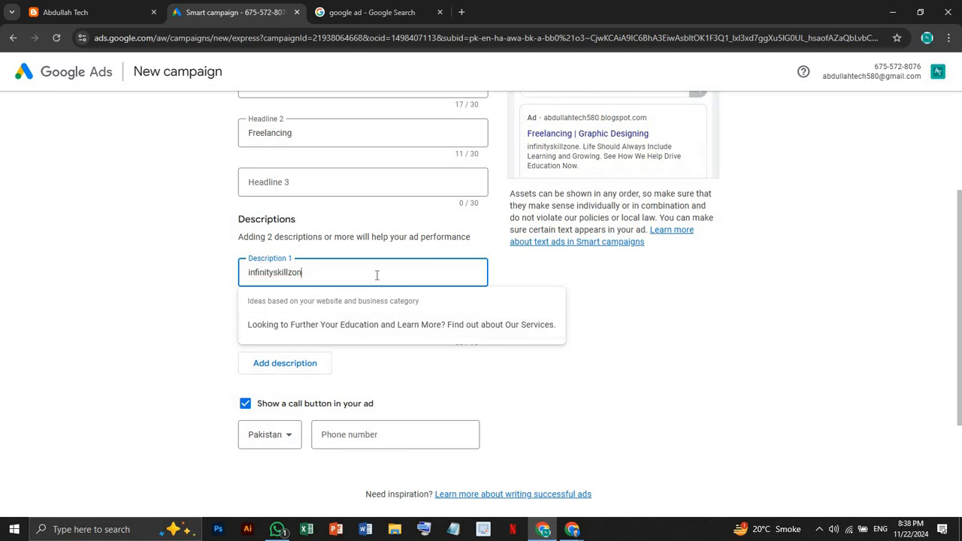
key("BackSpace")
key("BackSpace")
key("BackSpace")
key("BackSpace")
key("BackSpace")
key("BackSpace")
key("BackSpace")
key("BackSpace")
key("BackSpace")
key("BackSpace")
key("BackSpace")
key("BackSpace")
key("BackSpace")
key("BackSpace")
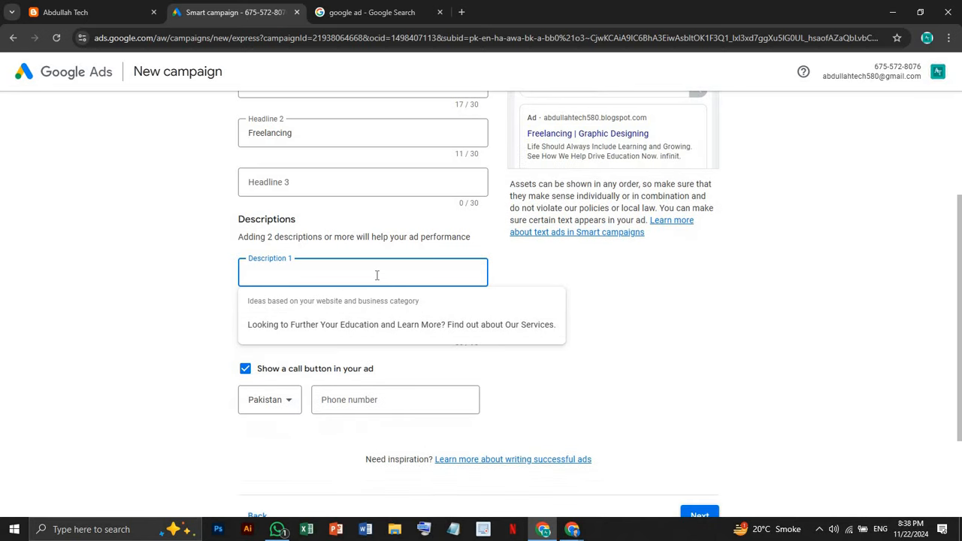
key("super+v")
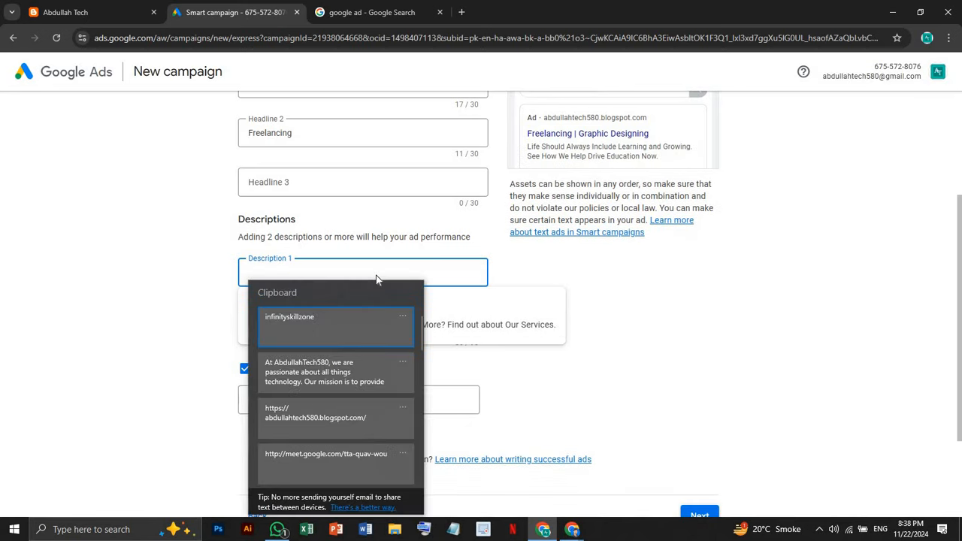
left_click(352, 359)
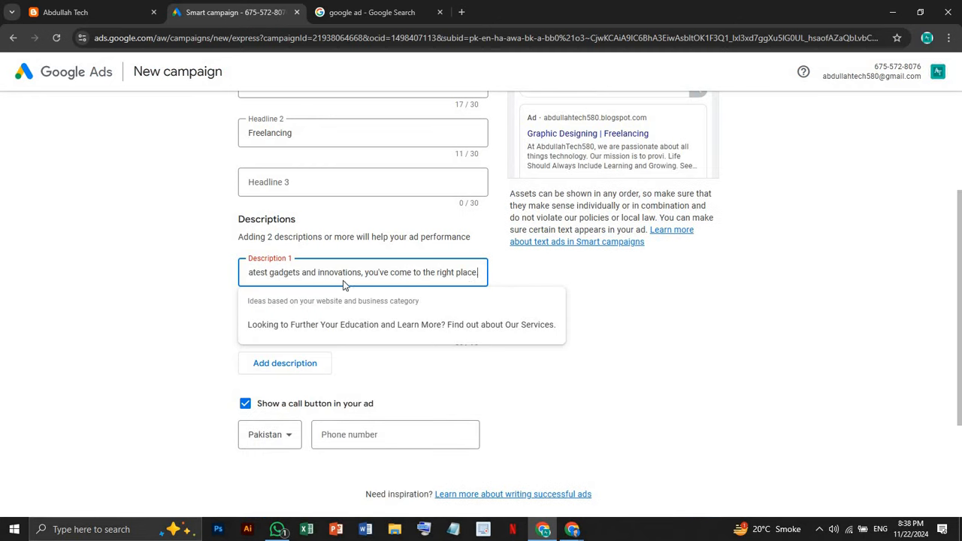
type(".")
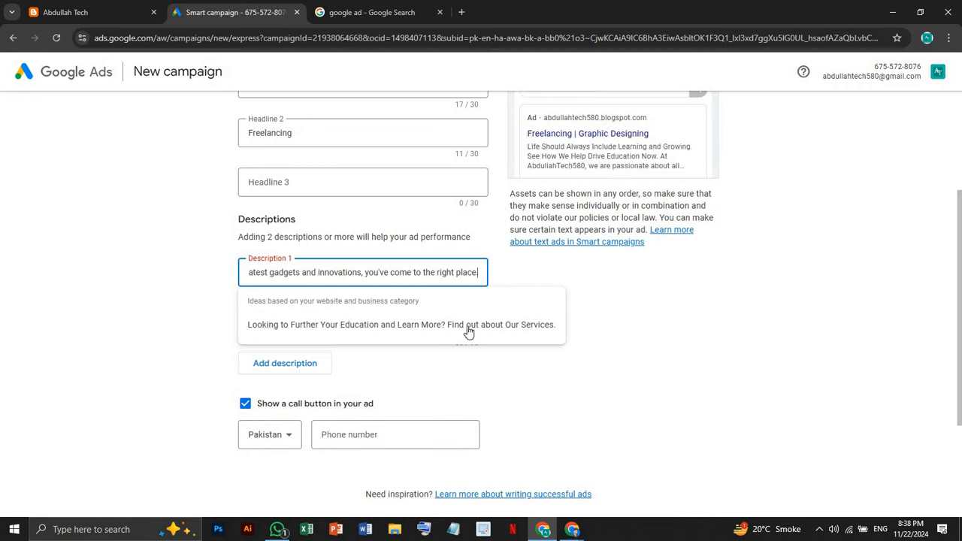
left_click(590, 300)
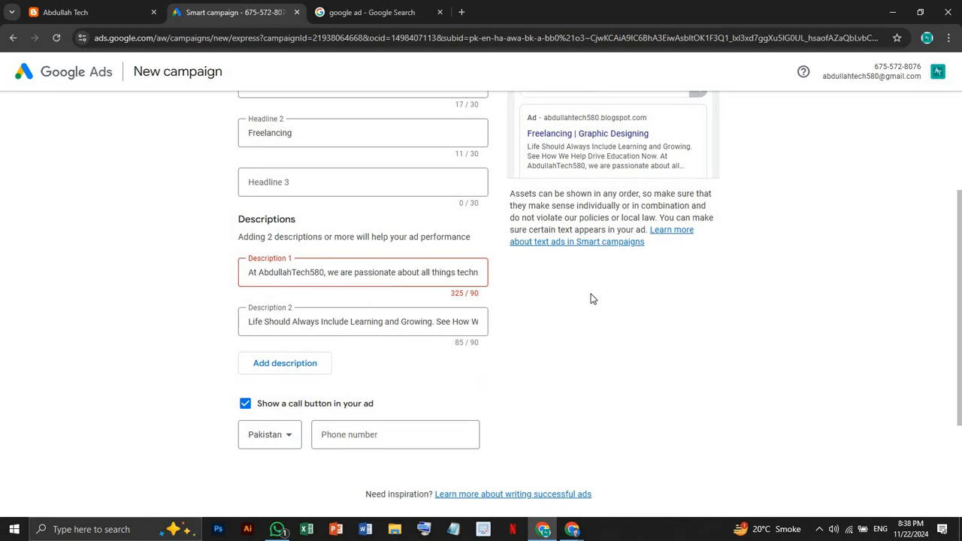
Trim Description 1 to its first sentence, ending 'passionate about all things technology.' (66/90)
left_click(470, 272)
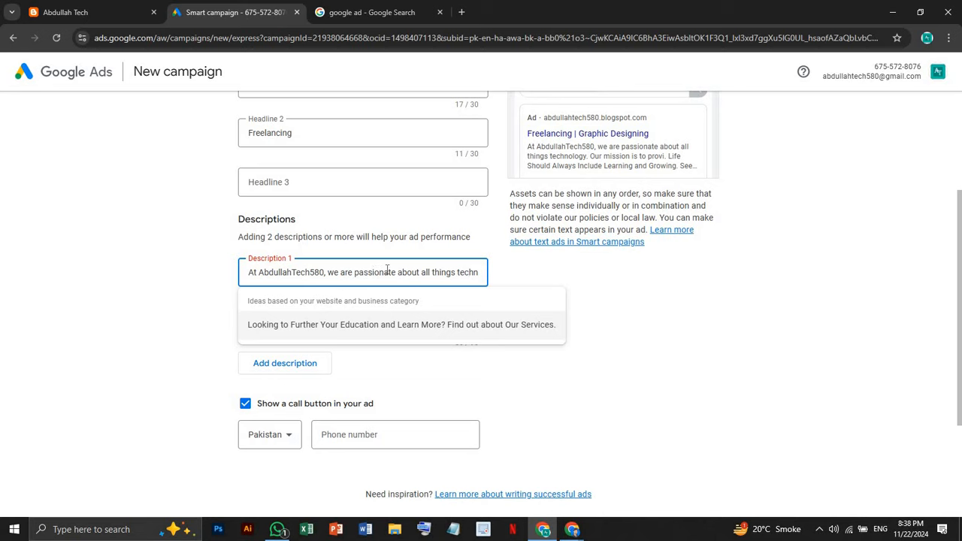
key("Right")
key("Right")
key("Right")
key("Right")
key("Right")
key("Right")
key("Right")
key("Right")
key("Right")
key("Right")
key("Right")
key("Right")
key("Right")
key("Right")
key("Right")
key("Right")
key("Right")
key("Right")
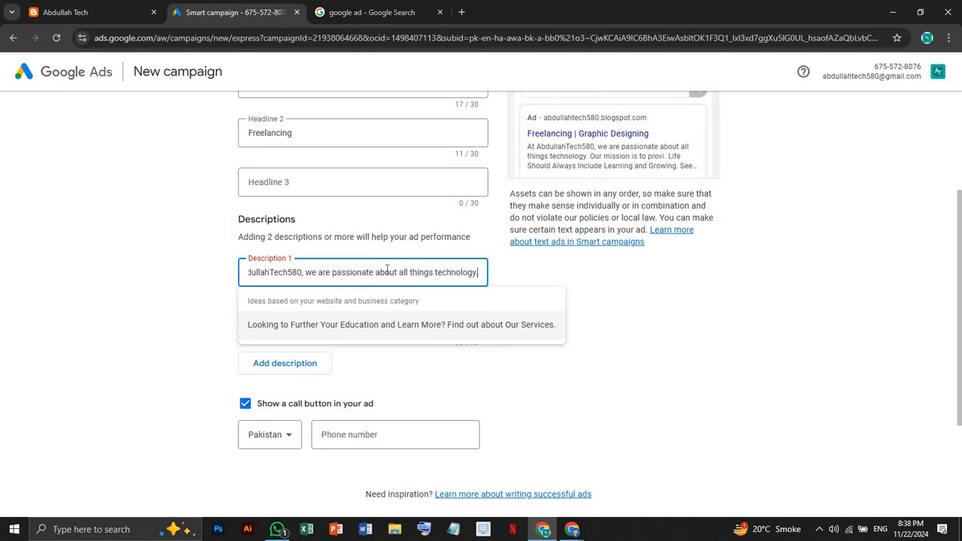
key("Right")
key("Right")
key("Right")
key("Right")
key("Right")
key("Right")
key("Right")
key("Right")
key("Right")
key("Right")
key("Right")
key("Right")
key("Right")
key("Right")
key("Right")
key("Right")
key("Right")
key("Right")
key("Right")
key("Right")
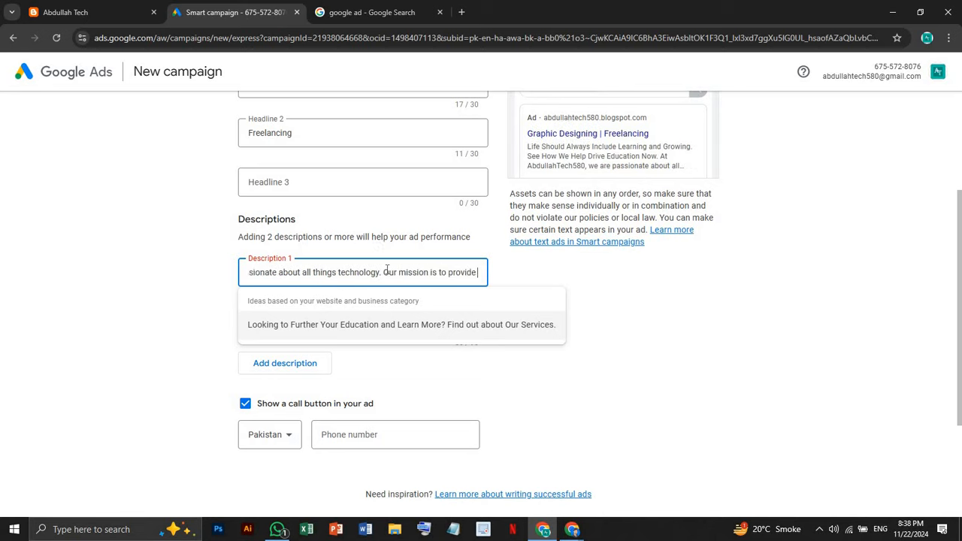
key("Right")
key("Right")
key("Right")
key("Right")
key("Right")
key("Right")
key("Right")
key("Right")
key("Right")
key("Right")
key("Right")
key("Right")
key("Right")
key("Right")
key("Right")
key("Right")
key("Right")
key("Right")
key("Right")
key("Right")
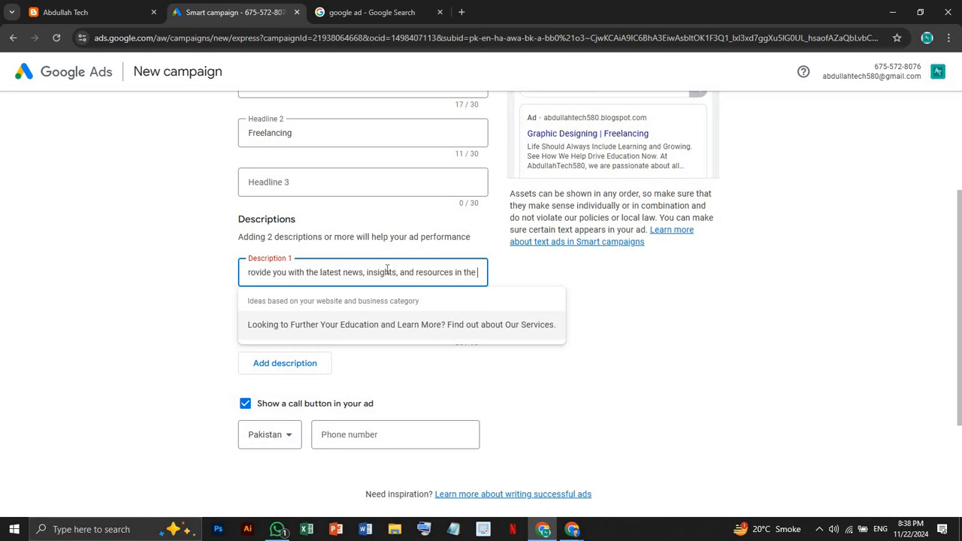
key("Right")
key("Right")
key("Right")
key("Right")
key("Right")
key("Right")
key("Right")
key("Right")
key("Right")
key("Right")
key("Right")
key("Right")
key("Right")
key("Right")
key("Right")
key("Right")
key("Right")
key("Right")
key("Right")
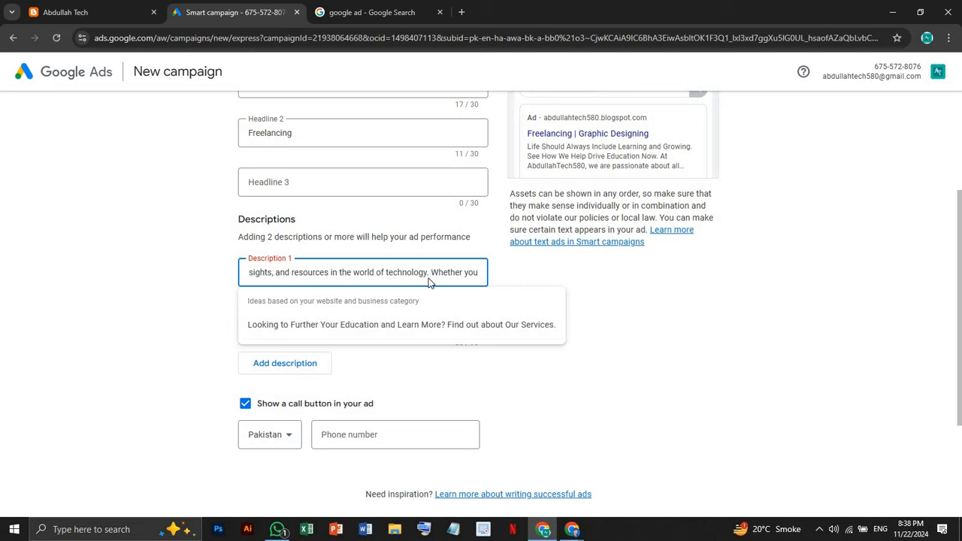
left_click_drag(430, 273, 610, 259)
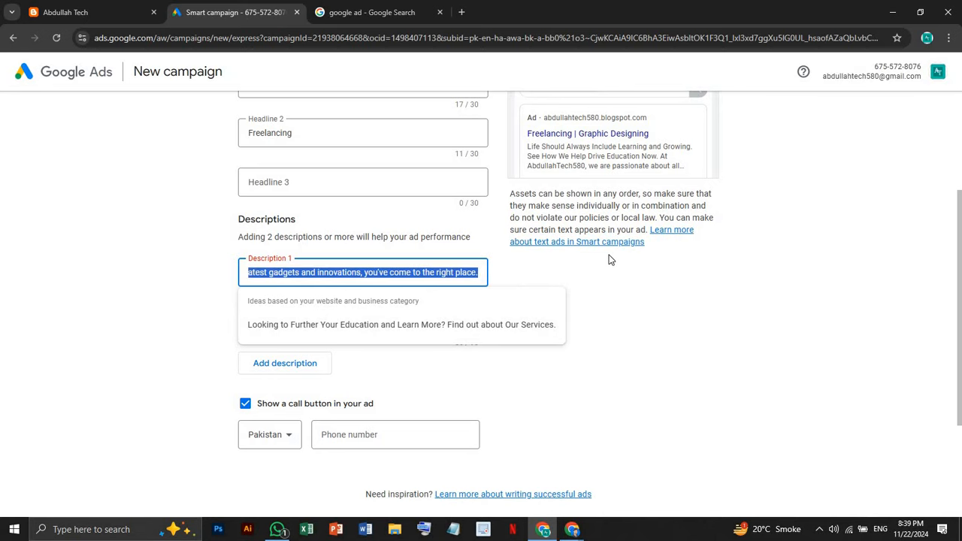
key("ctrl+v")
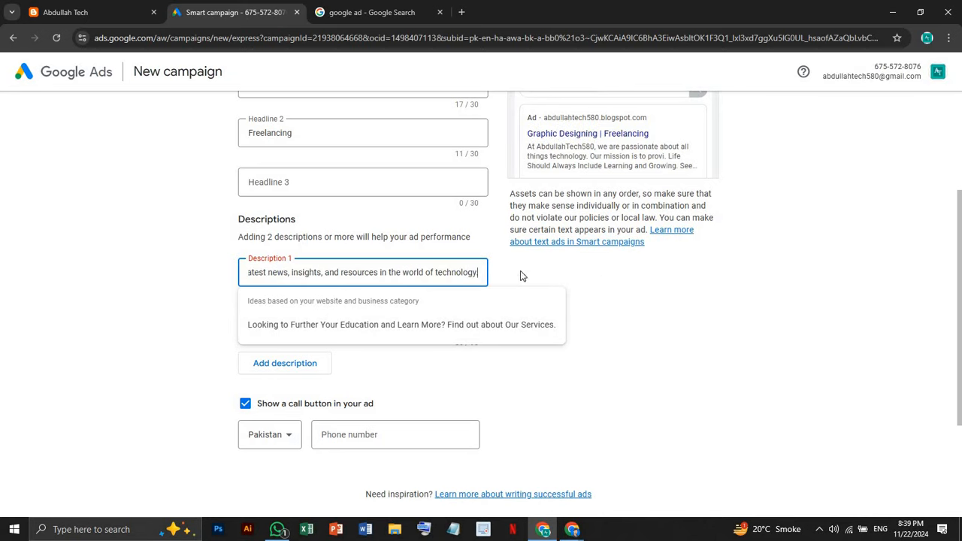
left_click(539, 267)
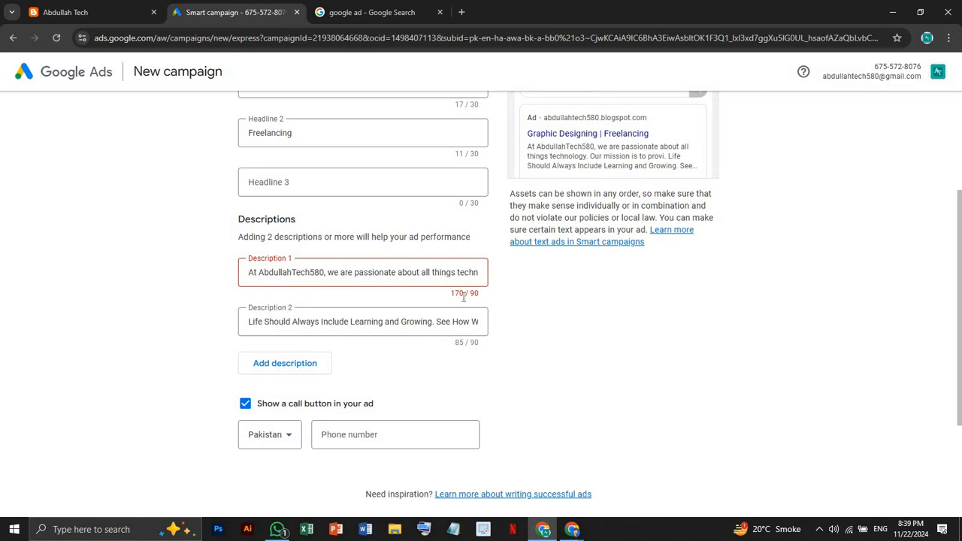
left_click(425, 276)
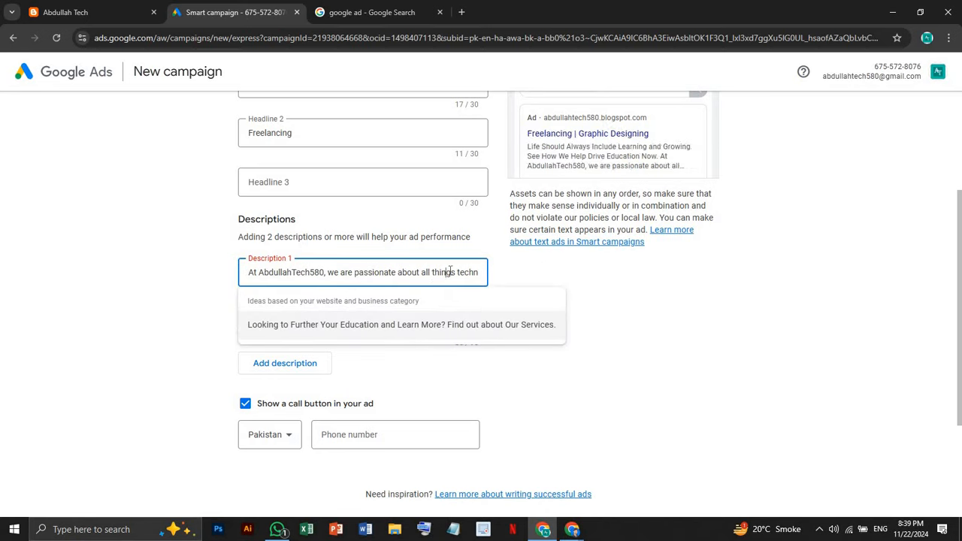
key("Right")
key("Right")
key("Right")
key("Right")
key("Right")
key("Right")
key("Right")
key("Right")
key("Right")
key("Right")
key("Right")
key("Right")
key("Right")
key("Right")
key("Right")
key("Right")
key("Right")
key("Right")
key("Right")
key("Right")
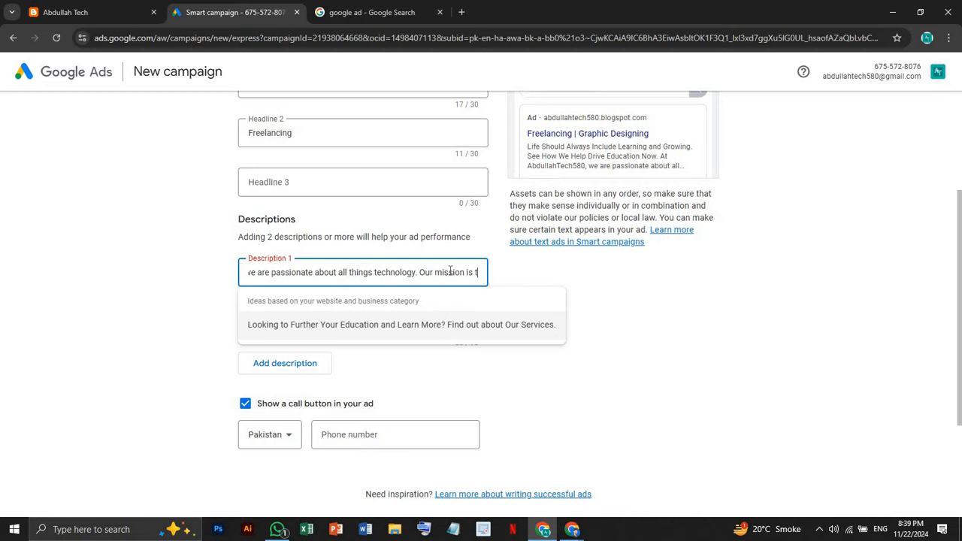
key("Left")
key("Left")
key("Left")
key("Left")
key("Left")
key("Left")
key("Left")
key("Left")
key("Left")
key("Left")
key("Left")
key("Left")
key("Left")
key("Left")
key("Left")
key("Left")
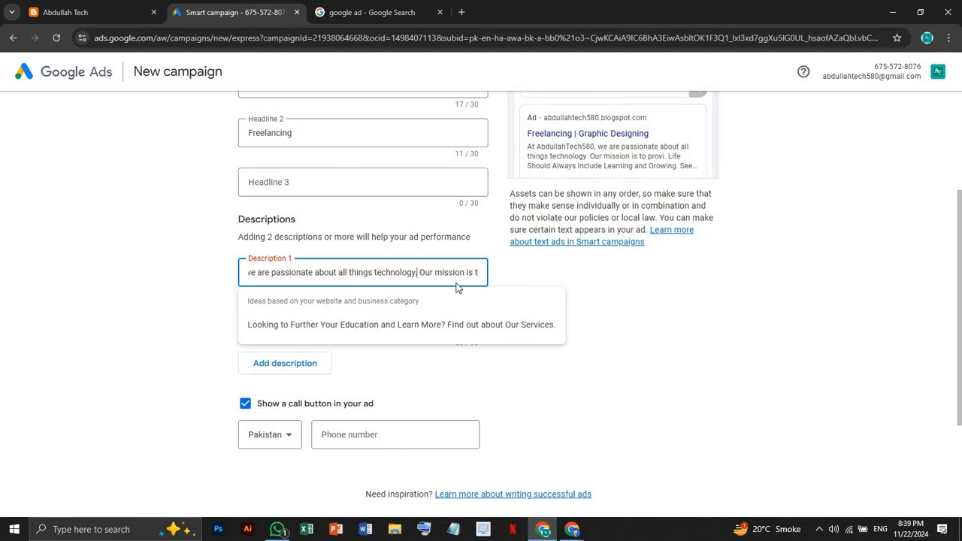
key("ctrl+a")
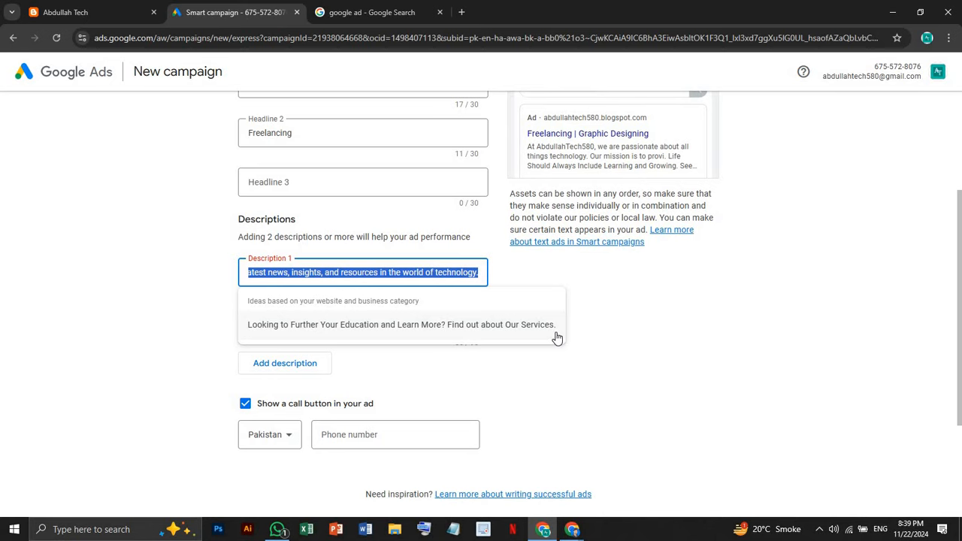
type("At AbdullahTech580, we are passionate about all things technology.")
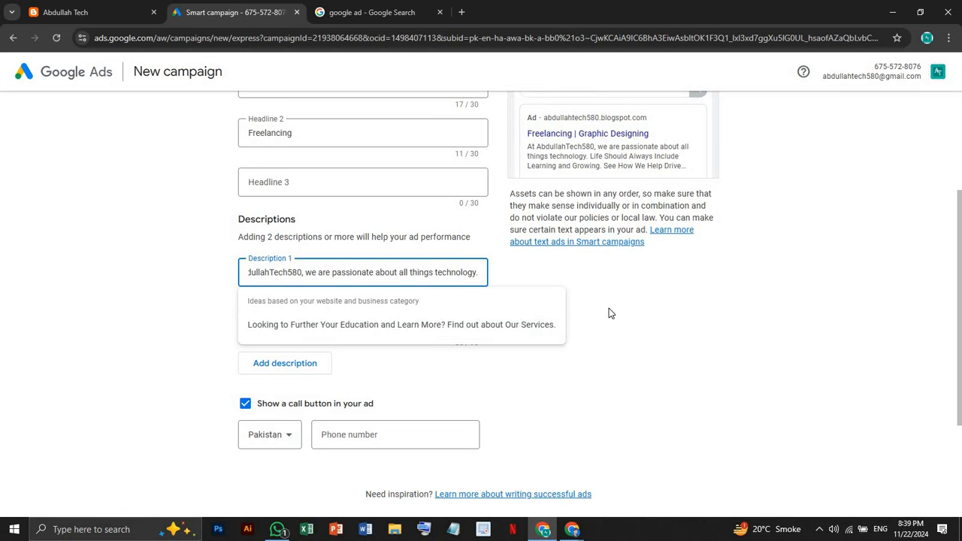
left_click(610, 312)
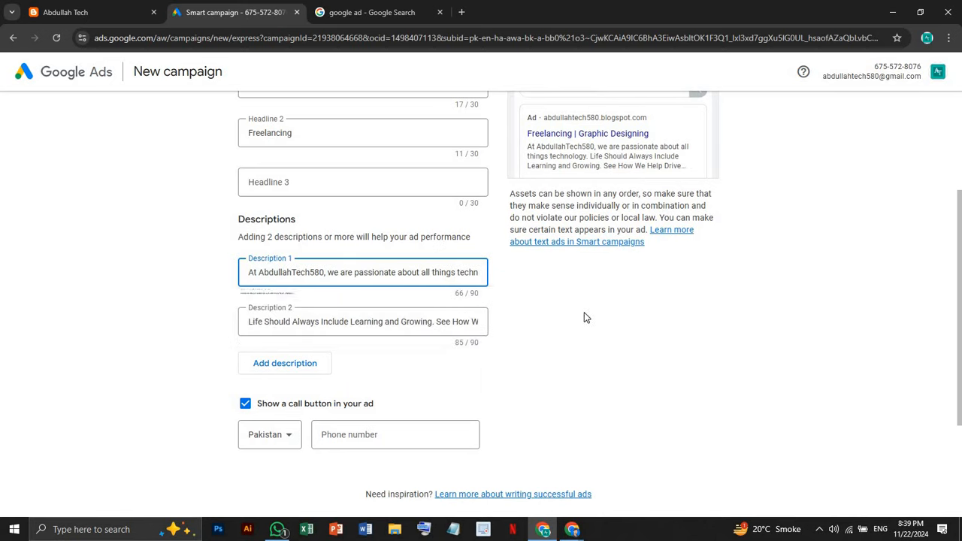
Replace Description 2 with the blog's mission paragraph from clipboard history
left_click(475, 321)
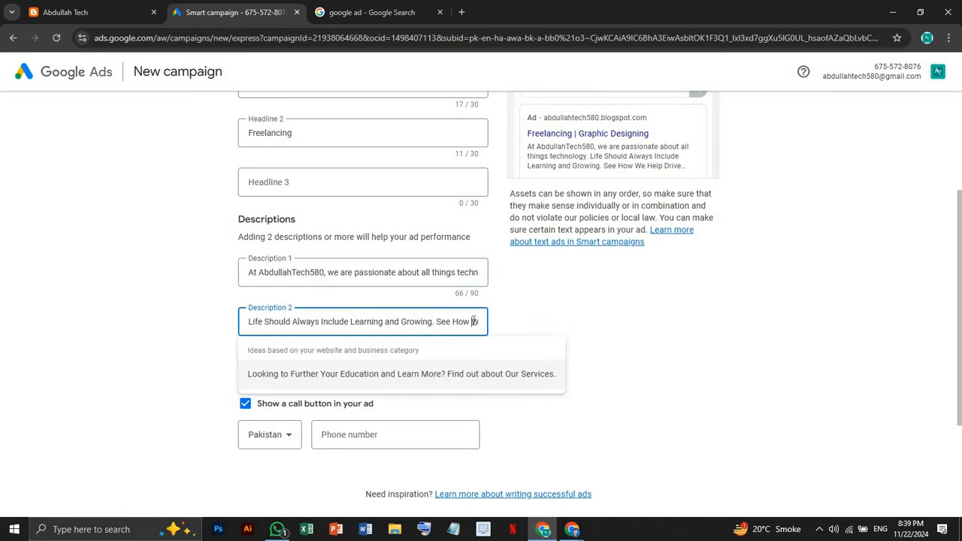
triple_click(421, 323)
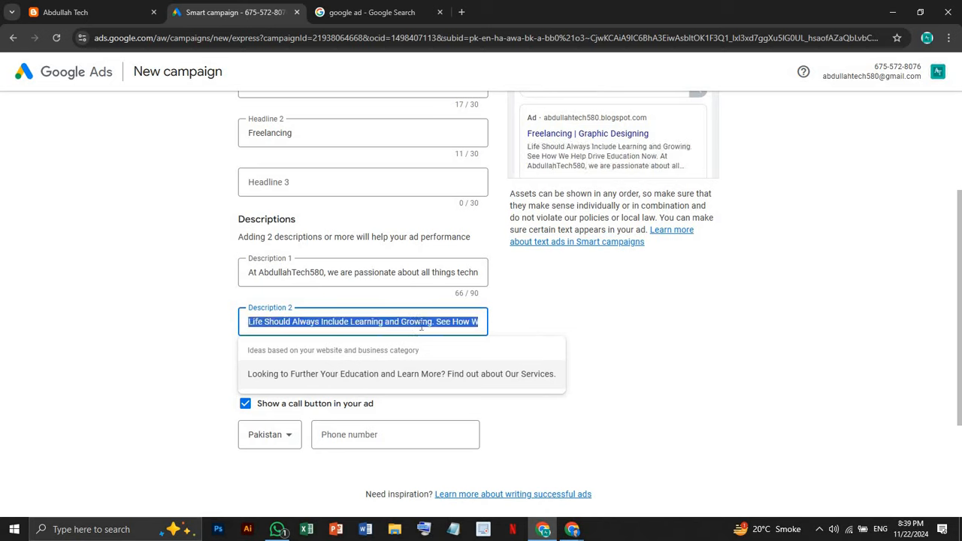
key("BackSpace")
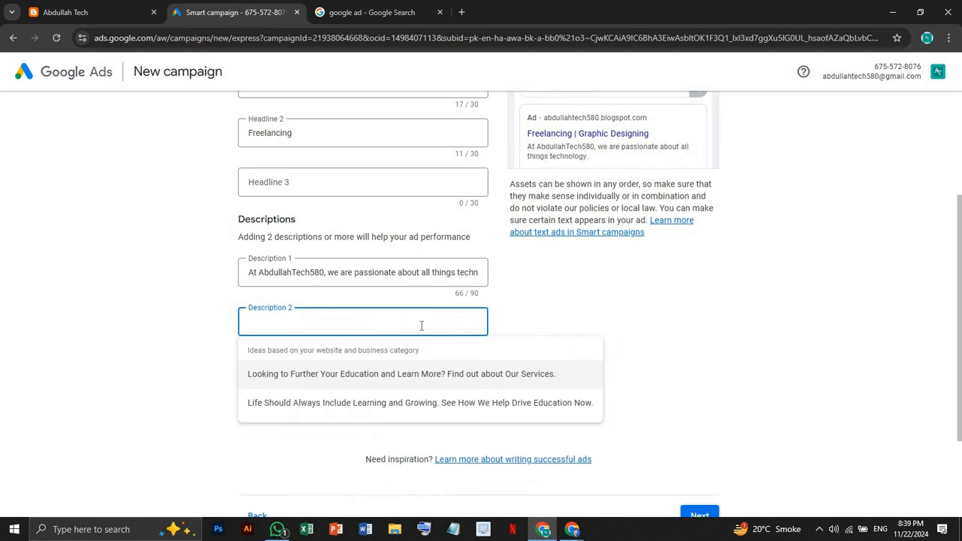
key("super+v")
key("Down")
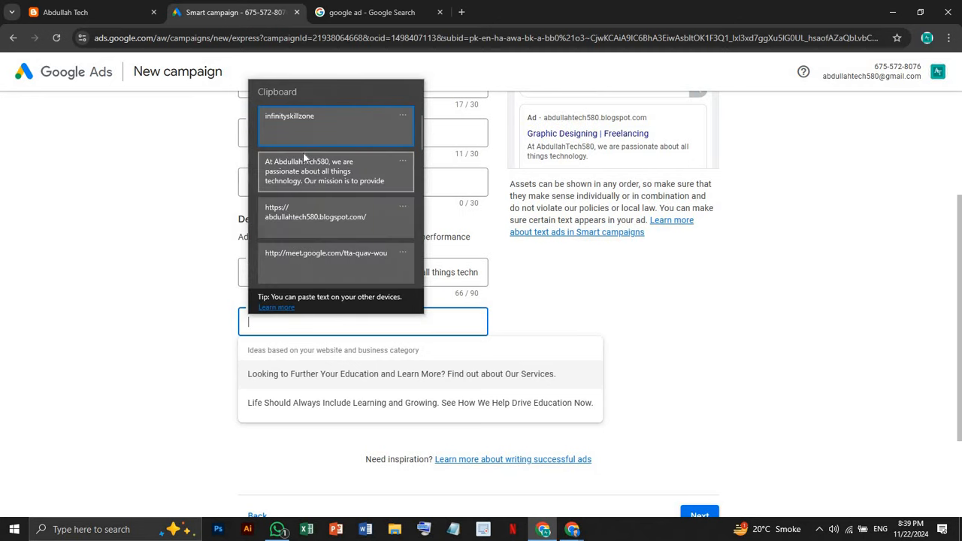
key("Return")
type(".")
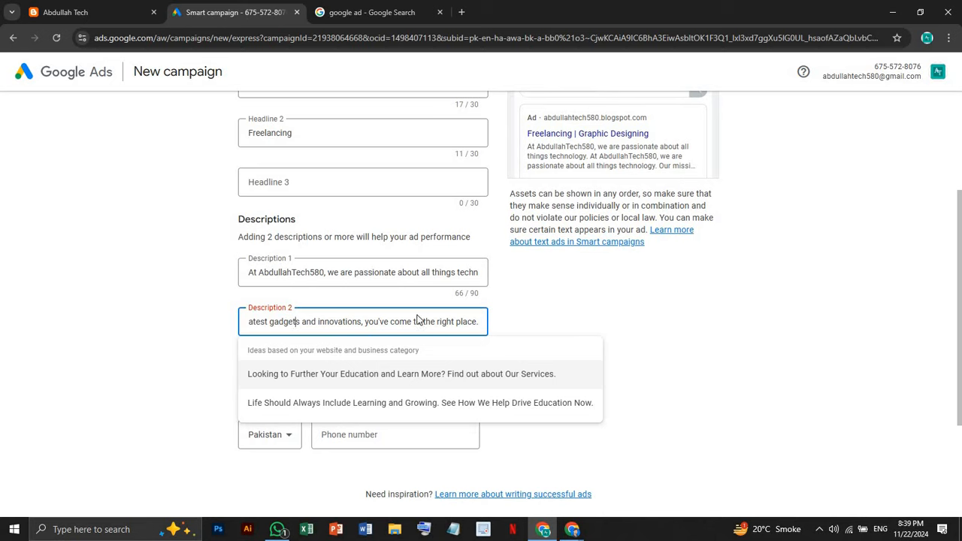
left_click(474, 322)
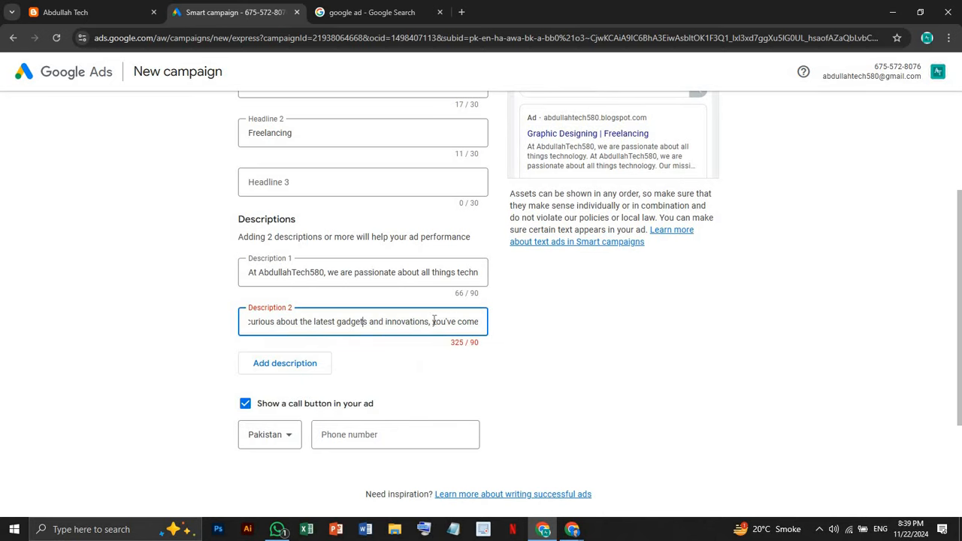
Delete the opening AbdullahTech580 sentence and trailing text, keeping the mission sentence
left_click_drag(346, 322, 537, 338)
key("BackSpace")
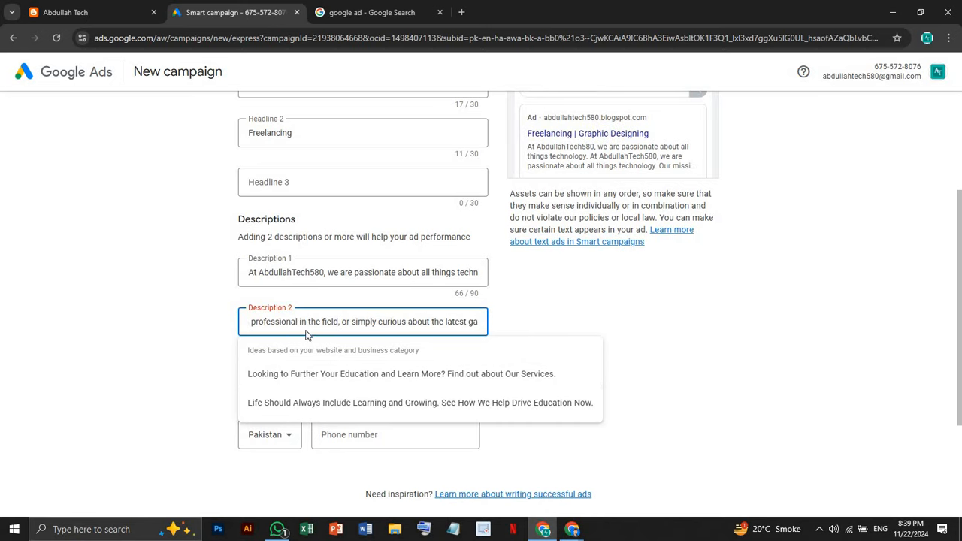
left_click_drag(306, 322, 554, 339)
key("BackSpace")
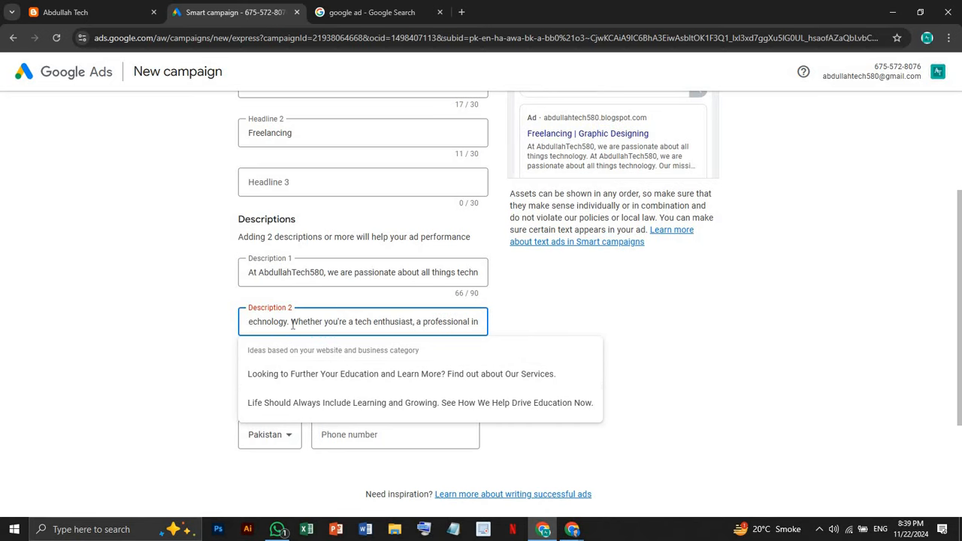
left_click_drag(292, 322, 614, 324)
key("ctrl+v")
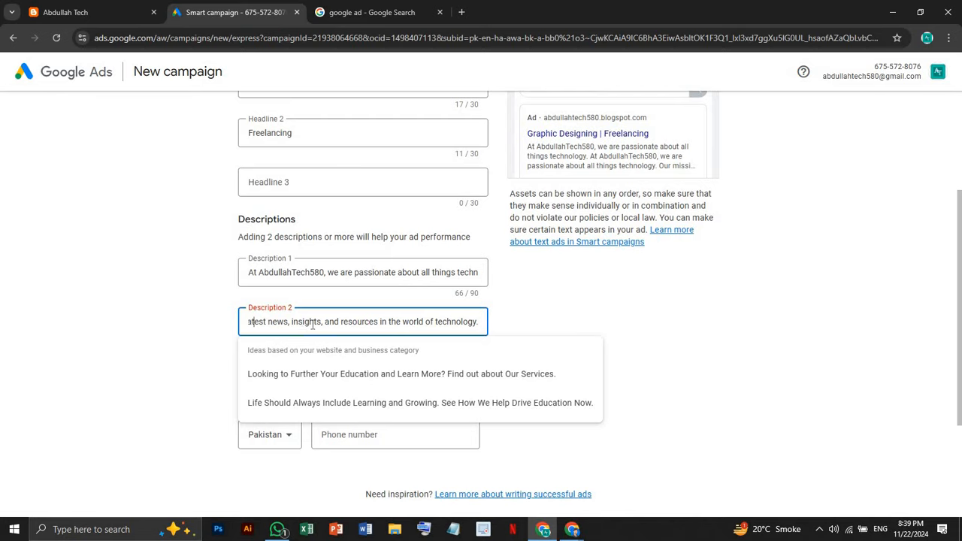
key("Left")
key("Left")
key("Left")
key("Left")
key("Left")
key("Left")
key("Left")
key("Left")
key("Left")
key("Left")
key("Left")
key("Left")
key("Left")
key("Left")
key("Left")
key("Left")
key("Left")
key("Left")
key("Left")
key("Left")
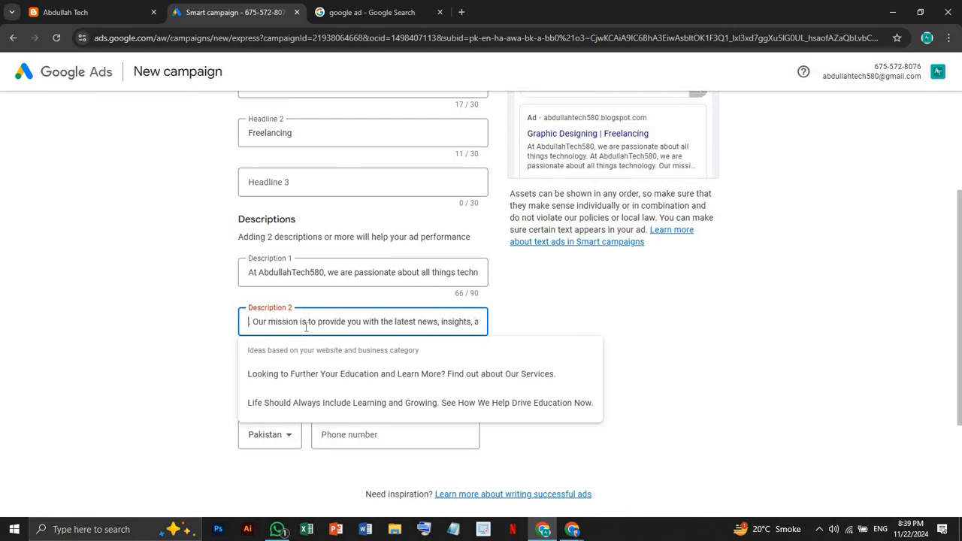
key("Left")
key("Left")
key("Left")
key("Left")
key("Left")
key("Left")
key("Left")
key("Left")
key("Left")
key("Left")
key("Left")
key("Left")
key("Left")
key("Left")
key("Left")
key("Left")
key("Left")
key("Left")
key("Left")
key("Left")
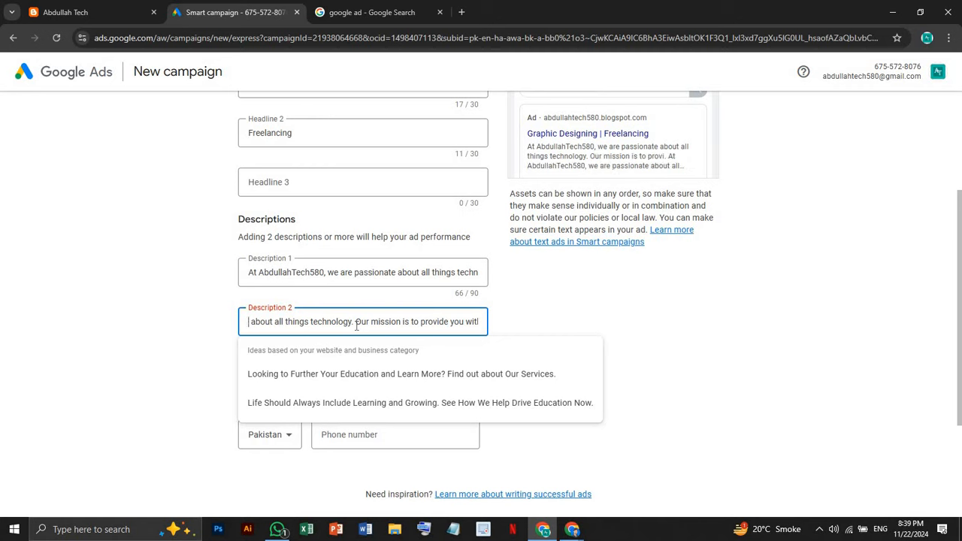
left_click_drag(357, 325, 160, 322)
key("BackSpace")
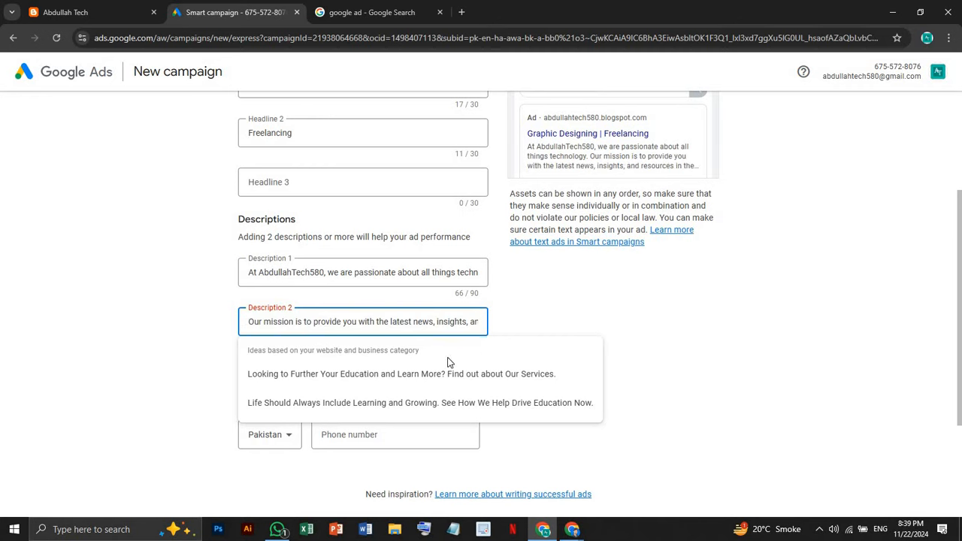
left_click(547, 336)
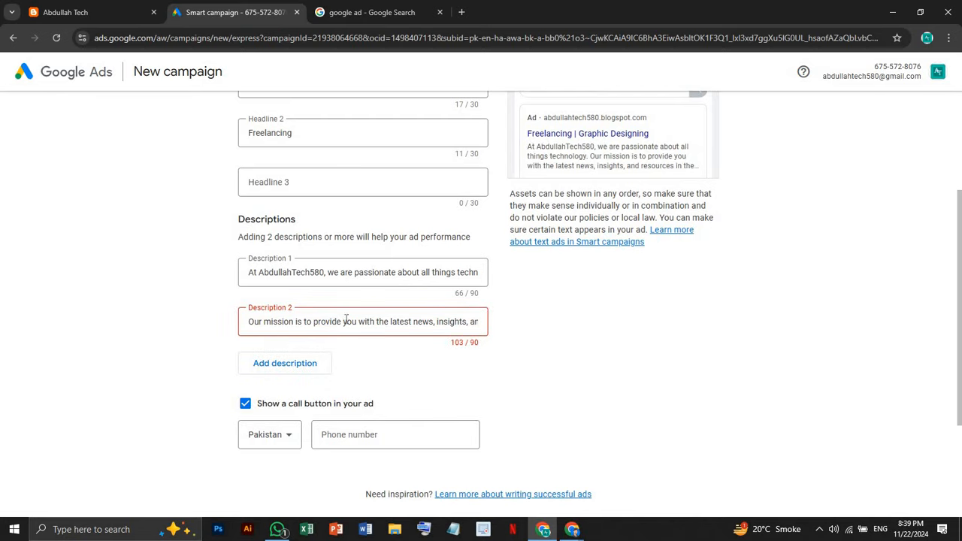
Remove the word 'insights' and change 'and' to '&' to reach 90/90 characters
left_click(389, 322)
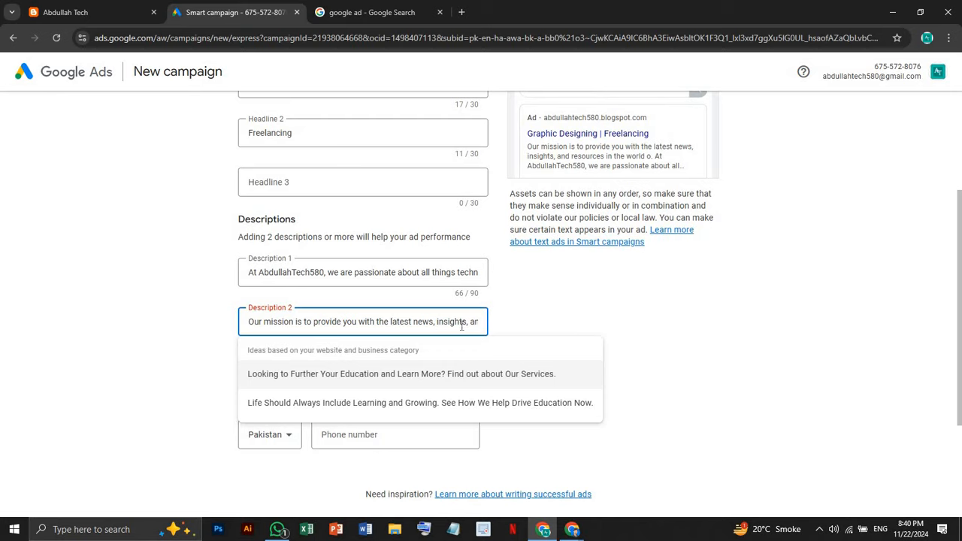
left_click_drag(466, 325, 436, 325)
key("BackSpace")
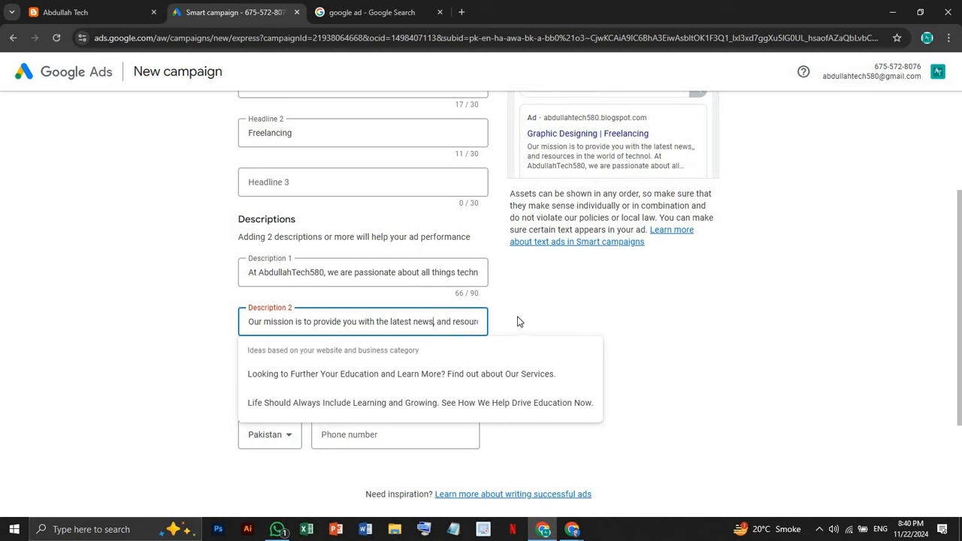
left_click(454, 321)
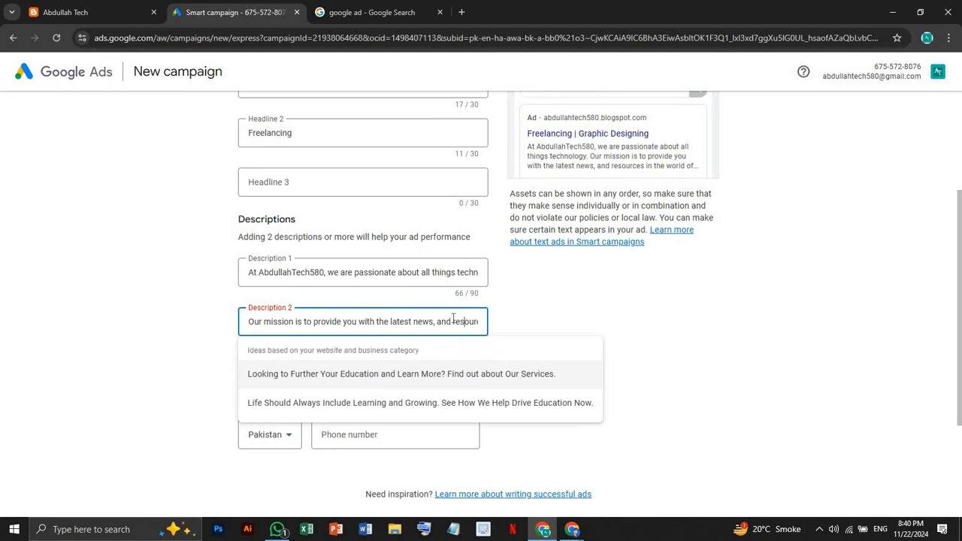
left_click_drag(437, 321, 452, 321)
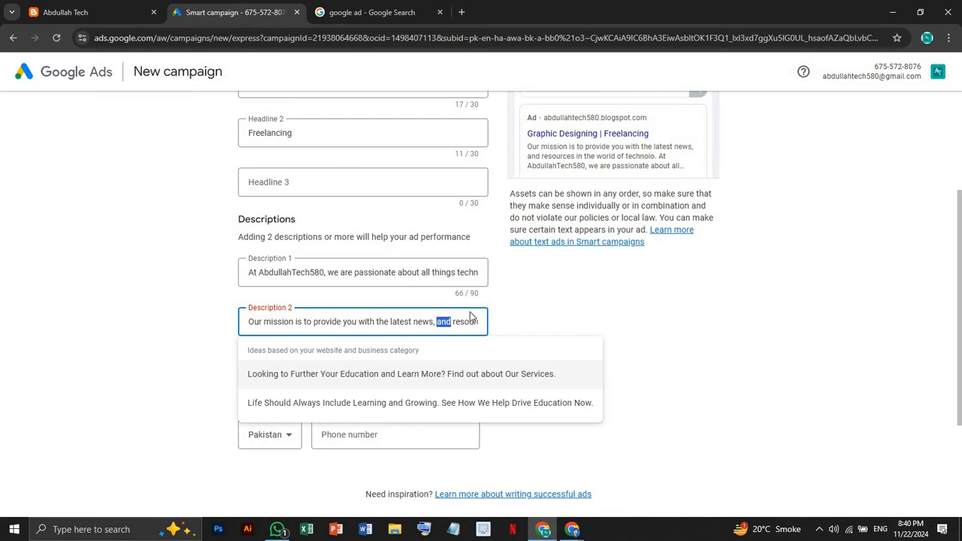
type("&")
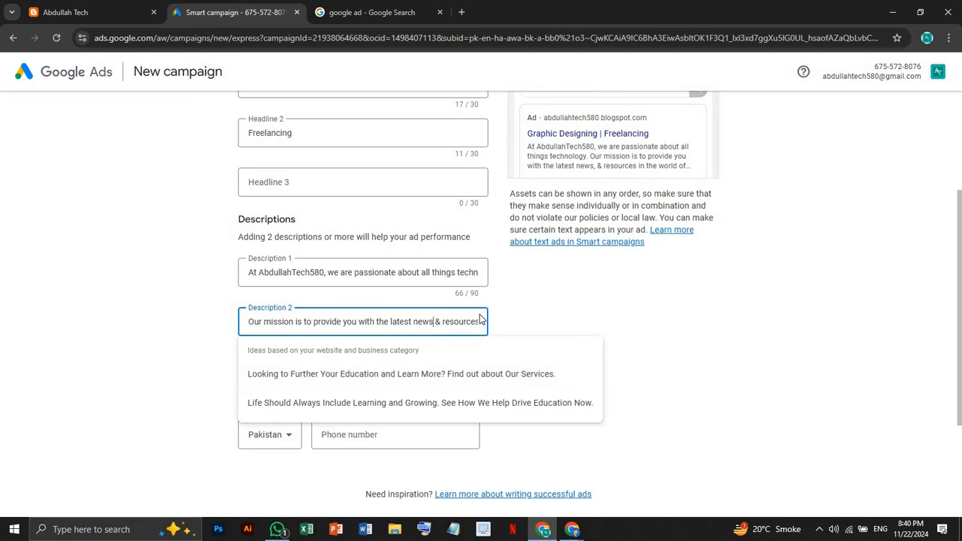
left_click(515, 330)
scroll(454, 369, "down", 2)
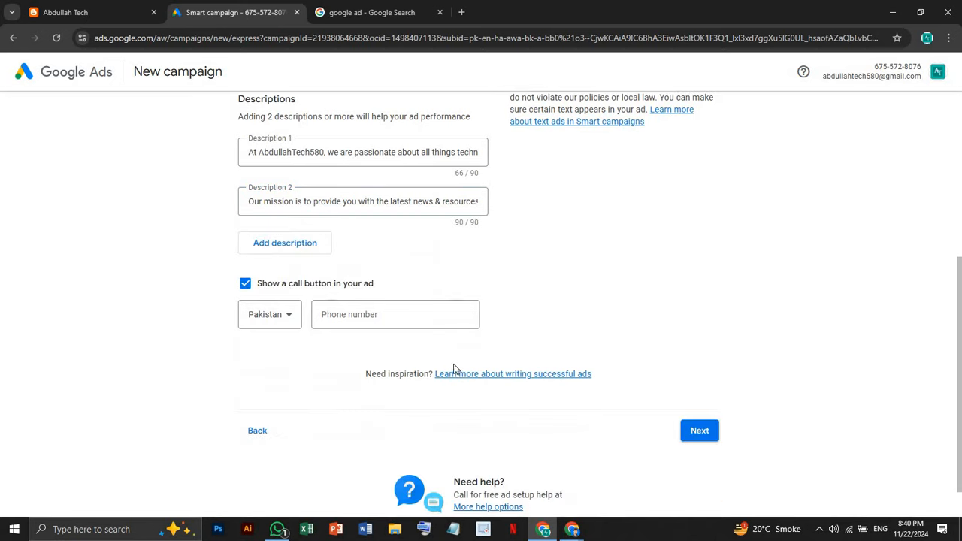
left_click(356, 323)
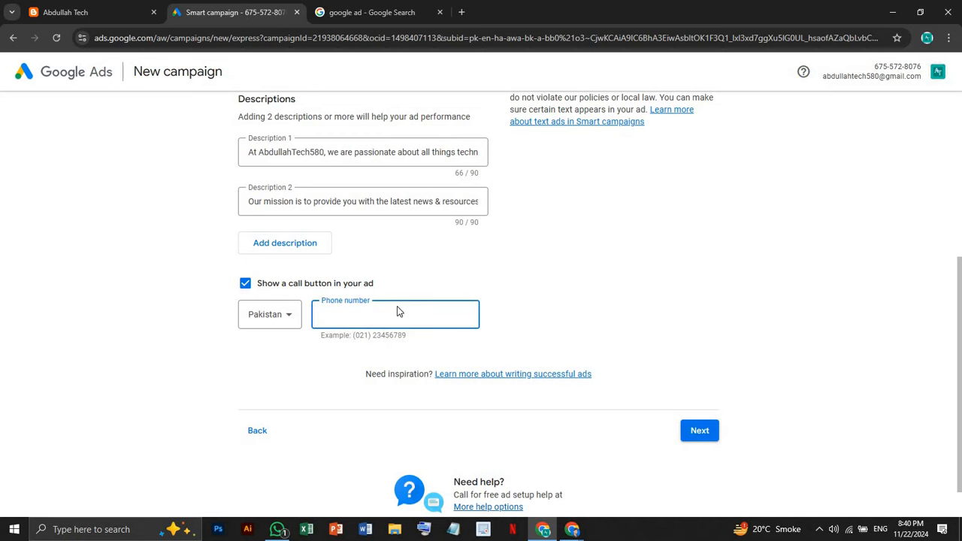
scroll(397, 311, "up", 1)
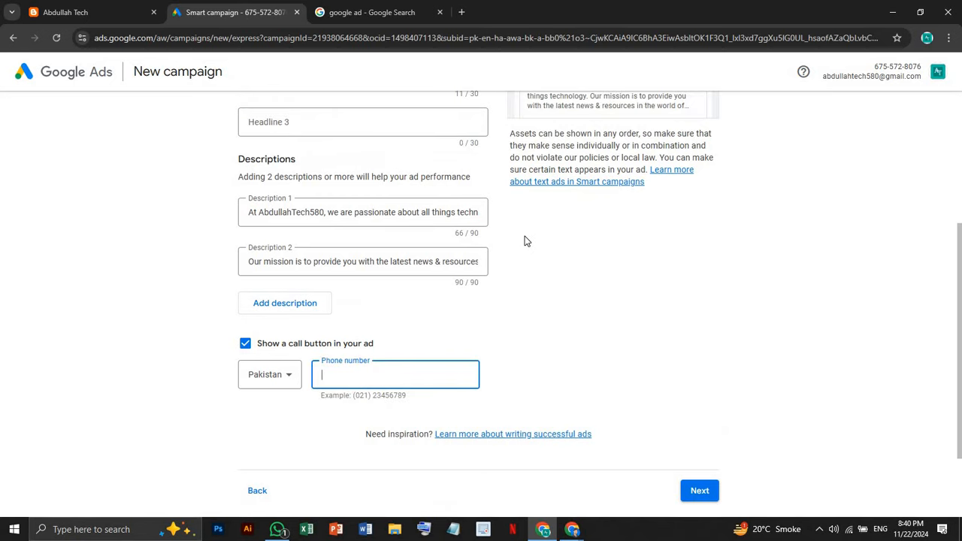
scroll(593, 238, "up", 2)
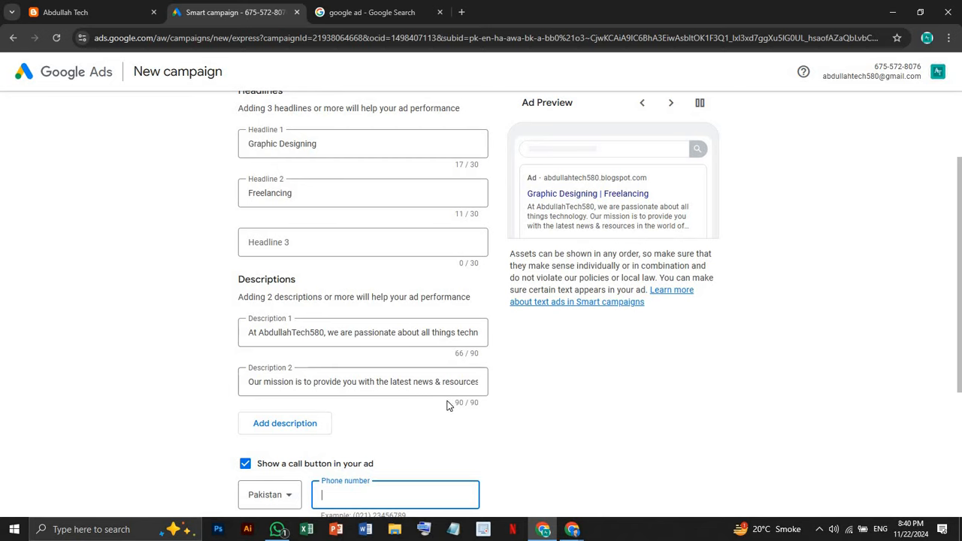
scroll(451, 406, "down", 2)
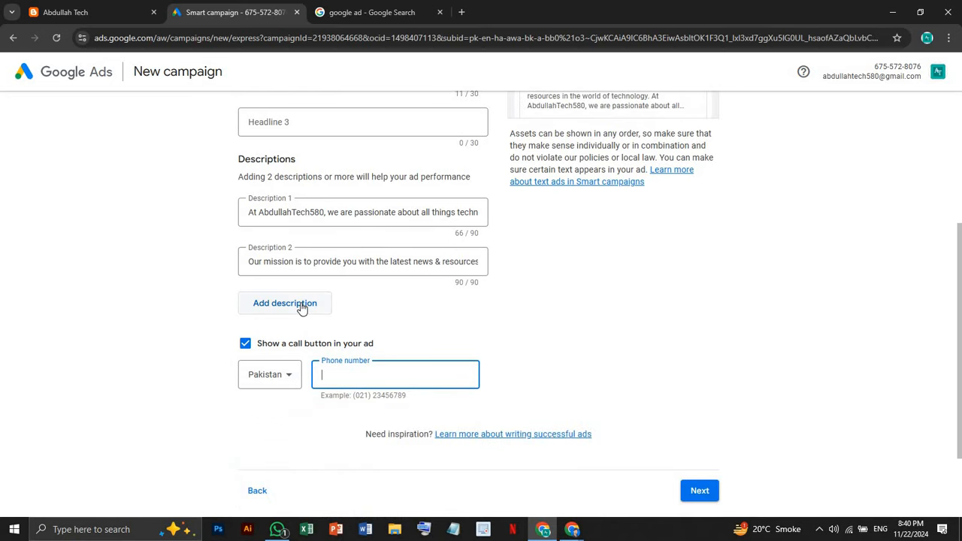
left_click(368, 7)
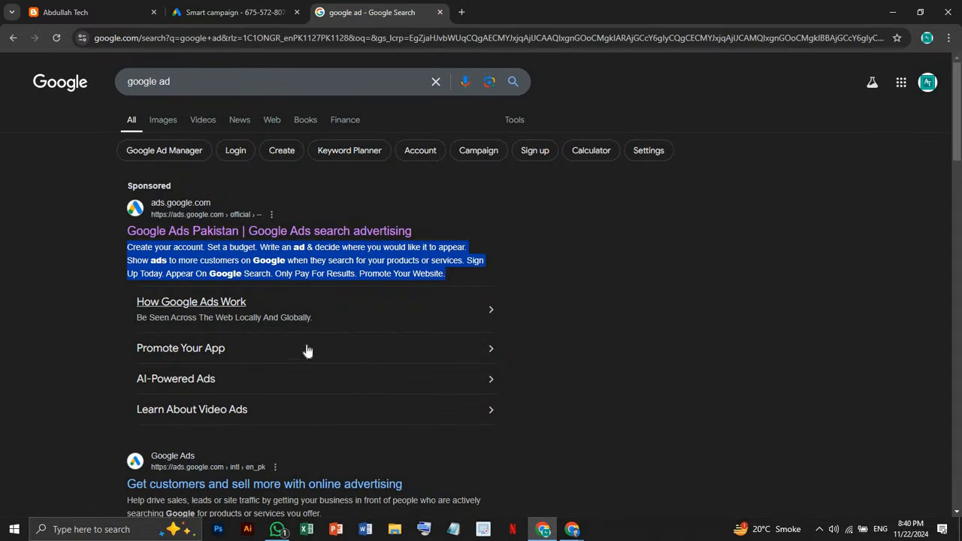
scroll(301, 338, "down", 2)
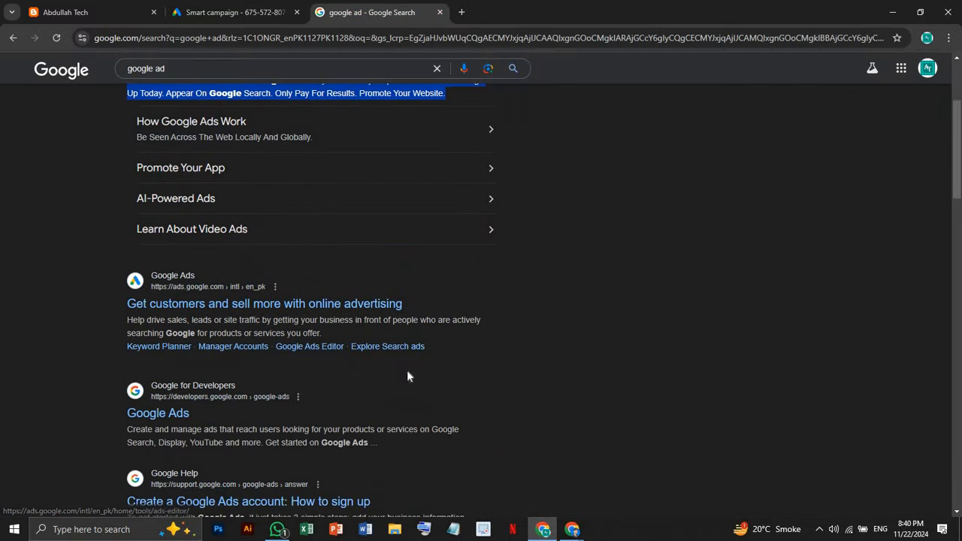
scroll(406, 369, "down", 2)
scroll(323, 361, "down", 1)
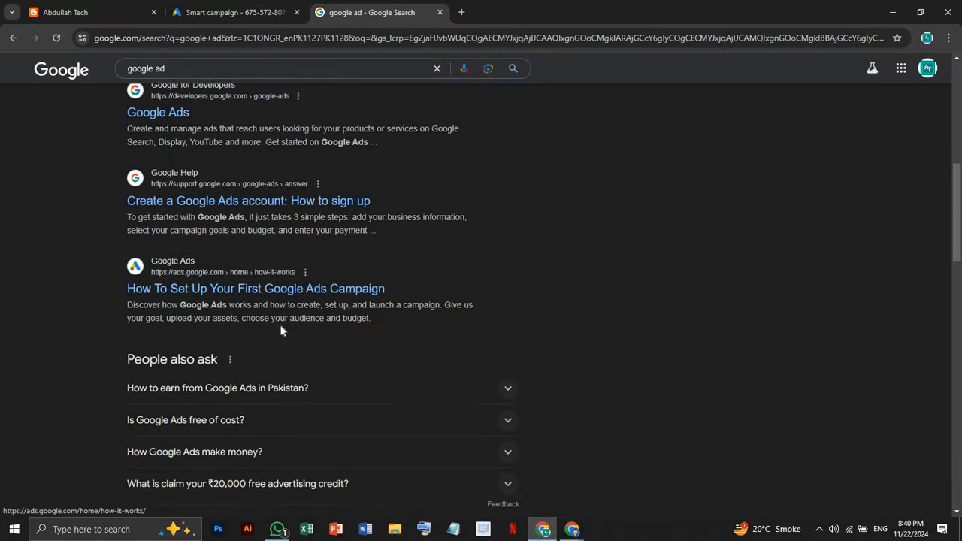
scroll(301, 316, "up", 2)
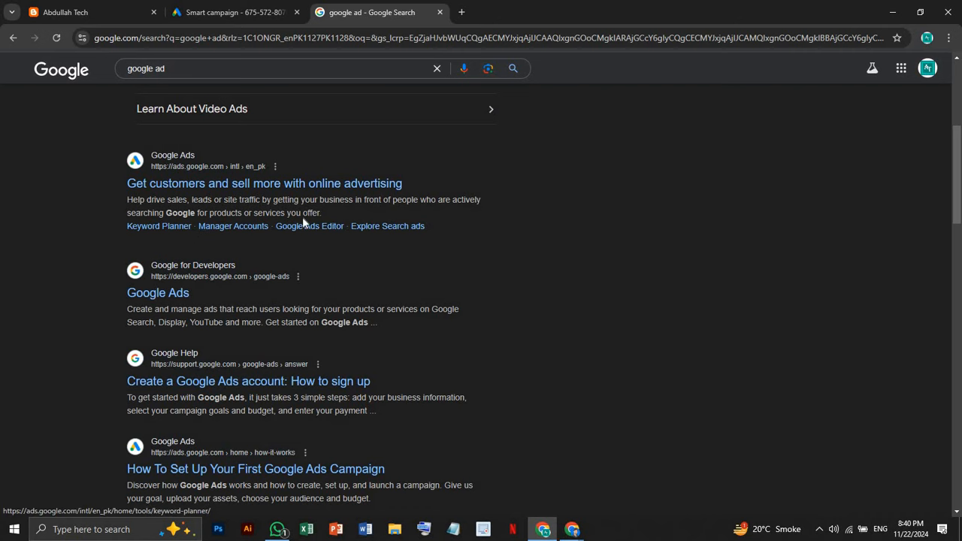
left_click(254, 13)
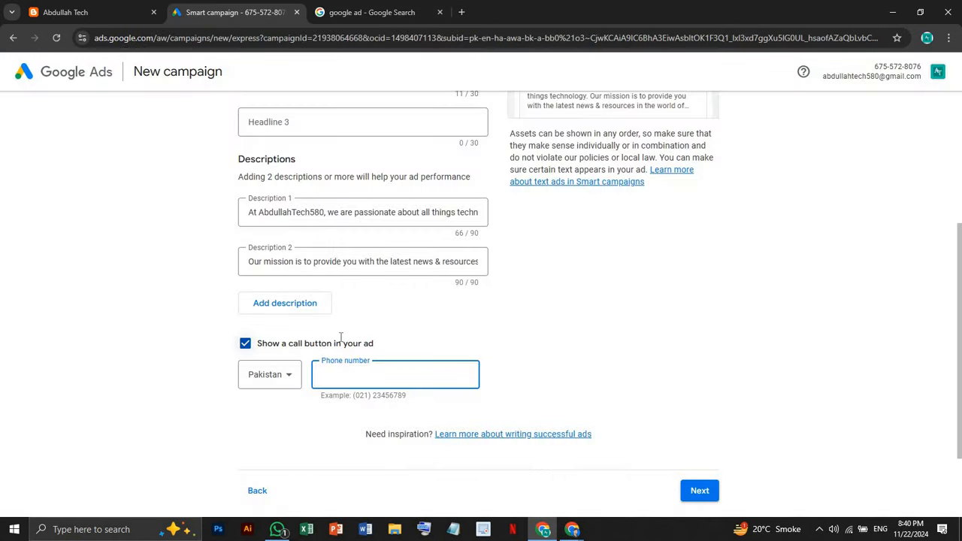
Finish entering the business phone number for call ads
scroll(339, 340, "down", 1)
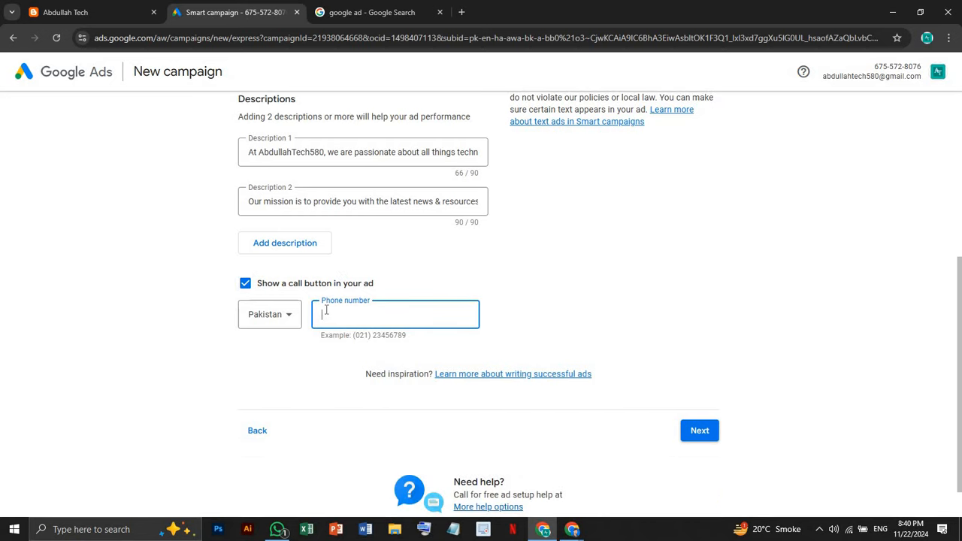
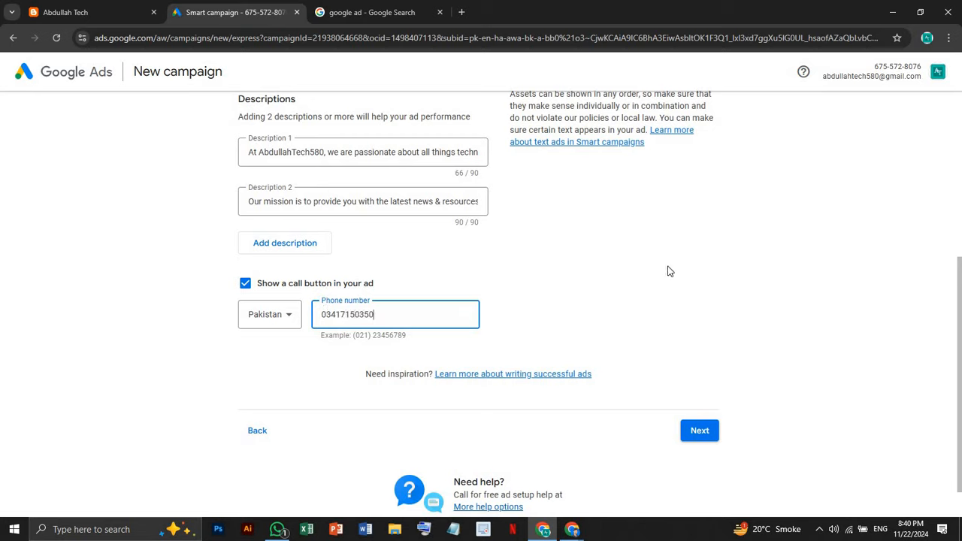
left_click(621, 275)
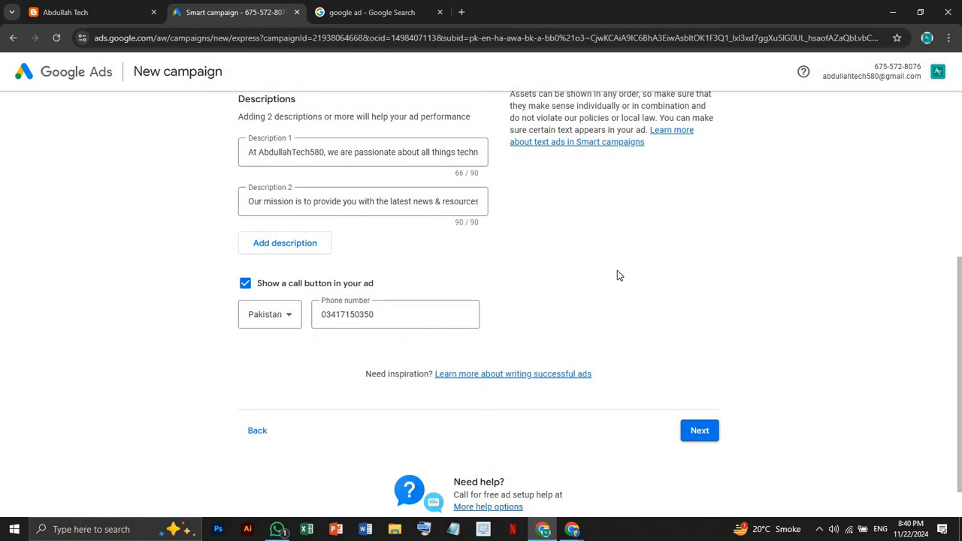
Toggle 'Show a call button in your ad' off and back on, then continue, revealing Headline 3's error
scroll(617, 272, "up", 3)
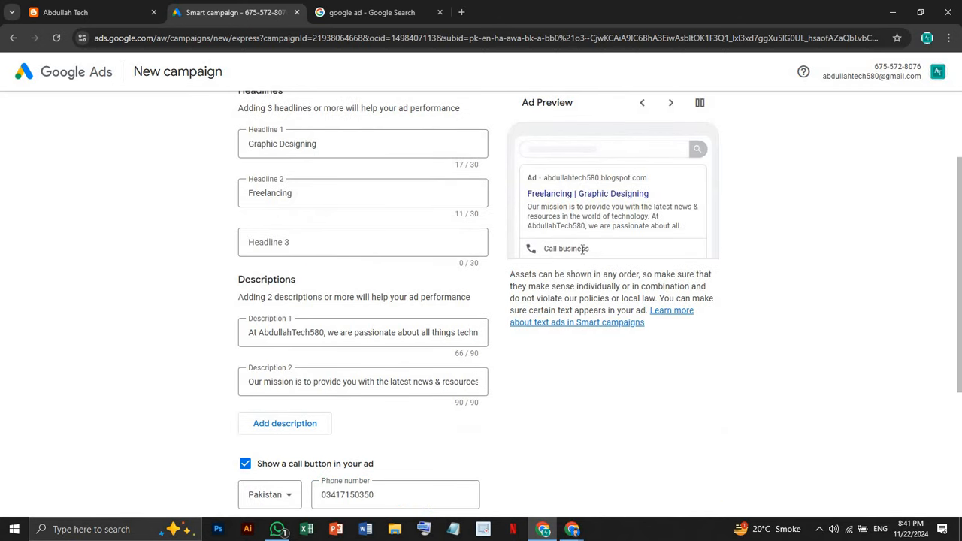
scroll(541, 298, "down", 1)
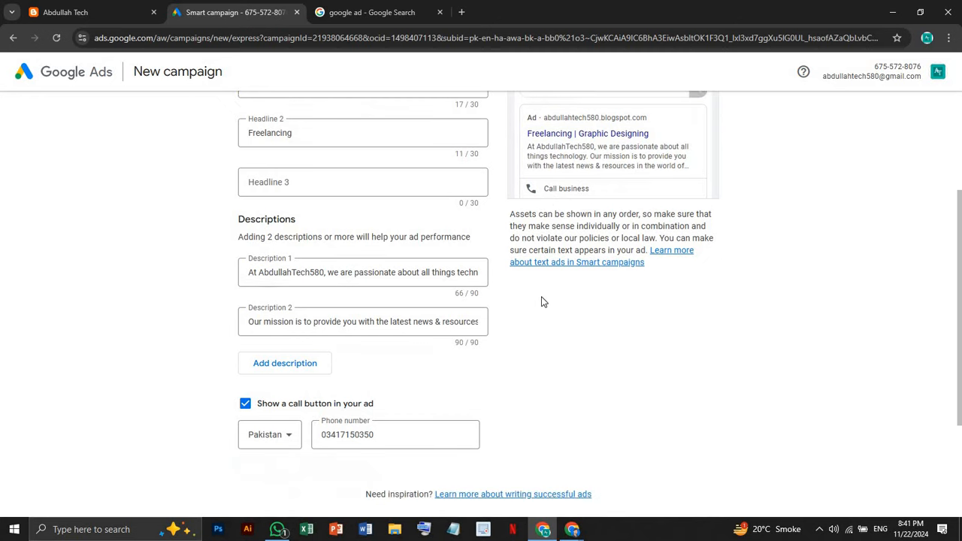
scroll(545, 301, "down", 3)
scroll(397, 292, "up", 1)
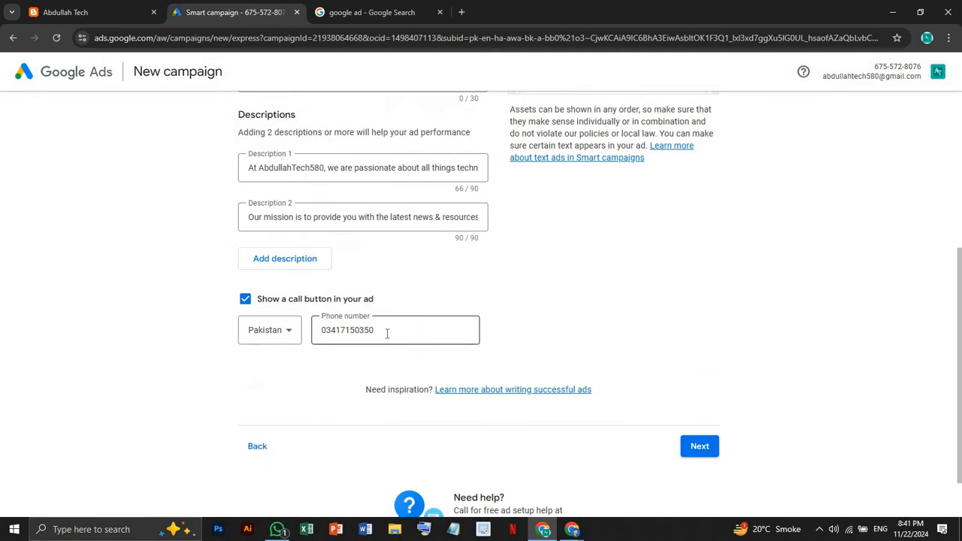
left_click(246, 301)
scroll(629, 325, "up", 2)
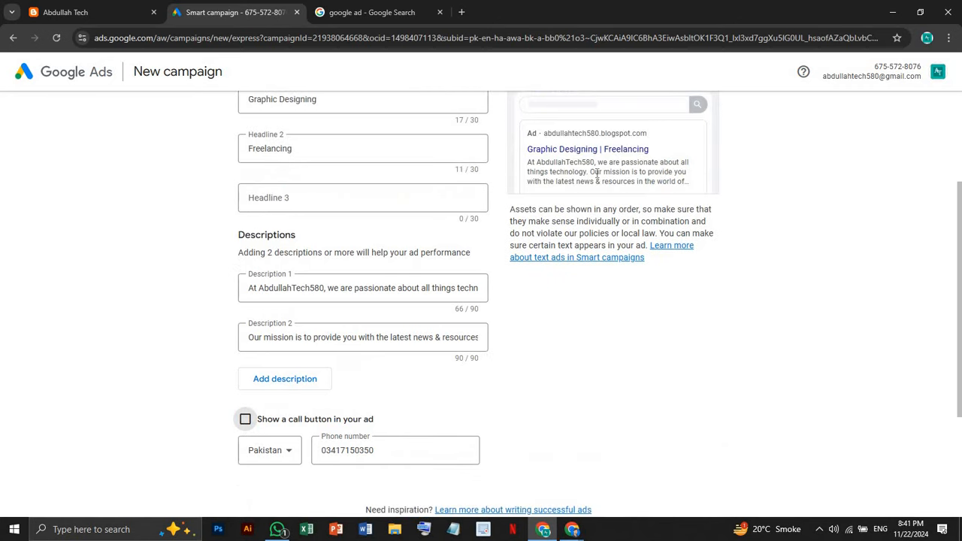
scroll(542, 218, "up", 1)
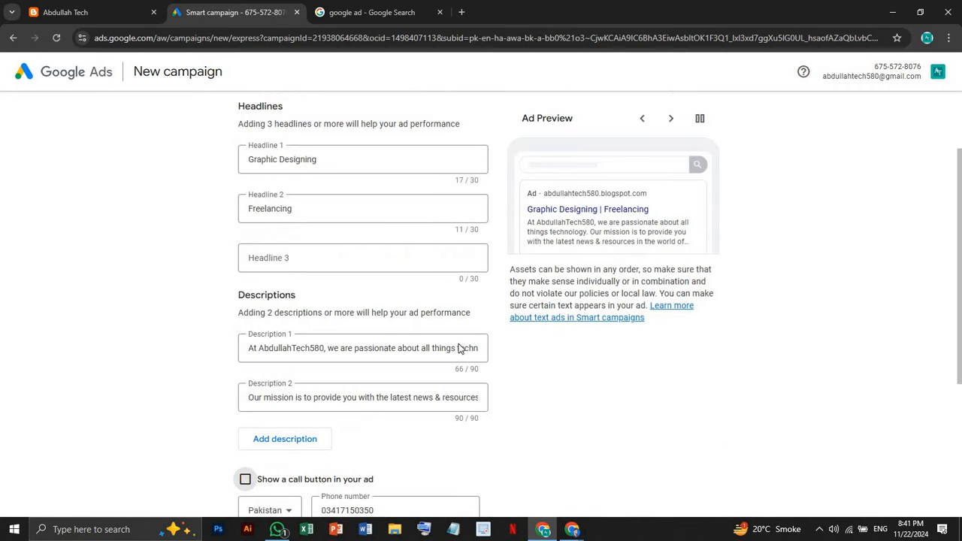
scroll(460, 348, "down", 2)
left_click(259, 360)
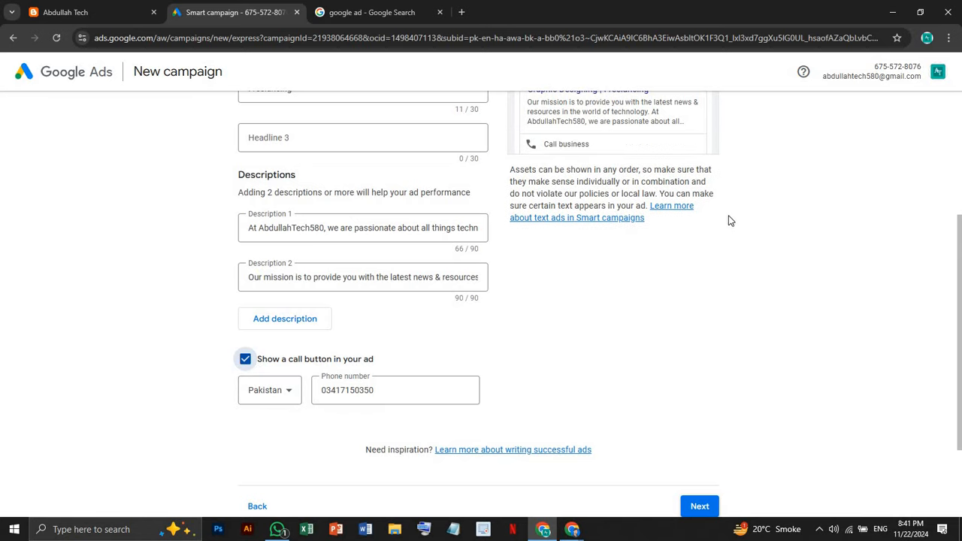
scroll(621, 275, "up", 2)
scroll(641, 358, "down", 3)
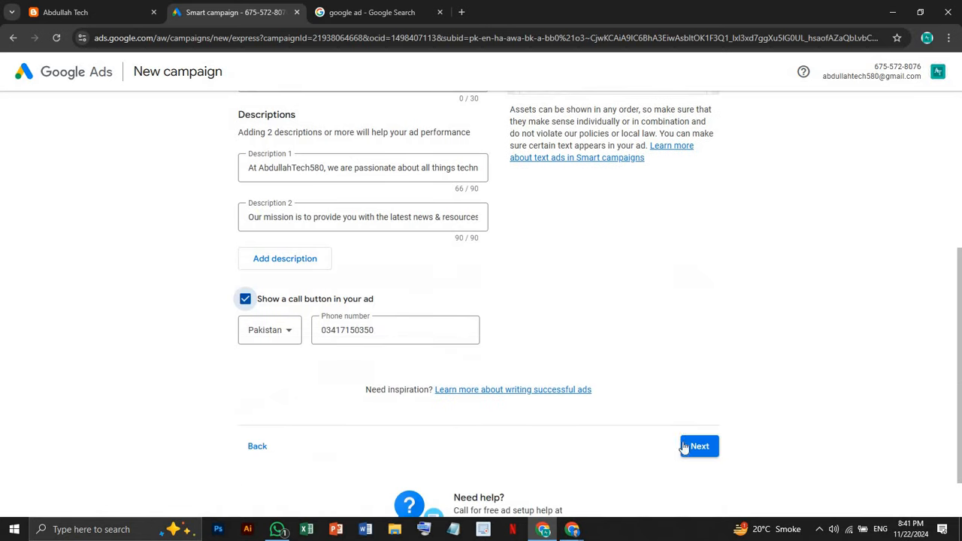
left_click(685, 447)
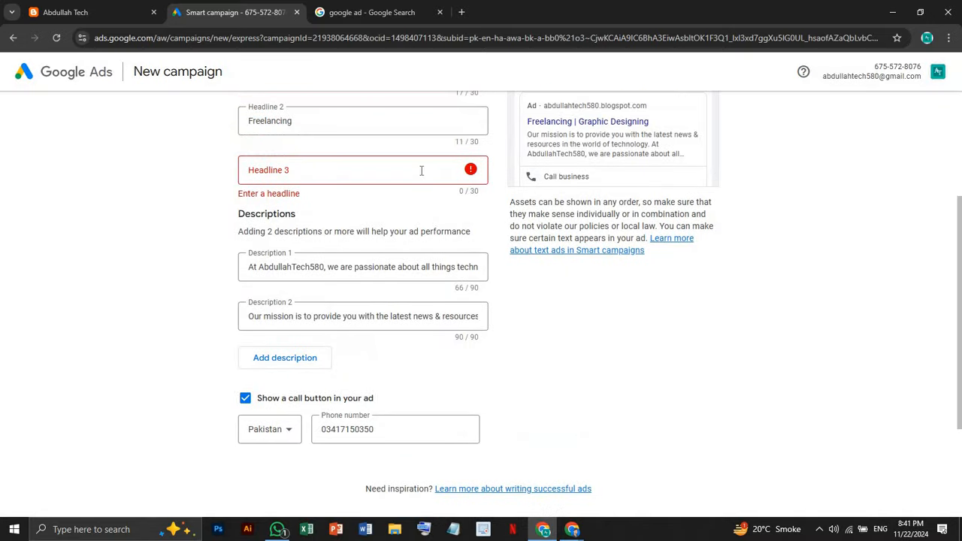
Set Headline 3 to 'Abdullahtech580' from the headline suggestions
left_click(368, 165)
scroll(361, 183, "up", 1)
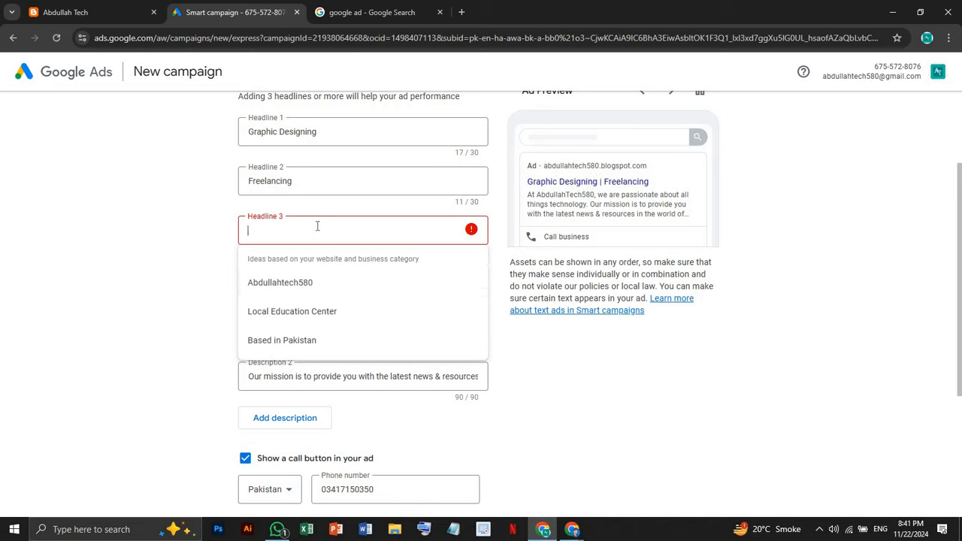
left_click(321, 230)
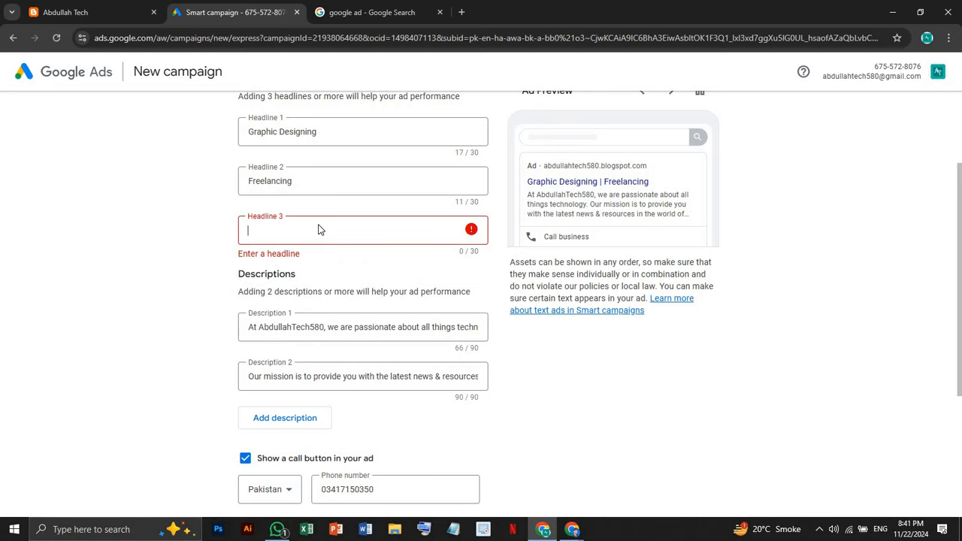
left_click(319, 230)
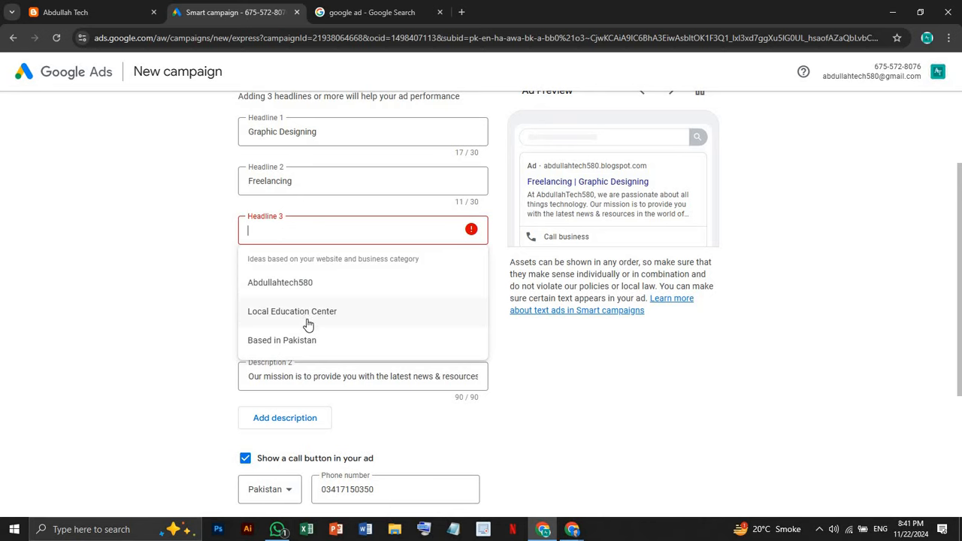
left_click(303, 283)
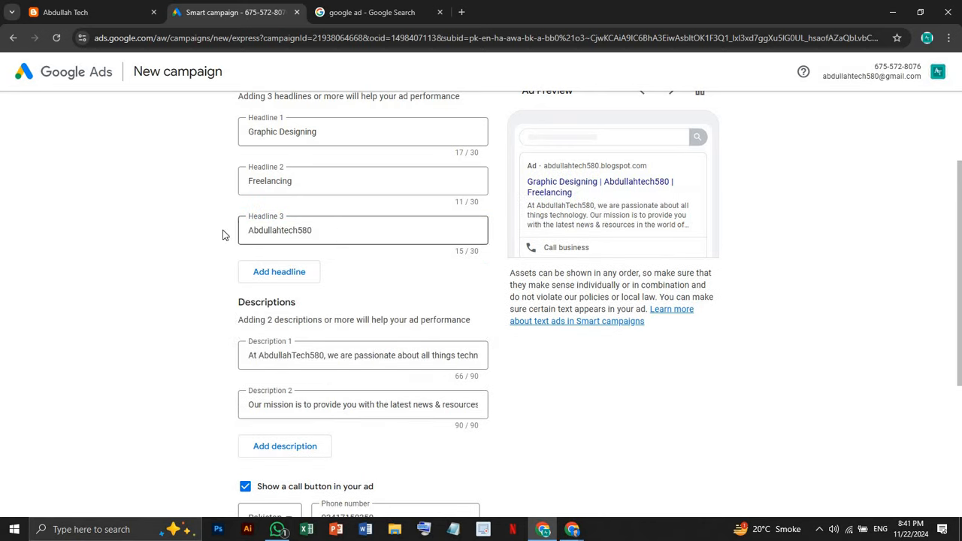
left_click_drag(322, 233, 189, 234)
left_click(611, 386)
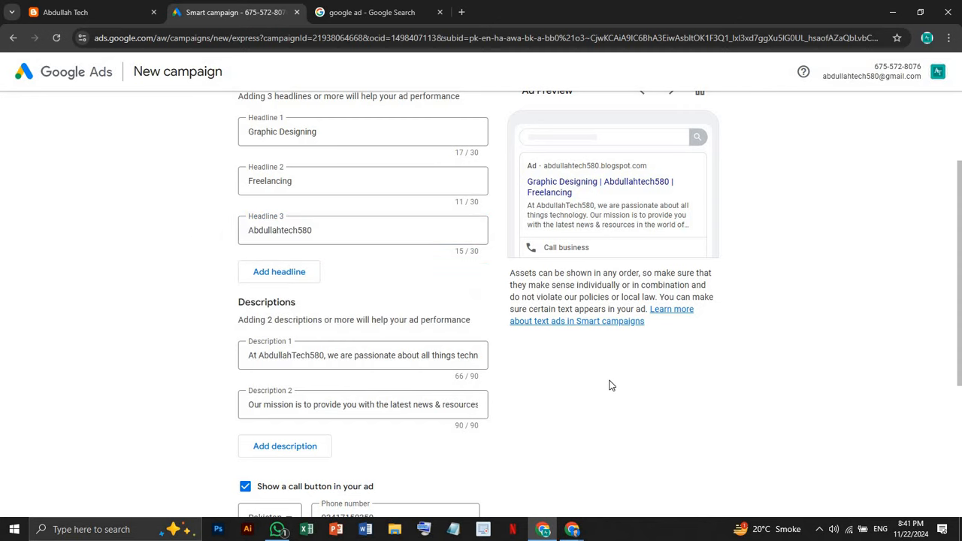
Continue from the ad text to the keyword themes step
scroll(611, 385, "down", 1)
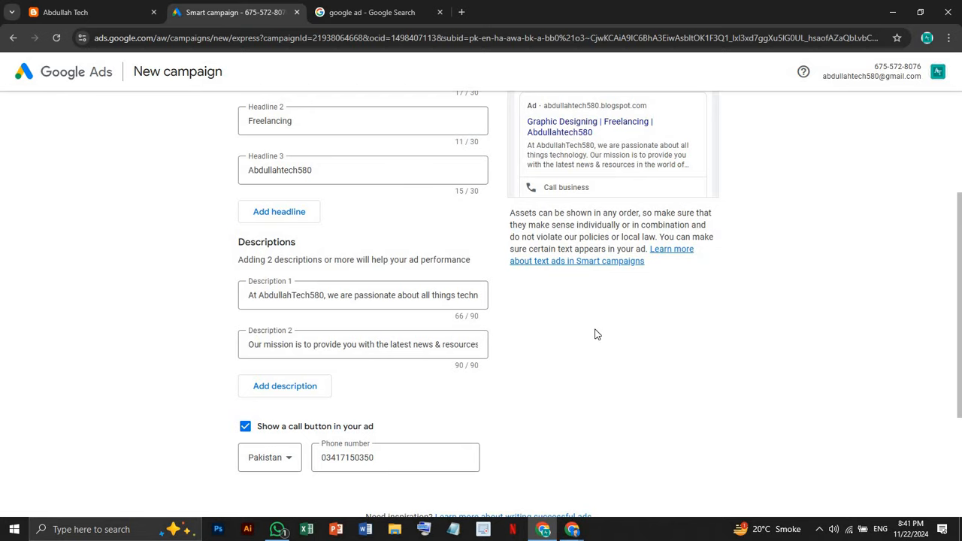
scroll(597, 335, "down", 1)
scroll(597, 335, "down", 2)
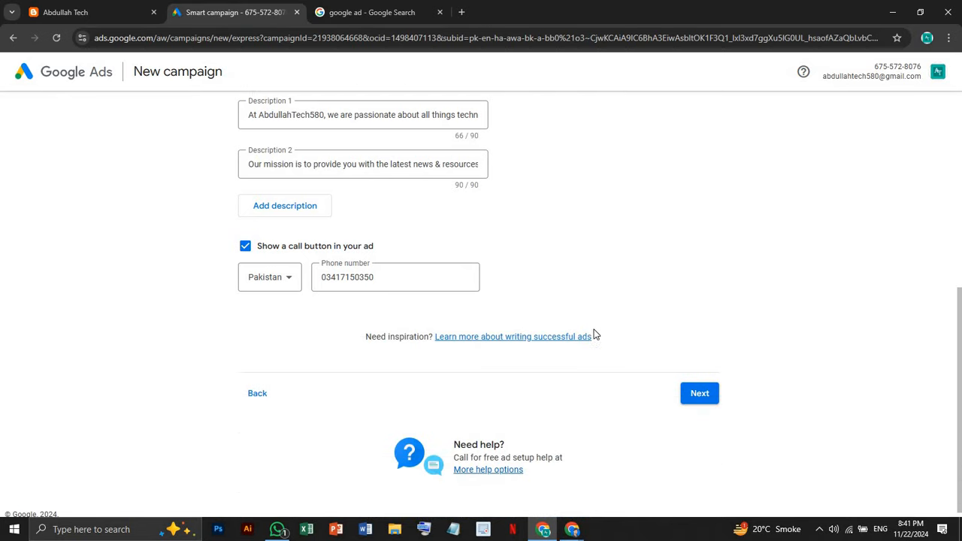
left_click(699, 394)
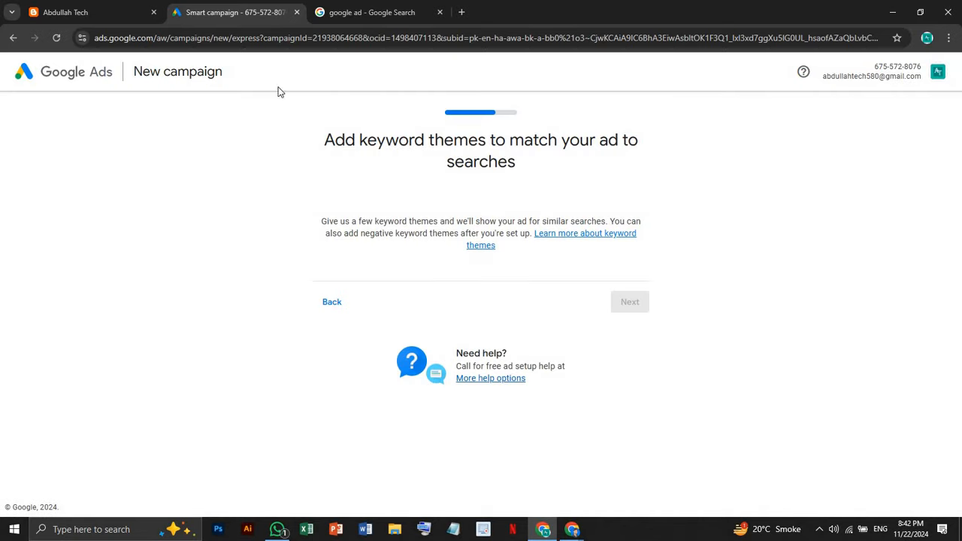
Look through the Google Ads listings on the 'google ad' search results page
left_click(358, 13)
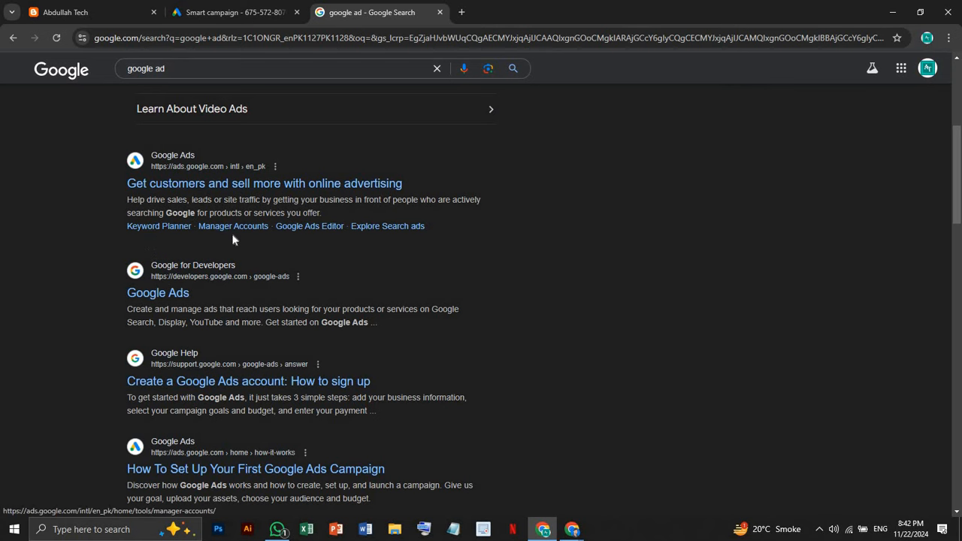
scroll(235, 239, "up", 1)
scroll(234, 239, "up", 3)
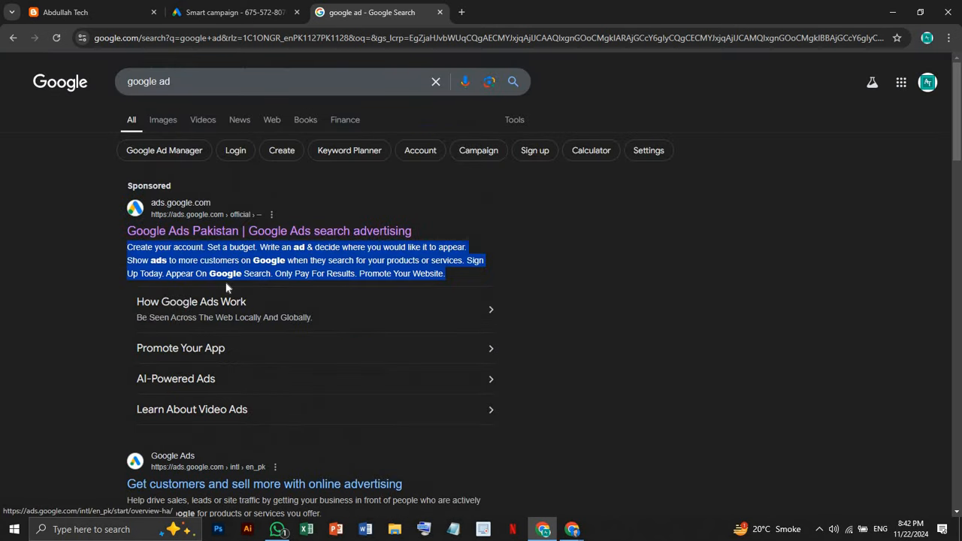
left_click(100, 299)
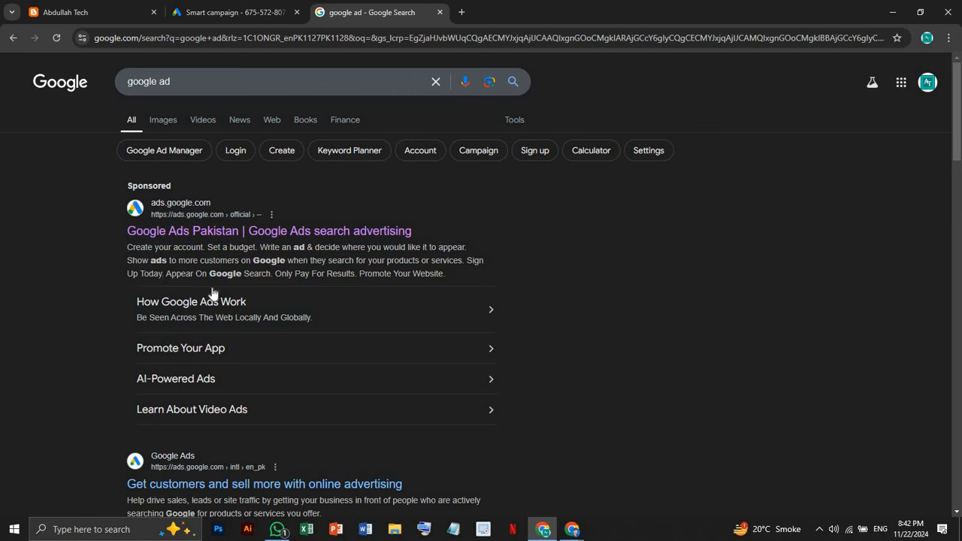
scroll(194, 306, "down", 6)
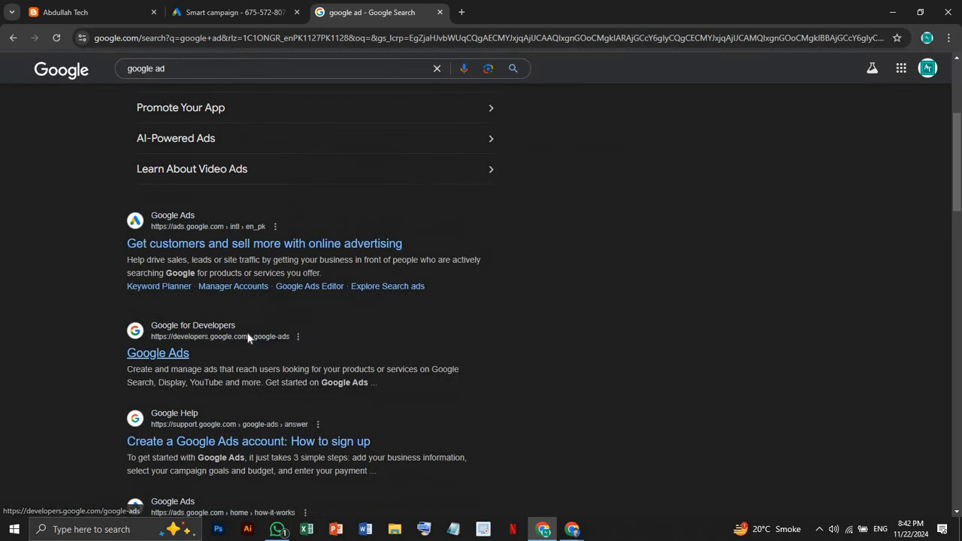
scroll(242, 340, "down", 6)
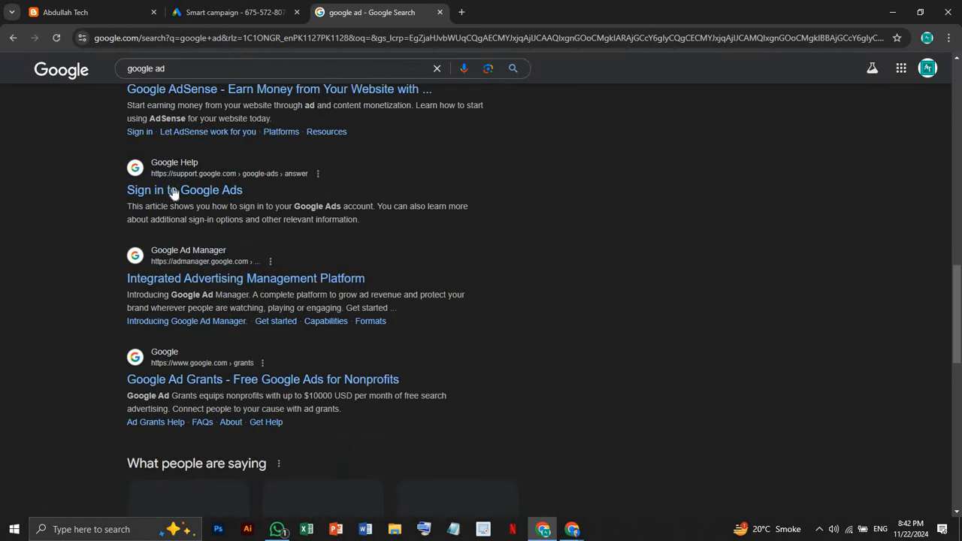
scroll(175, 202, "up", 1)
scroll(175, 202, "up", 1)
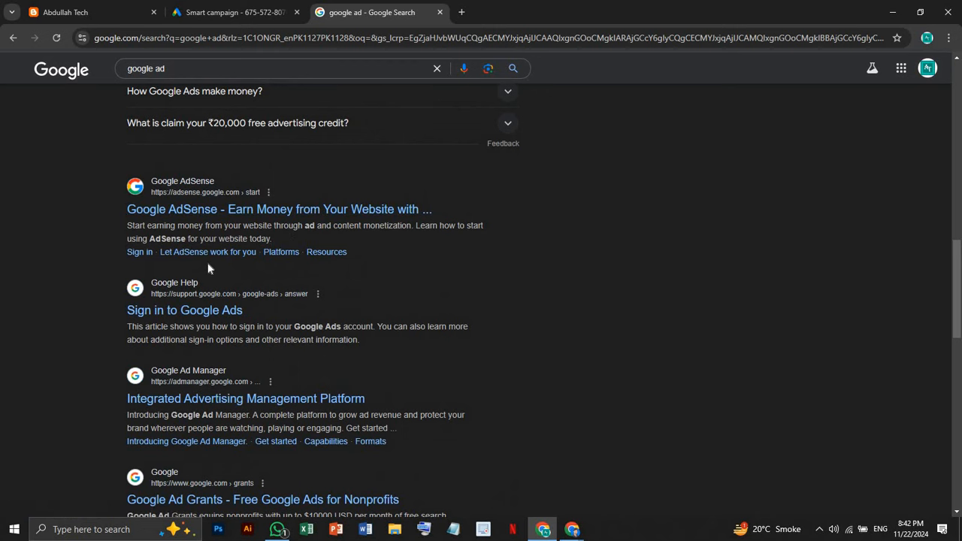
scroll(293, 271, "up", 4)
Add computer classes, 'GRPAHIC' and design agency as keyword themes
left_click(233, 12)
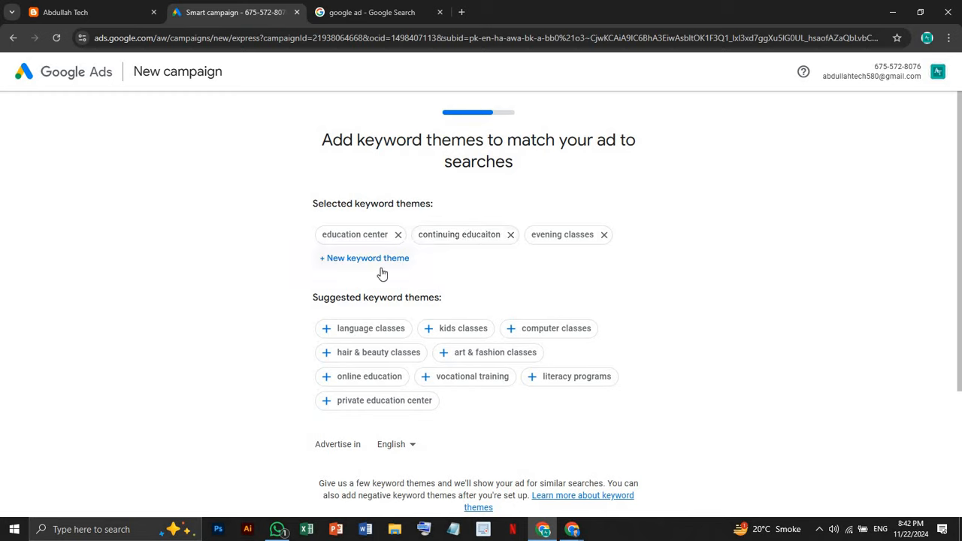
left_click(551, 331)
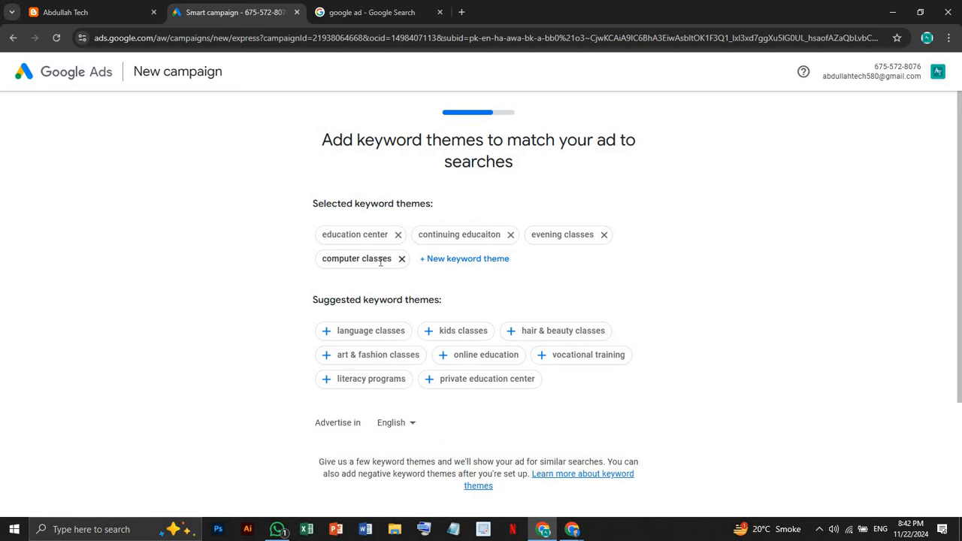
left_click(442, 265)
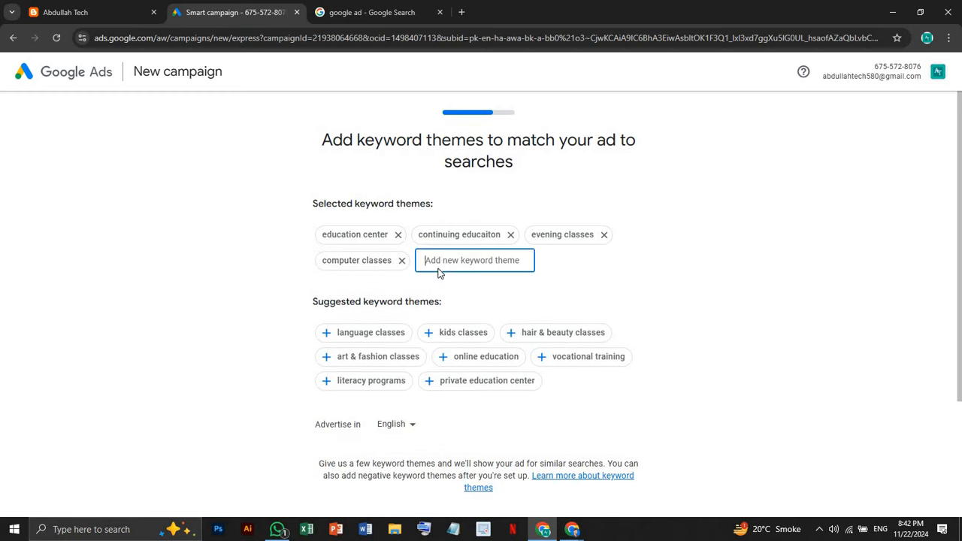
type("G")
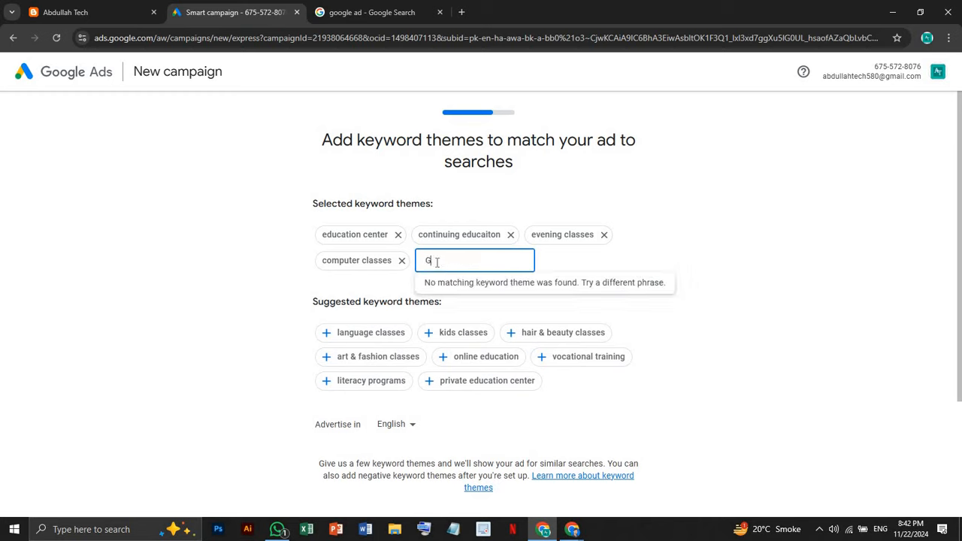
type("RPAHIC")
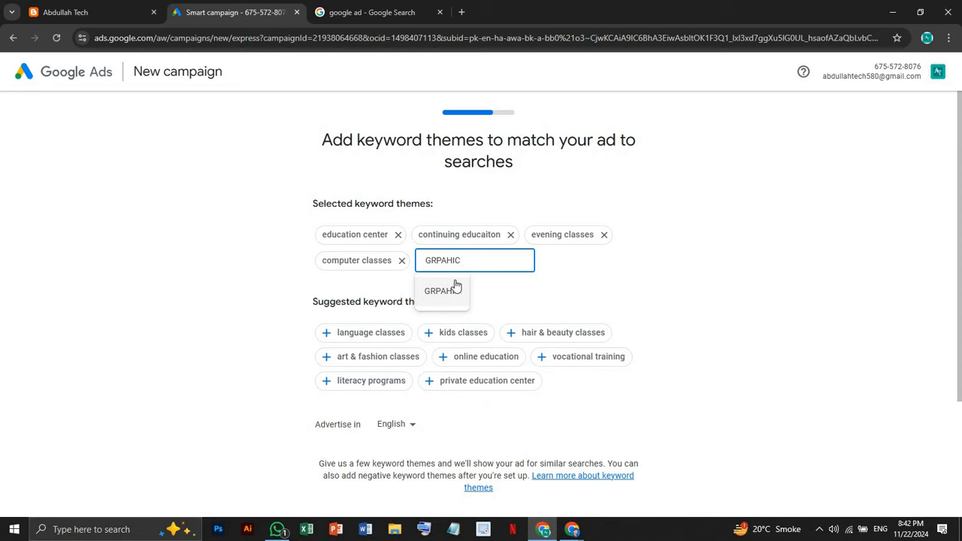
left_click(458, 292)
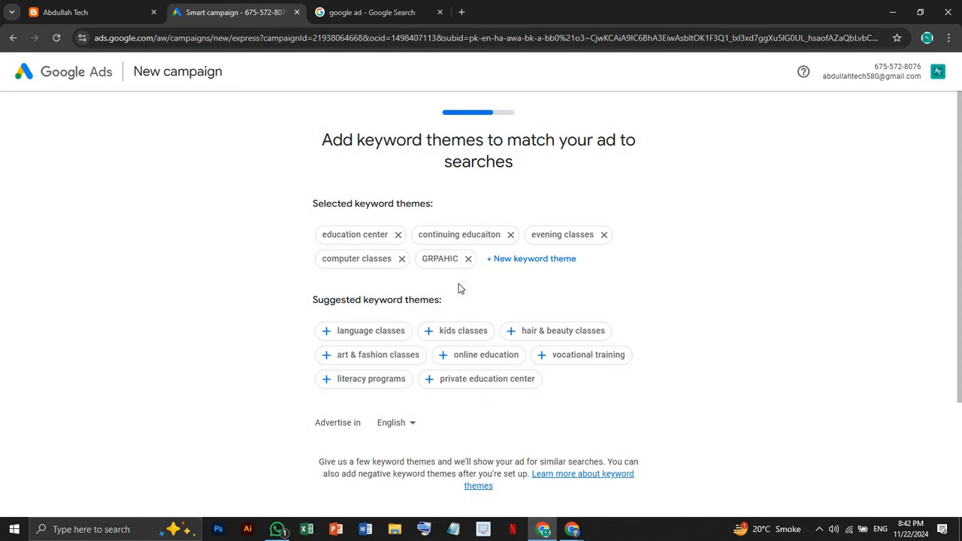
left_click(515, 260)
type("D")
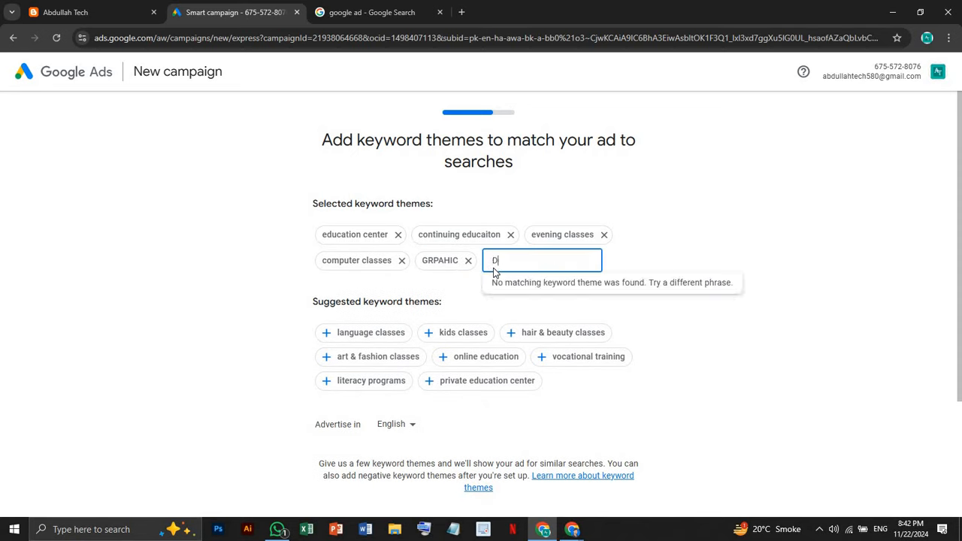
type("ESI")
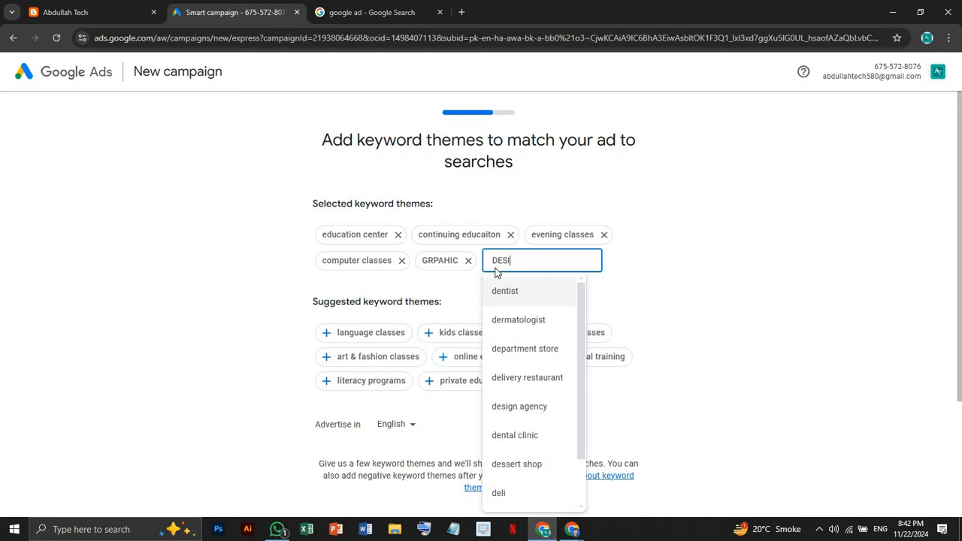
type("GN")
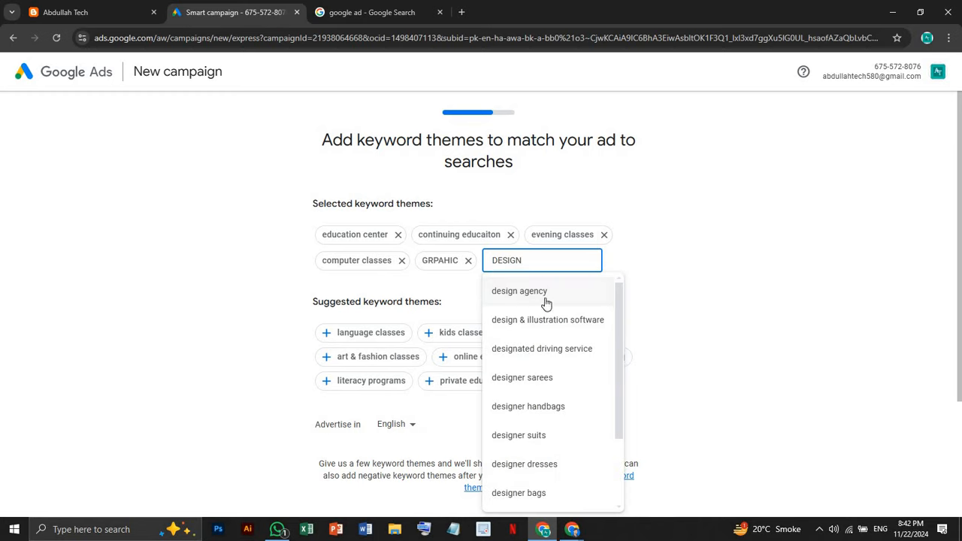
left_click(546, 299)
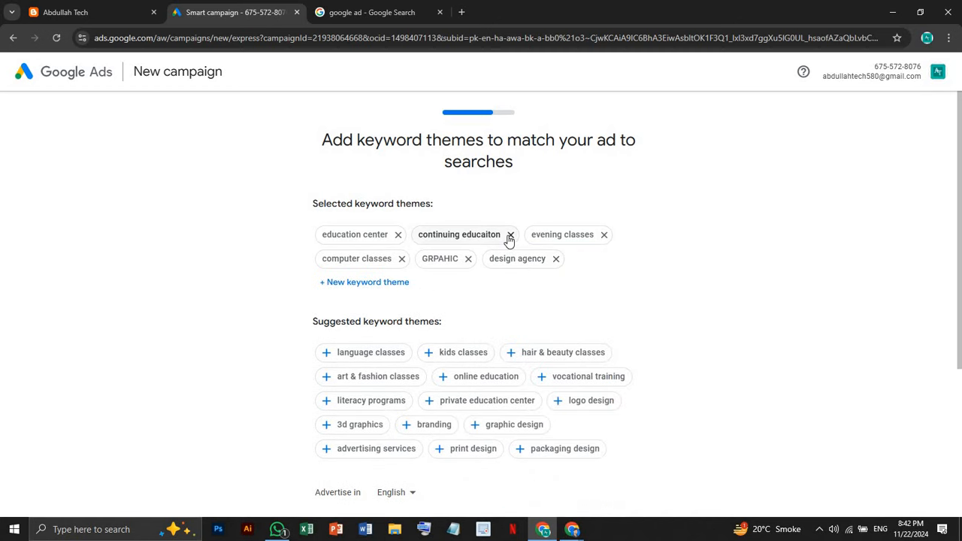
Remove the continuing educaiton, evening classes, computer classes, GRPAHIC and design agency themes
left_click(511, 234)
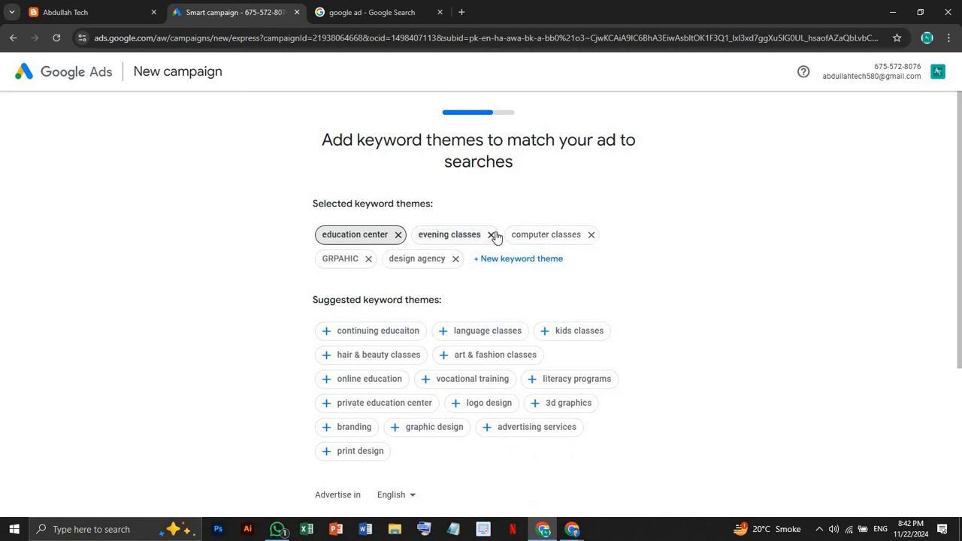
left_click(493, 234)
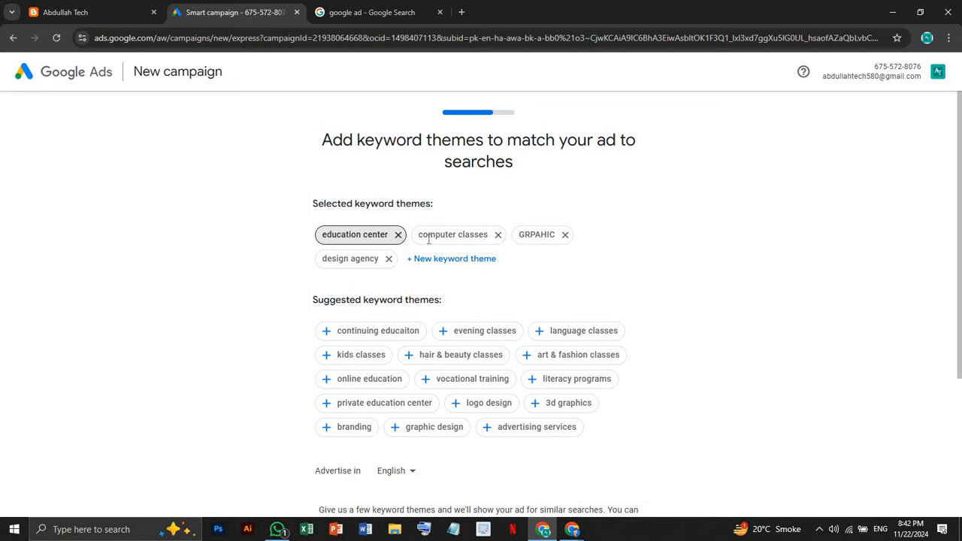
left_click(497, 235)
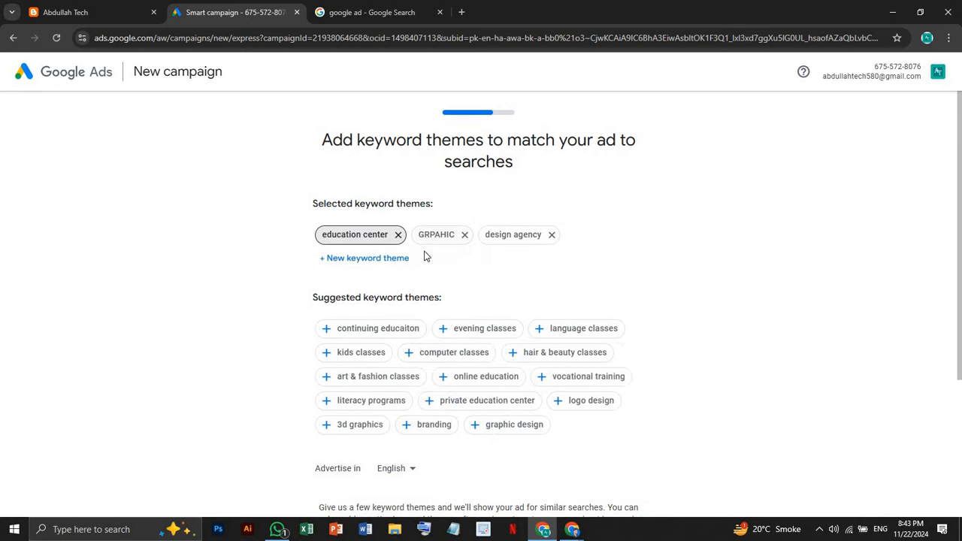
left_click(389, 260)
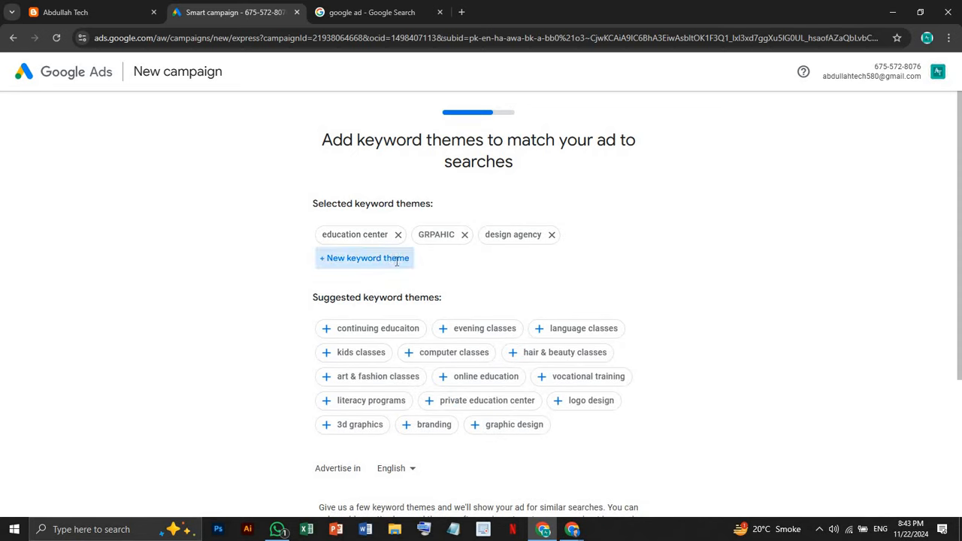
left_click(465, 236)
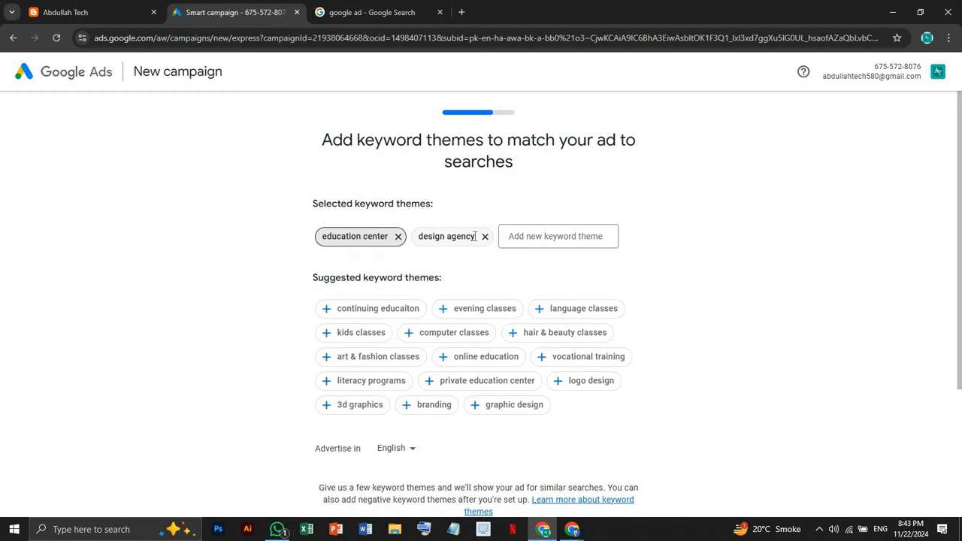
left_click(485, 236)
Add 'Graphic Designing' as a keyword theme
left_click(456, 239)
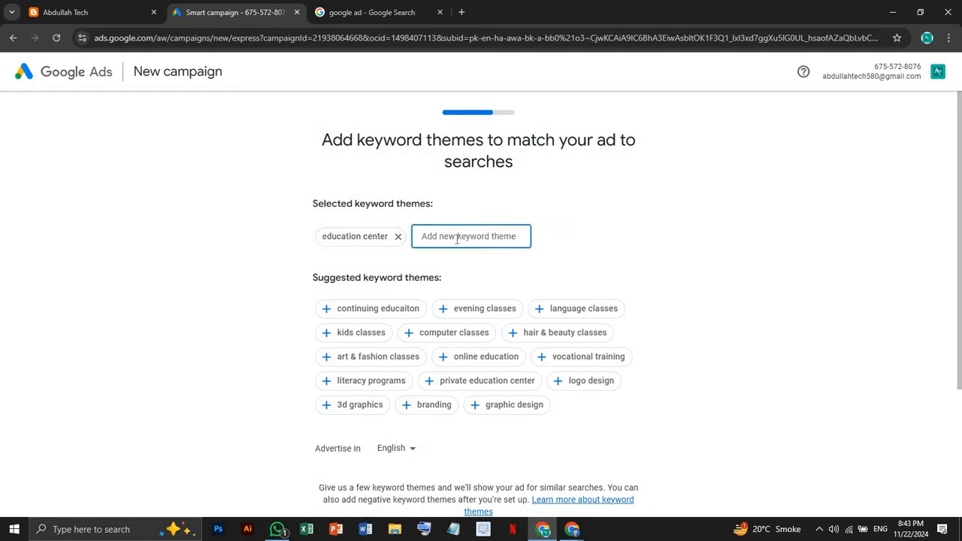
type("gRAP")
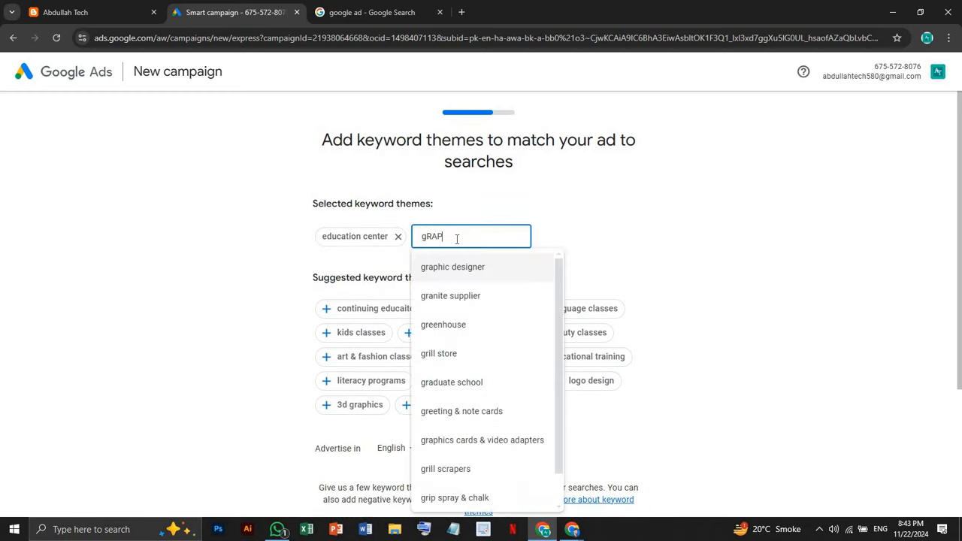
key("BackSpace")
key("BackSpace")
key("BackSpace")
key("BackSpace")
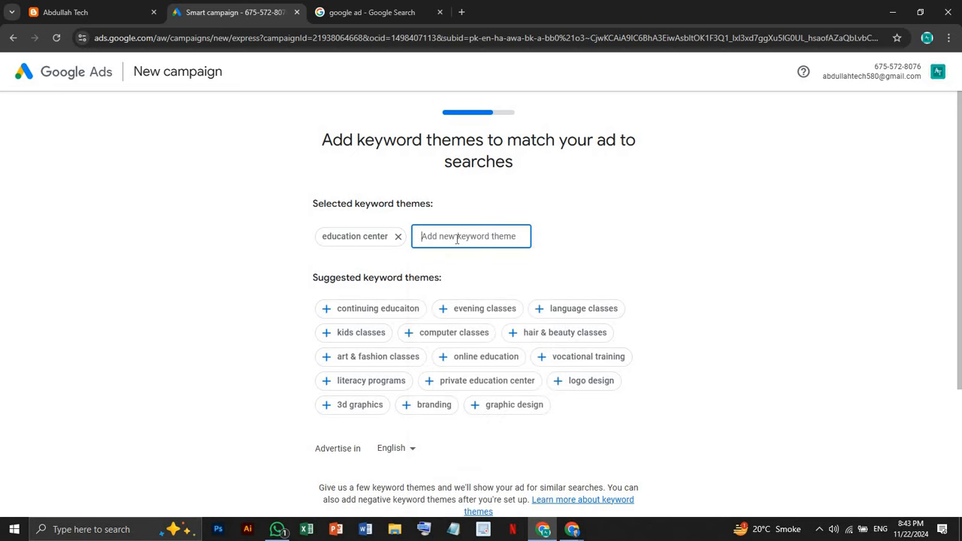
type("G")
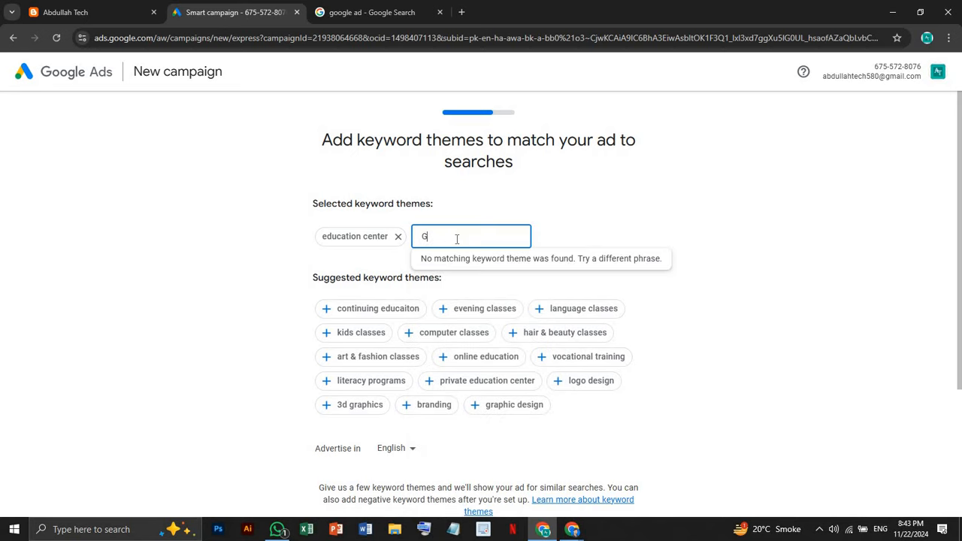
type("raphic")
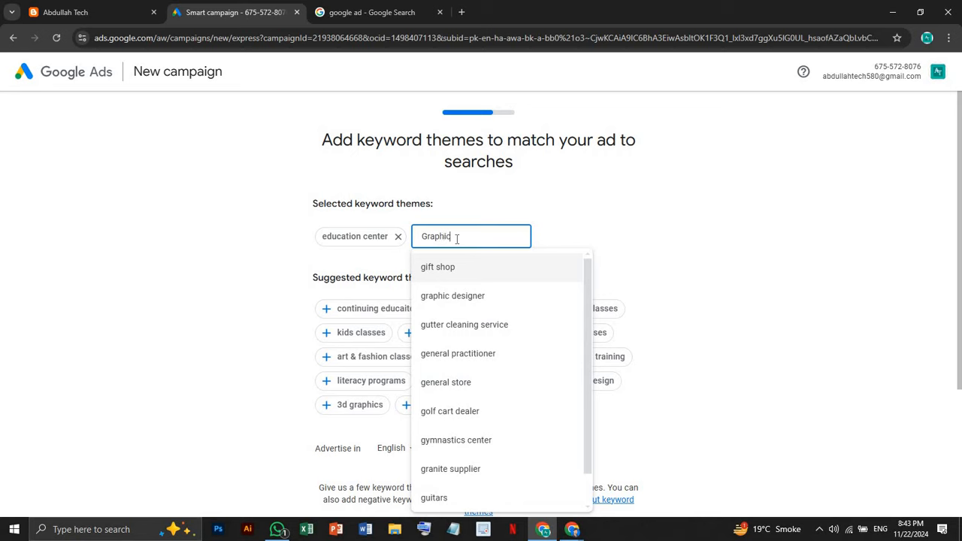
type(" Des")
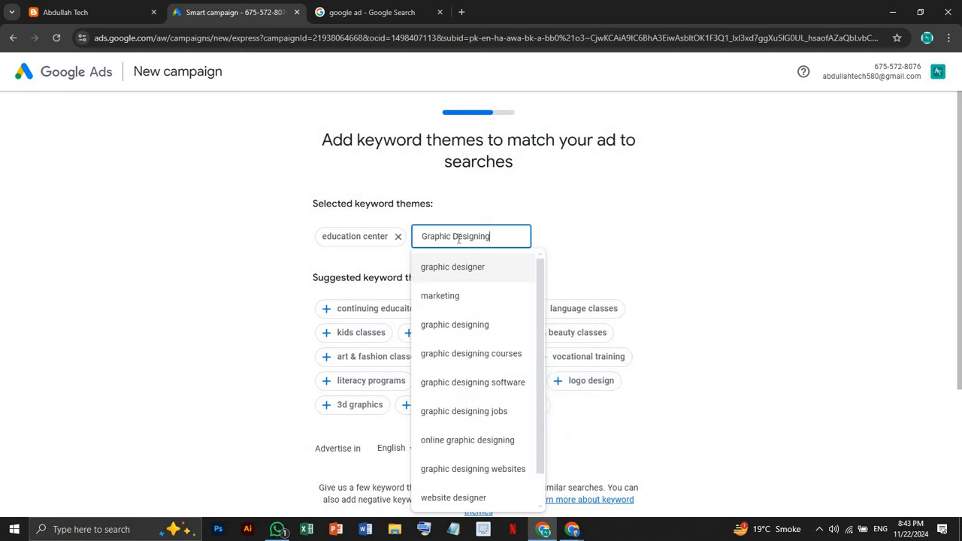
type("igning")
left_click(490, 328)
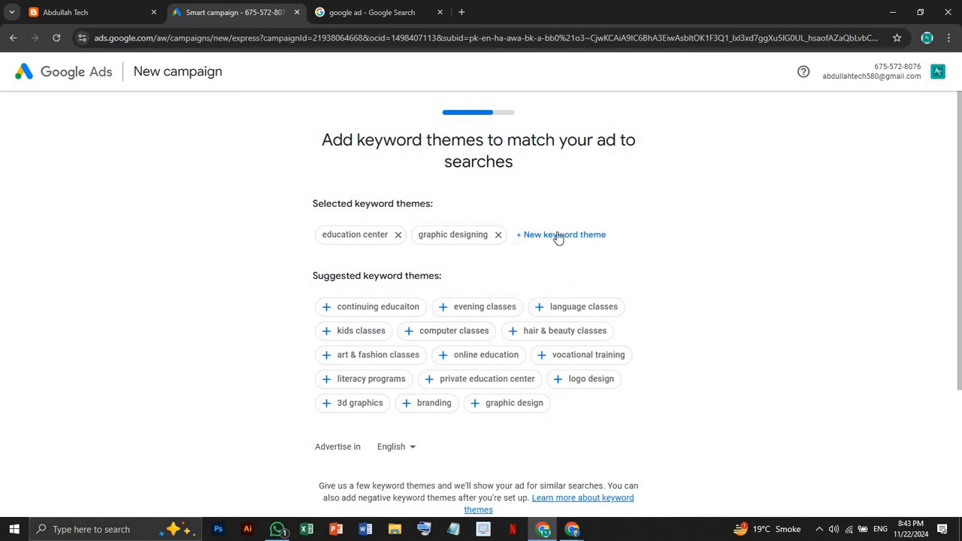
Add computer classes as a keyword theme, removing the unwanted training centre theme
left_click(556, 235)
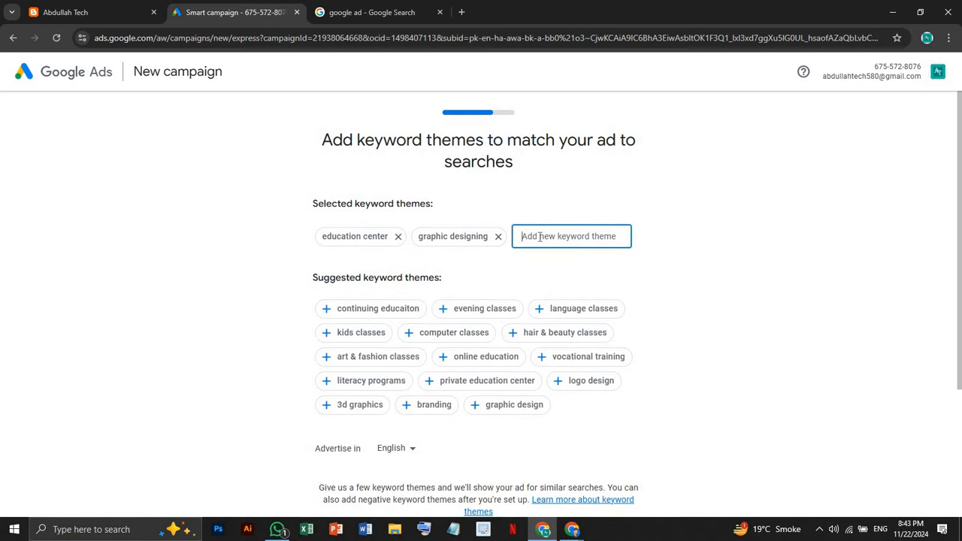
type("c")
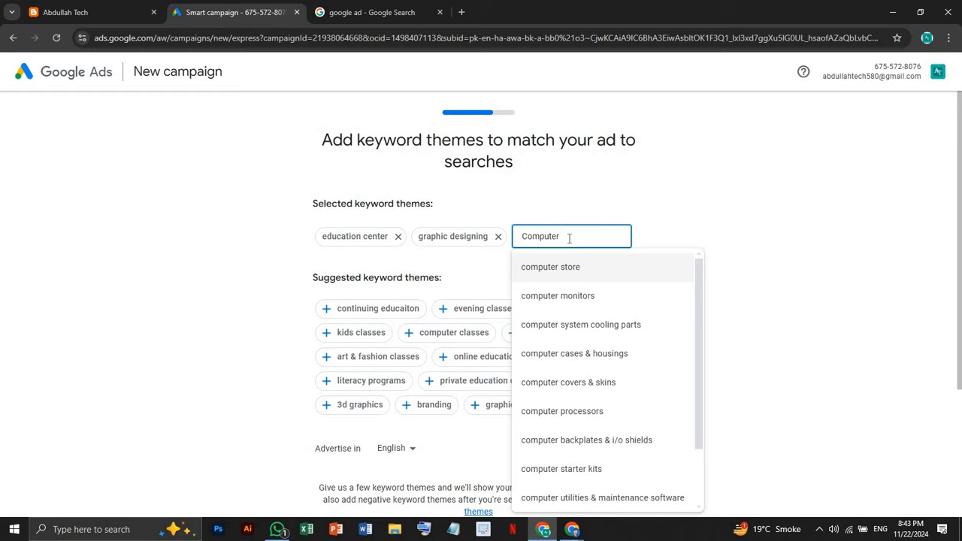
type("asses")
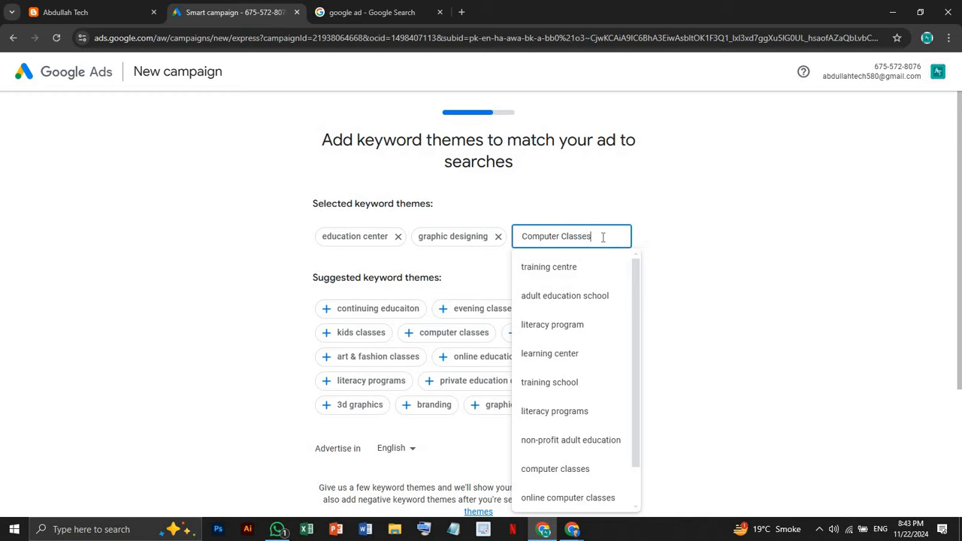
left_click(658, 255)
left_click(613, 239)
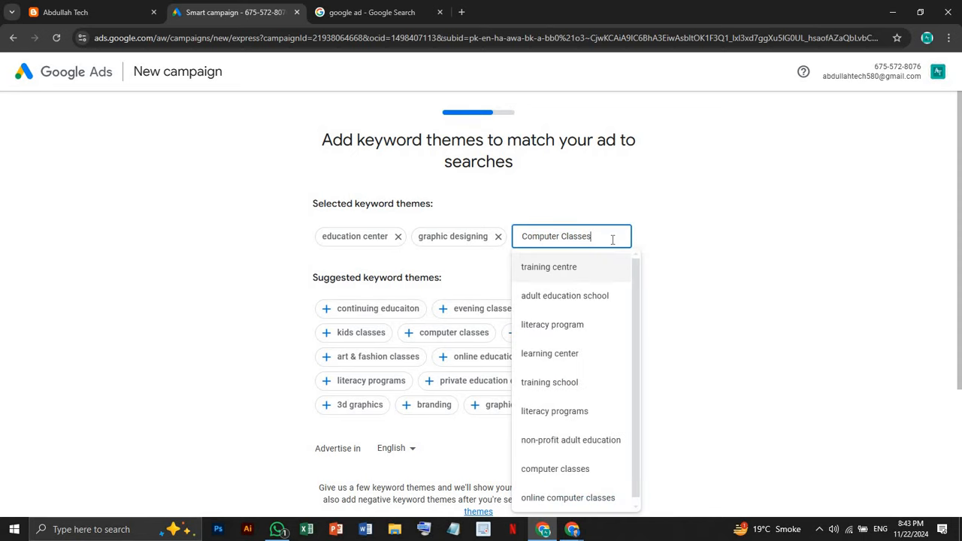
key("Return")
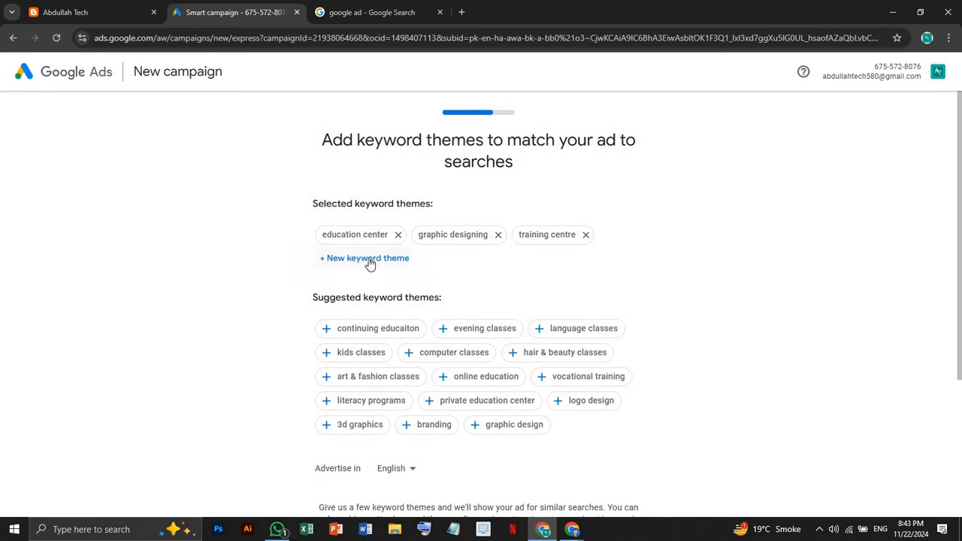
left_click(586, 235)
left_click(472, 331)
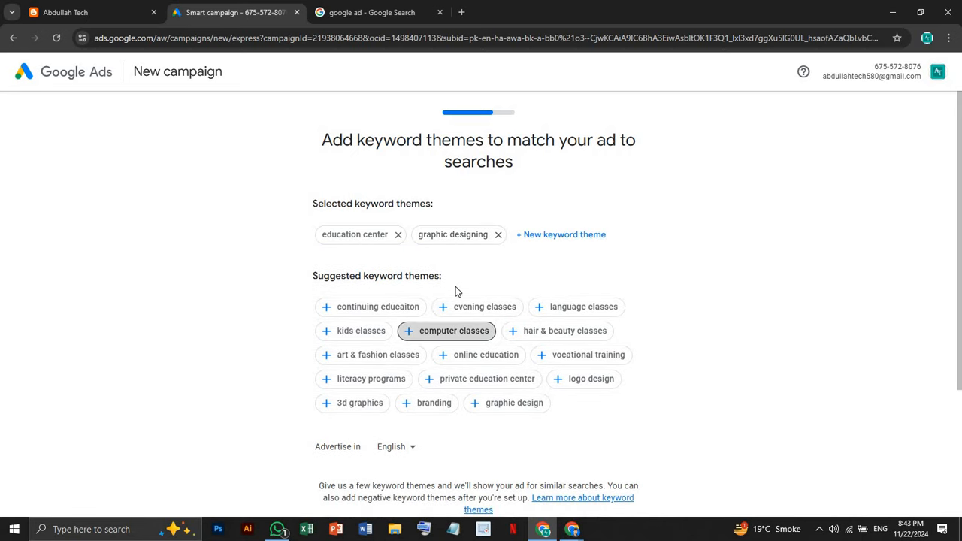
Add digital marketing as a keyword theme and continue to the location step
left_click(396, 269)
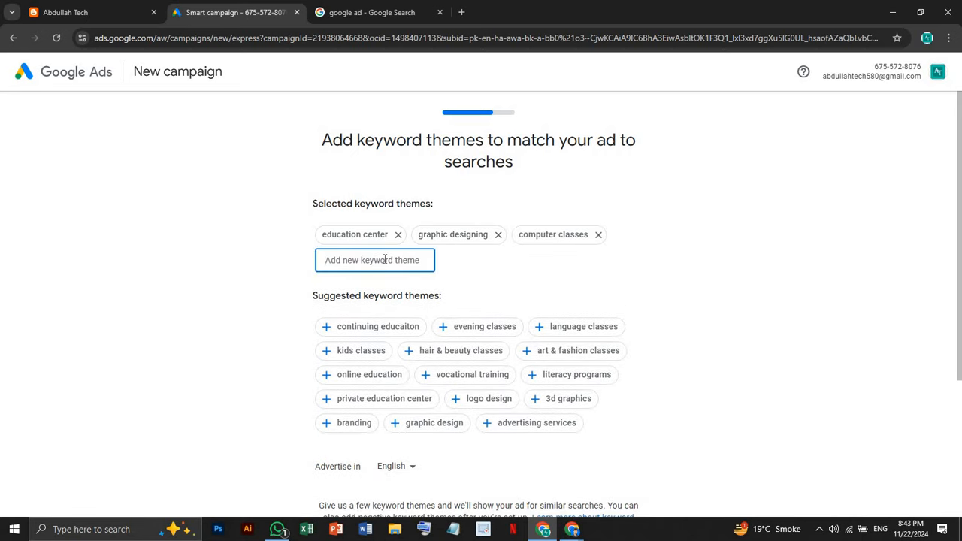
type("digital marketing")
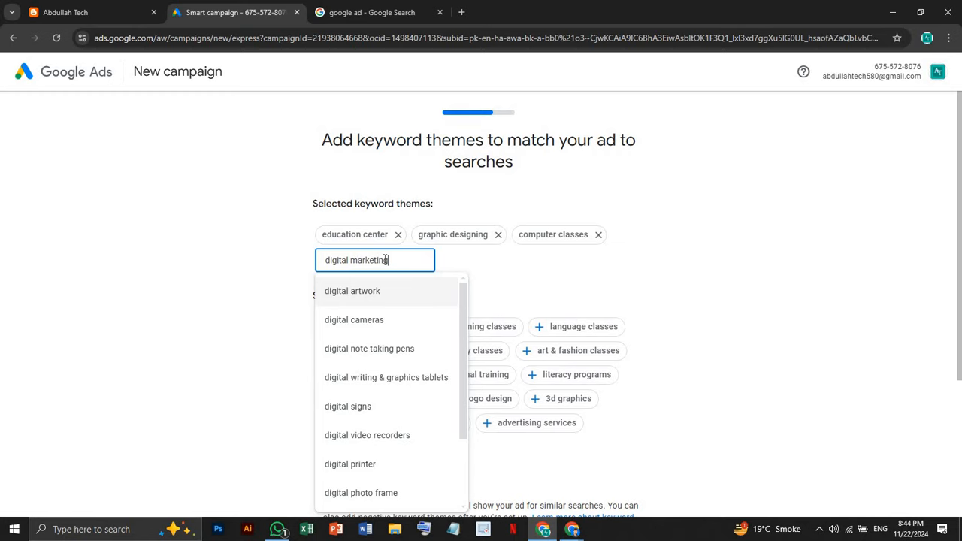
left_click(394, 291)
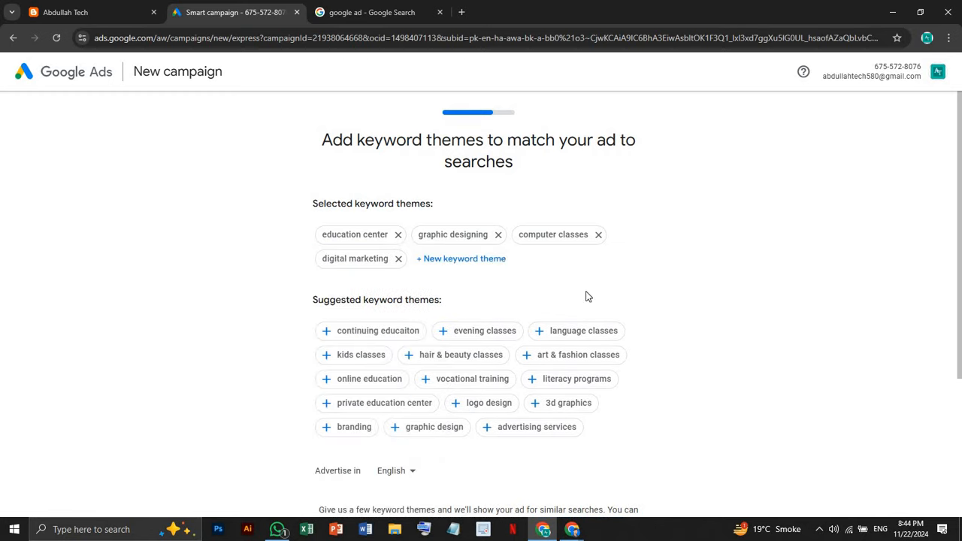
scroll(609, 286, "down", 2)
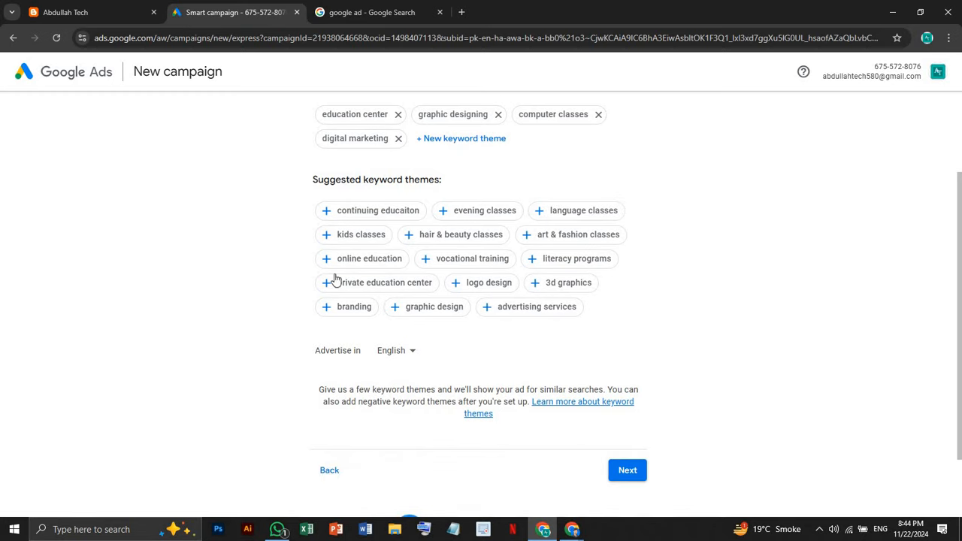
left_click(632, 475)
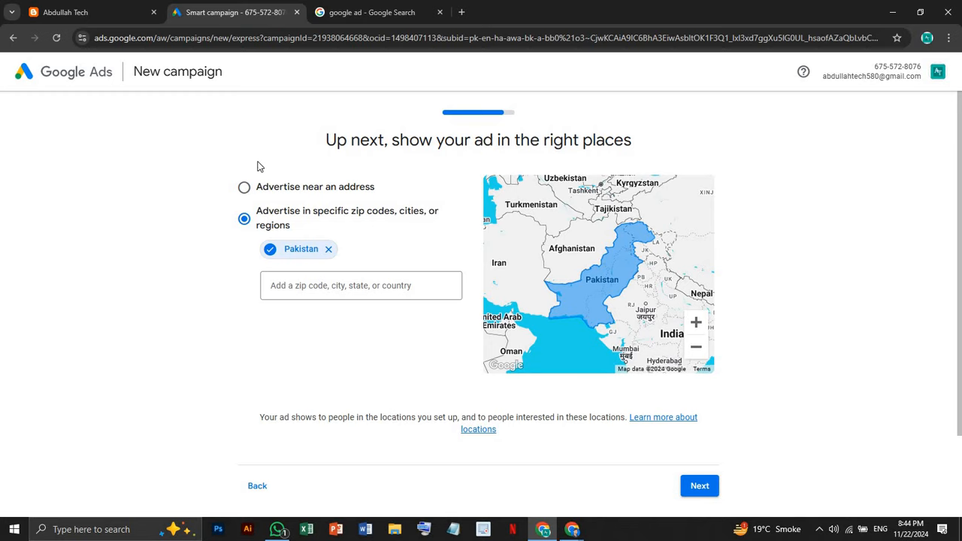
Try address targeting with a 5–65 km radius, then revert to targeting the Pakistan region
left_click(245, 190)
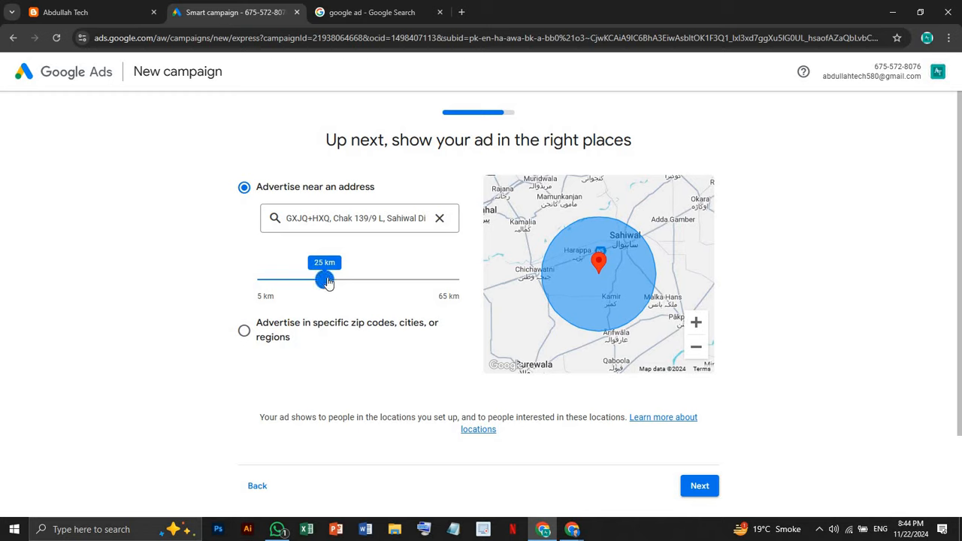
left_click_drag(327, 282, 252, 285)
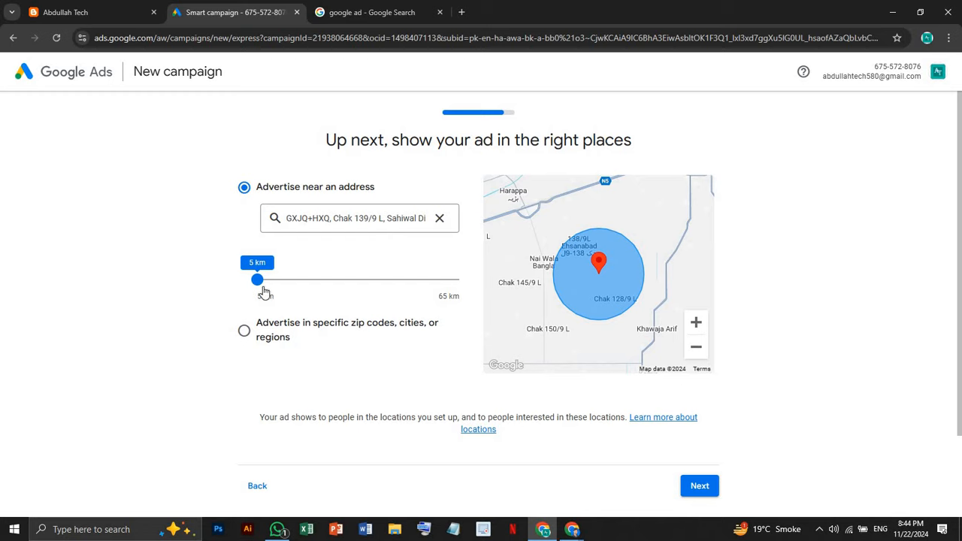
left_click_drag(258, 281, 473, 298)
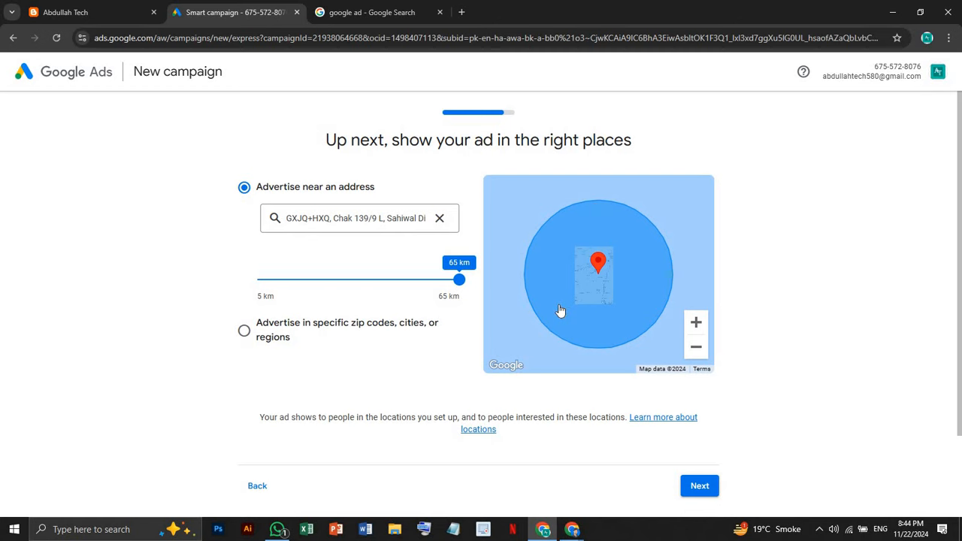
left_click(440, 219)
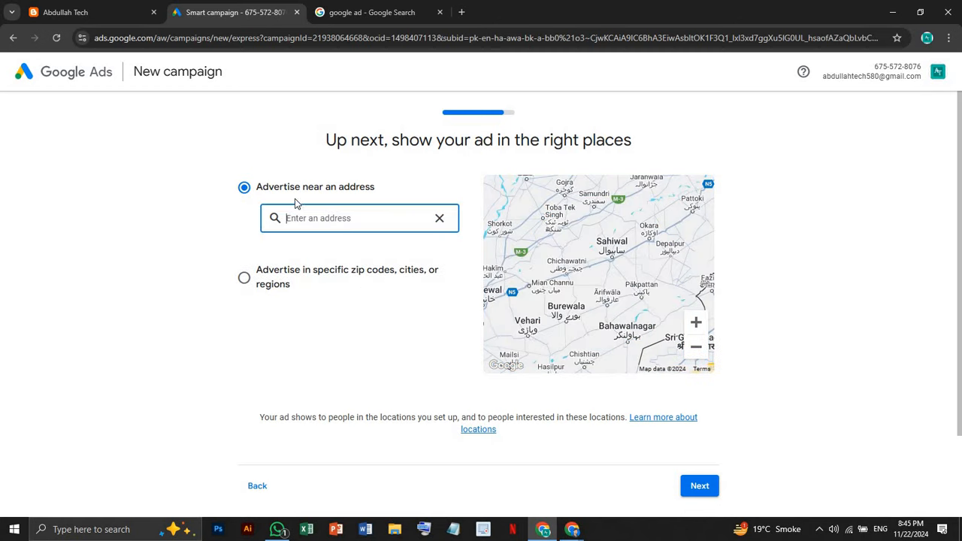
left_click(243, 278)
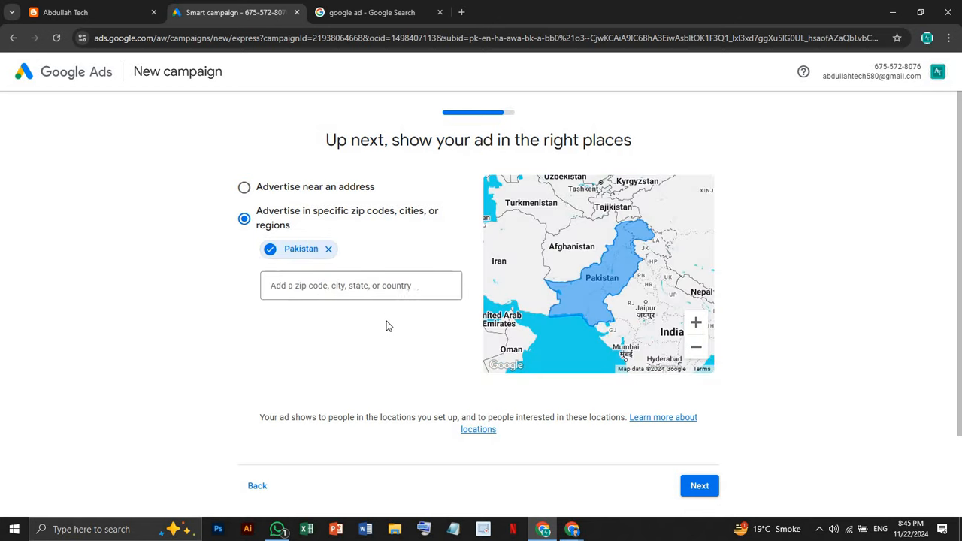
left_click(700, 486)
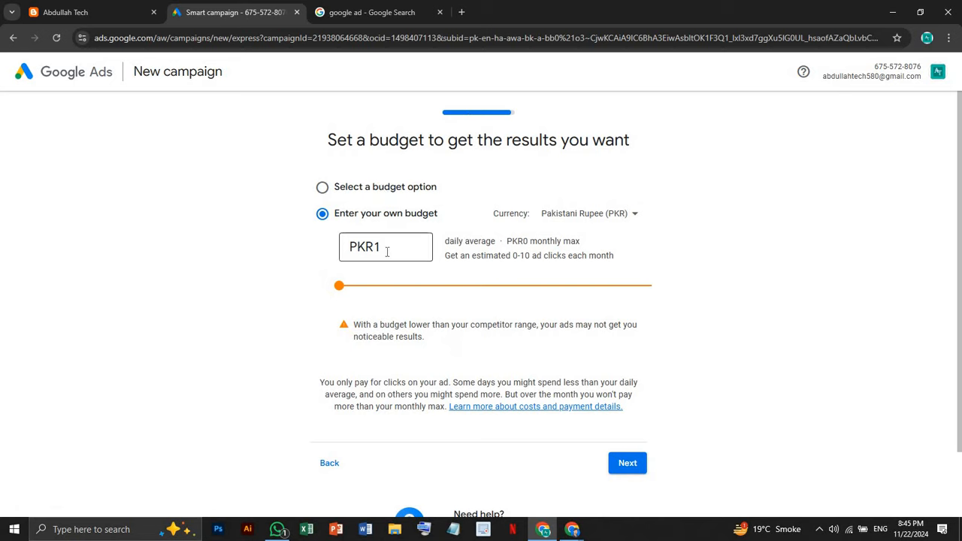
double_click(387, 251)
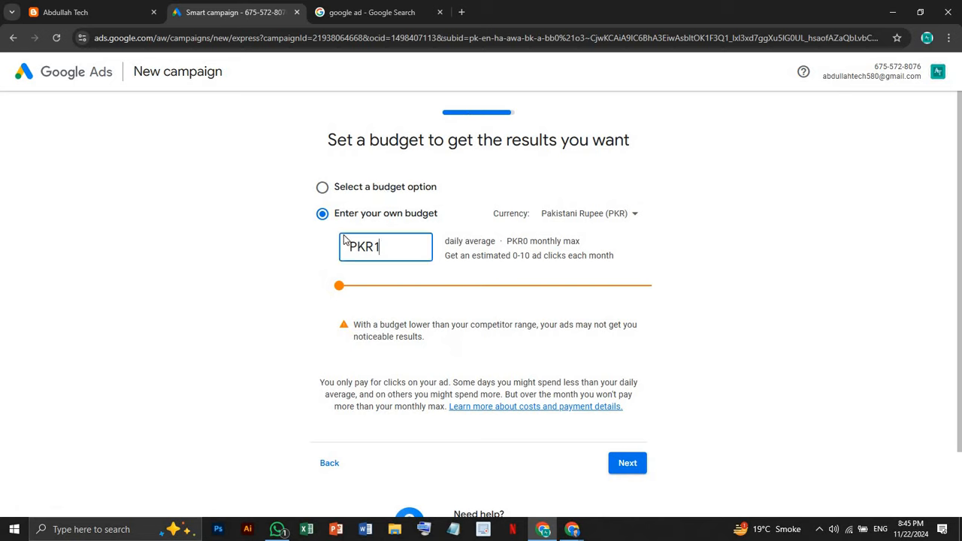
left_click(321, 190)
scroll(431, 257, "down", 2)
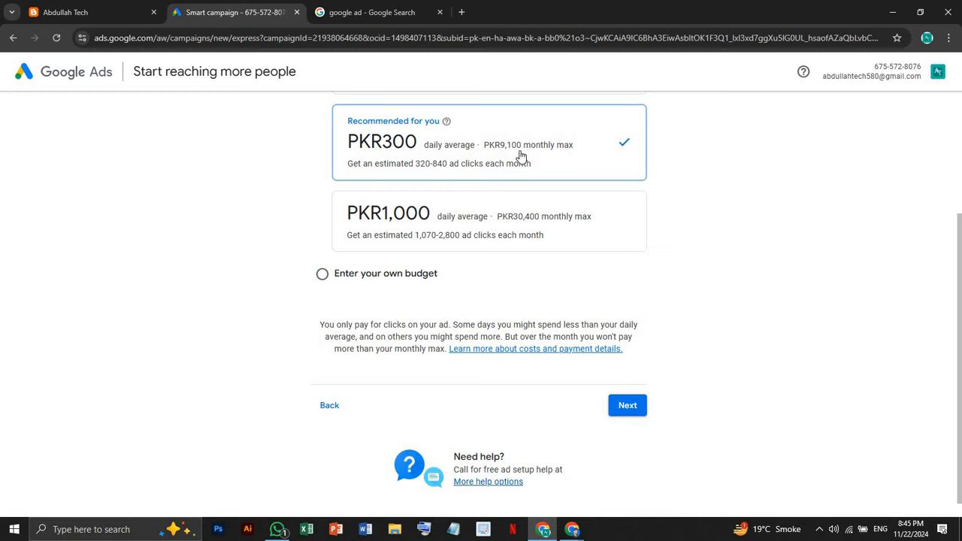
scroll(521, 155, "up", 2)
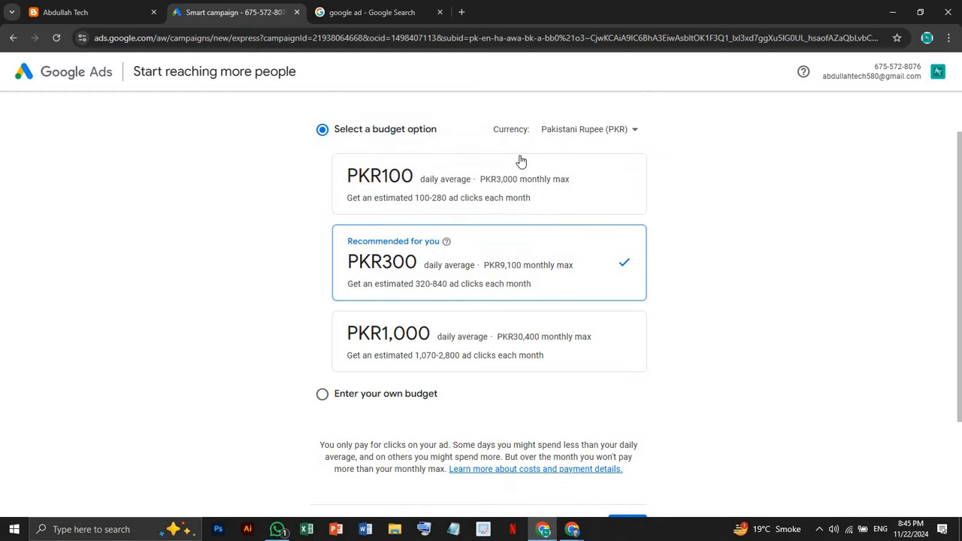
scroll(521, 160, "down", 1)
scroll(513, 180, "down", 1)
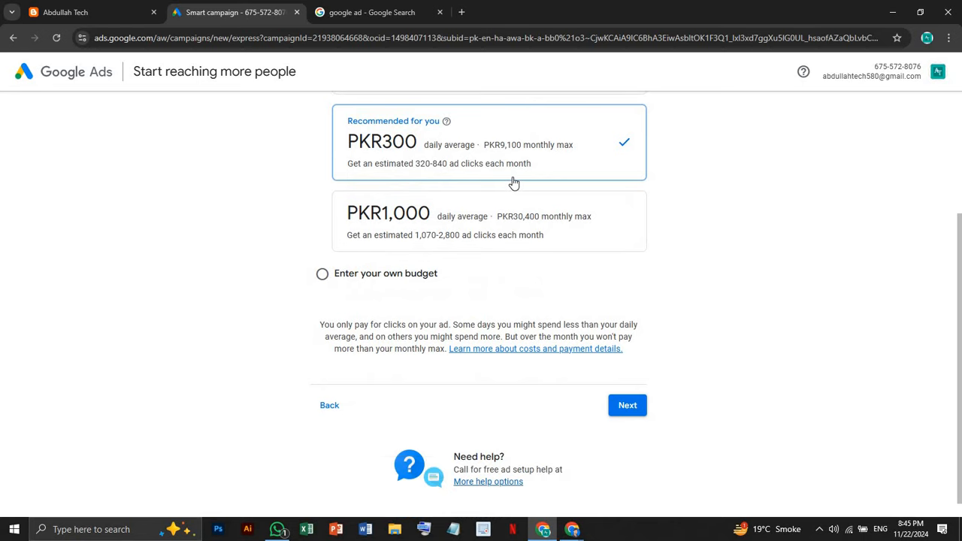
scroll(514, 182, "up", 1)
scroll(454, 258, "down", 2)
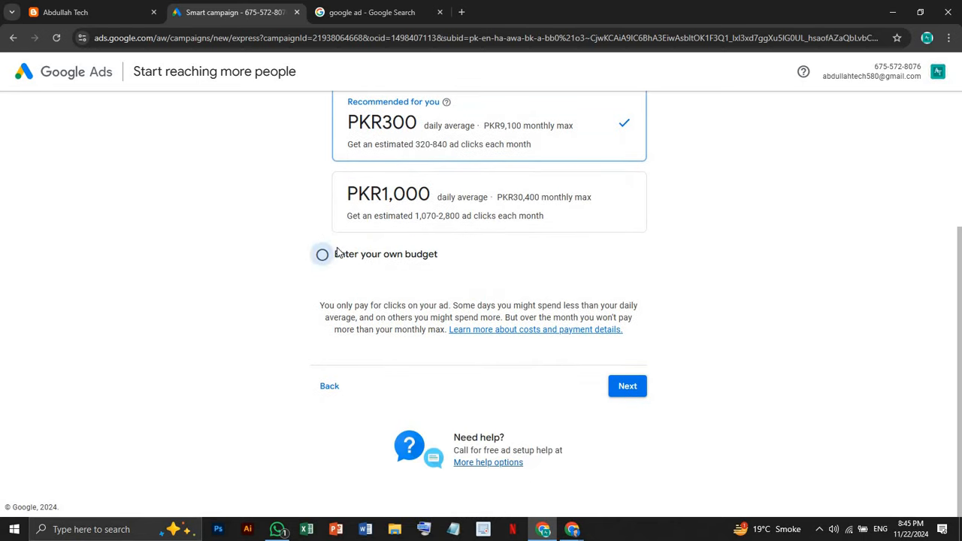
left_click(337, 253)
left_click(392, 170)
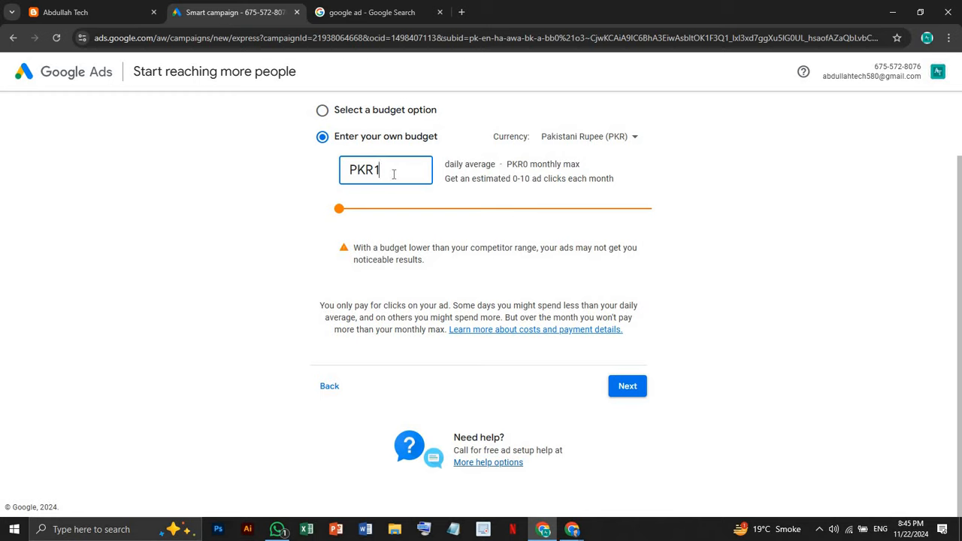
Enter a PKR100 daily budget and check its PKR3,000 monthly max and 100-280 clicks estimate
type("00")
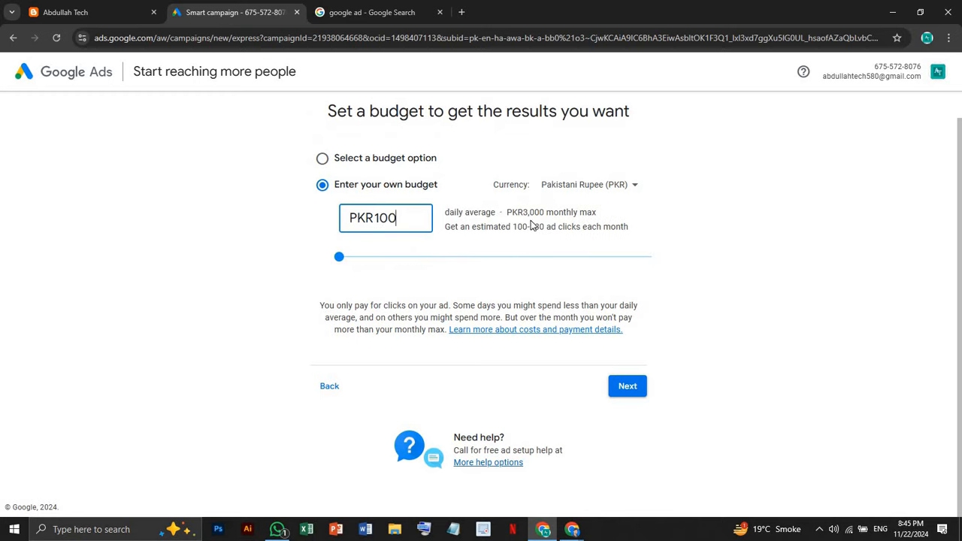
left_click(642, 212)
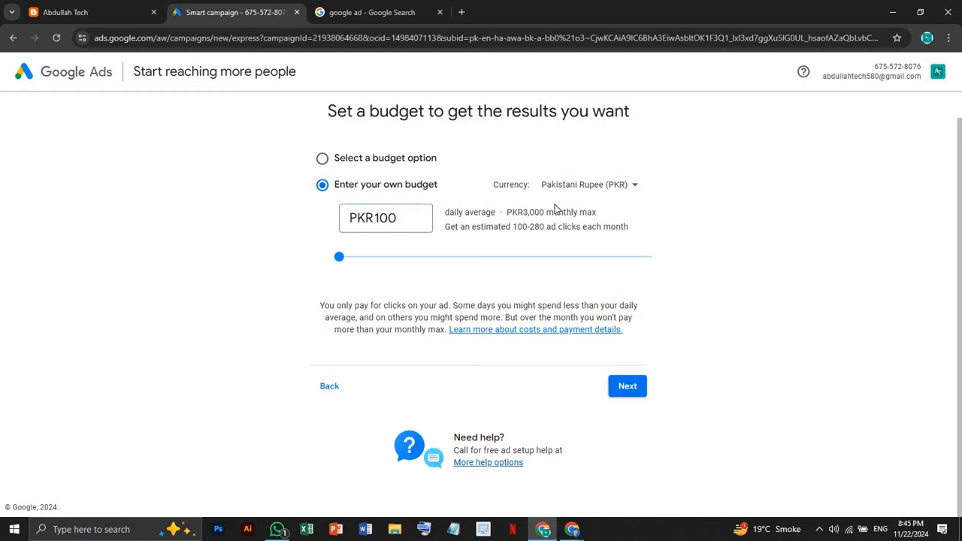
triple_click(606, 217)
left_click(538, 217)
left_click_drag(520, 228, 587, 240)
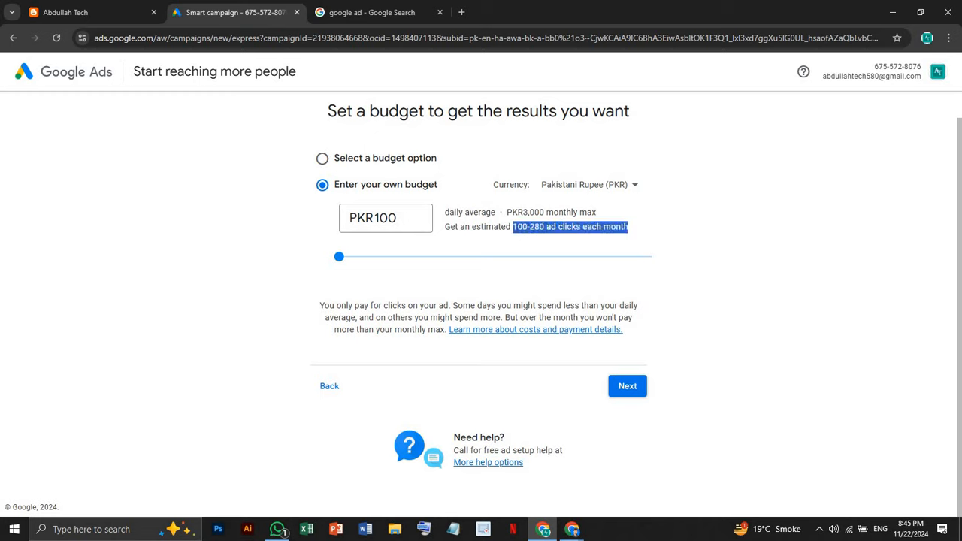
Try PKR1000 and PKR10000 budgets to compare clicks estimates (1,070-2,800 and 10,740-27,950)
left_click(418, 218)
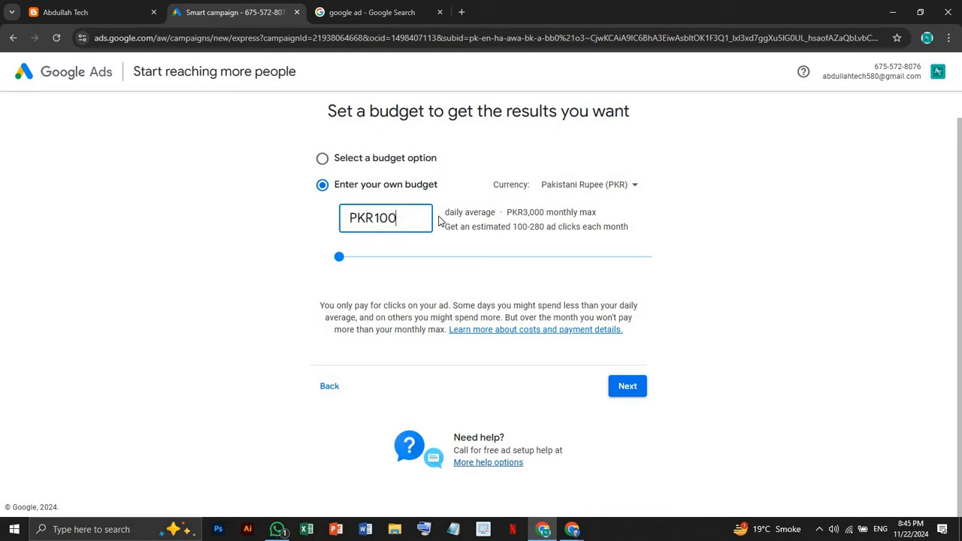
type("0")
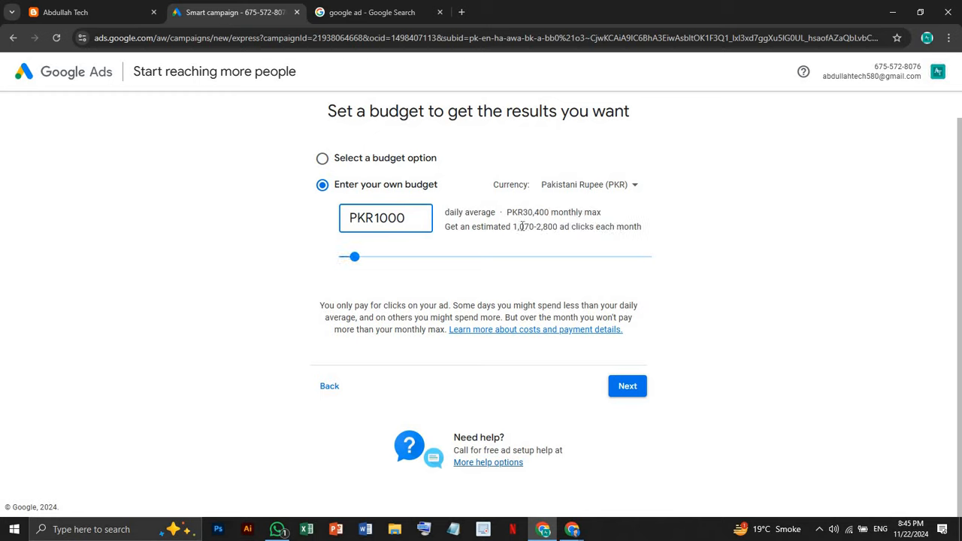
left_click_drag(512, 226, 552, 239)
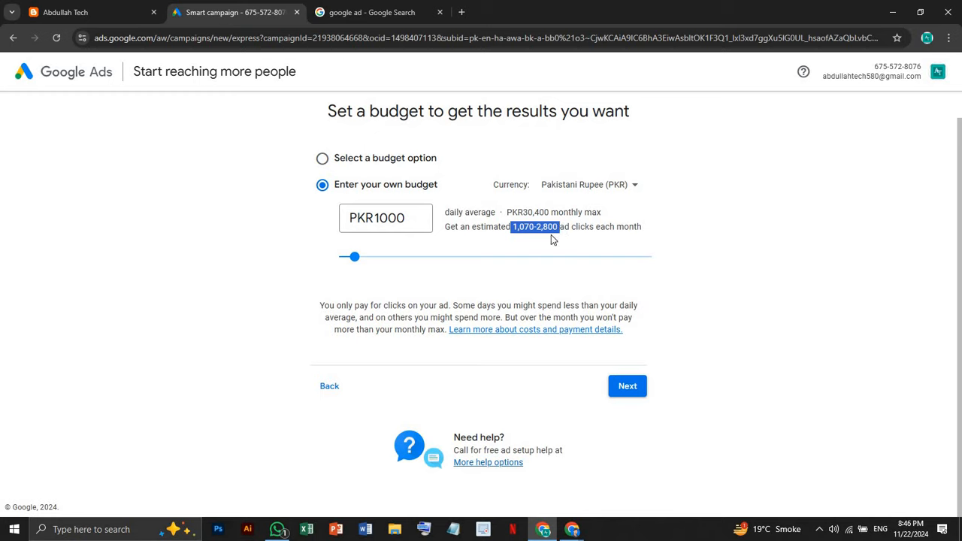
left_click(421, 224)
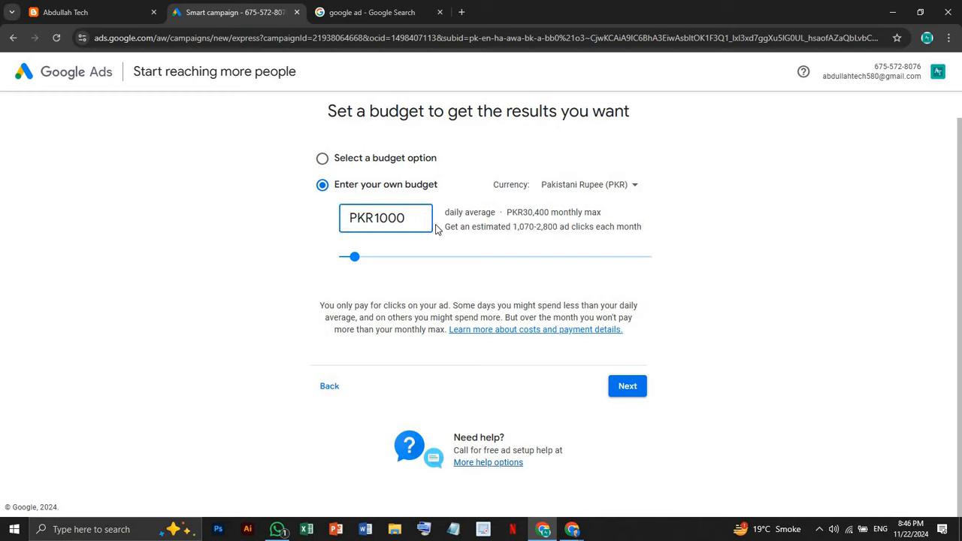
type("0")
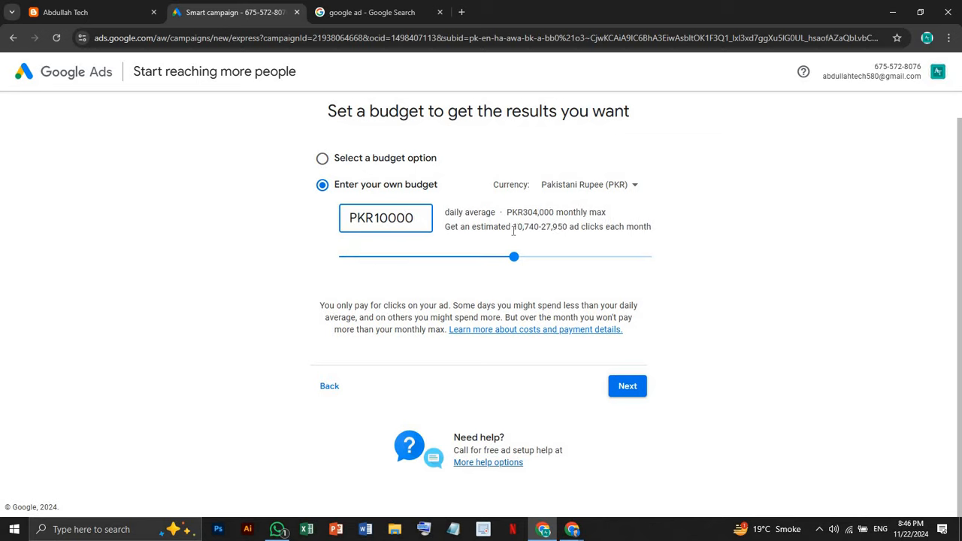
left_click_drag(514, 229, 559, 211)
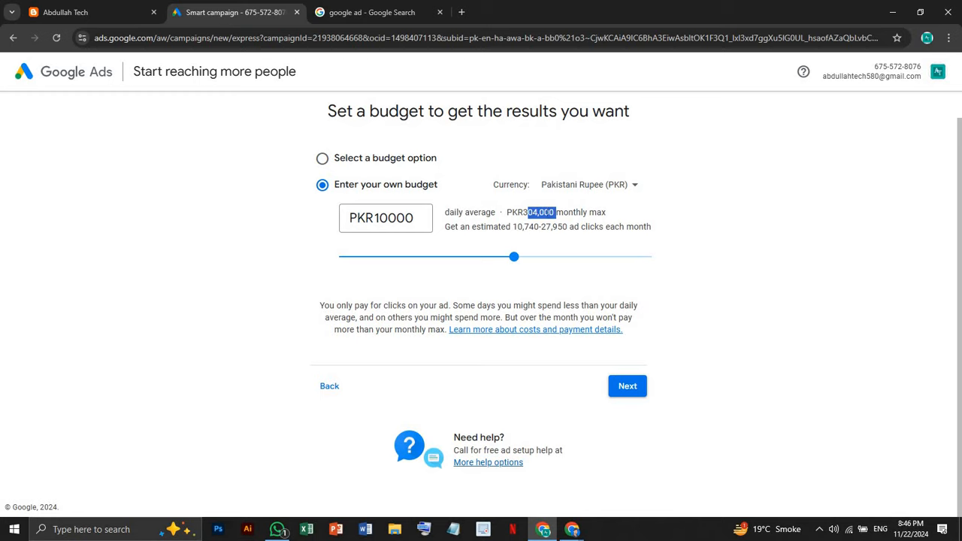
Note the PKR304,000 monthly max, then revert the daily budget to PKR100
left_click(525, 211)
left_click_drag(547, 208, 554, 209)
left_click(526, 210)
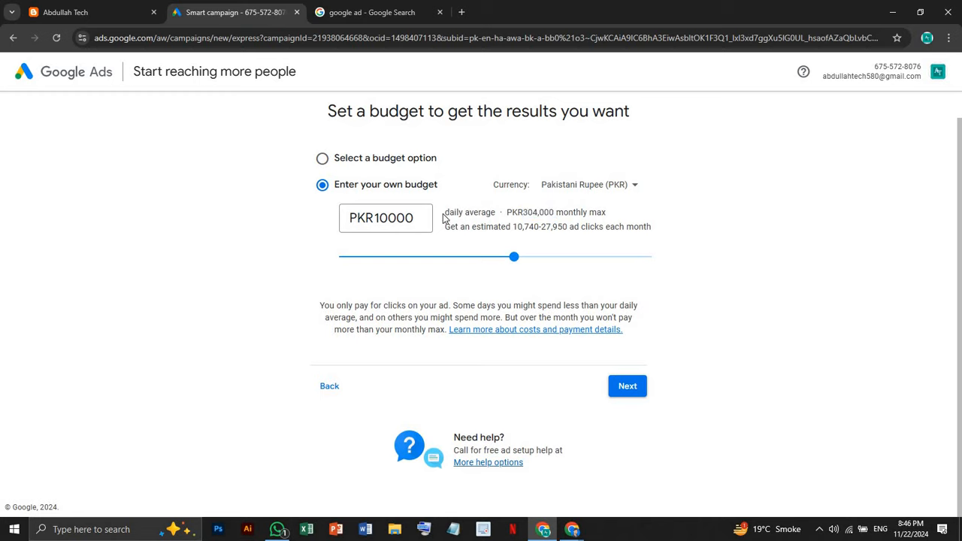
left_click(404, 216)
left_click_drag(515, 226, 556, 226)
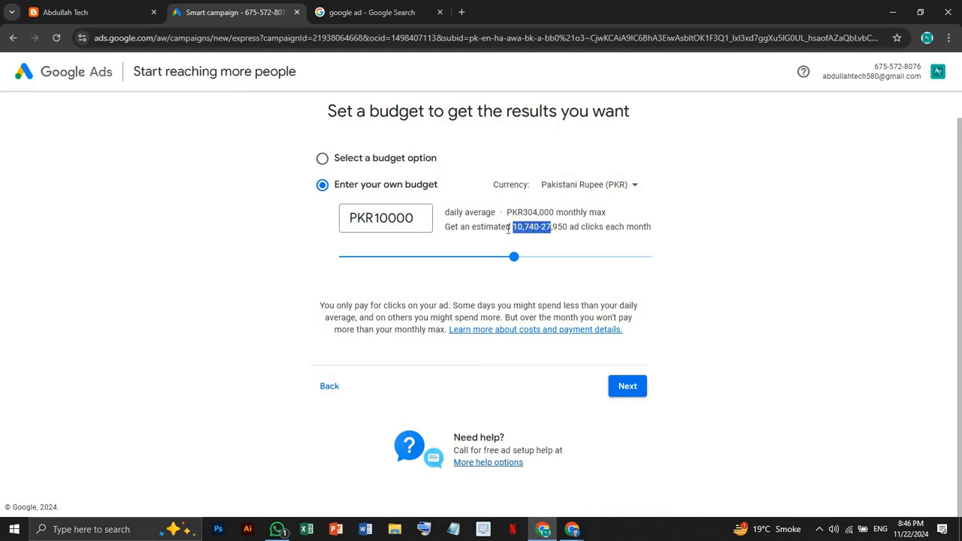
mouse_move(414, 217)
left_mouse_down()
mouse_move(396, 218)
mouse_move(409, 218)
left_mouse_up()
key("BackSpace")
key("BackSpace")
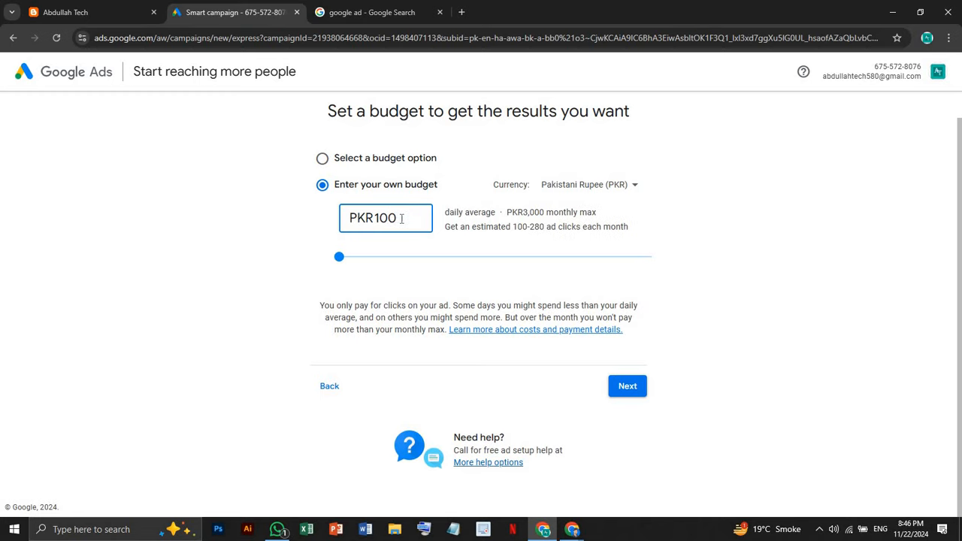
Save the PKR100 budget, look over the campaign review summary, and continue to payment
left_click(624, 386)
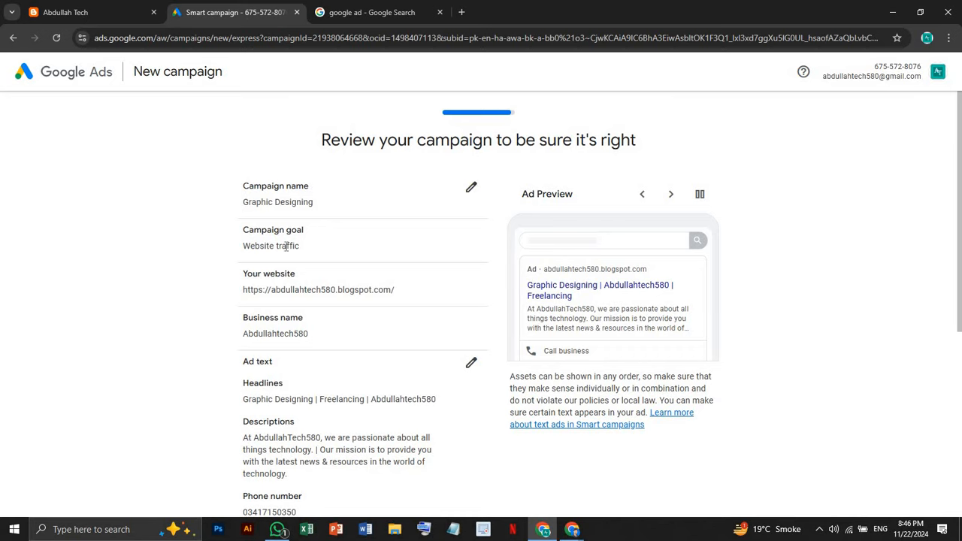
scroll(337, 271, "down", 2)
scroll(336, 269, "down", 1)
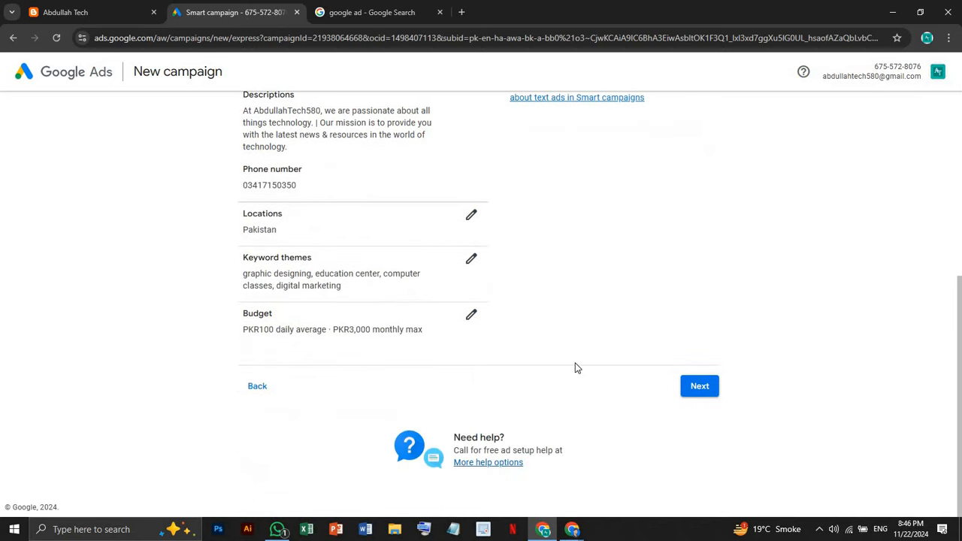
left_click(696, 388)
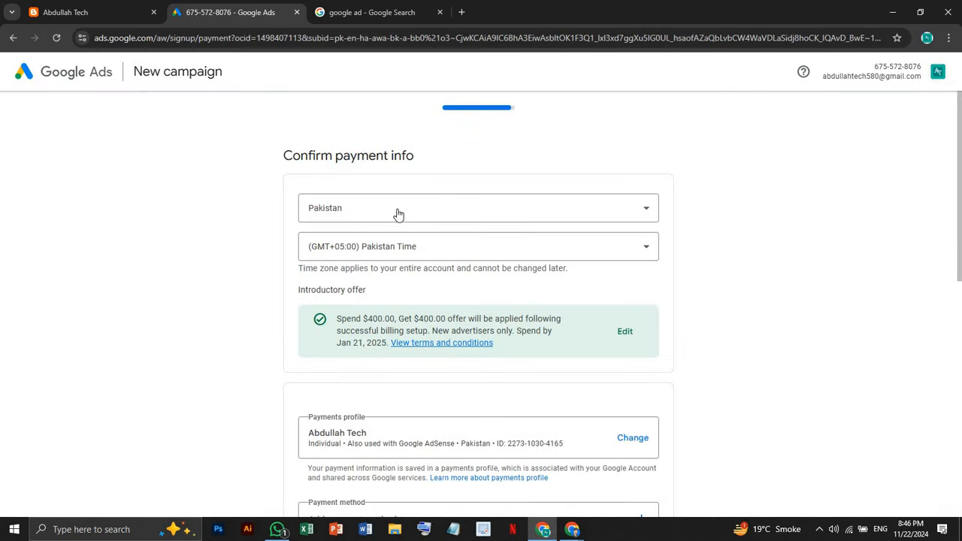
Confirm Pakistan stays selected as the billing country
left_click(399, 209)
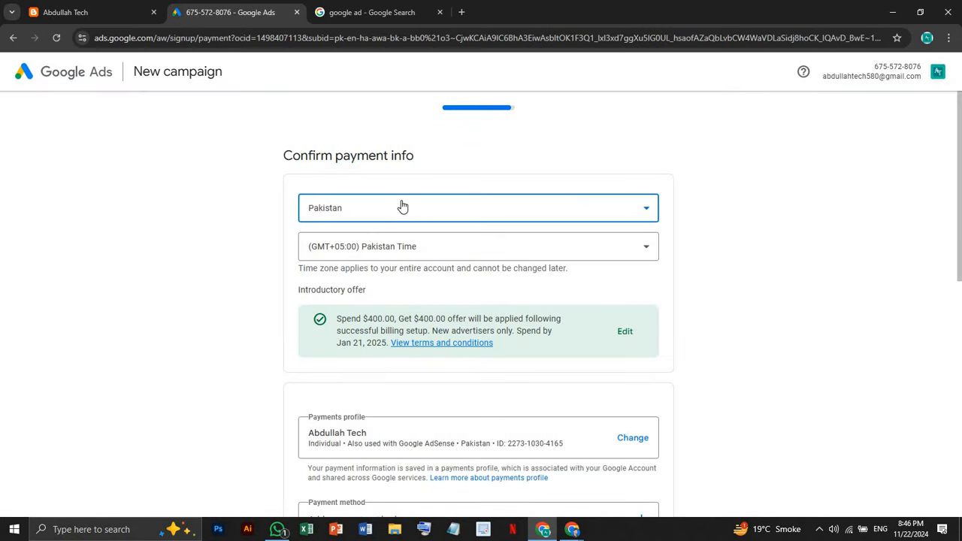
left_click(733, 206)
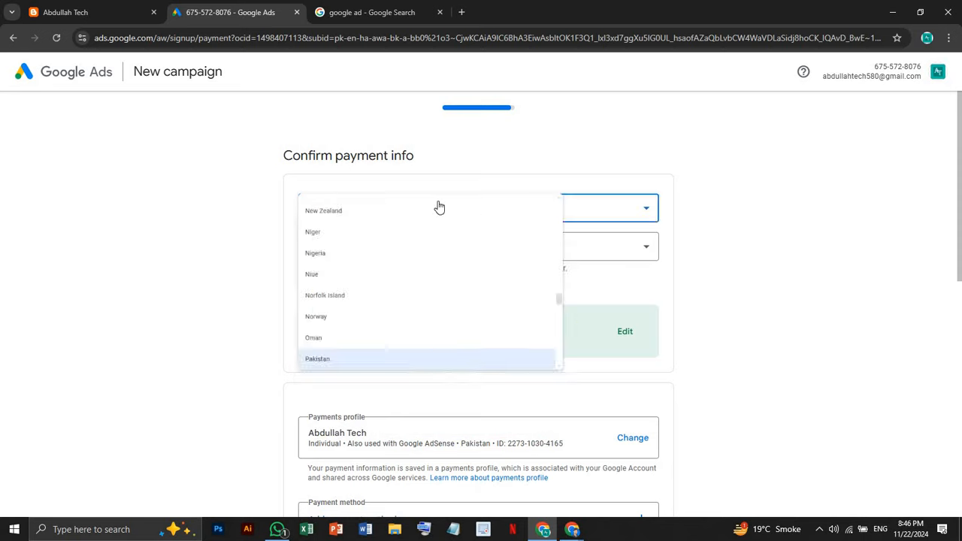
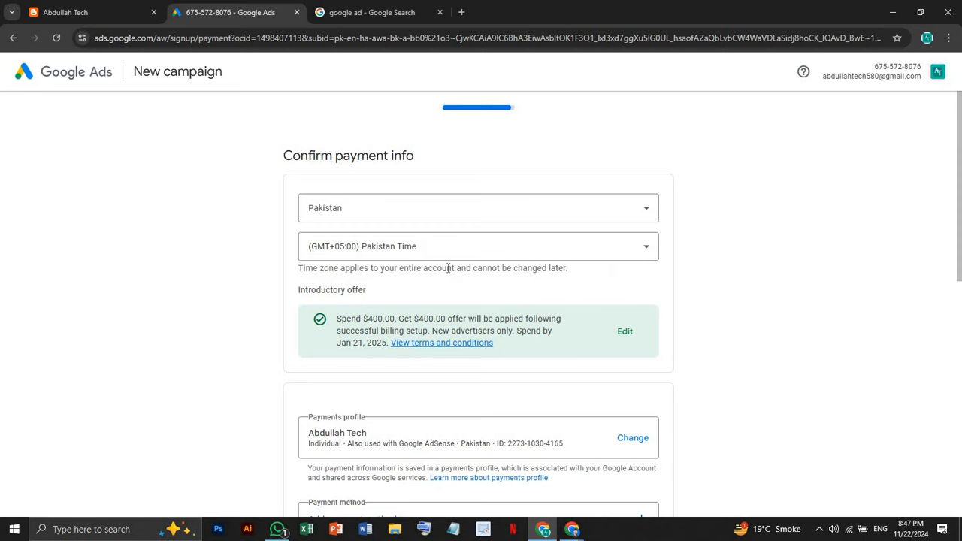
Start adding a credit or debit card, then cancel the card form without saving it
scroll(474, 275, "down", 3)
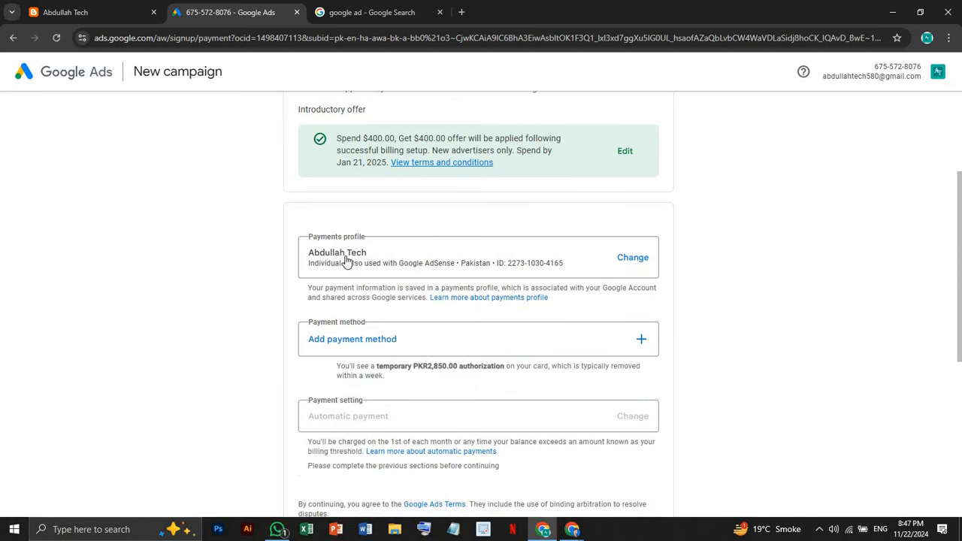
scroll(380, 270, "down", 2)
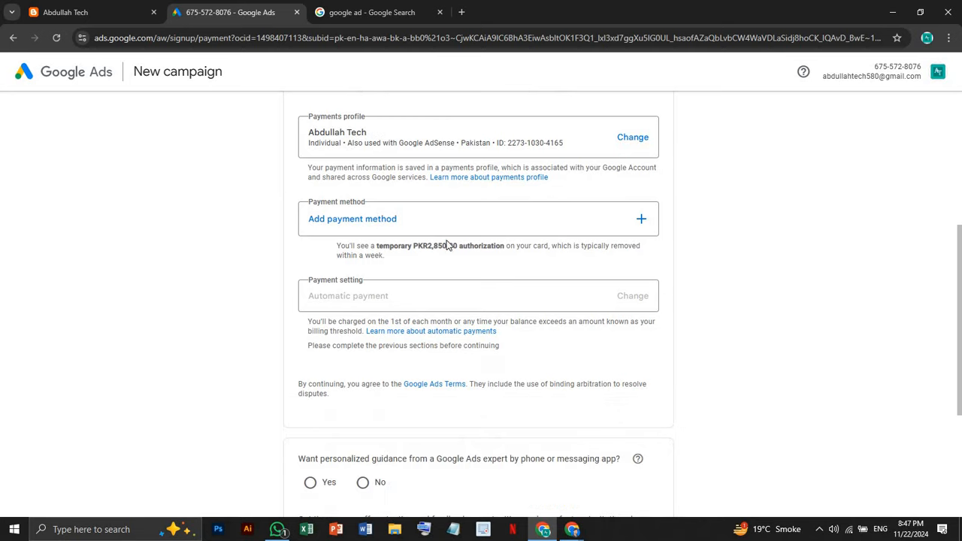
left_click(640, 217)
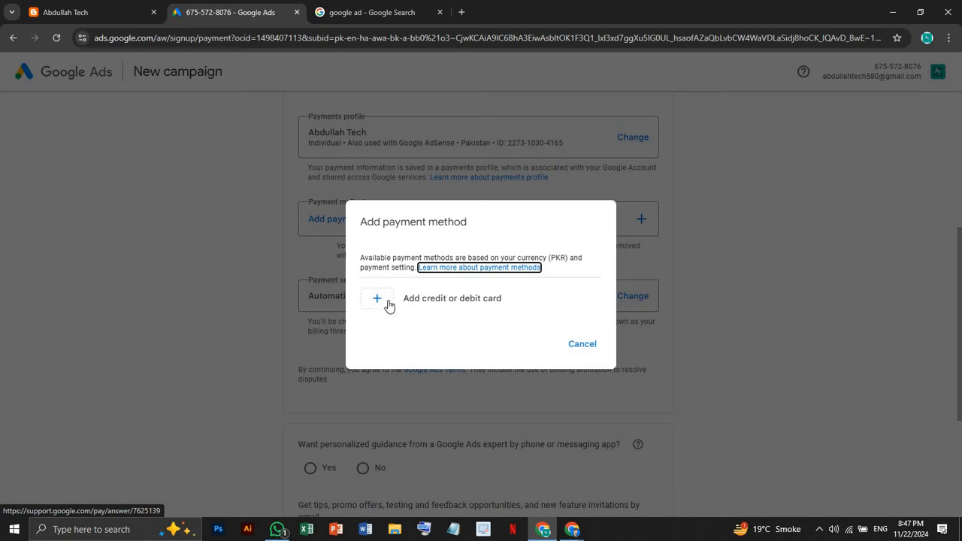
left_click(435, 301)
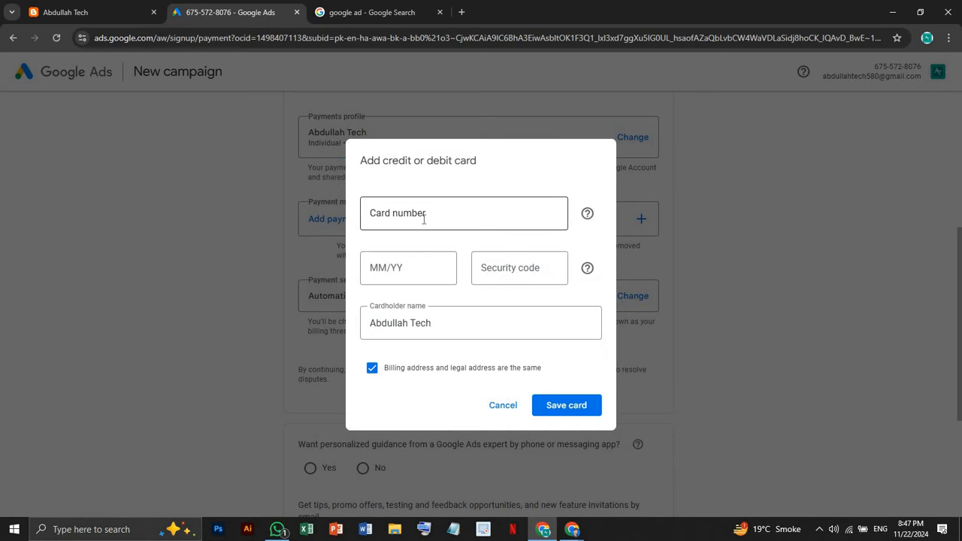
left_click(419, 260)
left_click(527, 269)
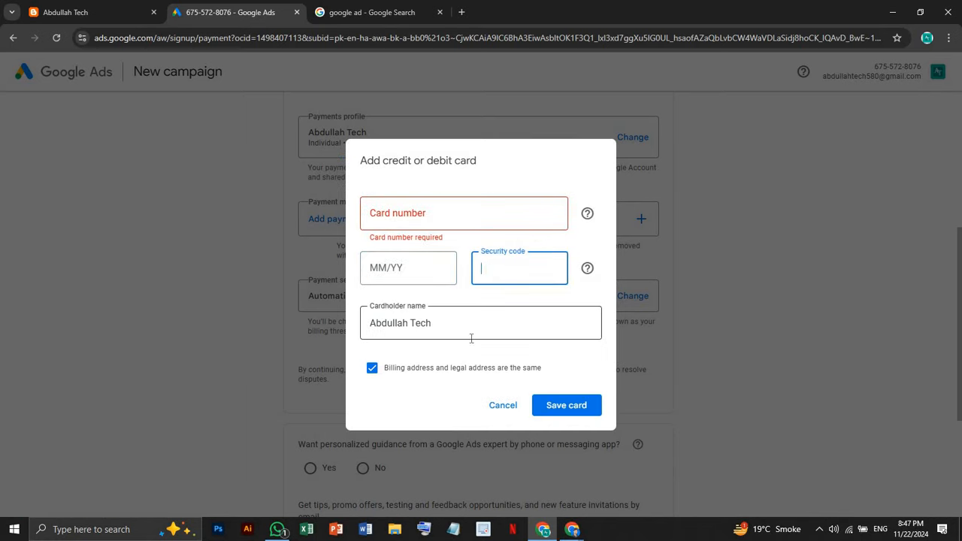
left_click(471, 330)
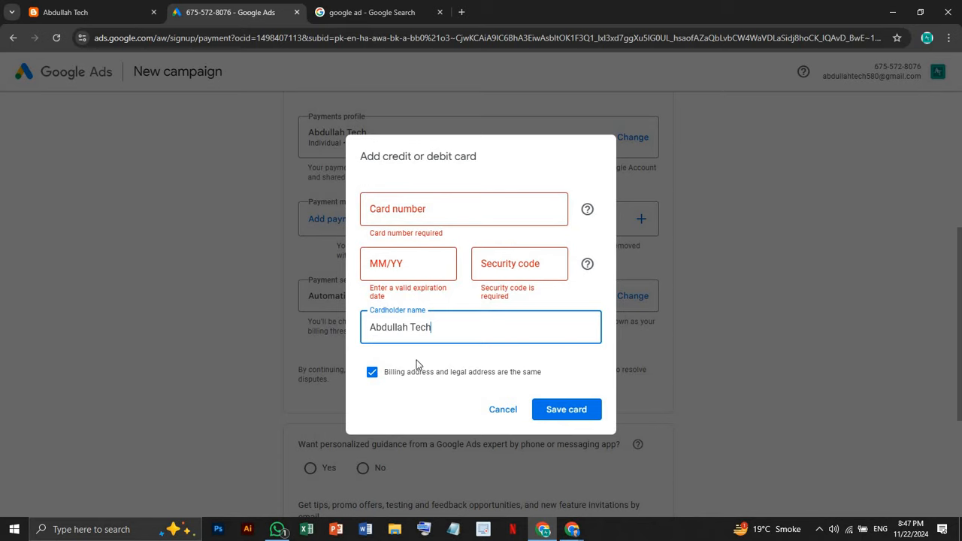
left_click(501, 409)
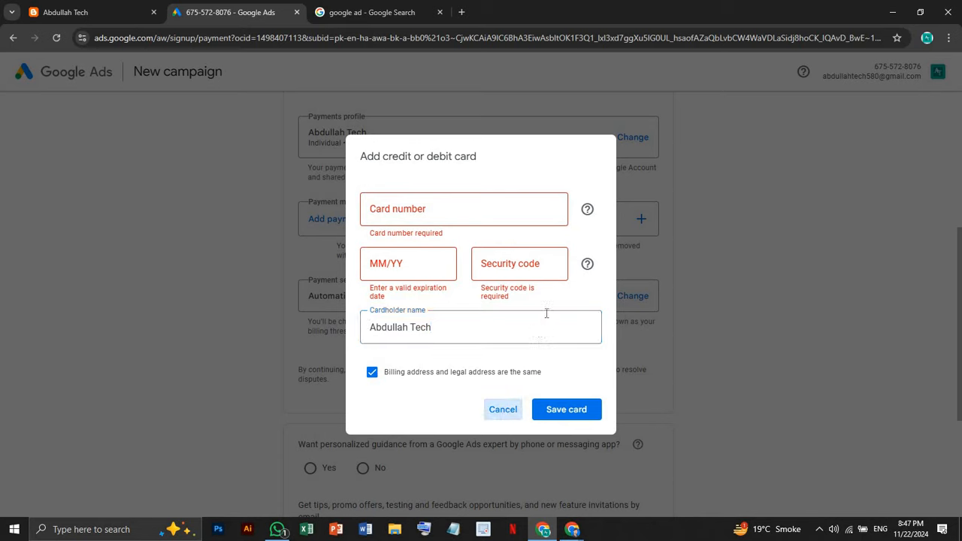
left_click(579, 345)
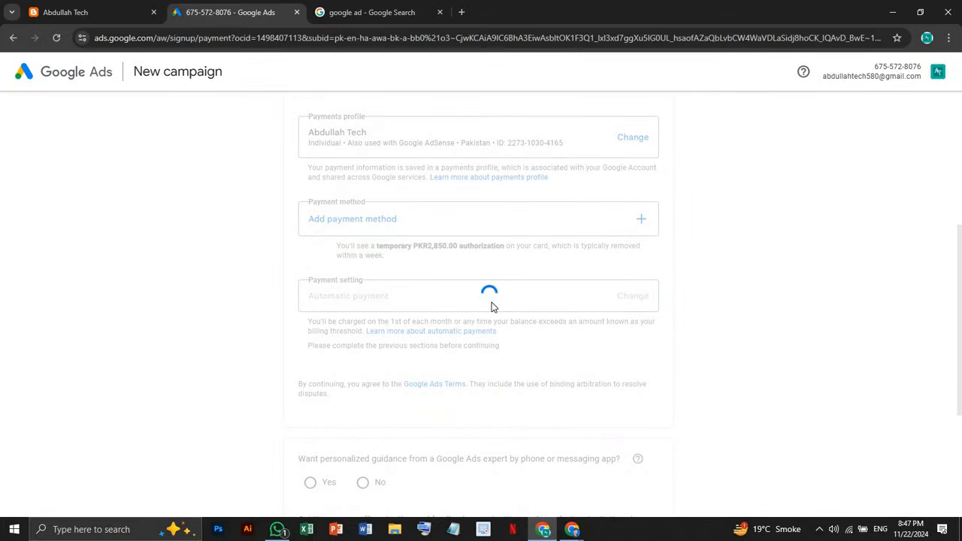
Highlight the Spend $400.00, Get $400.00 offer terms, spend-by date and temporary authorization note
scroll(491, 307, "down", 2)
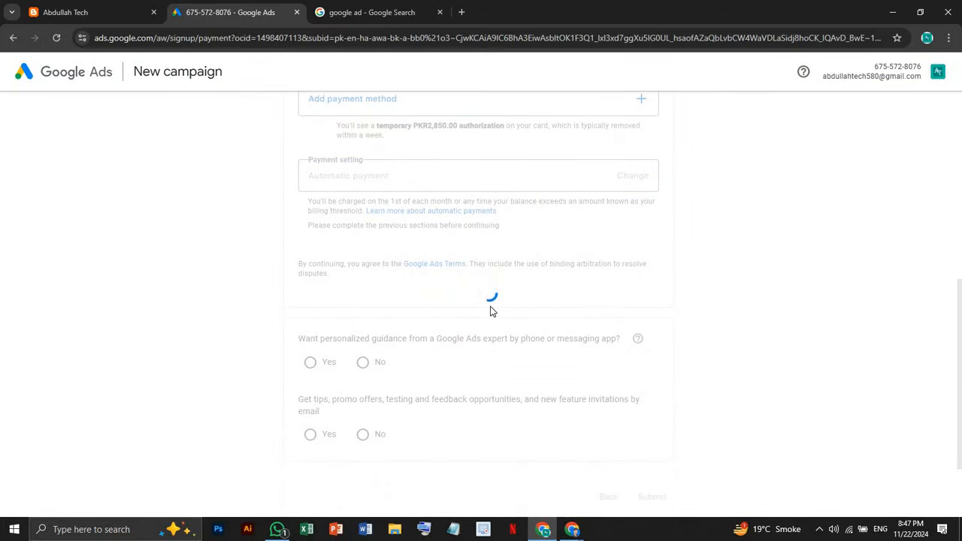
scroll(490, 307, "up", 6)
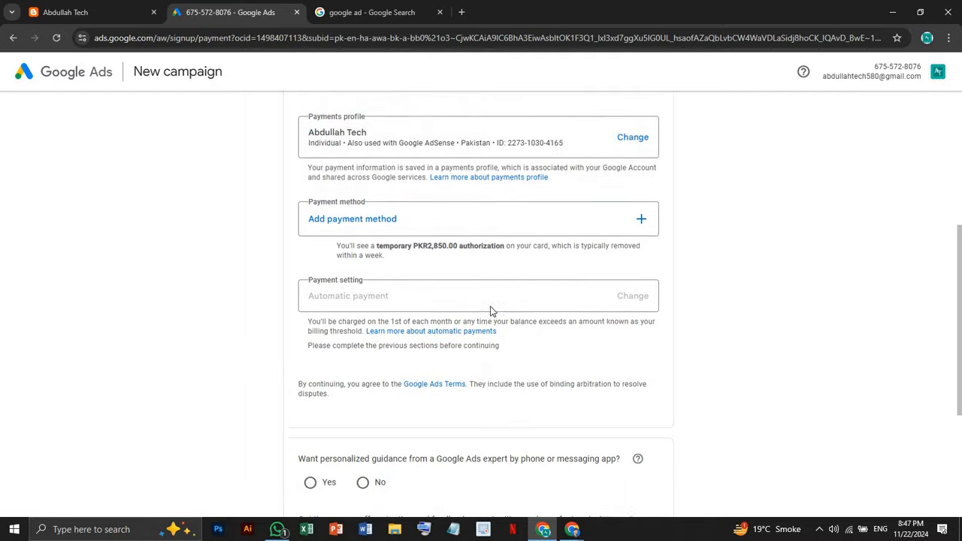
scroll(490, 318, "down", 2)
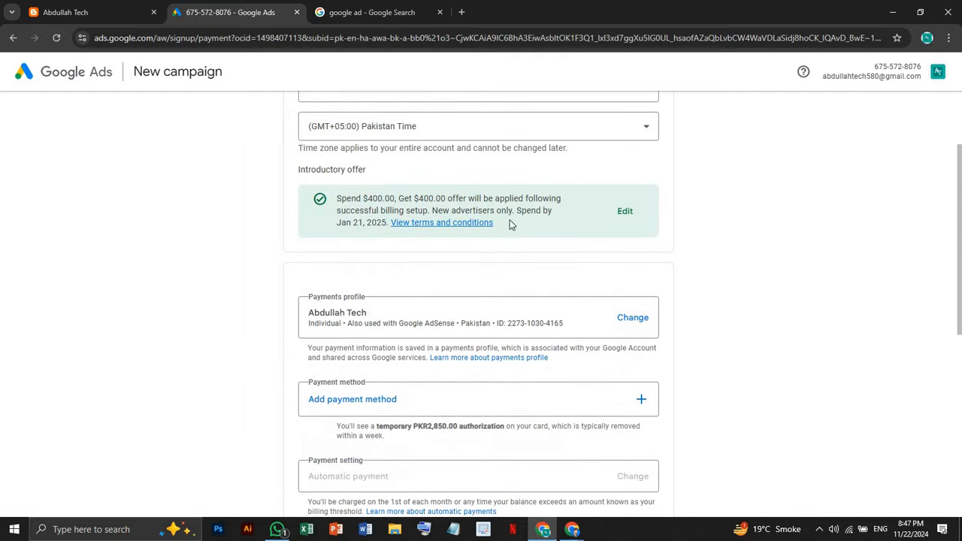
scroll(509, 224, "down", 1)
scroll(524, 249, "up", 2)
left_click_drag(336, 223, 385, 229)
scroll(381, 235, "up", 1)
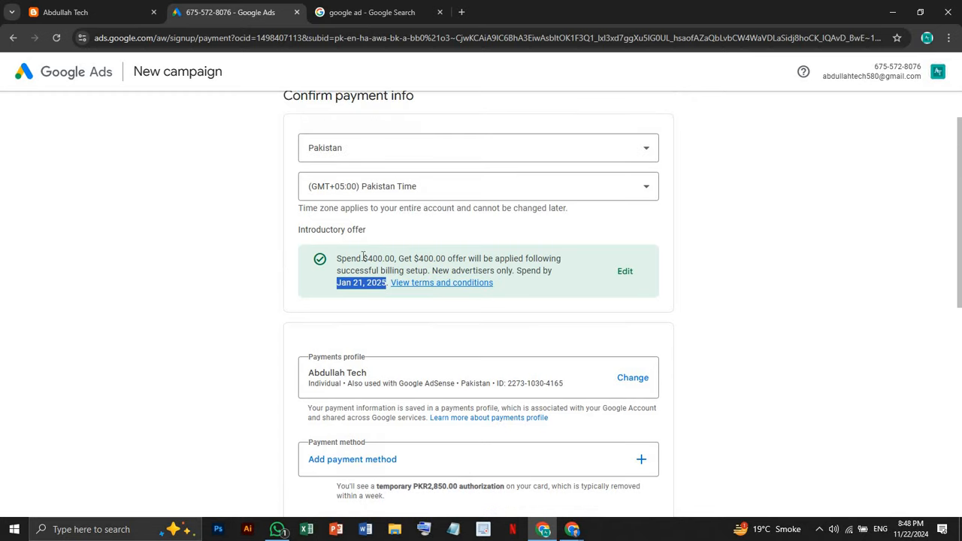
left_click_drag(363, 258, 391, 258)
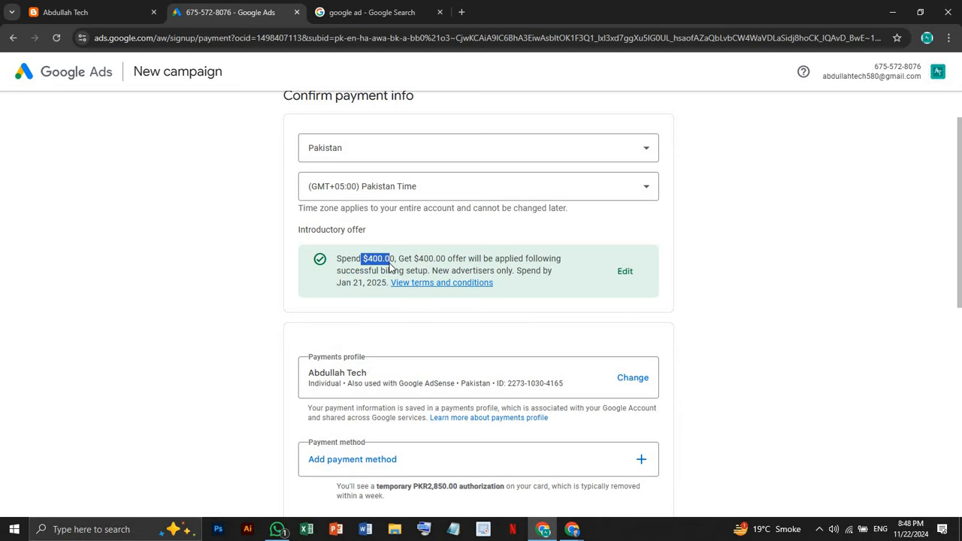
scroll(390, 267, "down", 2)
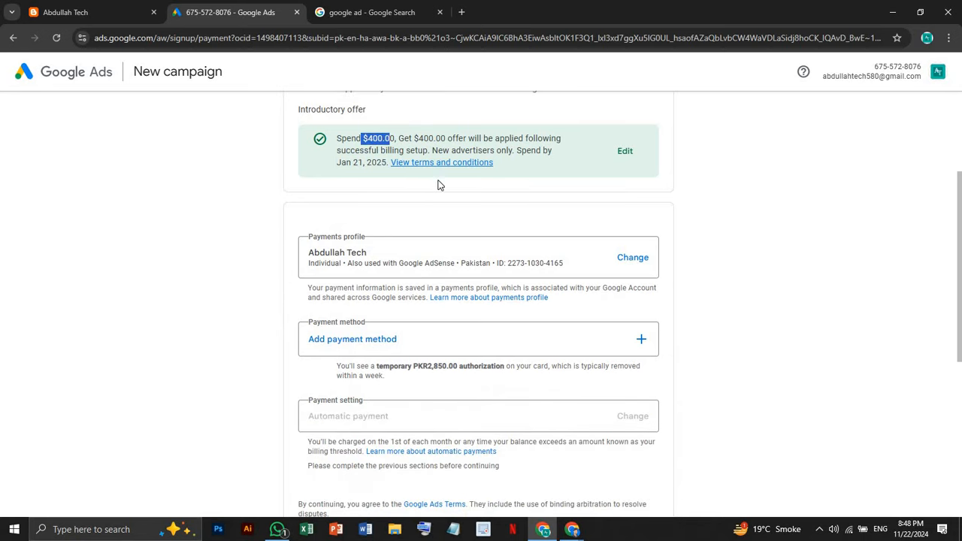
left_click_drag(414, 139, 480, 138)
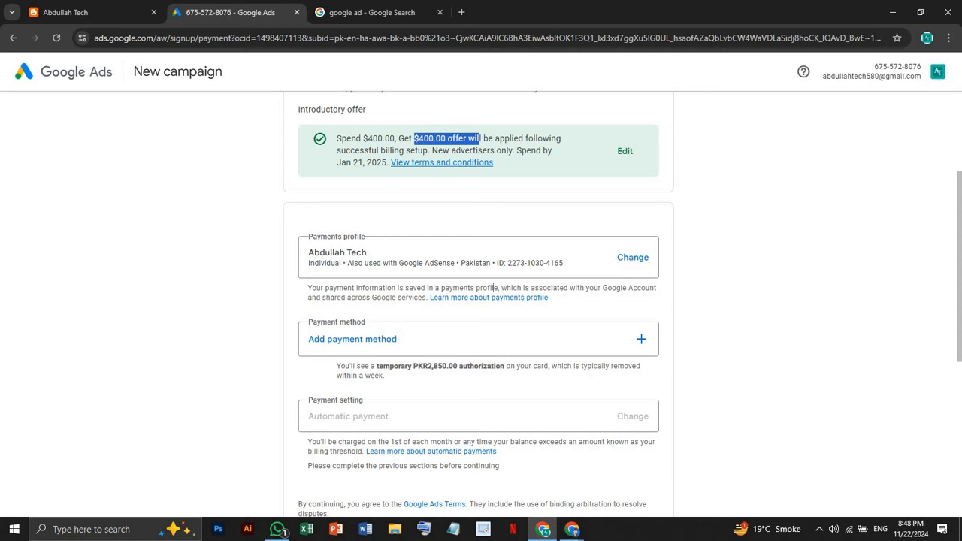
scroll(489, 292, "down", 3)
scroll(426, 228, "up", 2)
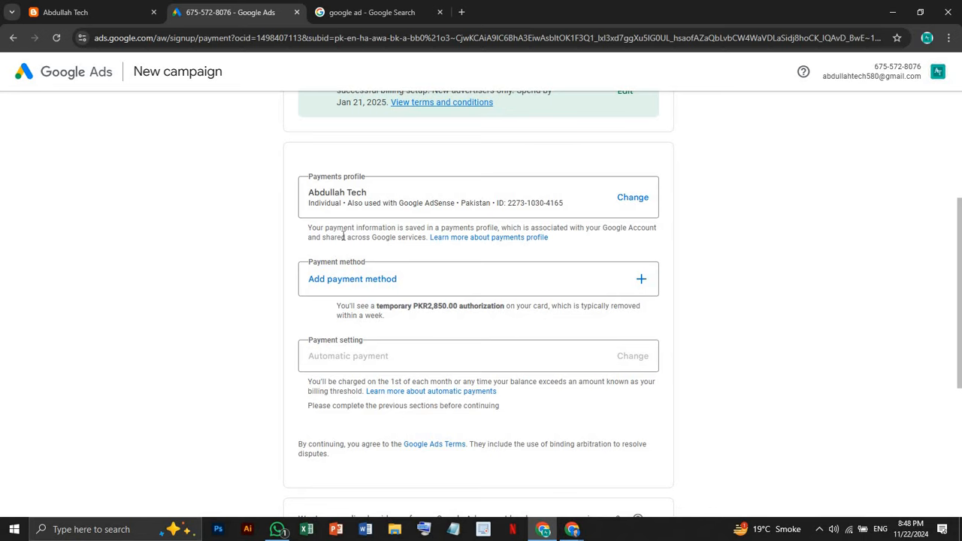
scroll(367, 285, "down", 1)
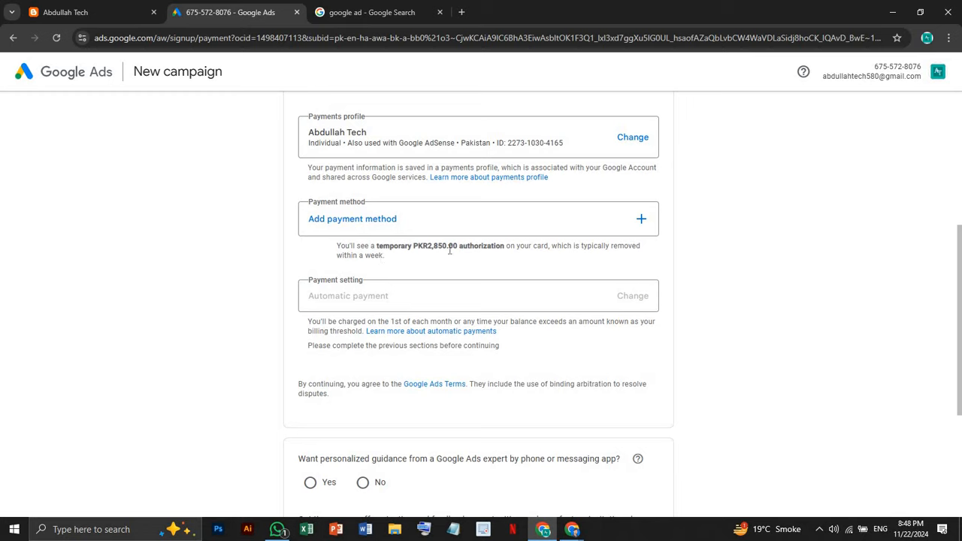
left_click_drag(418, 246, 402, 258)
left_click(412, 273)
Answer No to expert guidance and email tips, submit, and dismiss the payment method prompt
scroll(412, 275, "down", 2)
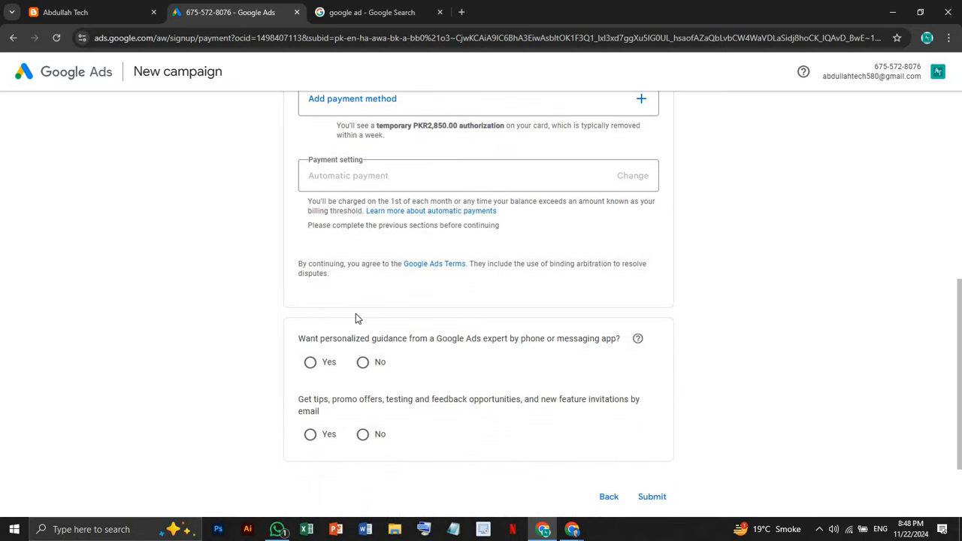
scroll(356, 313, "down", 1)
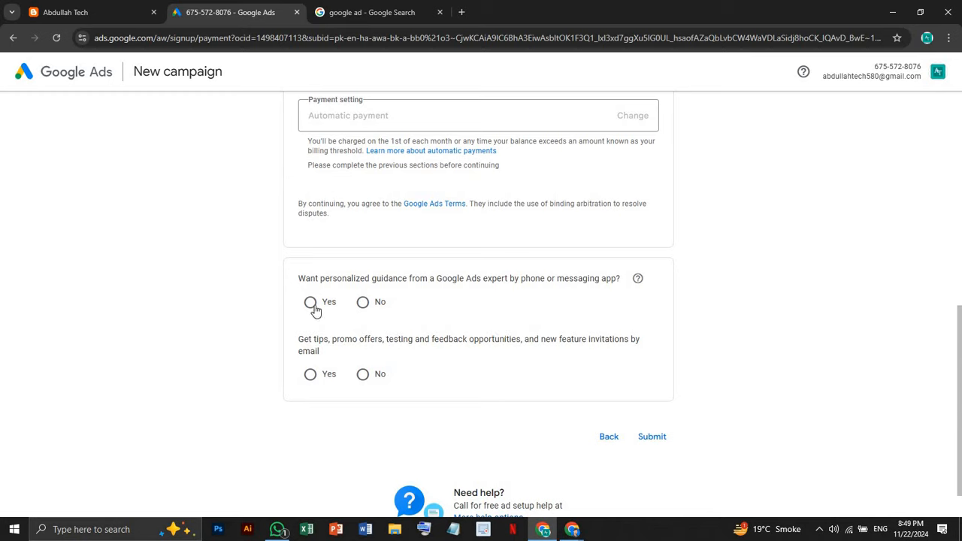
left_click(362, 304)
left_click(362, 374)
left_click(652, 438)
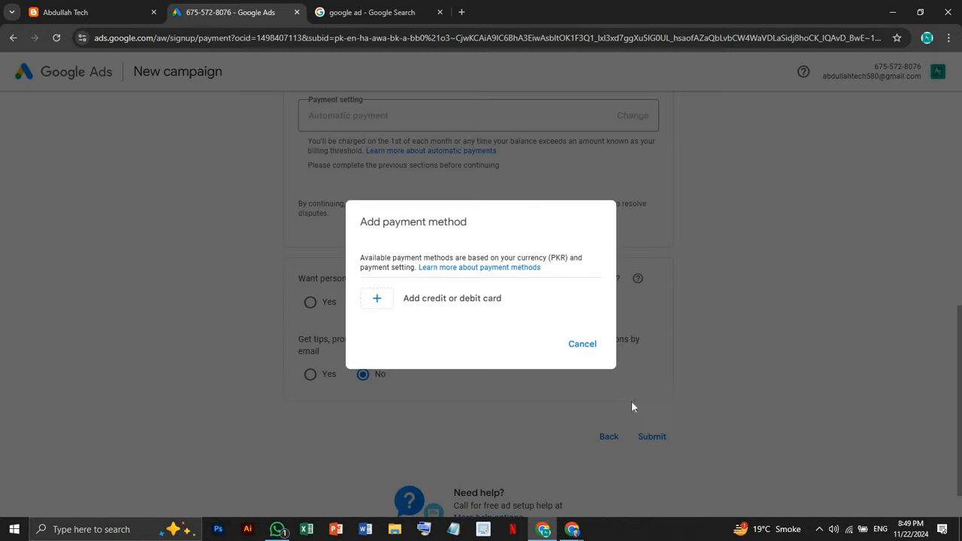
left_click(581, 354)
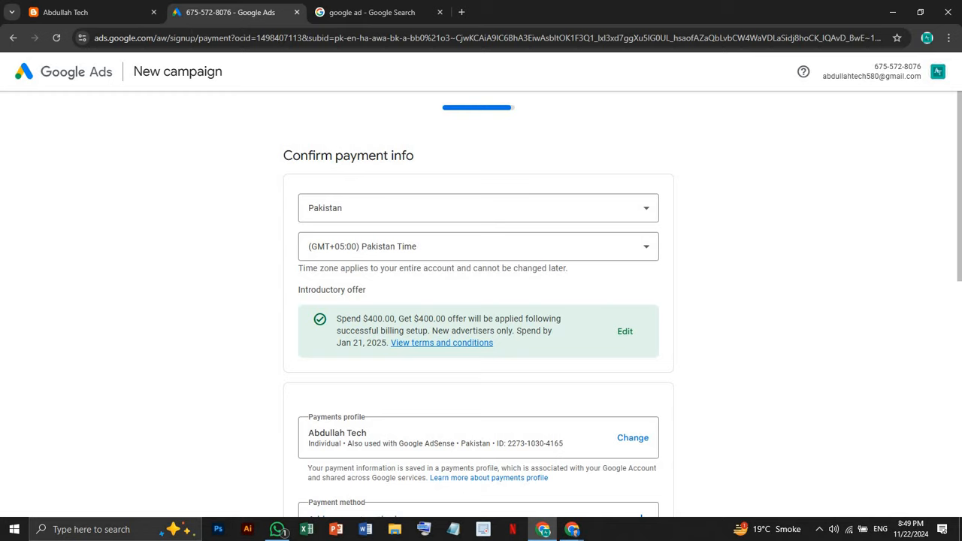
Replace the 'google ad' query with 'graphic designing' and run the search
left_click(349, 7)
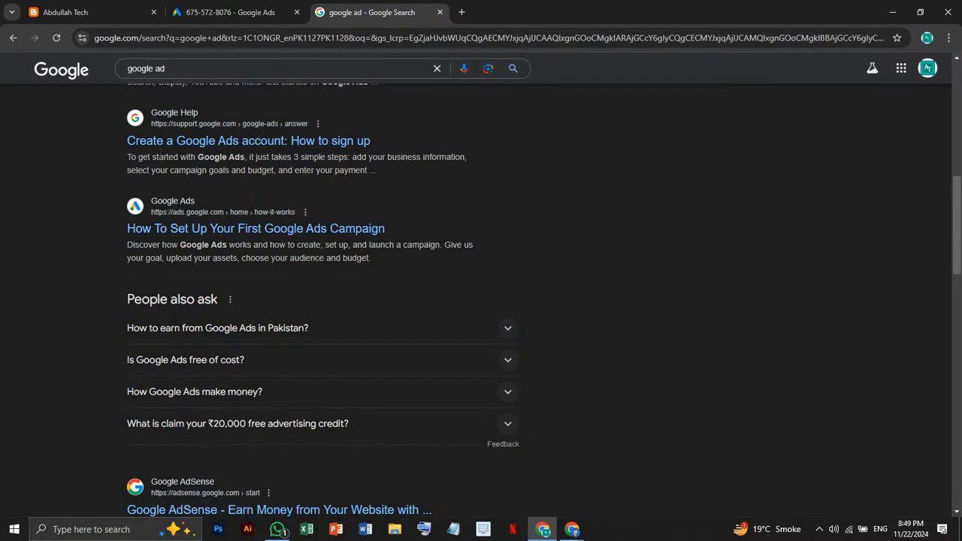
scroll(160, 163, "up", 3)
scroll(161, 163, "up", 4)
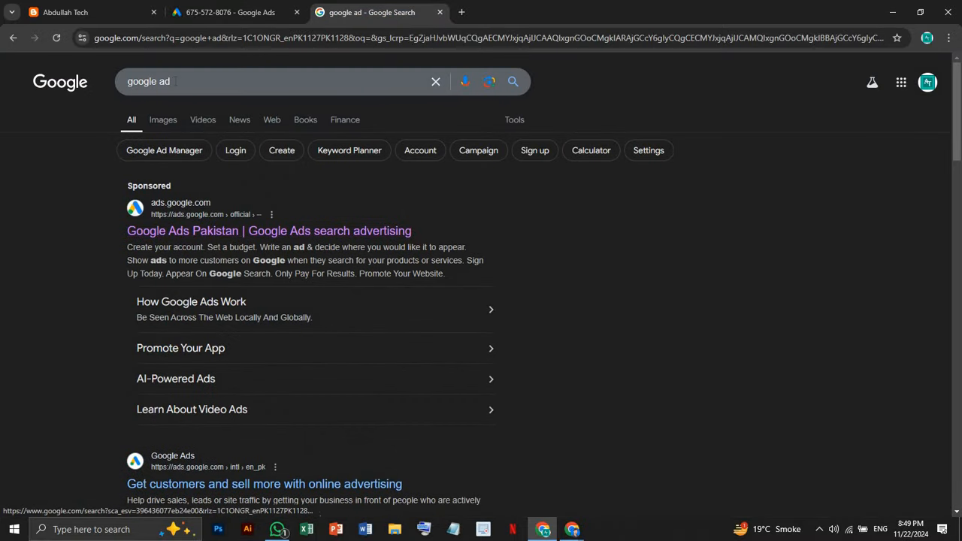
left_click_drag(175, 82, 86, 76)
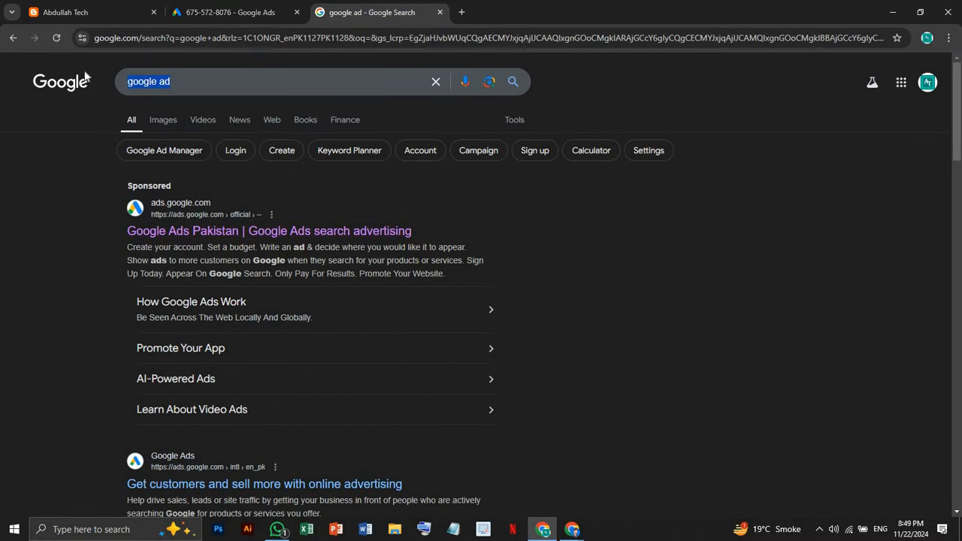
key("BackSpace")
type("dig")
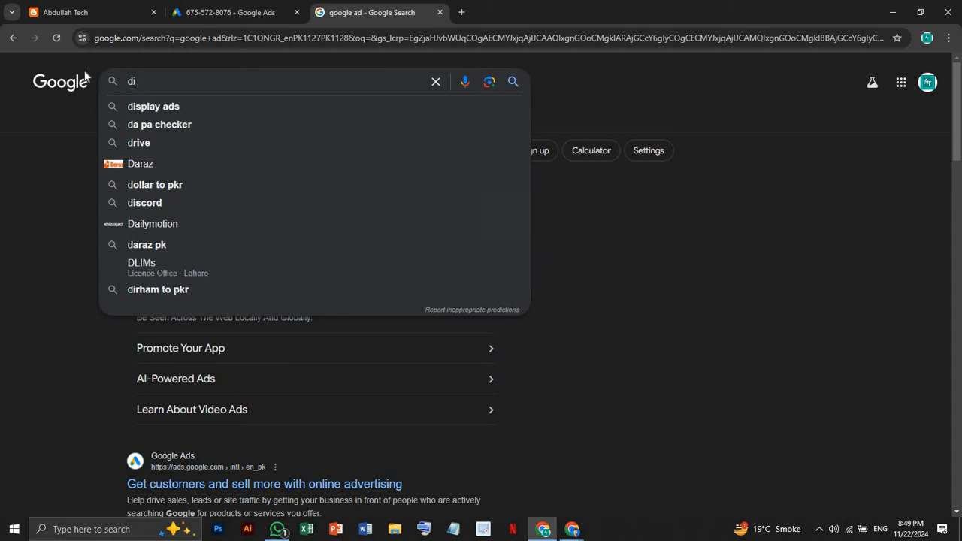
key("BackSpace")
key("BackSpace")
key("BackSpace")
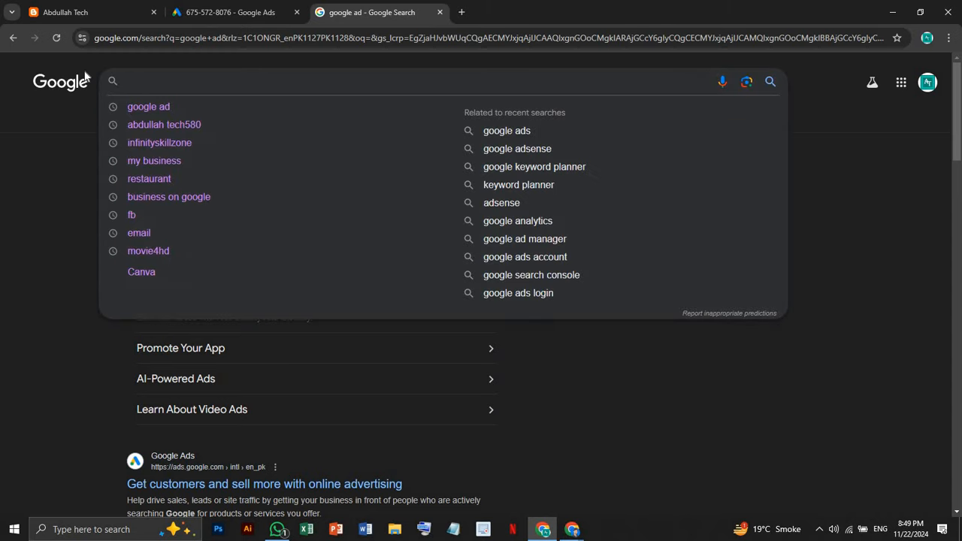
type("f")
key("BackSpace")
type("graphi")
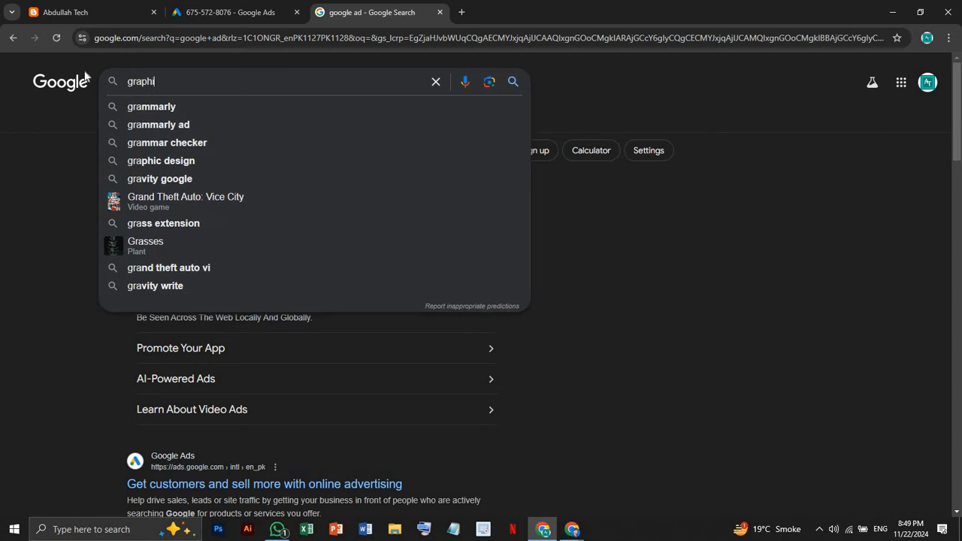
type("c desig")
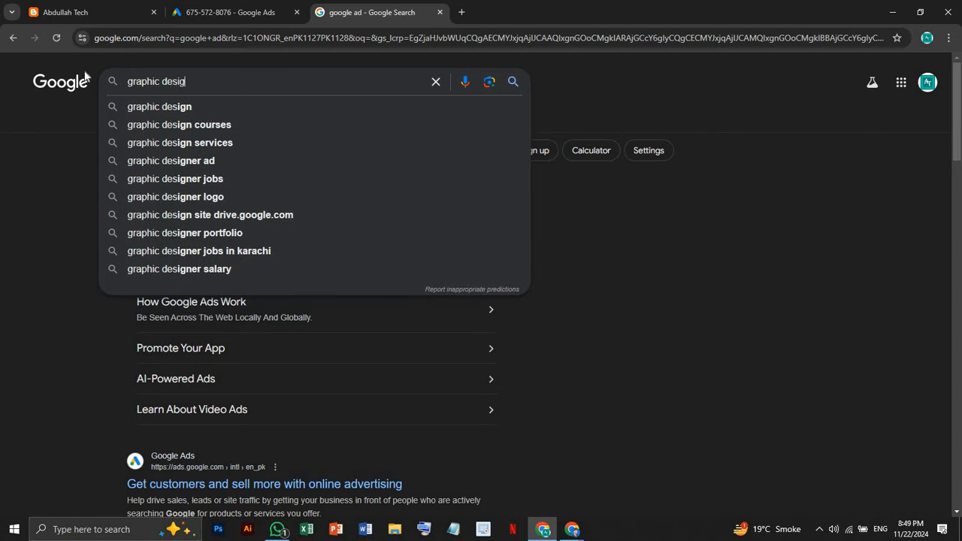
type("ning")
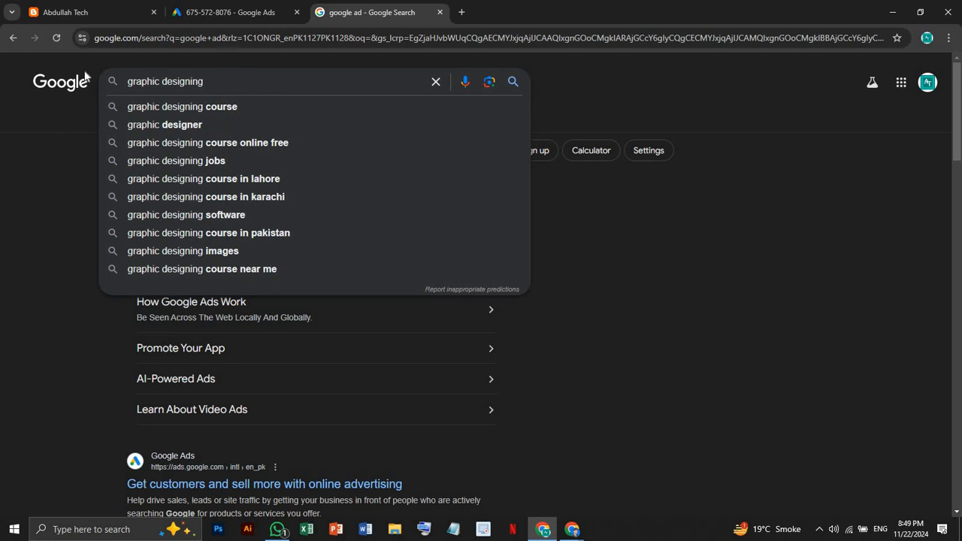
key("Return")
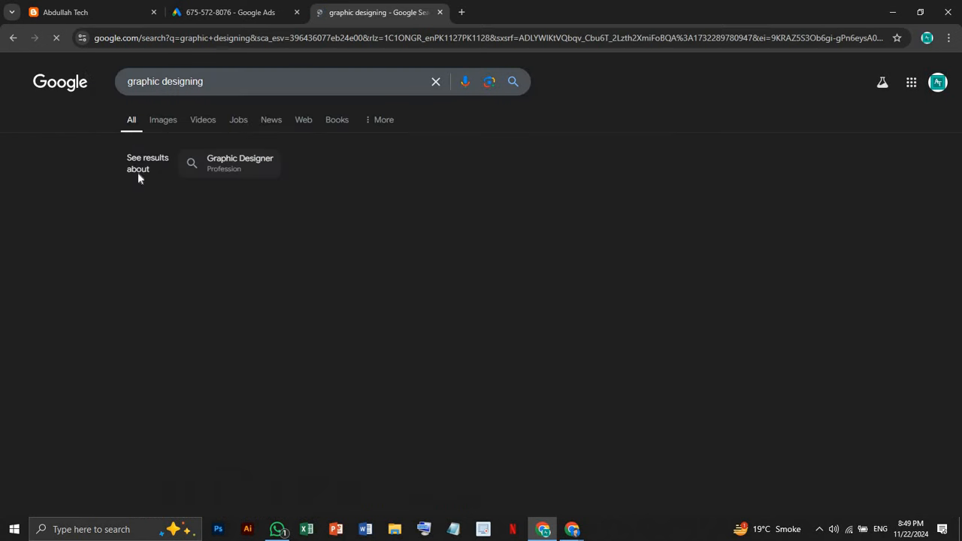
Scroll through the graphic designing results and back up to the top
scroll(173, 233, "down", 3)
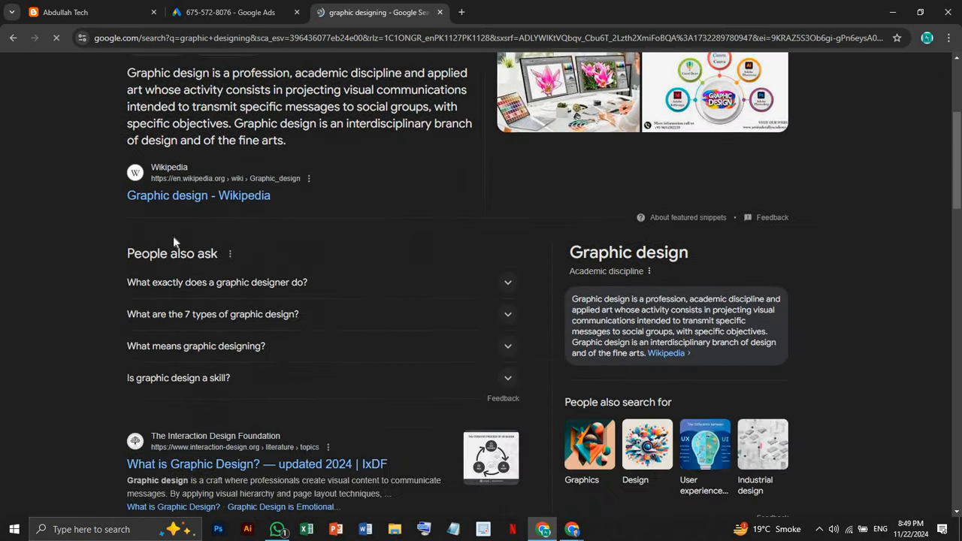
scroll(173, 249, "down", 5)
scroll(174, 247, "up", 2)
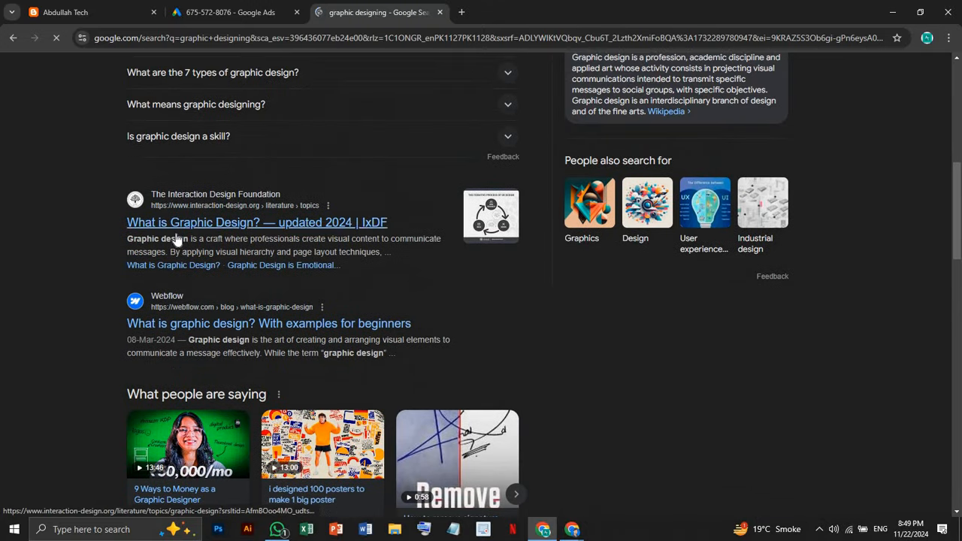
scroll(175, 240, "down", 6)
scroll(177, 238, "down", 5)
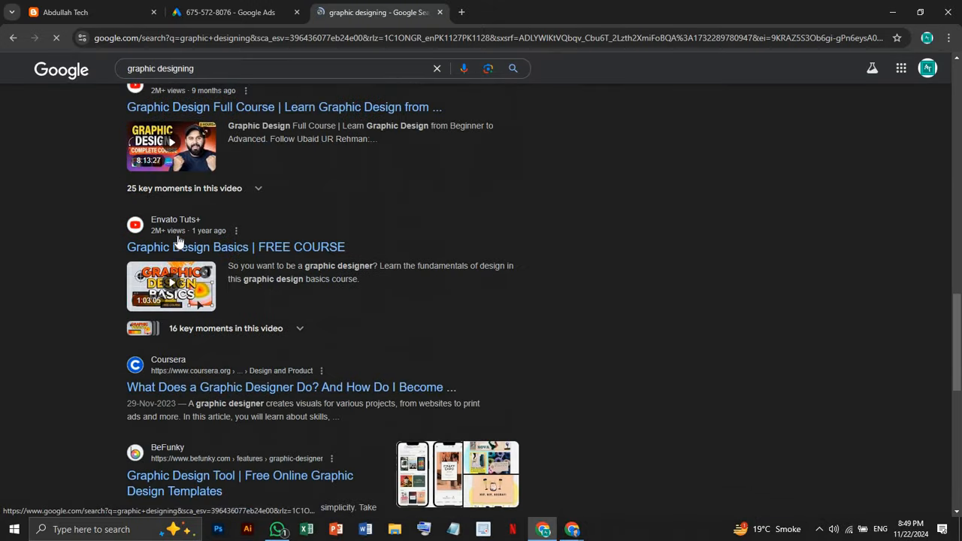
scroll(179, 244, "down", 2)
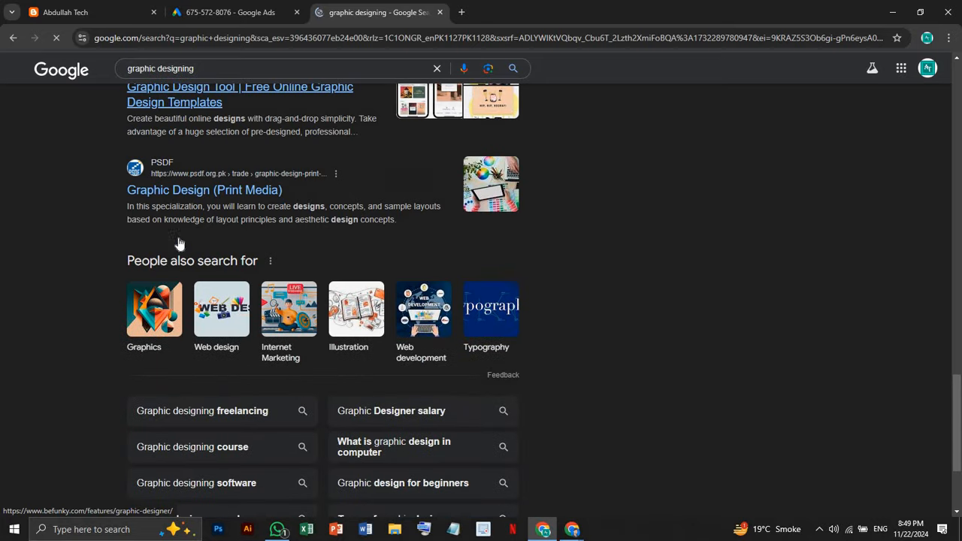
scroll(179, 245, "down", 2)
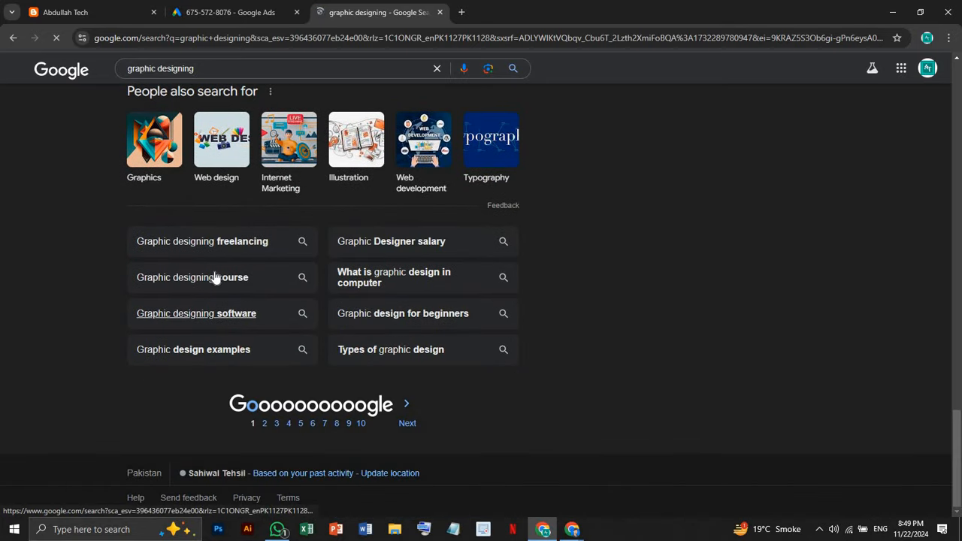
scroll(215, 277, "up", 3)
scroll(214, 276, "up", 12)
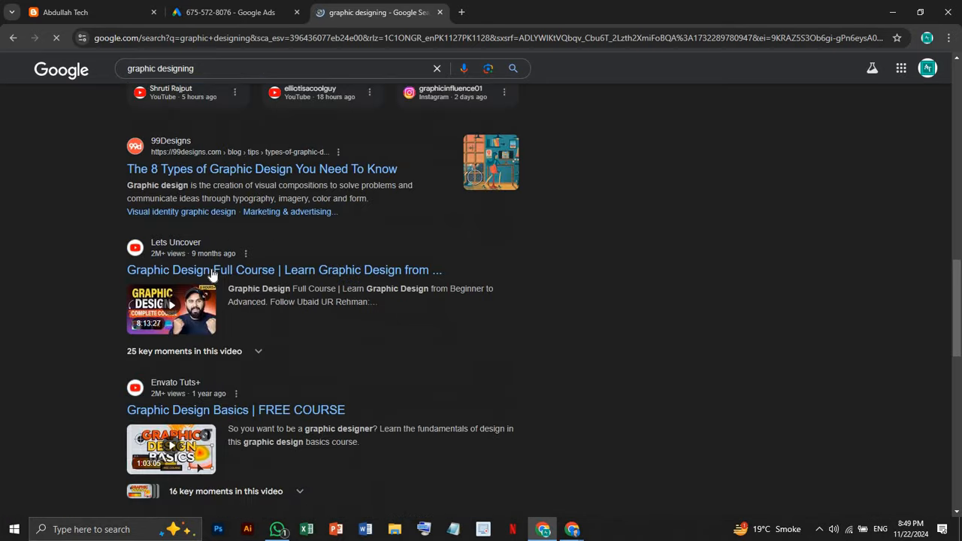
scroll(209, 264, "up", 5)
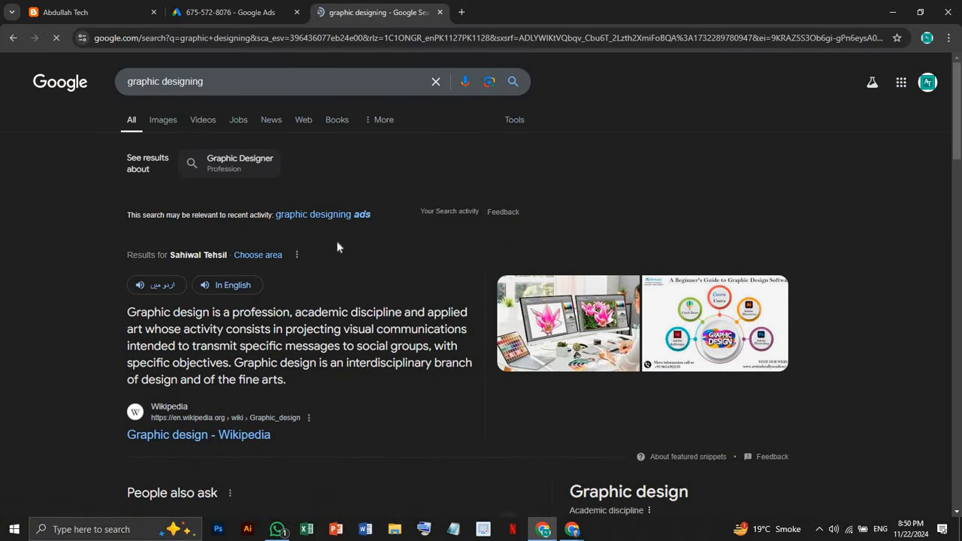
left_click(263, 82)
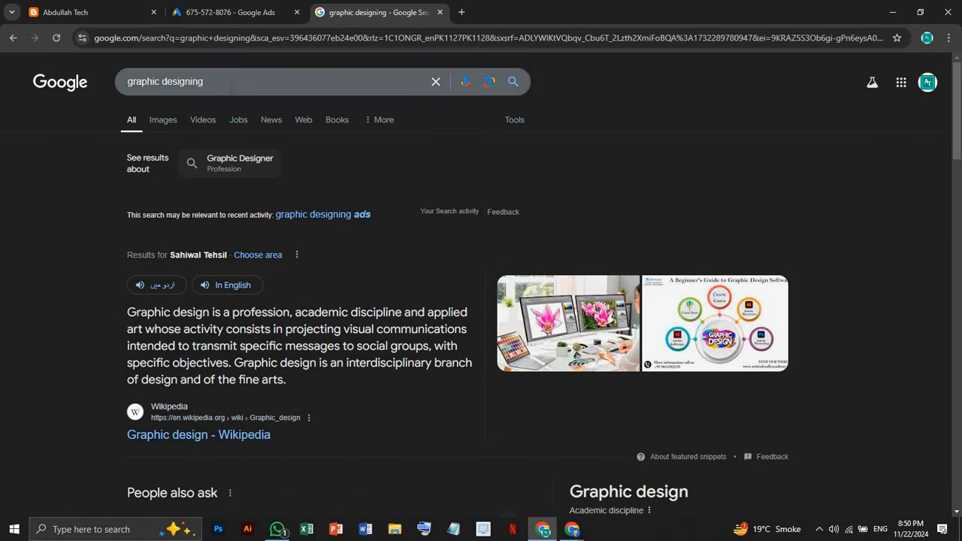
Search for 'graphic designing course' and scroll through its results
left_click(242, 110)
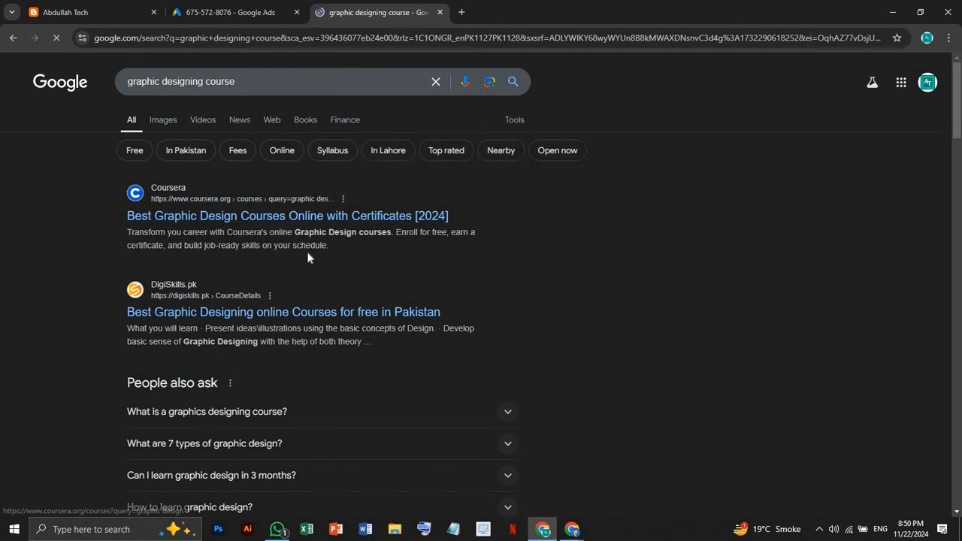
scroll(284, 273, "down", 10)
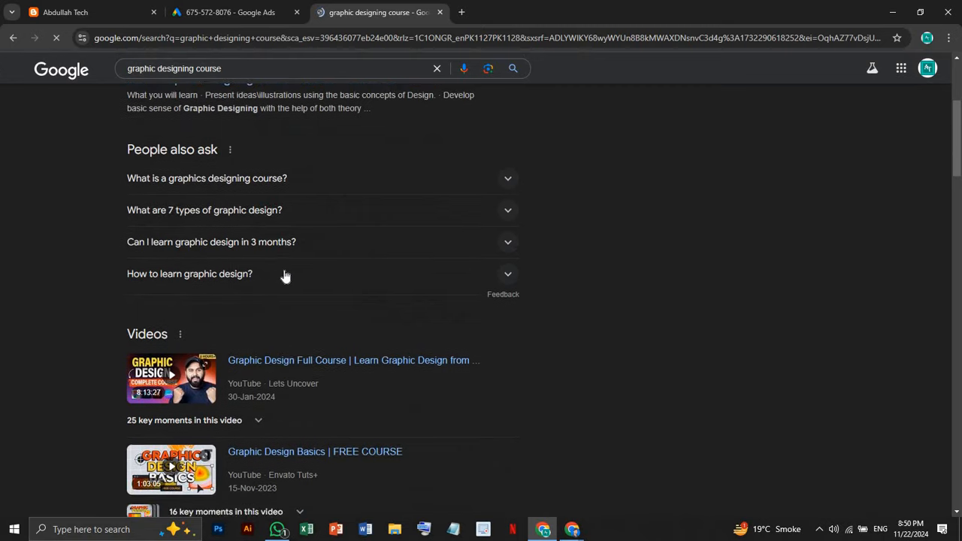
scroll(282, 274, "down", 3)
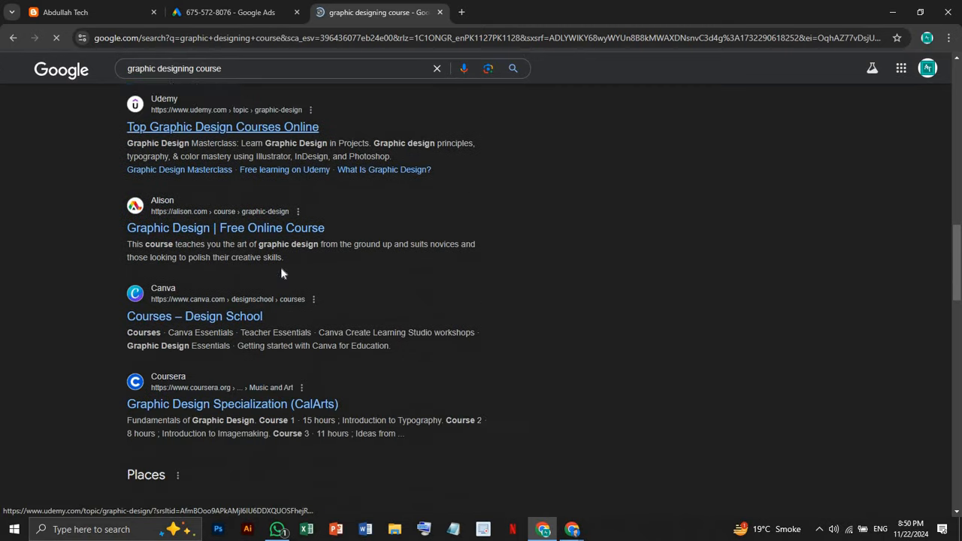
scroll(282, 274, "down", 1)
scroll(282, 273, "up", 1)
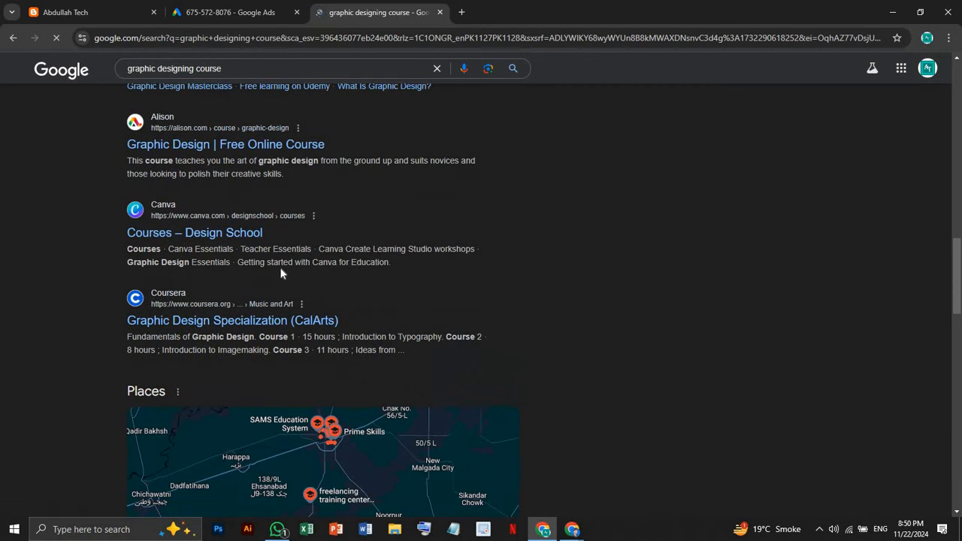
scroll(282, 273, "down", 10)
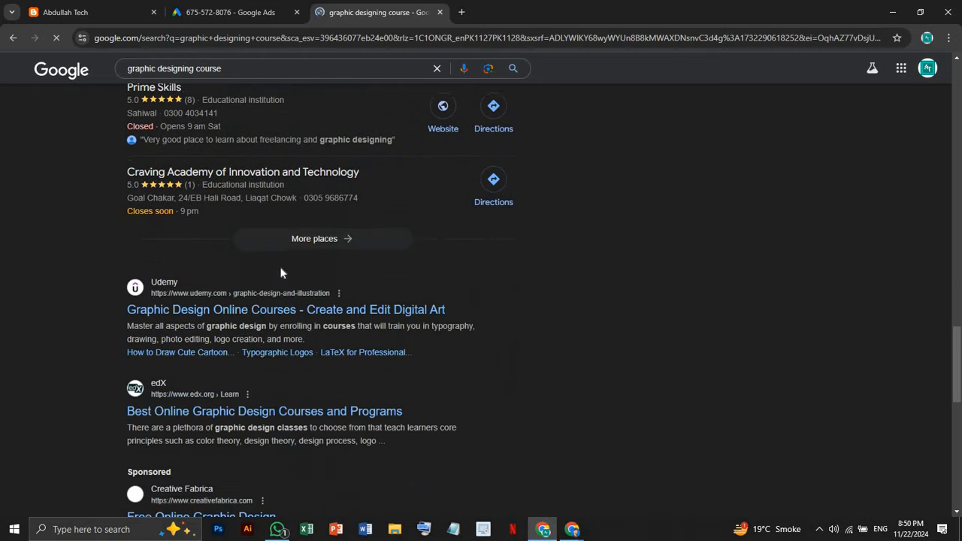
scroll(282, 272, "down", 3)
scroll(279, 273, "up", 1)
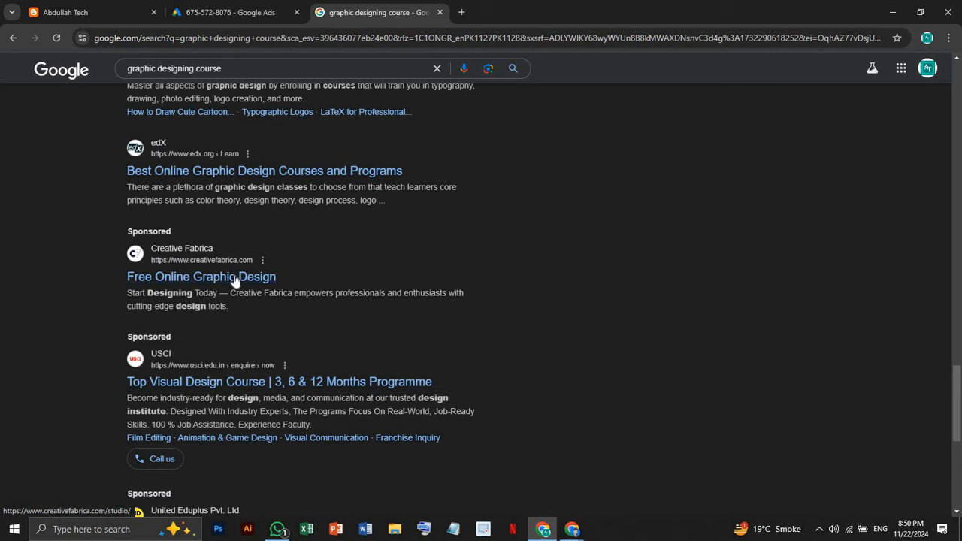
Point out the Sponsored label, visit the Creative Fabrica ad, then return to the results
left_click_drag(127, 239, 189, 248)
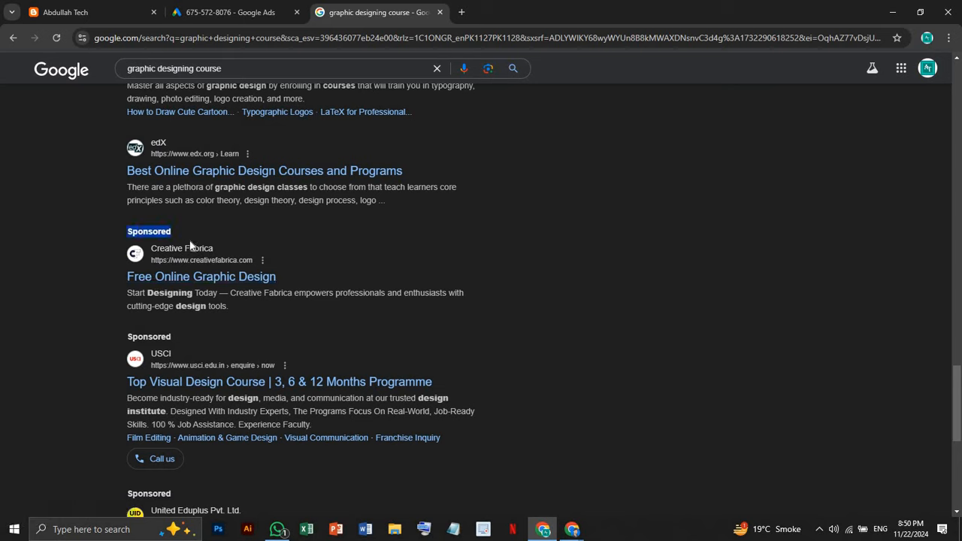
left_click(264, 277)
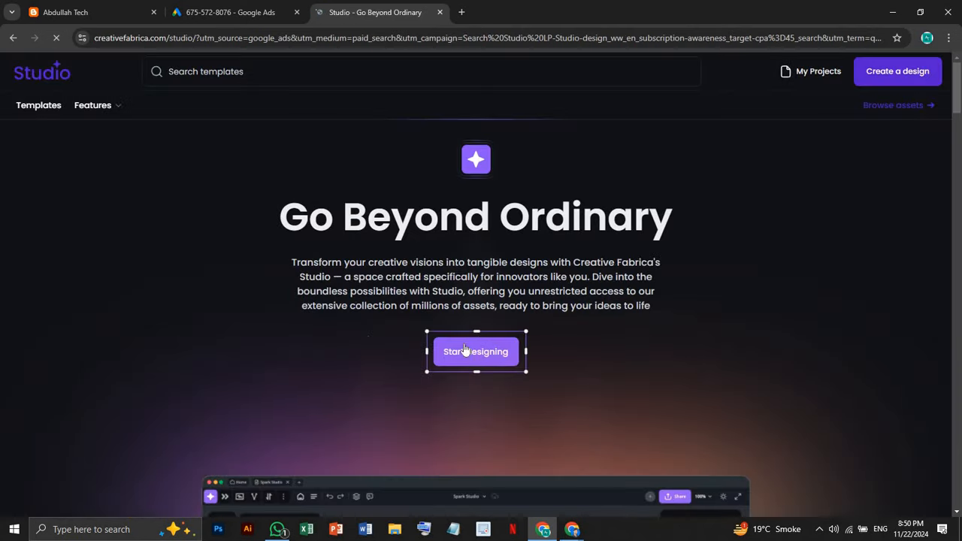
scroll(433, 177, "down", 10)
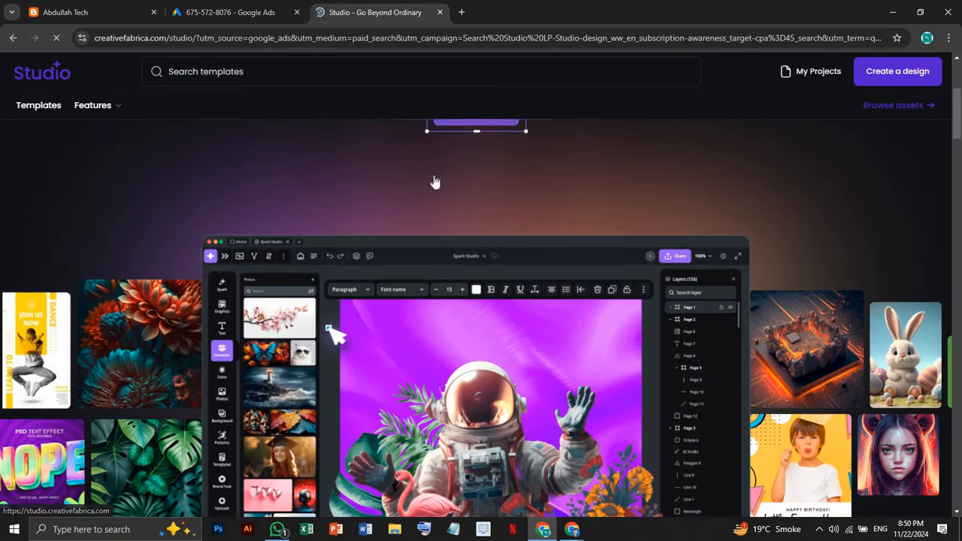
scroll(428, 187, "down", 3)
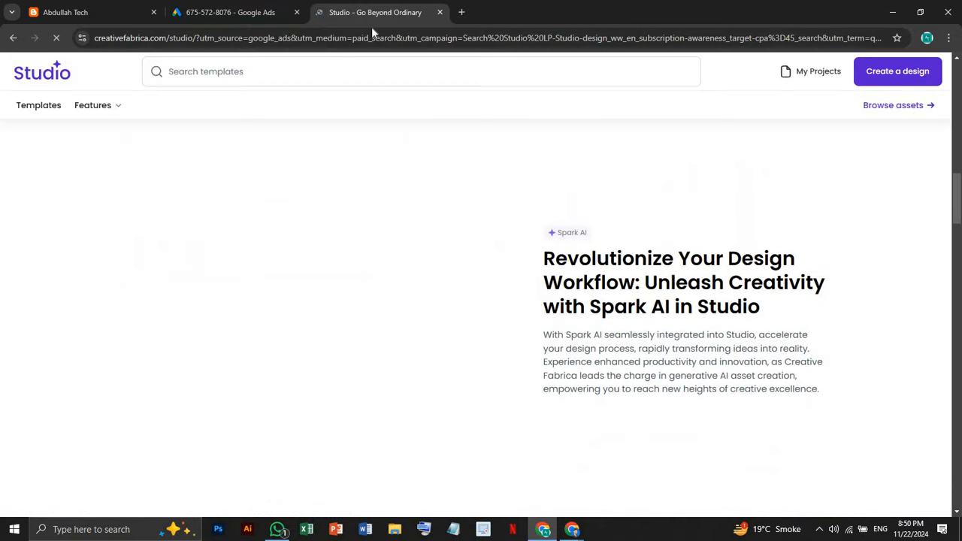
left_click(12, 39)
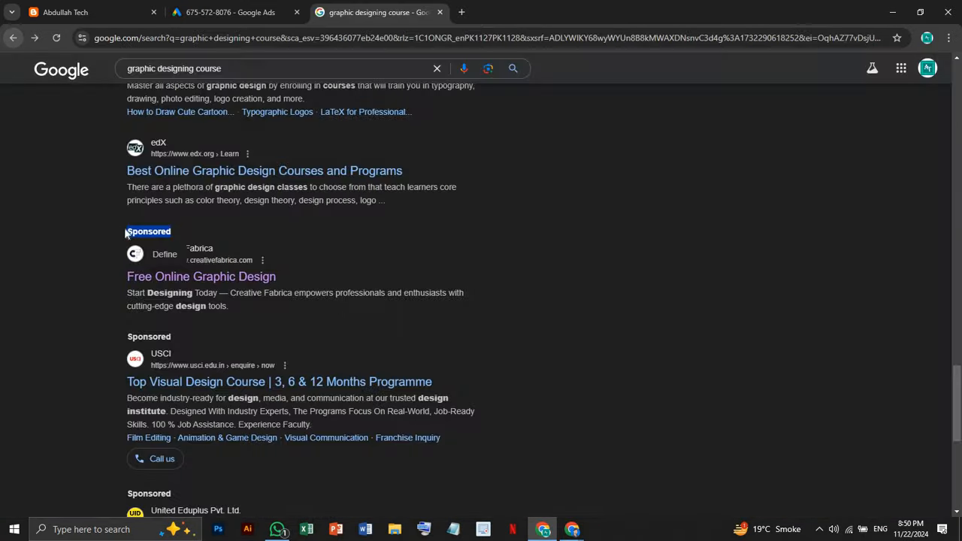
Point out the sponsored USCI ad as another example, then close the search tab
scroll(182, 264, "down", 1)
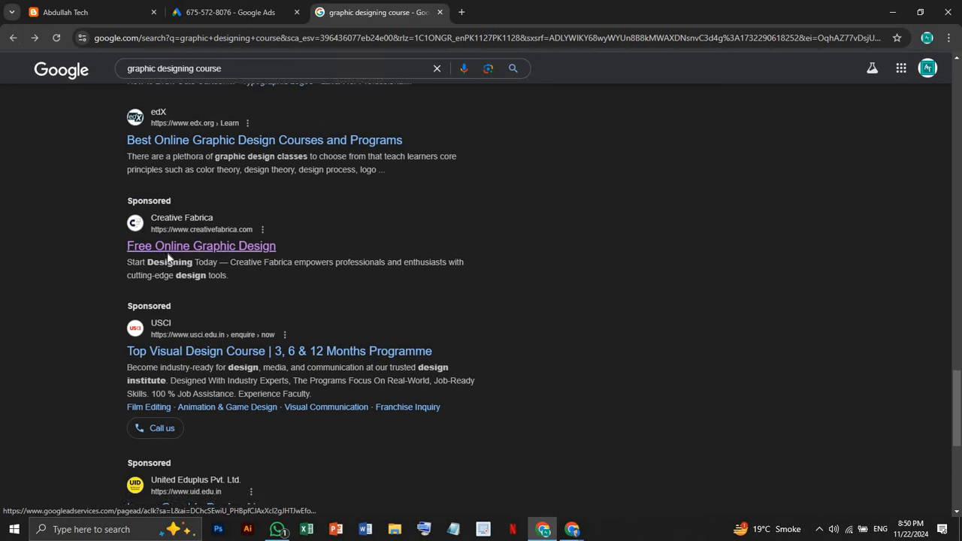
left_click_drag(172, 278, 193, 294)
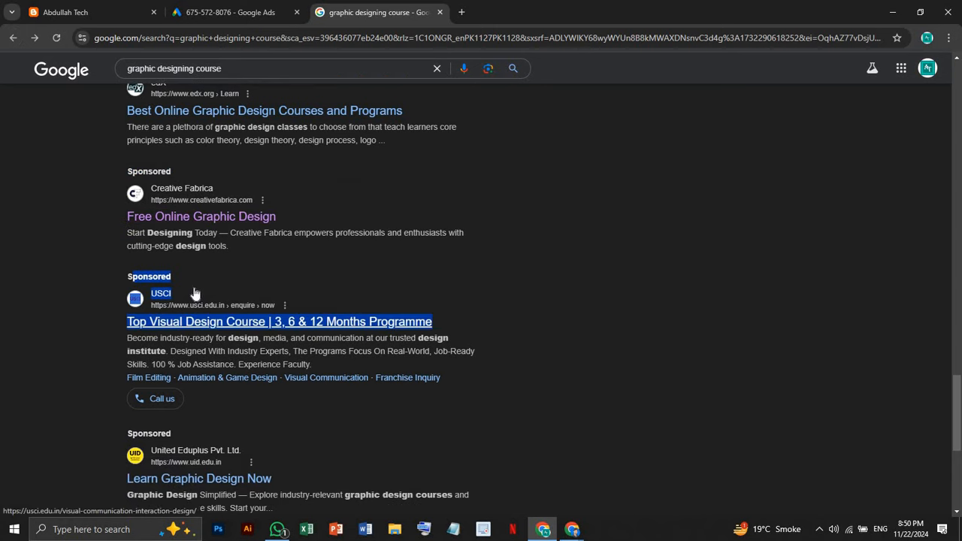
scroll(127, 251, "down", 3)
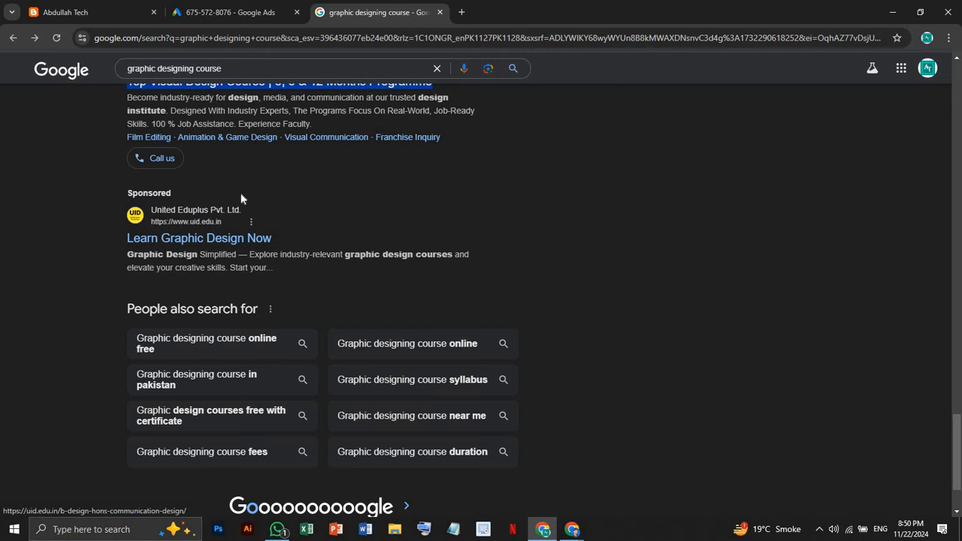
scroll(247, 215, "up", 10)
scroll(244, 215, "up", 15)
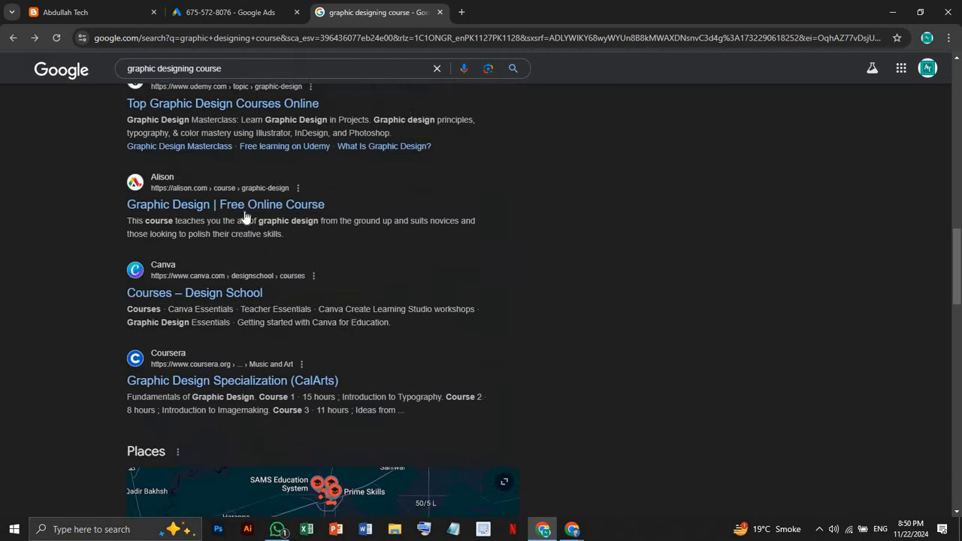
scroll(259, 210, "up", 1)
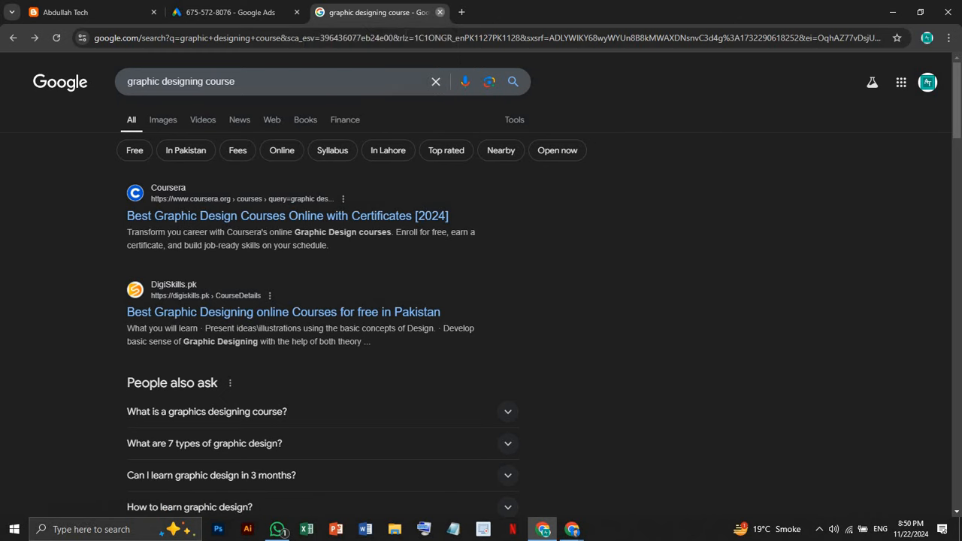
left_click(440, 12)
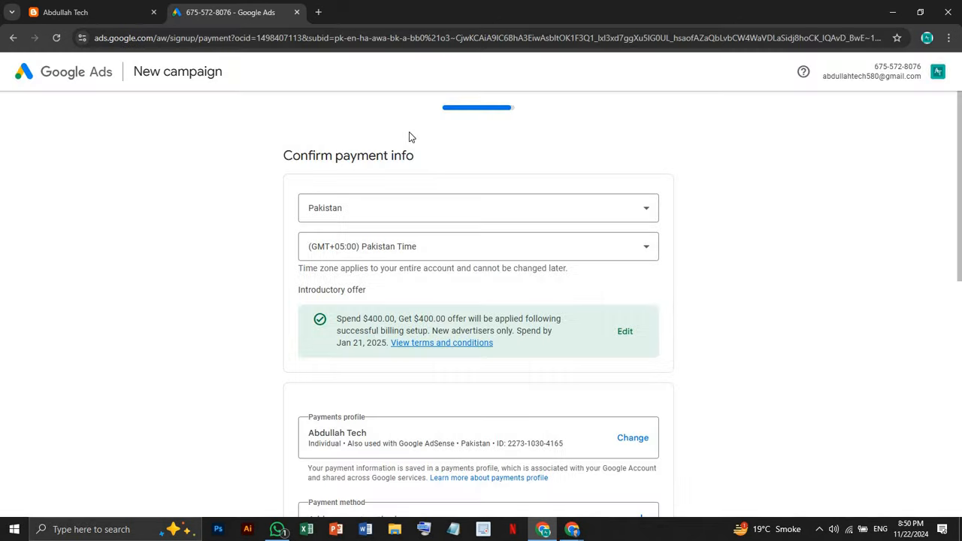
Close the payment page and minimize the blog window, keeping the Infinity Skill Zone profile selected
left_click(297, 12)
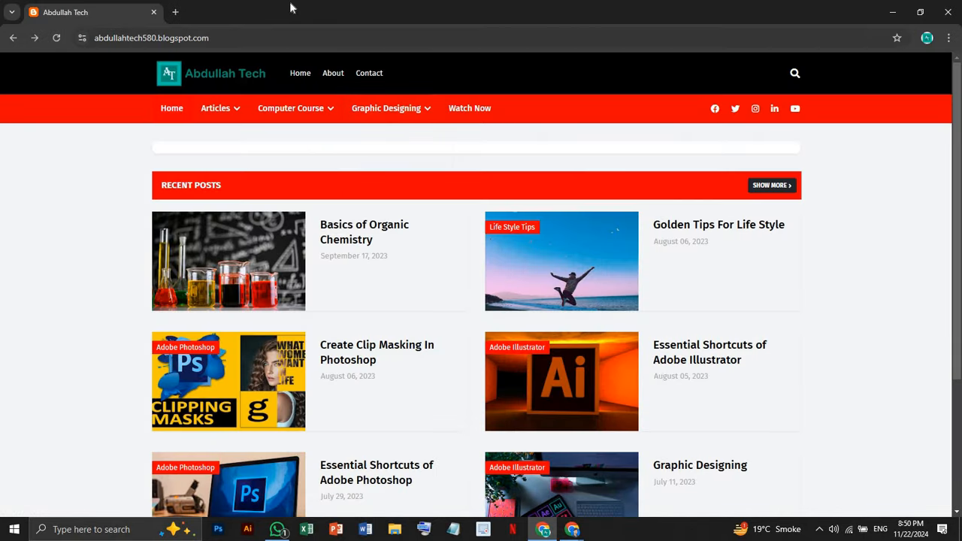
left_click(893, 12)
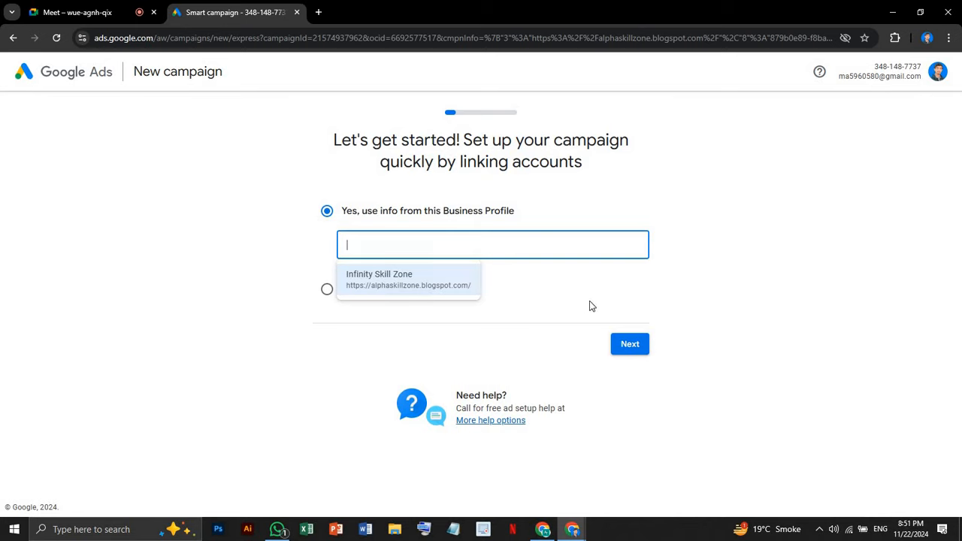
left_click(668, 230)
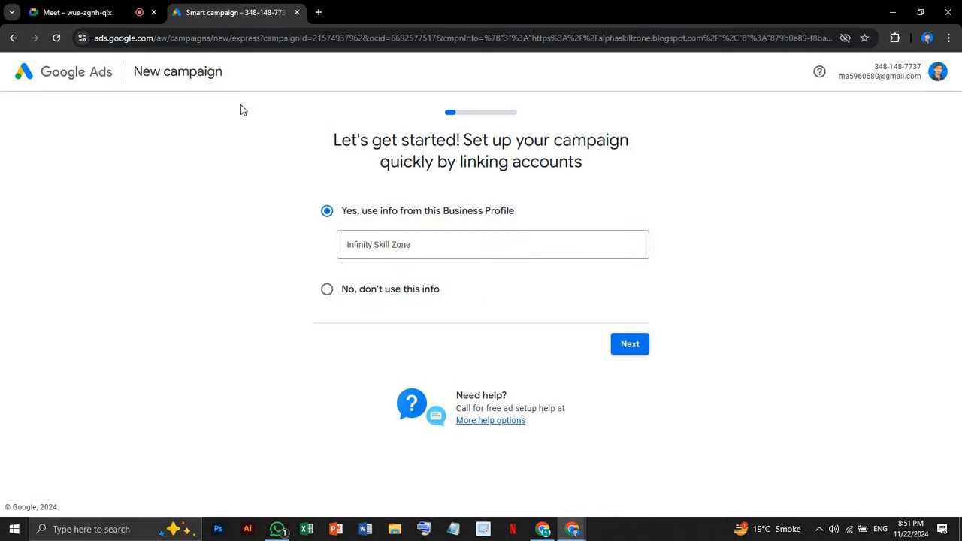